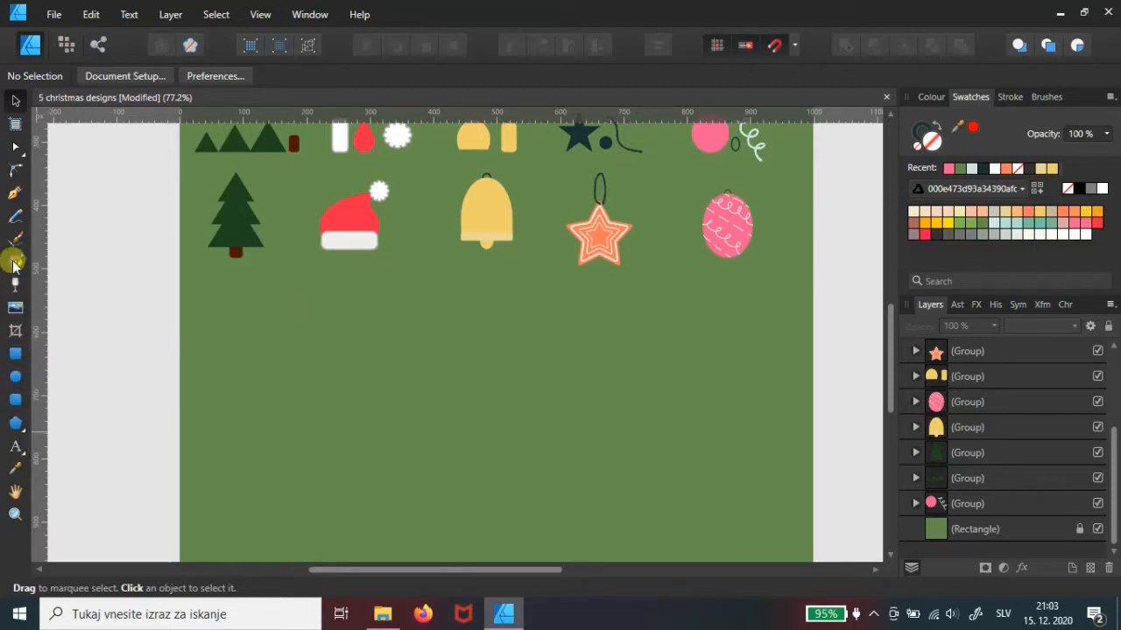
Draw a small triangle in the empty area below the finished tree, with a dark teal fill and no stroke.
{"action": "left_click", "coordinate": [12, 431]}
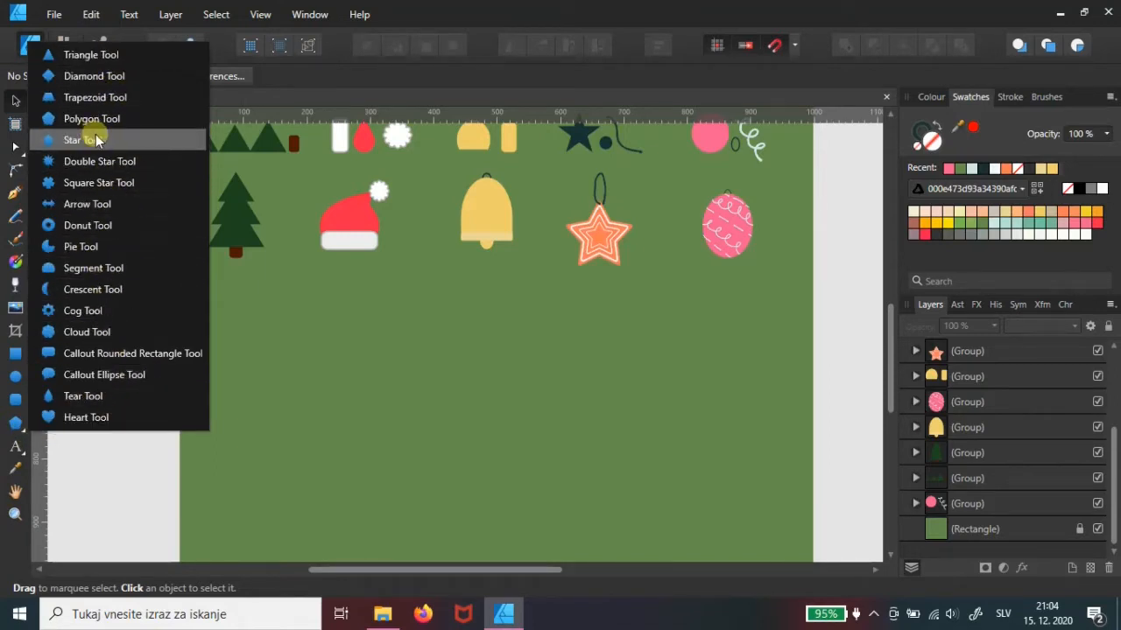
{"action": "left_click", "coordinate": [75, 56]}
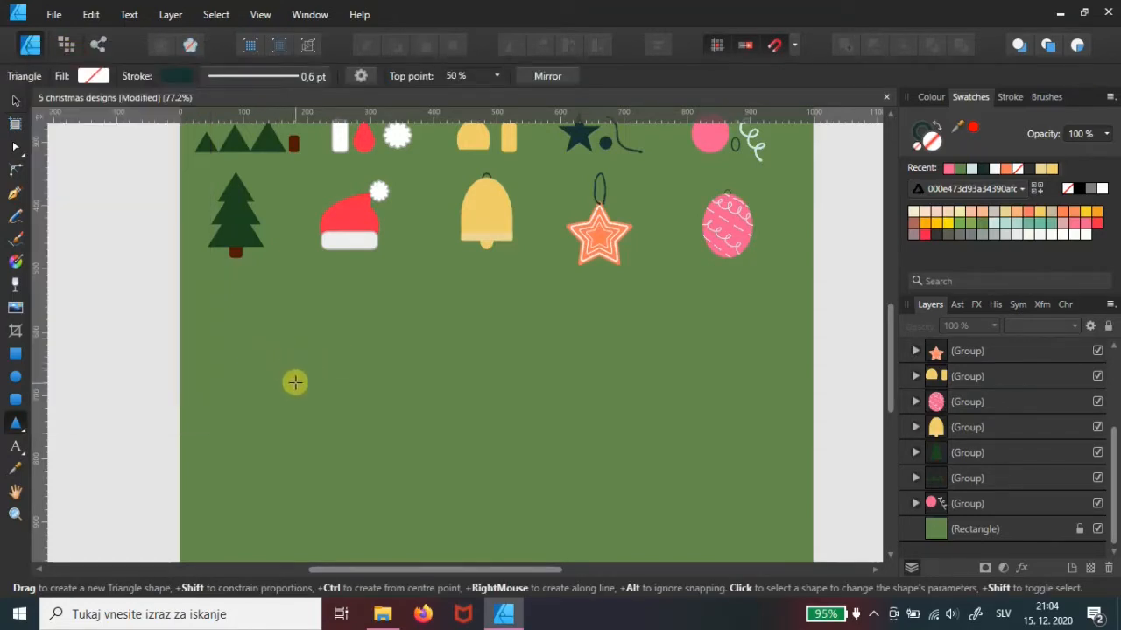
{"action": "left_click_drag", "start_coordinate": [288, 353], "coordinate": [359, 419]}
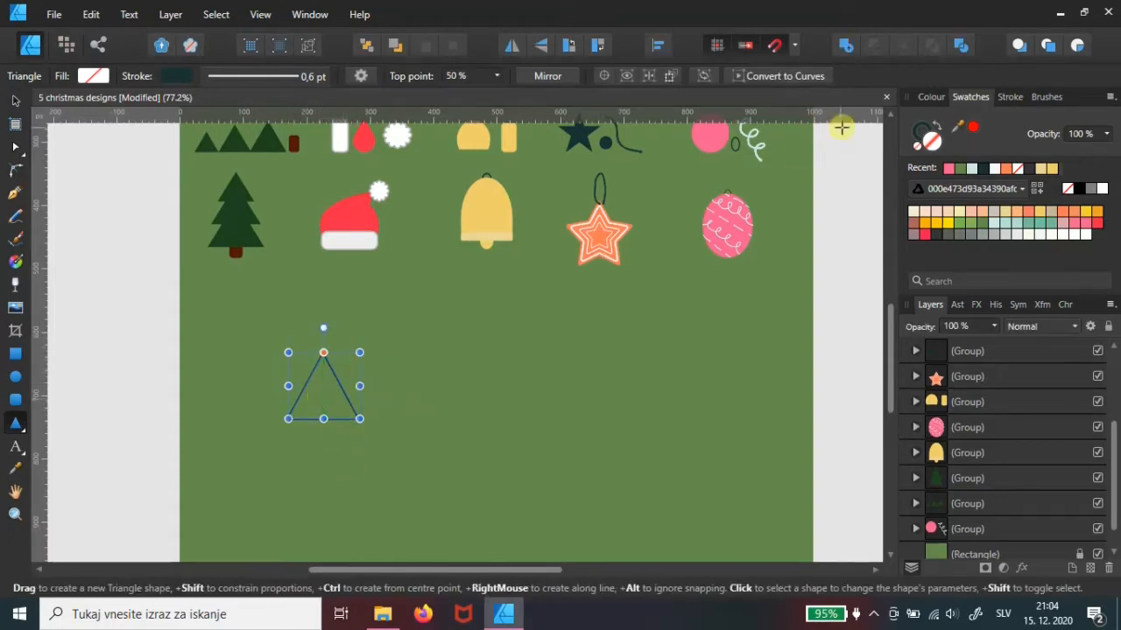
{"action": "left_click", "coordinate": [938, 125]}
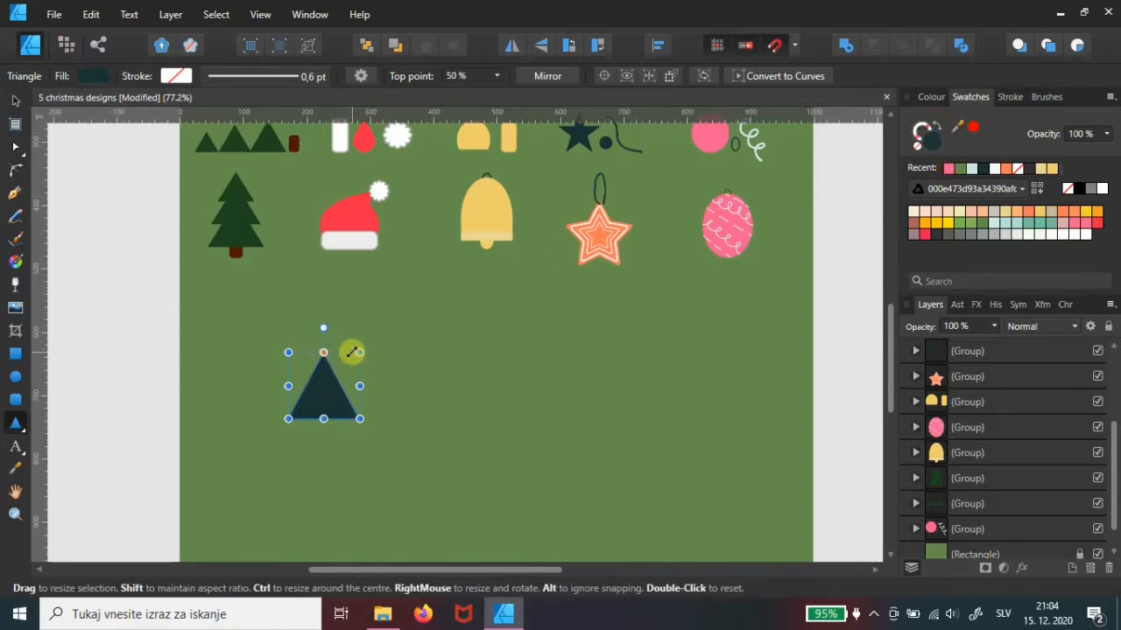
{"action": "left_click_drag", "start_coordinate": [361, 354], "coordinate": [355, 362]}
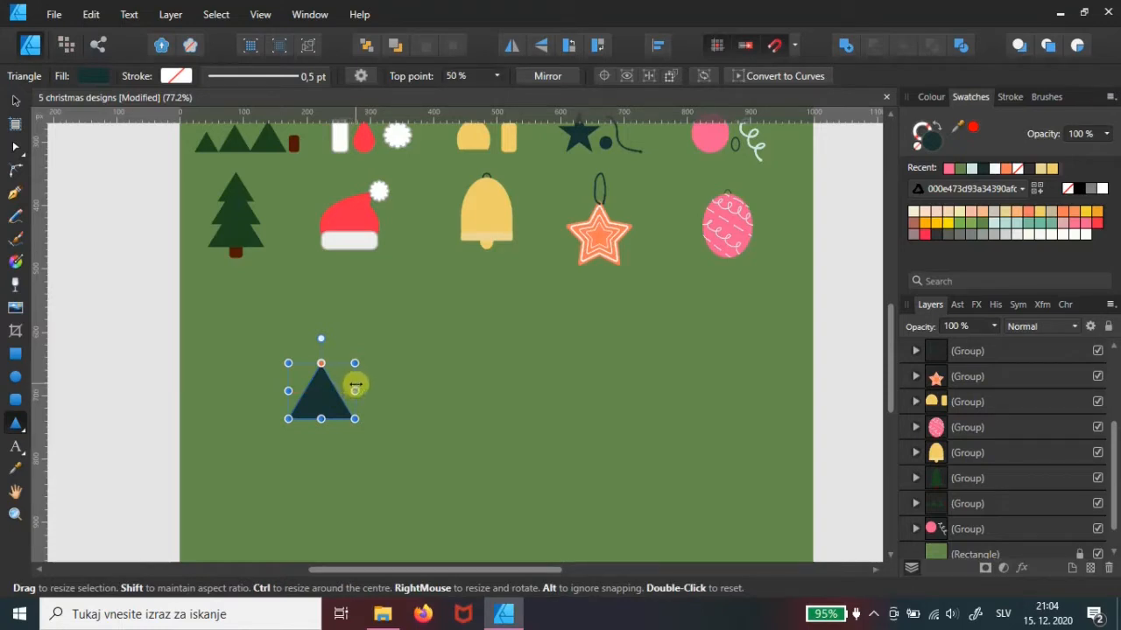
Duplicate the triangle twice and line up the three copies side by side in a row.
{"action": "key", "text": "ctrl+j"}
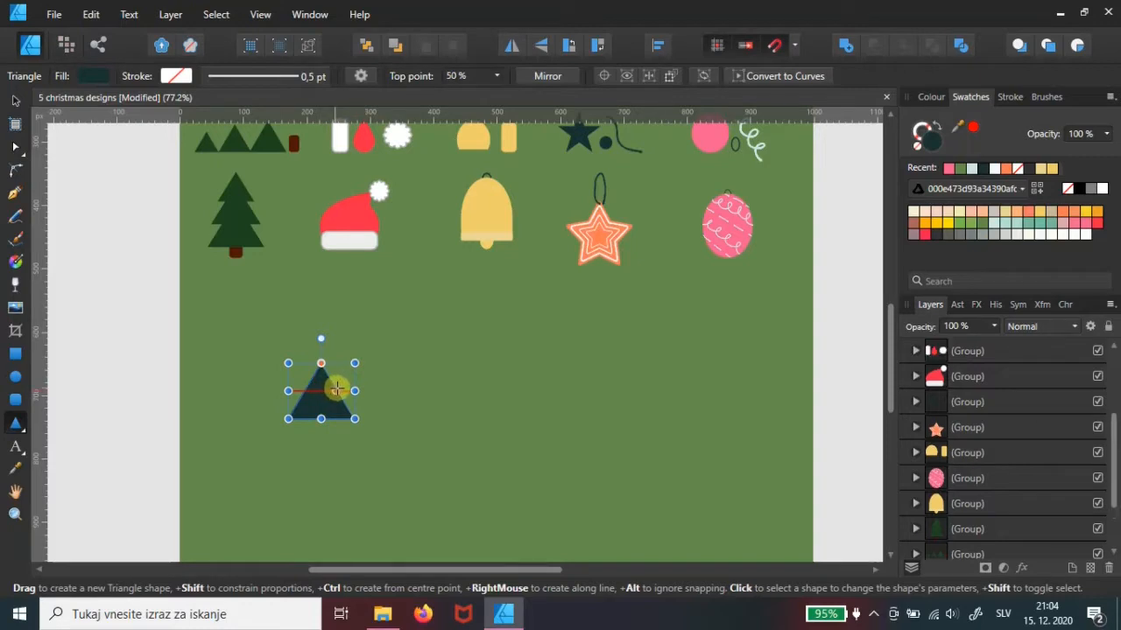
{"action": "left_click_drag", "start_coordinate": [1113, 484], "coordinate": [1110, 348]}
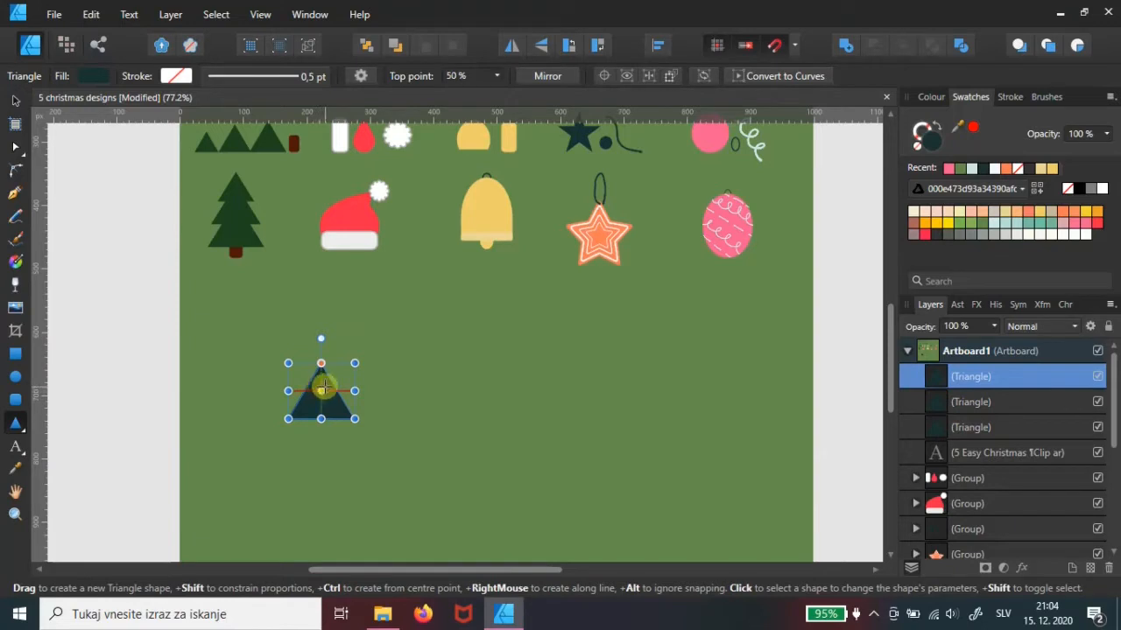
{"action": "key", "text": "v"}
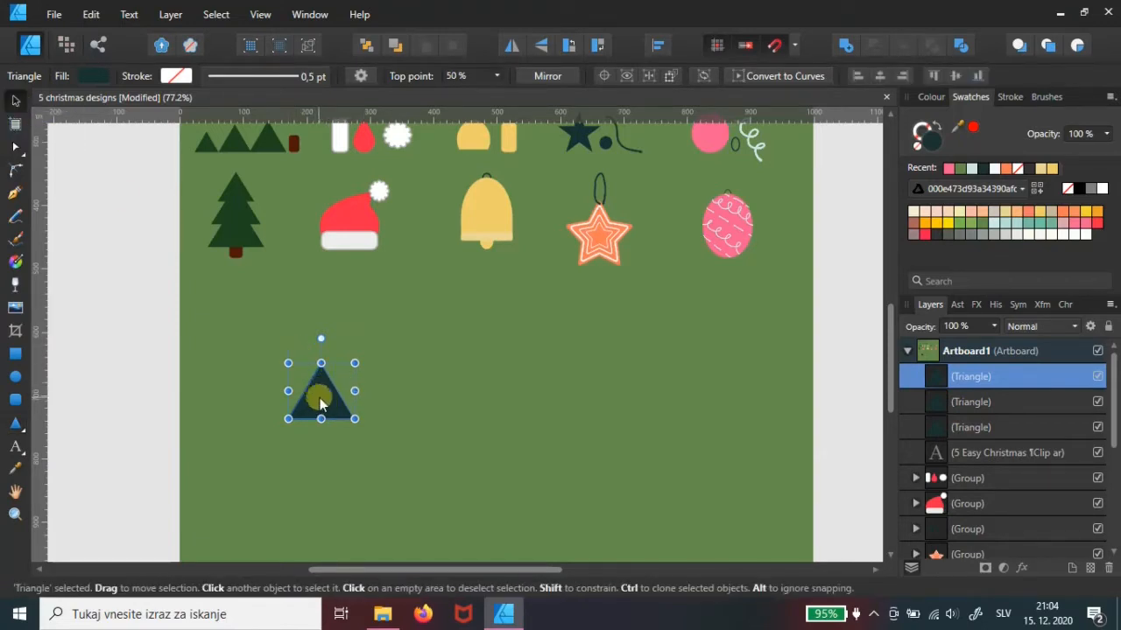
{"action": "left_click_drag", "start_coordinate": [322, 398], "coordinate": [454, 408]}
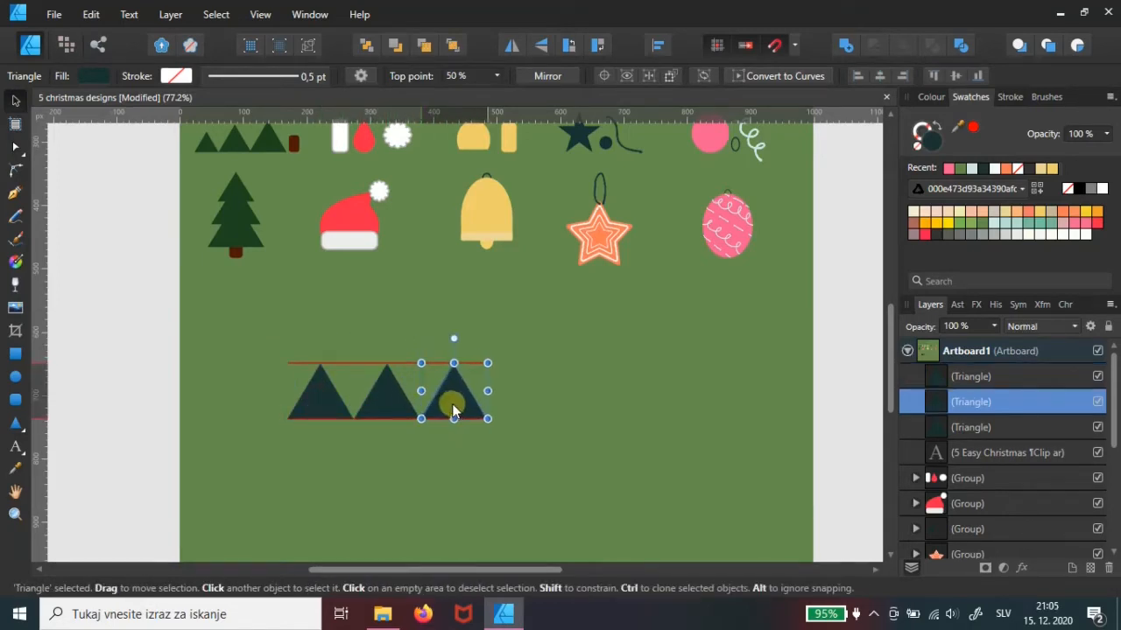
Enlarge the second triangle and make the third one larger still, keeping all three side by side on one baseline.
{"action": "left_click", "coordinate": [387, 401]}
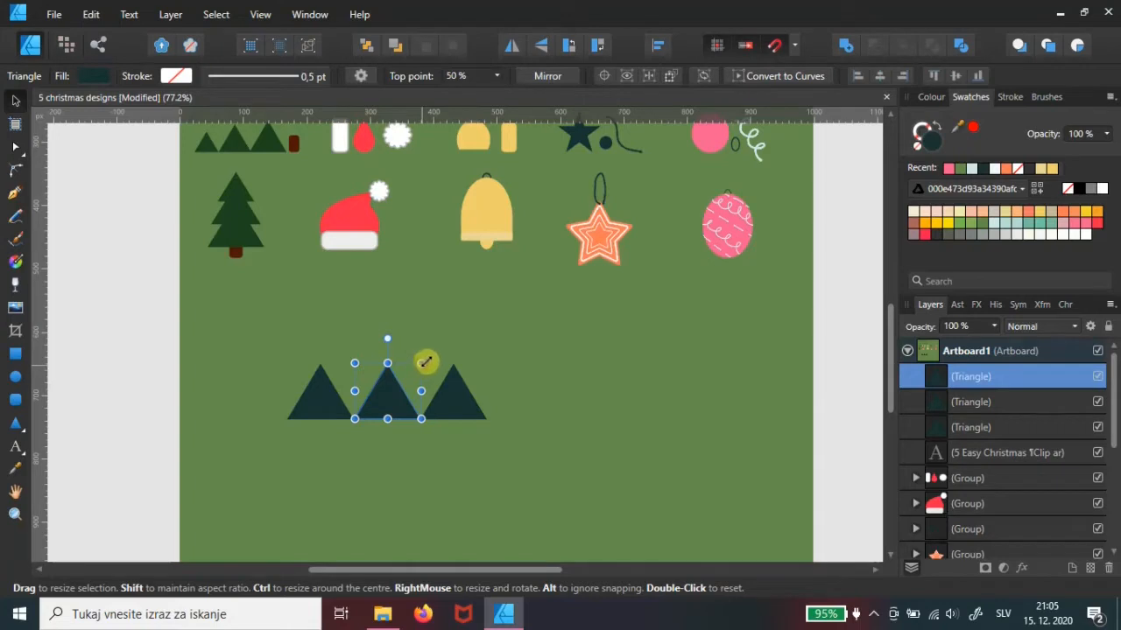
{"action": "left_click_drag", "start_coordinate": [424, 362], "coordinate": [439, 350]}
{"action": "left_click_drag", "start_coordinate": [400, 405], "coordinate": [505, 402]}
{"action": "left_click", "coordinate": [472, 405]}
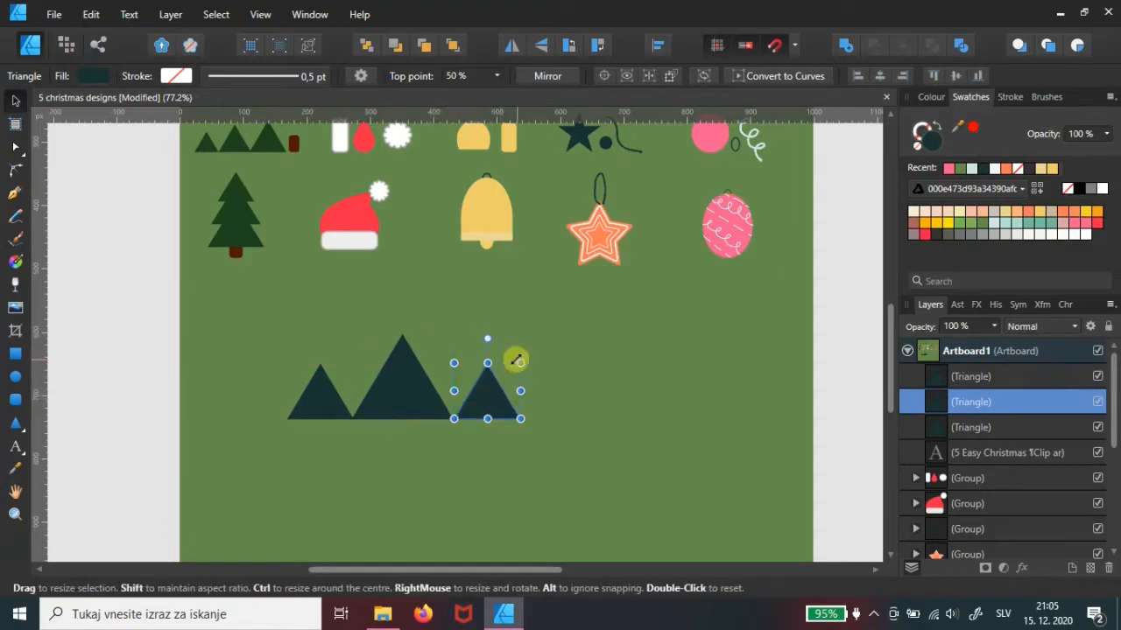
{"action": "left_click_drag", "start_coordinate": [521, 364], "coordinate": [545, 341]}
{"action": "left_click_drag", "start_coordinate": [475, 418], "coordinate": [504, 402]}
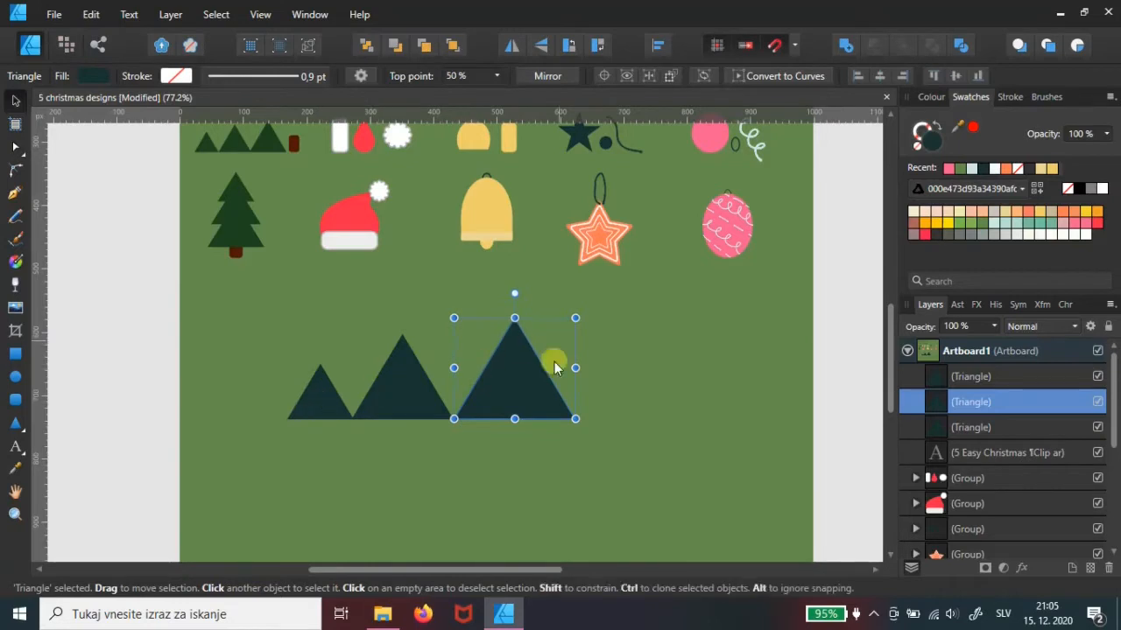
Stack the three triangles into a centred, overlapping tree shape with the smallest on top and the largest at the bottom.
{"action": "left_click", "coordinate": [313, 375]}
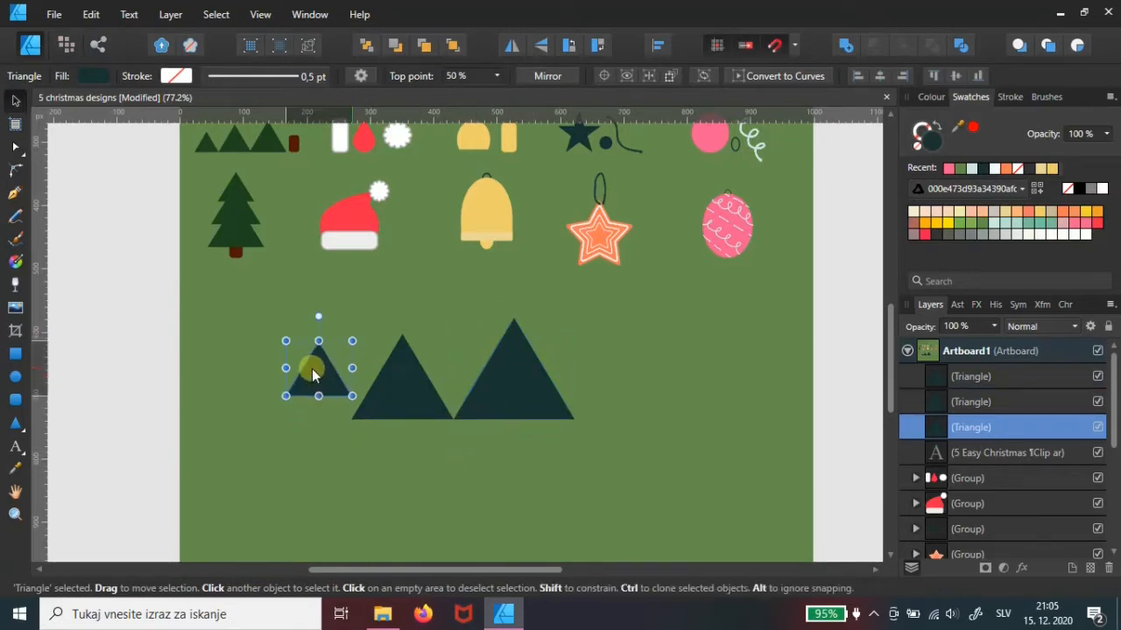
{"action": "left_click_drag", "start_coordinate": [313, 372], "coordinate": [315, 338]}
{"action": "left_click_drag", "start_coordinate": [402, 383], "coordinate": [321, 375]}
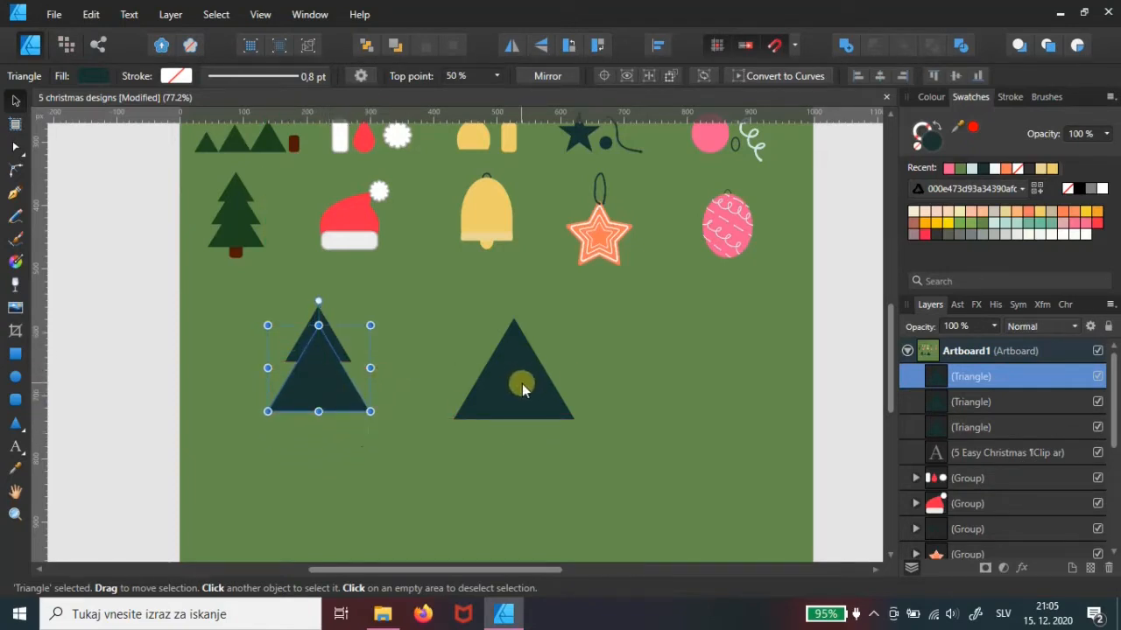
{"action": "left_click_drag", "start_coordinate": [529, 383], "coordinate": [330, 427]}
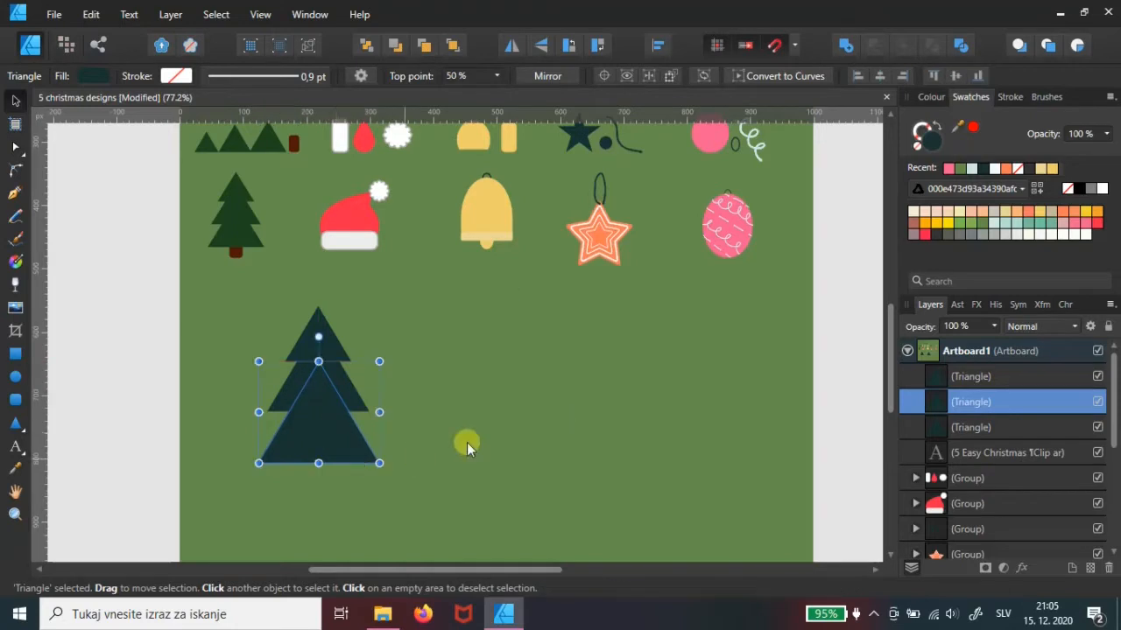
{"action": "scroll", "coordinate": [475, 426], "scroll_direction": "down", "scroll_amount": 2}
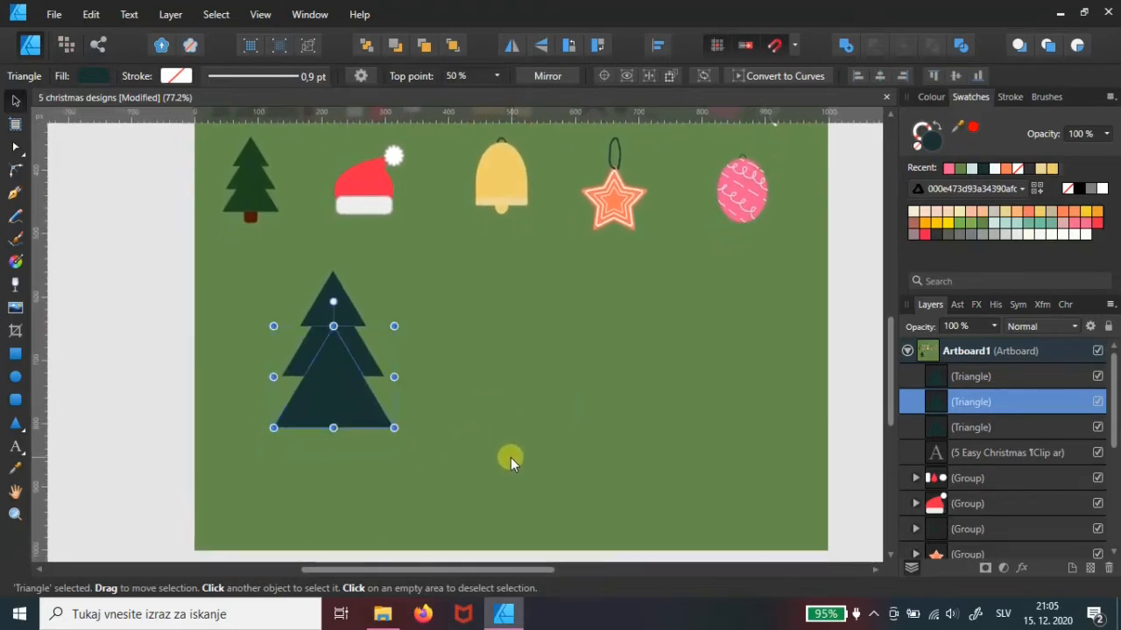
{"action": "left_click", "coordinate": [440, 475]}
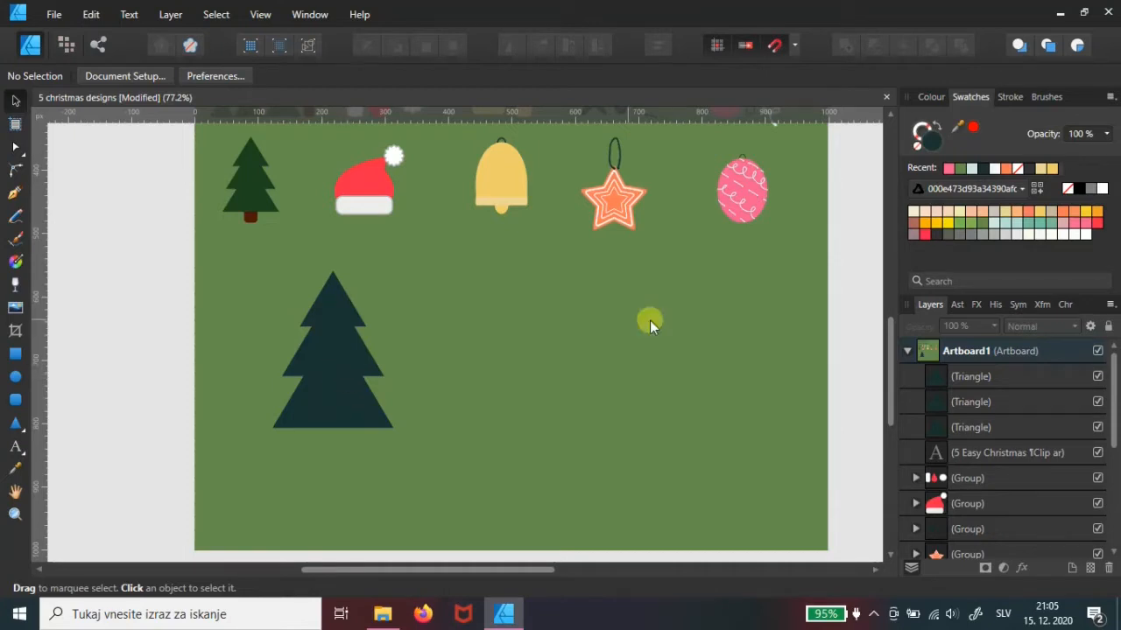
Merge the three stacked triangles into a single tree shape with the Add operation.
{"action": "left_click", "coordinate": [969, 382]}
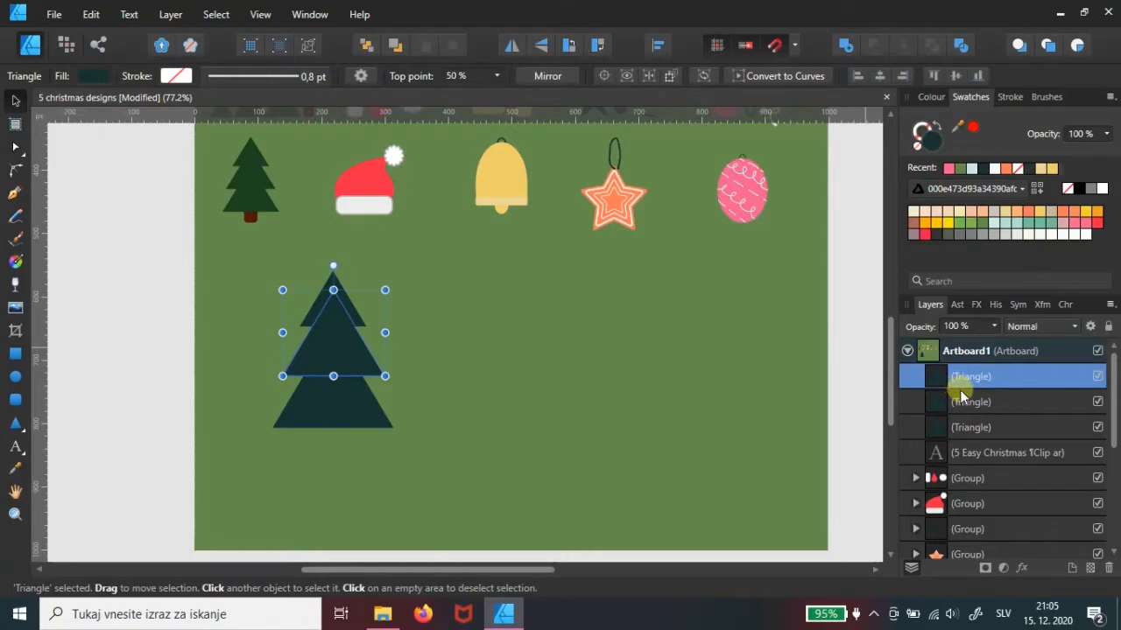
{"action": "left_click", "coordinate": [967, 401], "text": "shift"}
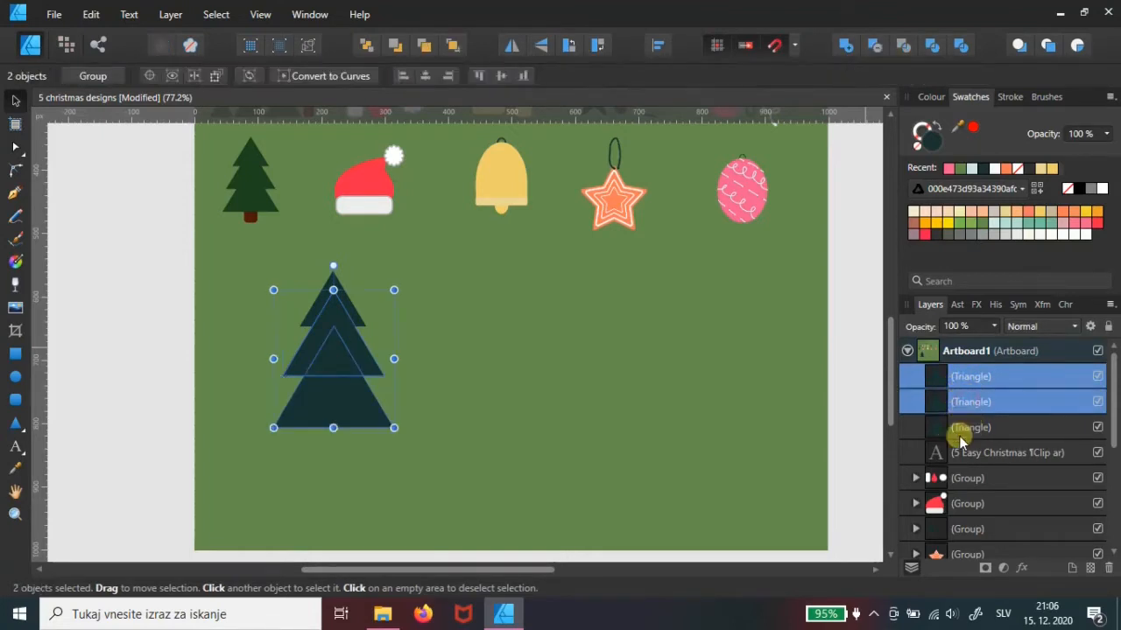
{"action": "left_click", "coordinate": [959, 427], "text": "shift"}
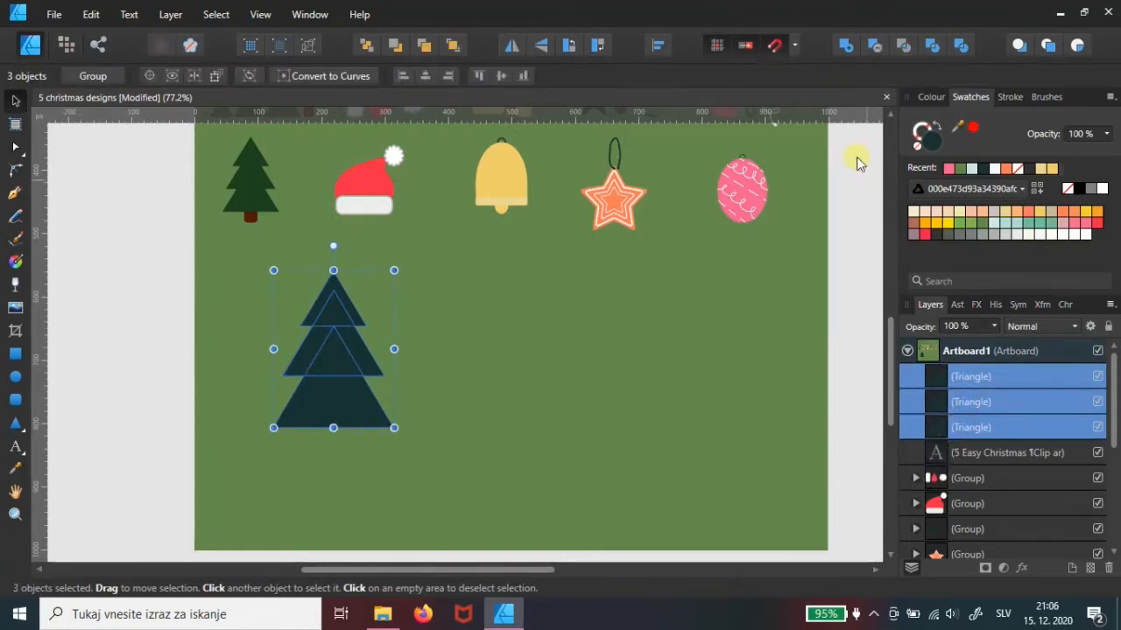
{"action": "left_click", "coordinate": [846, 48]}
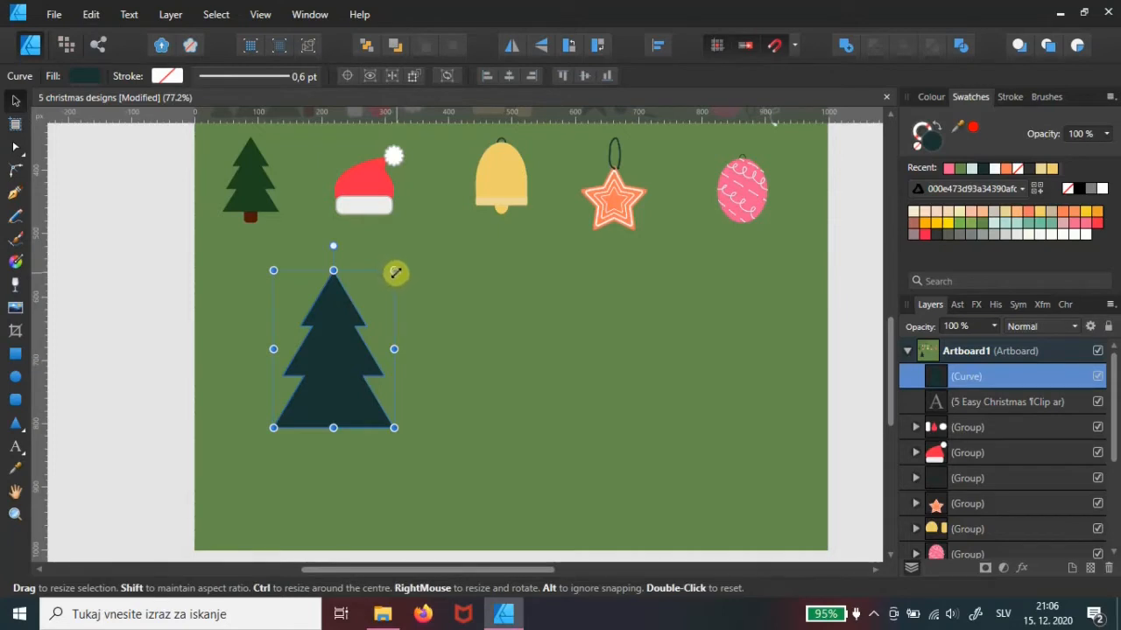
Shrink the merged tree shape and place it directly below the finished sample tree.
{"action": "left_click_drag", "start_coordinate": [395, 271], "coordinate": [376, 299]}
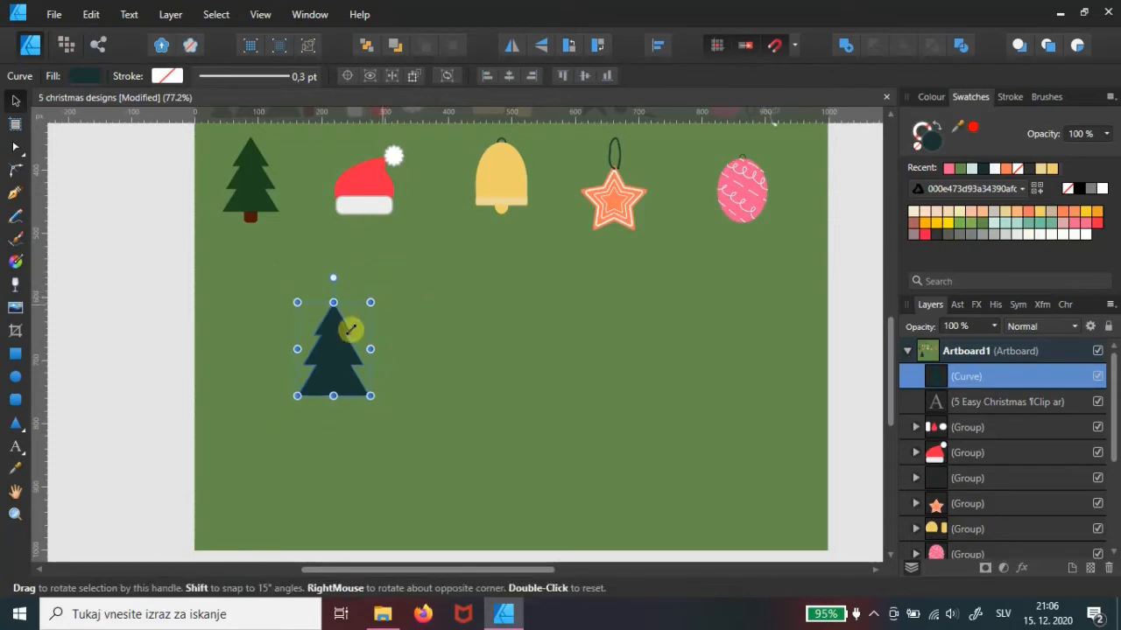
{"action": "left_click_drag", "start_coordinate": [335, 365], "coordinate": [252, 310]}
{"action": "left_click_drag", "start_coordinate": [276, 388], "coordinate": [356, 394]}
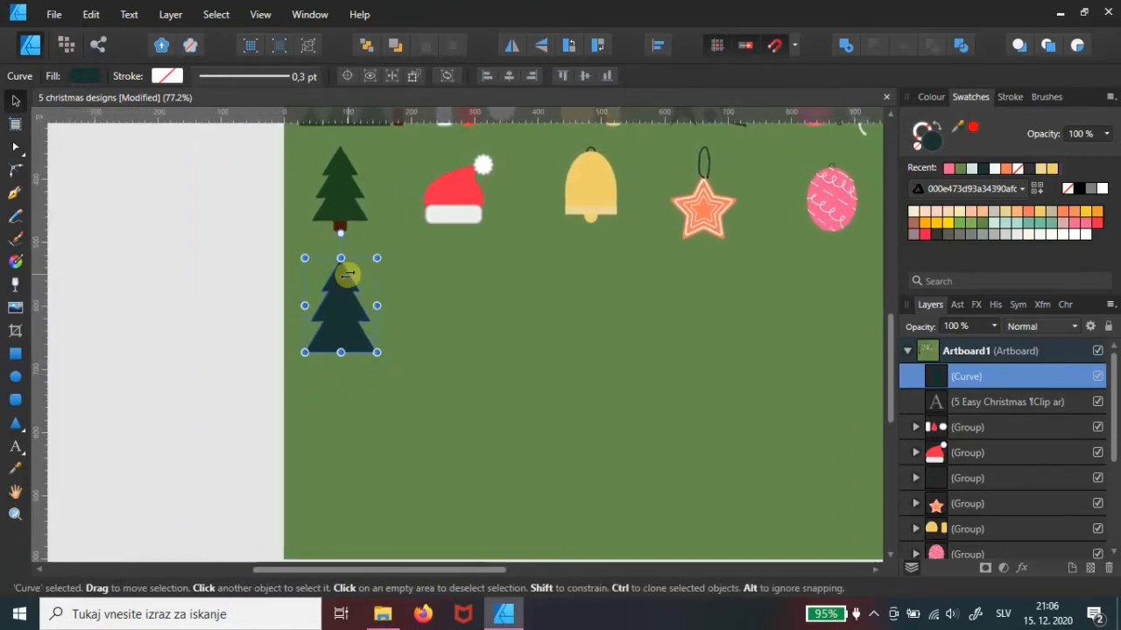
Draw a small upright rounded rectangle as the trunk and centre it on the tree's bottom edge.
{"action": "left_click", "coordinate": [16, 407]}
{"action": "left_click_drag", "start_coordinate": [323, 367], "coordinate": [361, 383]}
{"action": "key", "text": "v"}
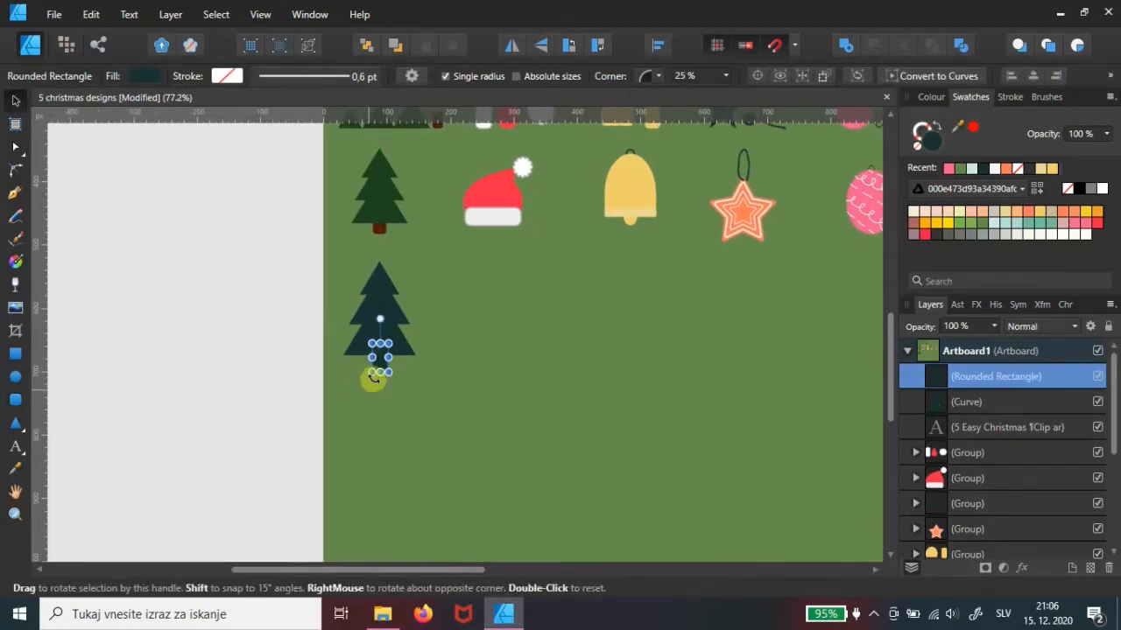
{"action": "scroll", "coordinate": [374, 375], "scroll_direction": "up", "scroll_amount": 5}
{"action": "scroll", "coordinate": [394, 344], "scroll_direction": "down", "scroll_amount": 4}
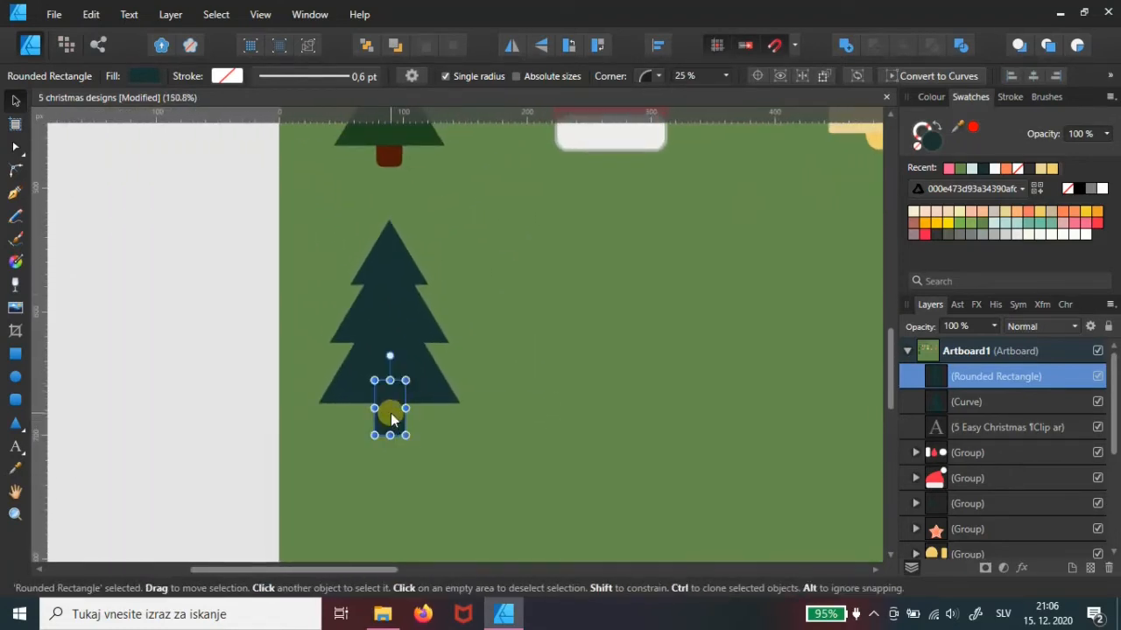
{"action": "left_click_drag", "start_coordinate": [390, 418], "coordinate": [392, 412]}
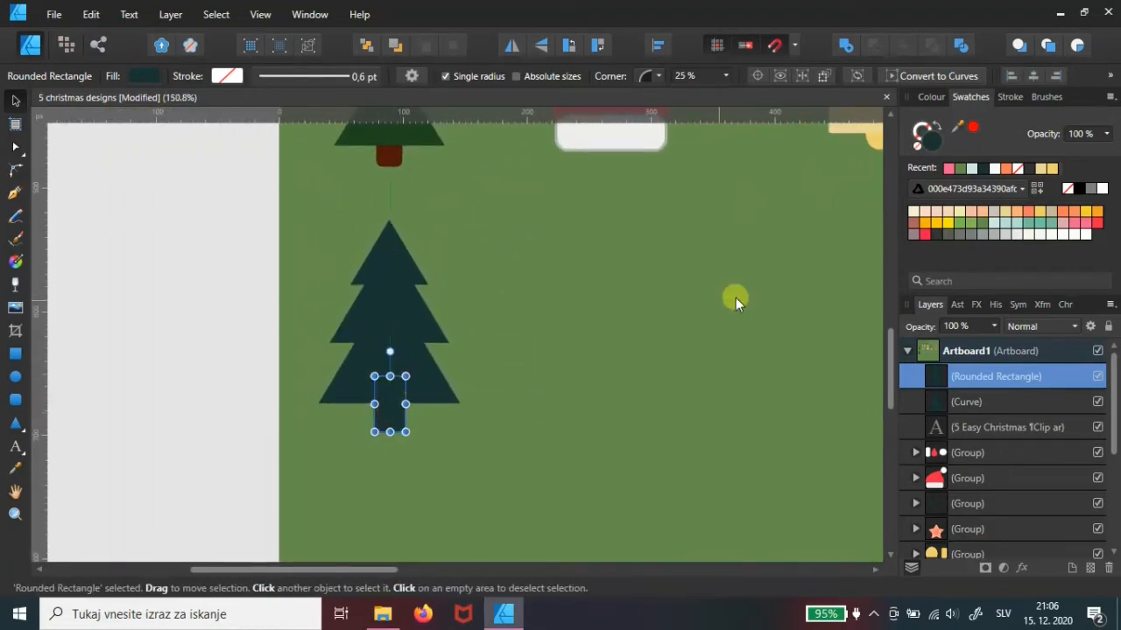
Fill the trunk rectangle with a dark reddish brown.
{"action": "left_click", "coordinate": [912, 225]}
{"action": "left_click", "coordinate": [931, 96]}
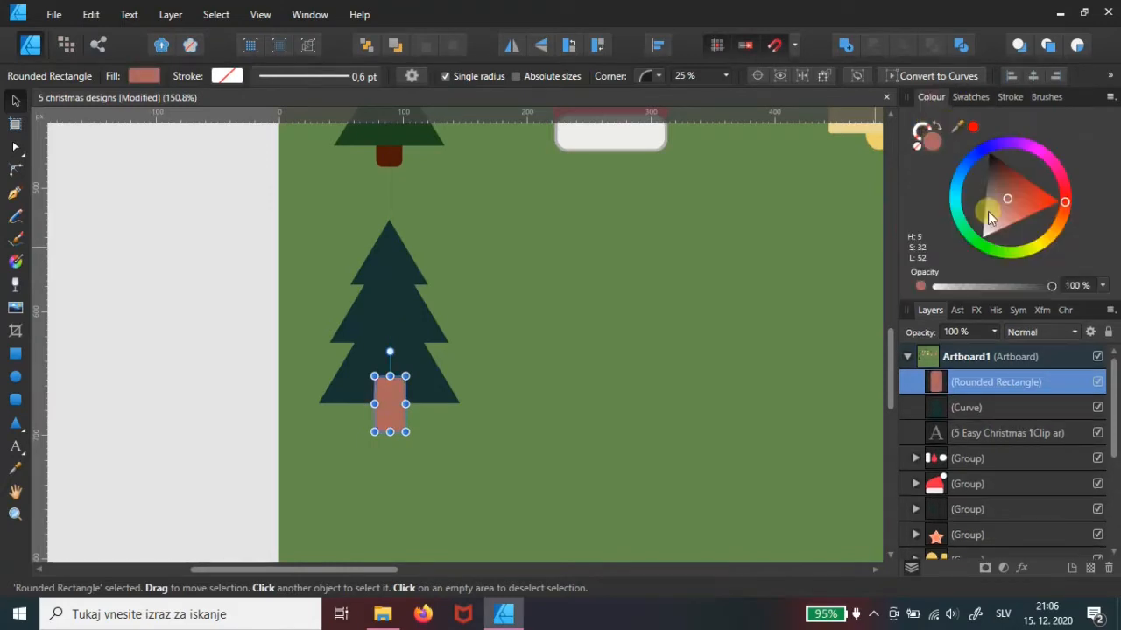
{"action": "left_click_drag", "start_coordinate": [1007, 197], "coordinate": [1003, 169]}
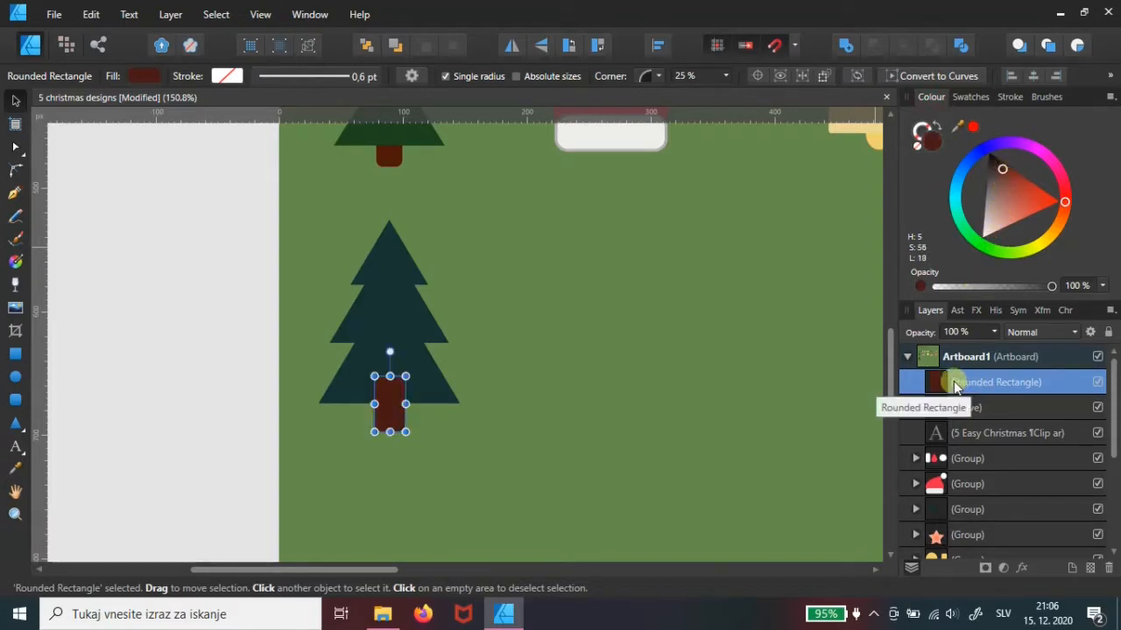
Move the trunk rectangle below the tree curve in the layer order so it sits behind the tree.
{"action": "left_click_drag", "start_coordinate": [954, 384], "coordinate": [936, 419]}
{"action": "left_click_drag", "start_coordinate": [492, 346], "coordinate": [530, 342]}
{"action": "scroll", "coordinate": [459, 336], "scroll_direction": "down", "scroll_amount": 4}
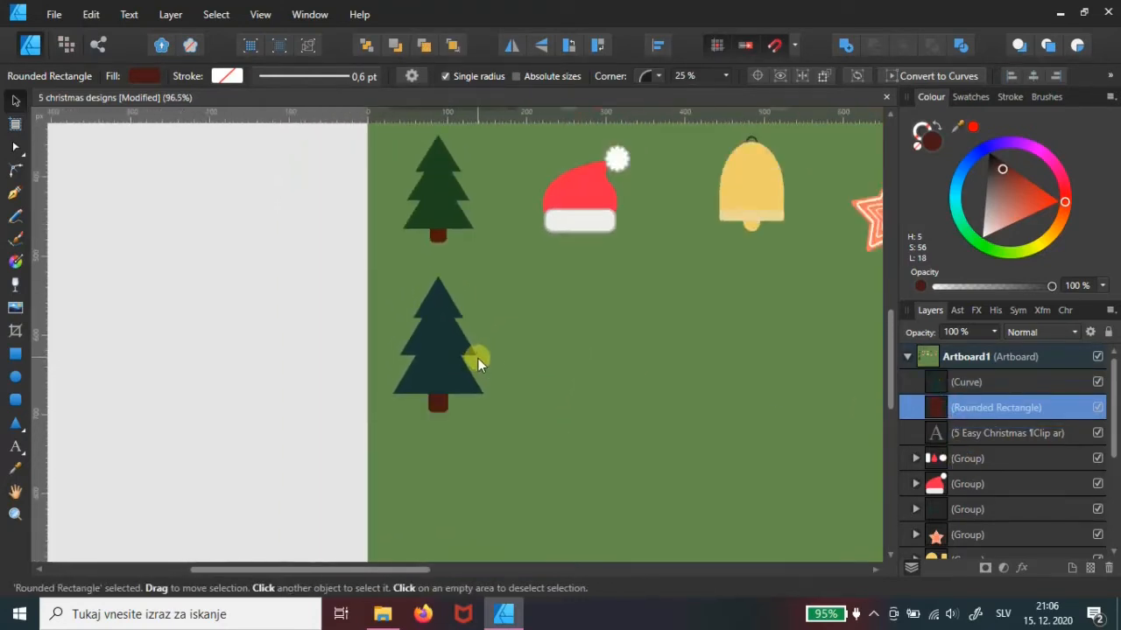
{"action": "left_click_drag", "start_coordinate": [525, 361], "coordinate": [536, 365]}
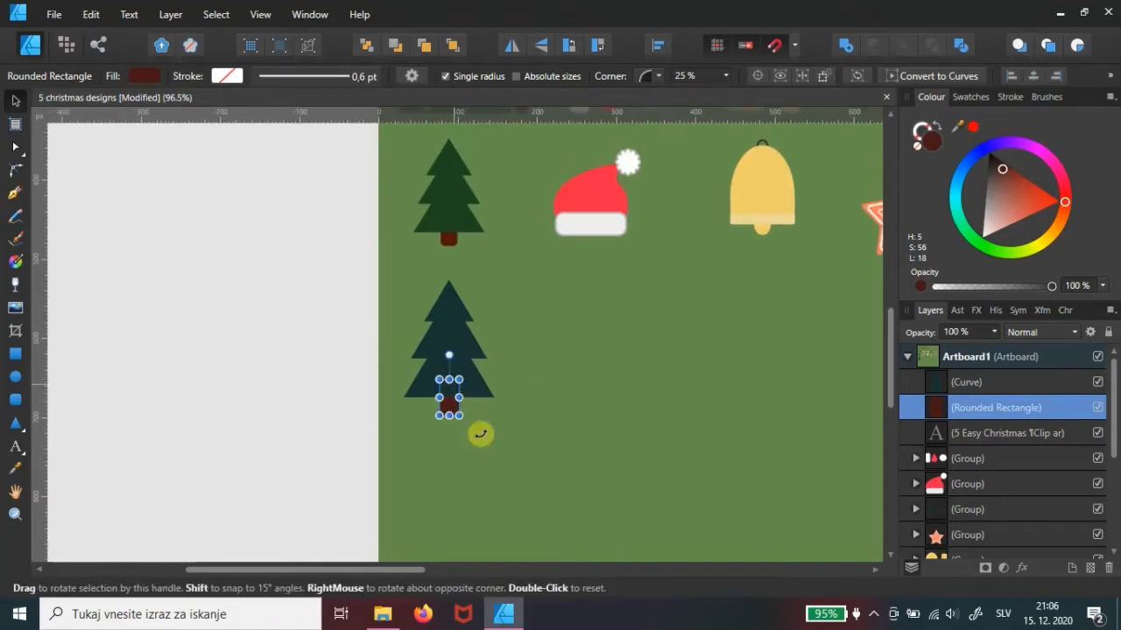
Group the tree shape with its trunk.
{"action": "left_click", "coordinate": [457, 401]}
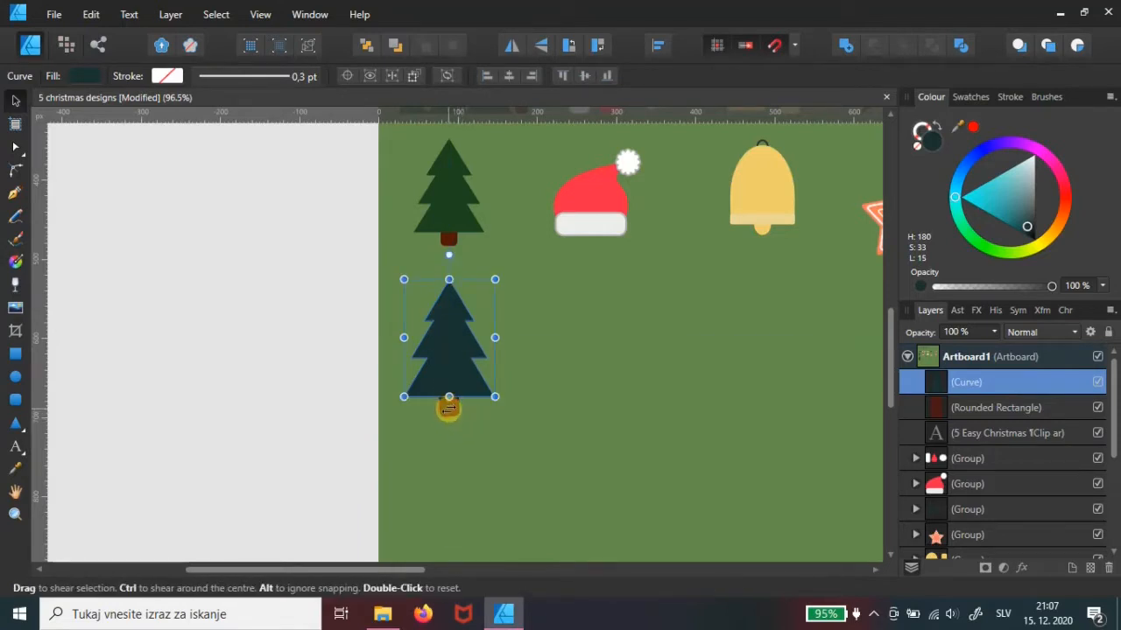
{"action": "left_click", "coordinate": [453, 418], "text": "shift"}
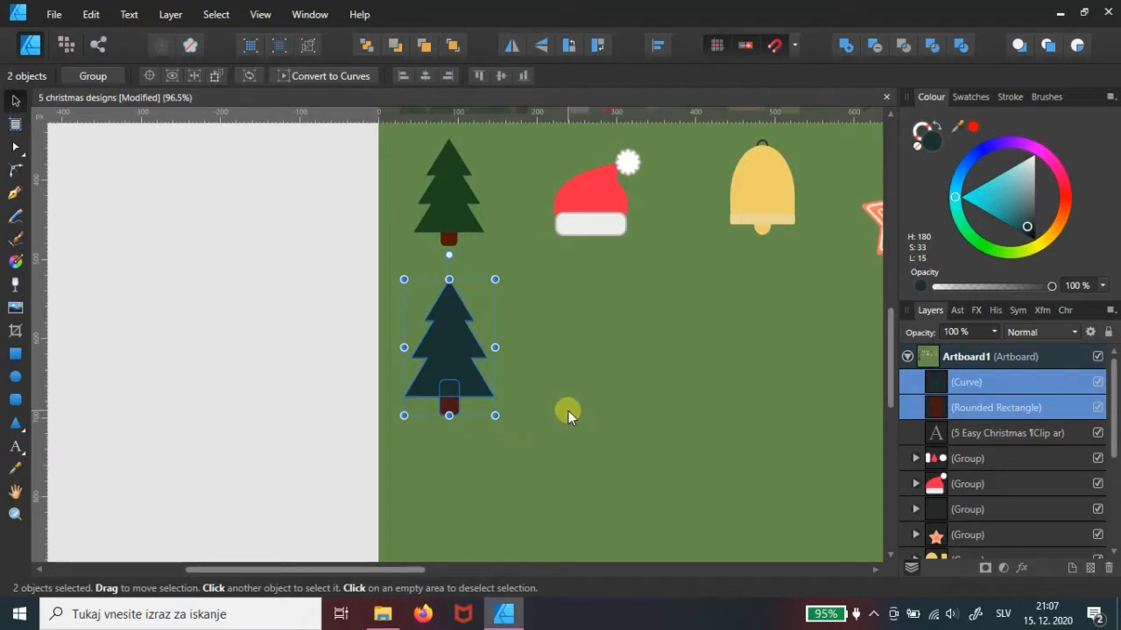
{"action": "key", "text": "ctrl+g"}
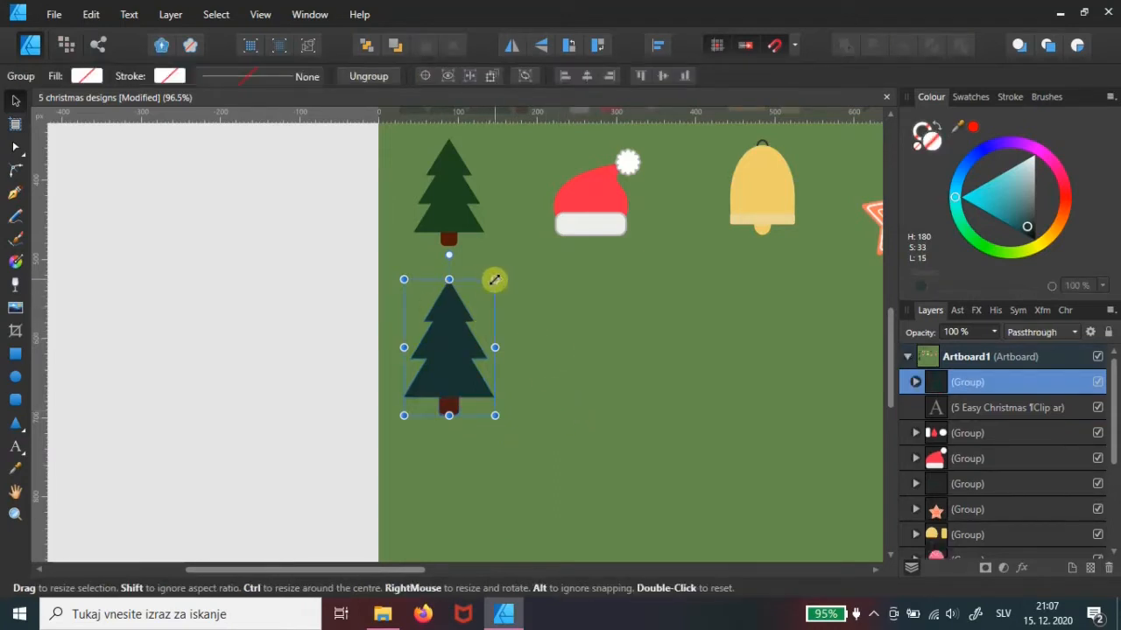
Scale the tree group down slightly and align it centrally beneath the finished sample tree.
{"action": "left_click_drag", "start_coordinate": [487, 291], "coordinate": [482, 306]}
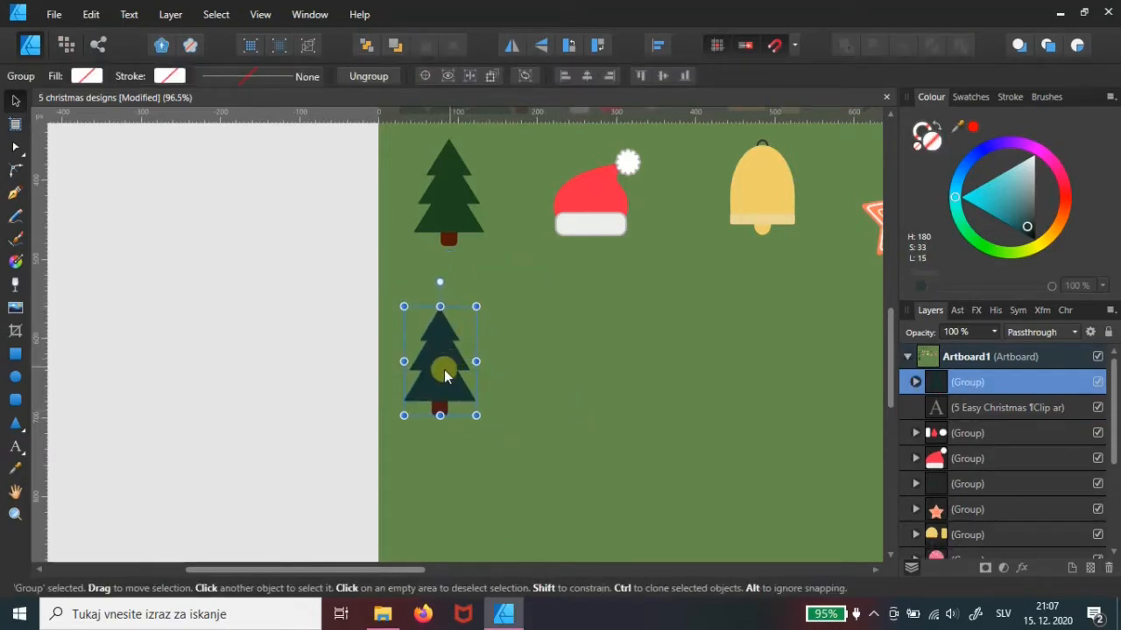
{"action": "left_click_drag", "start_coordinate": [444, 372], "coordinate": [459, 342]}
{"action": "scroll", "coordinate": [532, 394], "scroll_direction": "right", "scroll_amount": 3}
{"action": "scroll", "coordinate": [541, 415], "scroll_direction": "up", "scroll_amount": 2}
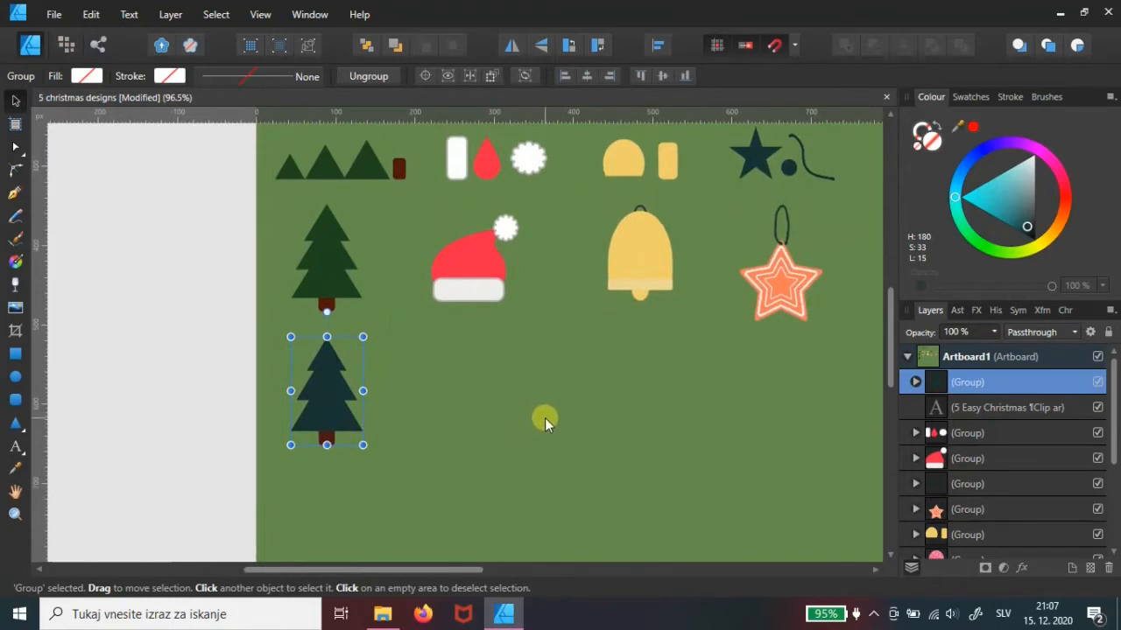
Draw a wide rounded rectangle below the finished Santa hat sample as the hat brim and round its corners to 35%.
{"action": "scroll", "coordinate": [526, 422], "scroll_direction": "up", "scroll_amount": 1}
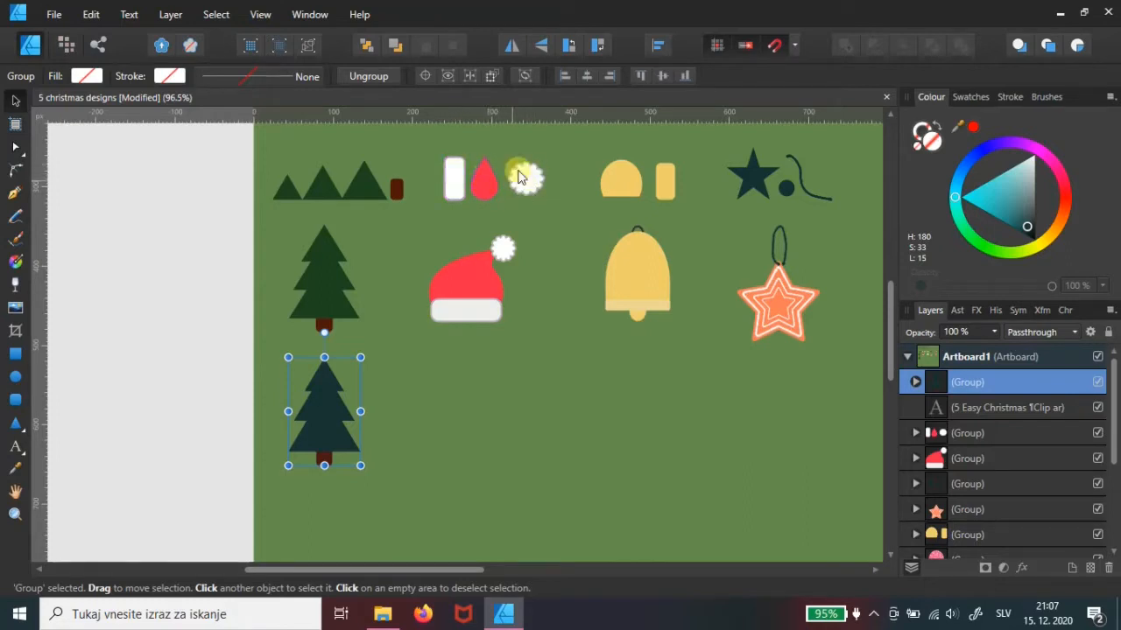
{"action": "scroll", "coordinate": [476, 367], "scroll_direction": "down", "scroll_amount": 2}
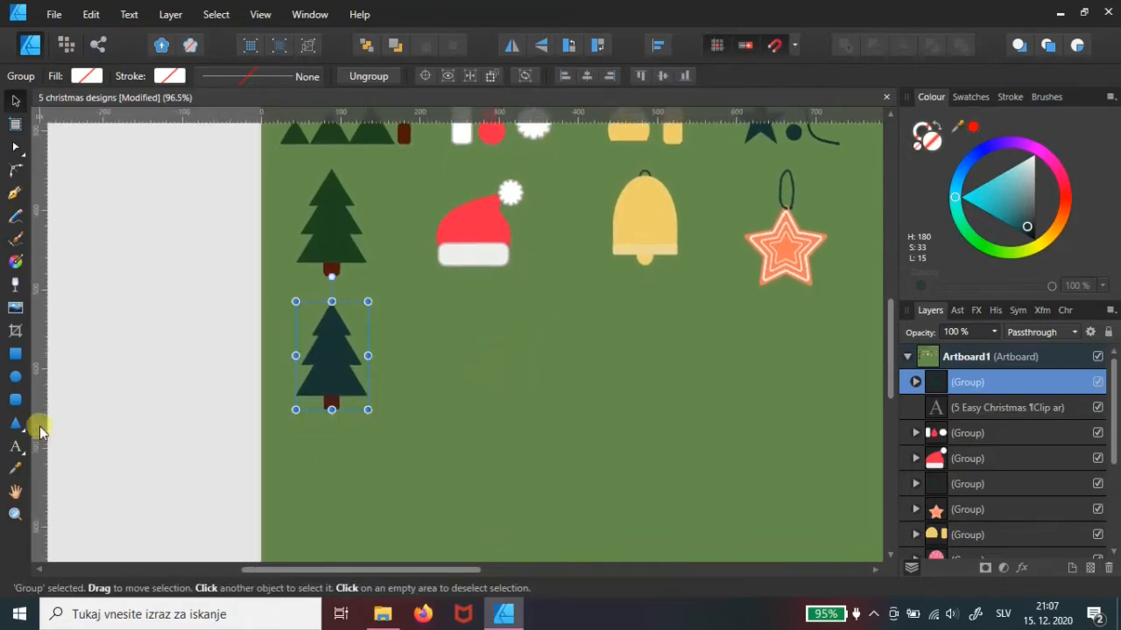
{"action": "left_click", "coordinate": [15, 400]}
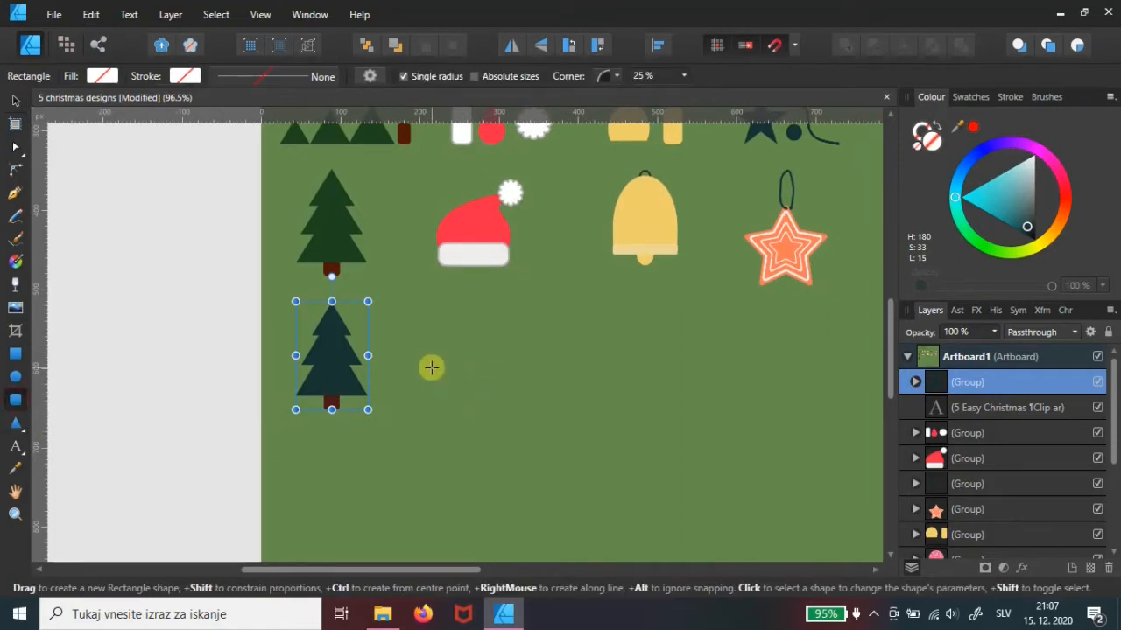
{"action": "left_click_drag", "start_coordinate": [434, 374], "coordinate": [545, 396]}
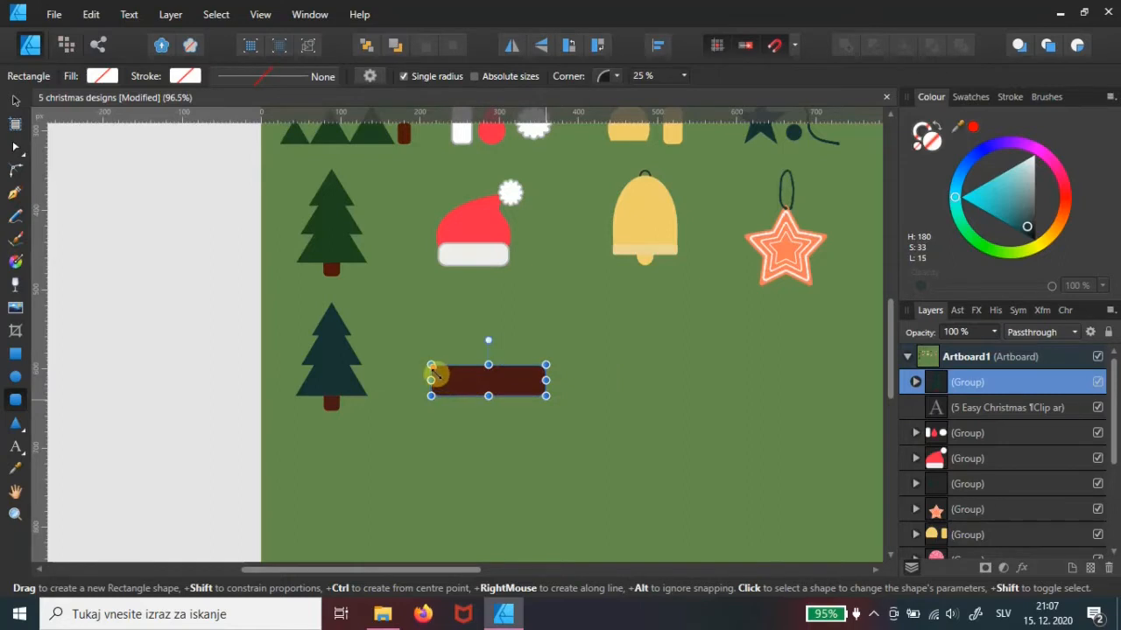
{"action": "scroll", "coordinate": [435, 375], "scroll_direction": "up", "scroll_amount": 6}
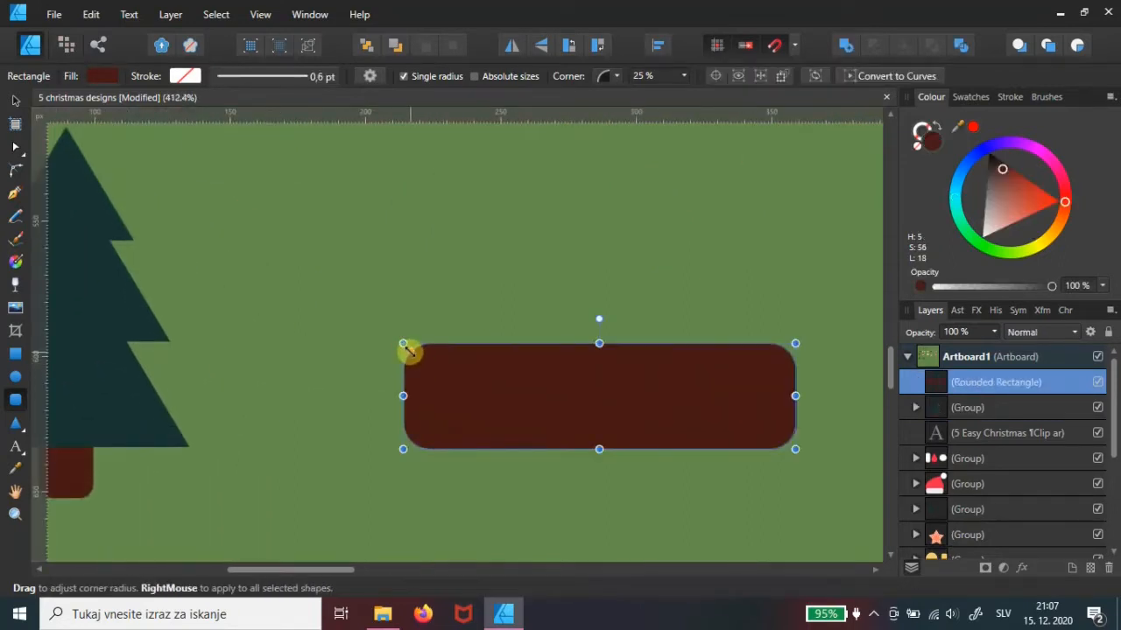
{"action": "scroll", "coordinate": [410, 351], "scroll_direction": "up", "scroll_amount": 1}
{"action": "left_click_drag", "start_coordinate": [412, 353], "coordinate": [418, 358]}
Fill the brim rectangle with near-white and give it a dark grey outline.
{"action": "scroll", "coordinate": [681, 418], "scroll_direction": "down", "scroll_amount": 5}
{"action": "left_click_drag", "start_coordinate": [691, 417], "coordinate": [529, 418]}
{"action": "mouse_move", "coordinate": [1003, 169]}
{"action": "left_mouse_down"}
{"action": "mouse_move", "coordinate": [983, 233]}
{"action": "mouse_move", "coordinate": [984, 218]}
{"action": "left_mouse_up"}
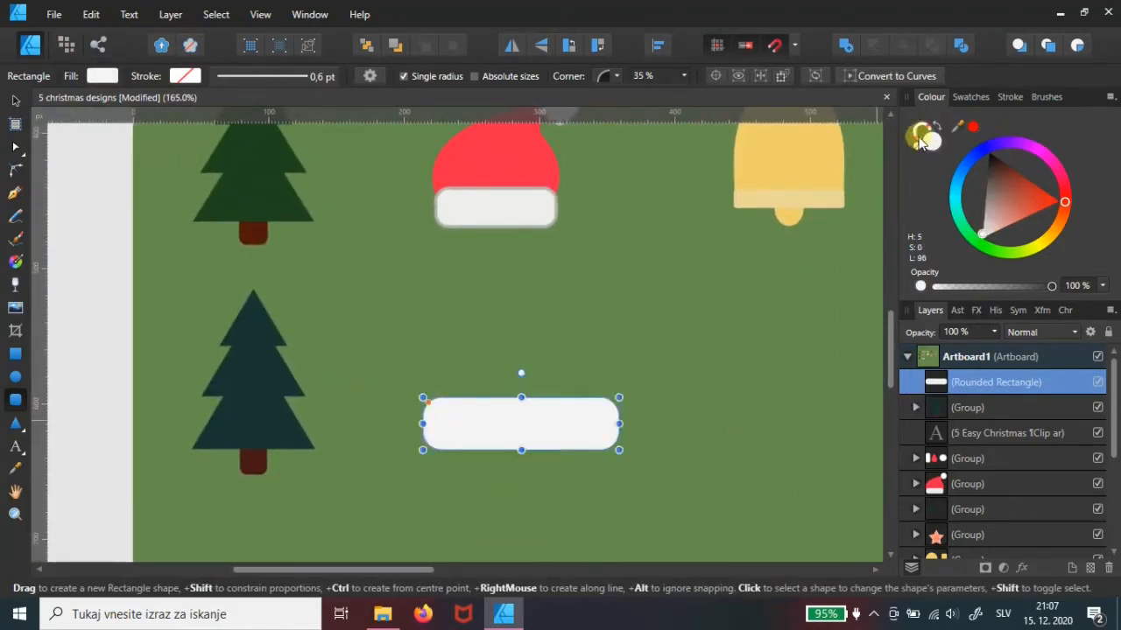
{"action": "left_click", "coordinate": [918, 130]}
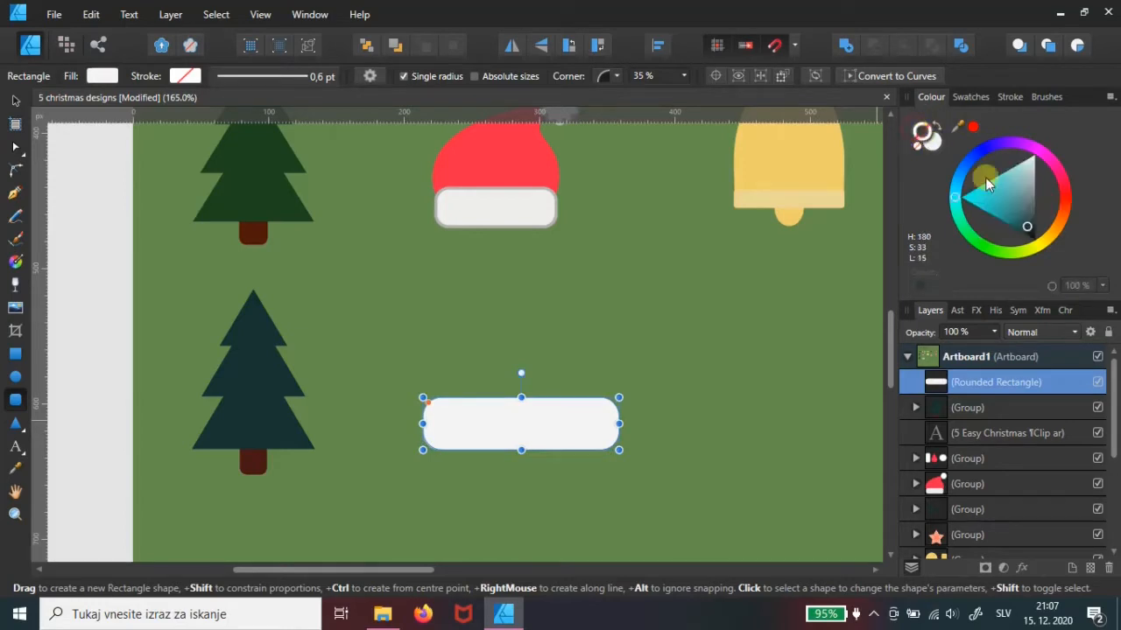
{"action": "mouse_move", "coordinate": [985, 178]}
{"action": "left_mouse_down"}
{"action": "mouse_move", "coordinate": [1026, 226]}
{"action": "mouse_move", "coordinate": [1034, 213]}
{"action": "left_mouse_up"}
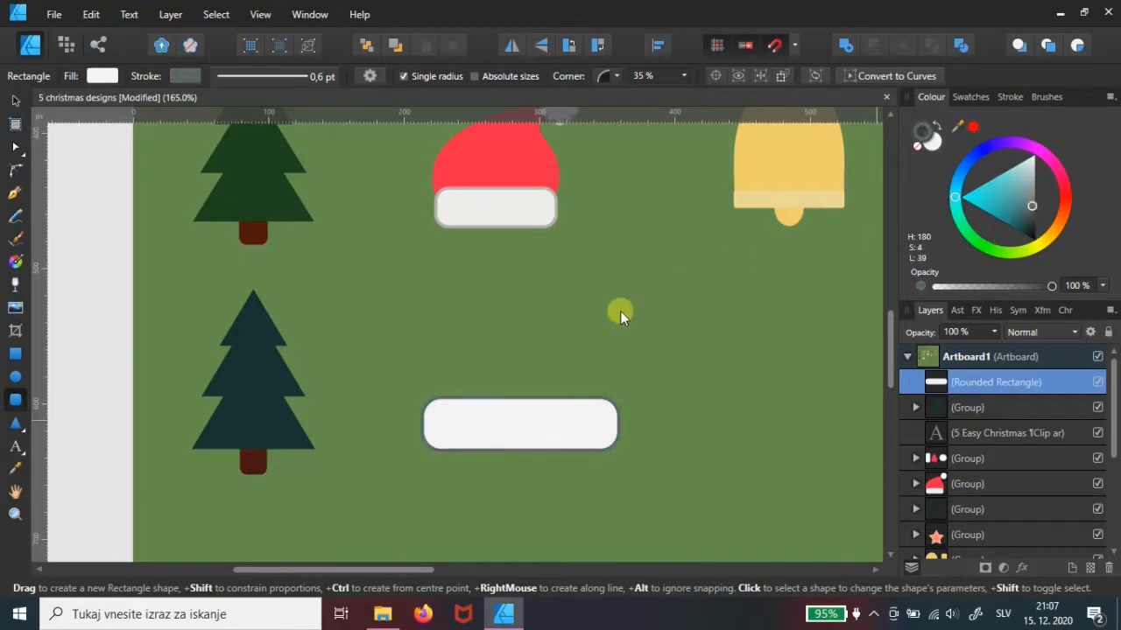
Draw a large tear shape overlapping the brim for the hat body and remove its outline.
{"action": "left_click_drag", "start_coordinate": [499, 325], "coordinate": [475, 303]}
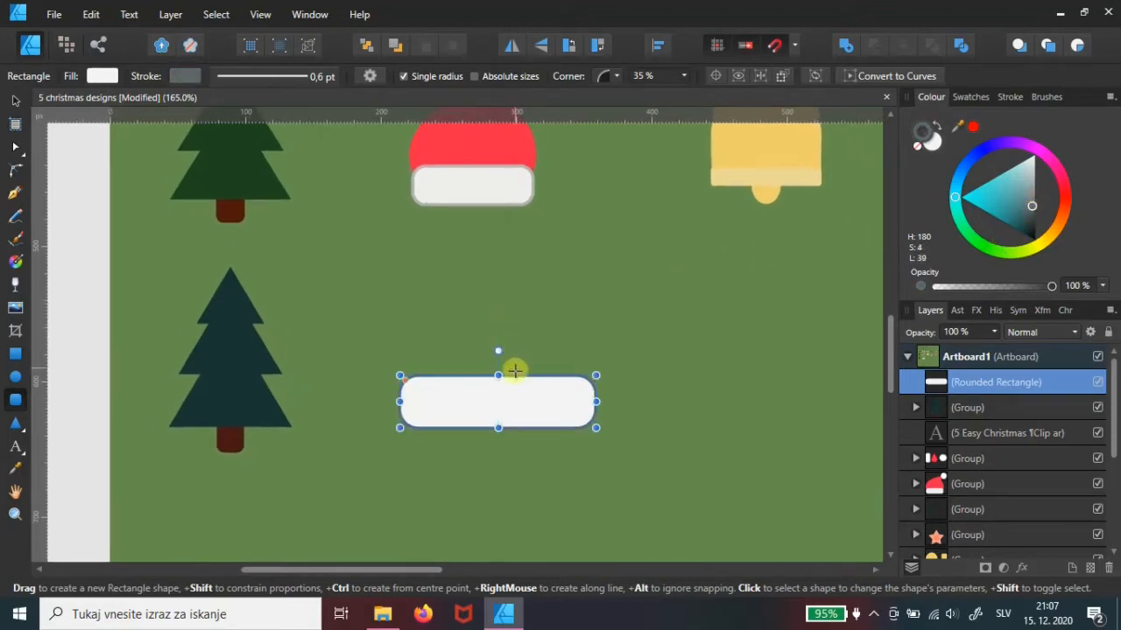
{"action": "left_click", "coordinate": [25, 436]}
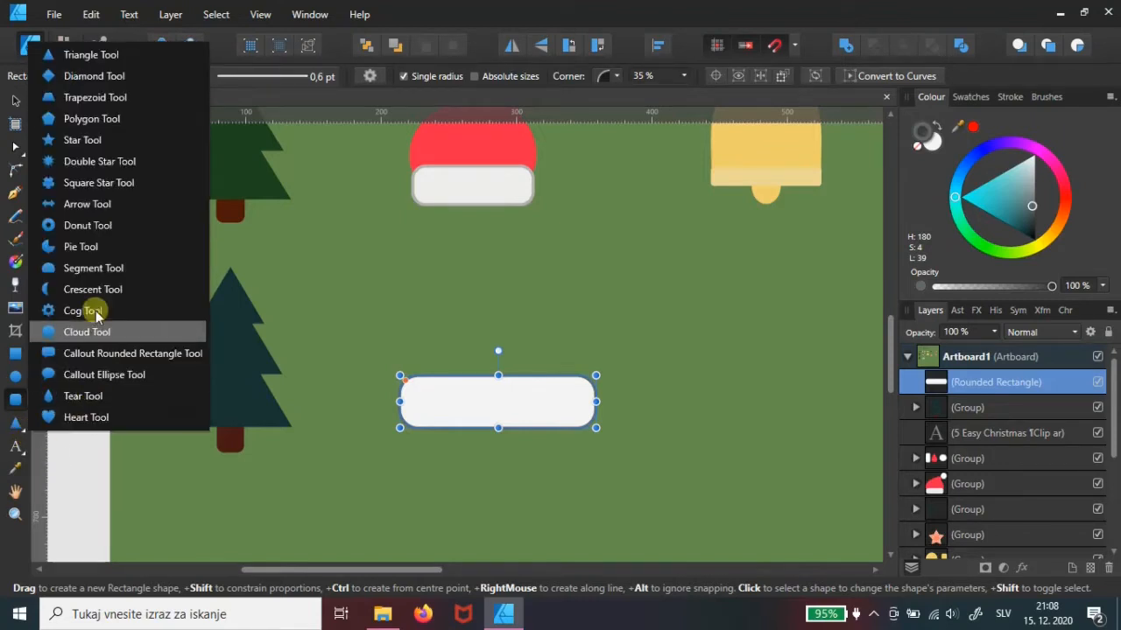
{"action": "left_click", "coordinate": [73, 397]}
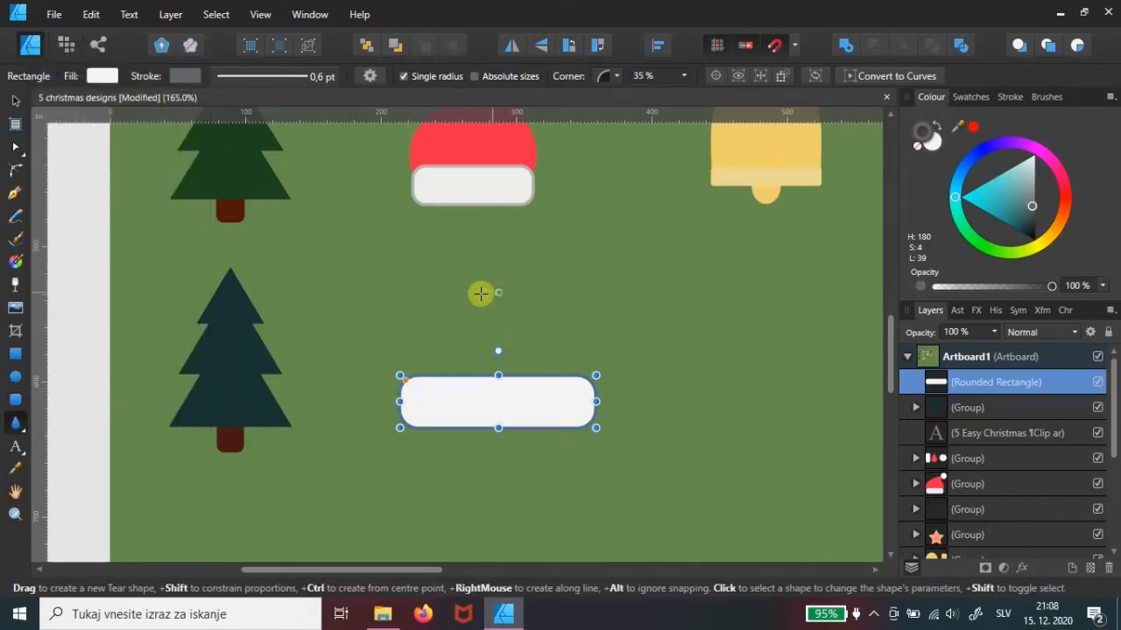
{"action": "left_click_drag", "start_coordinate": [458, 240], "coordinate": [610, 423]}
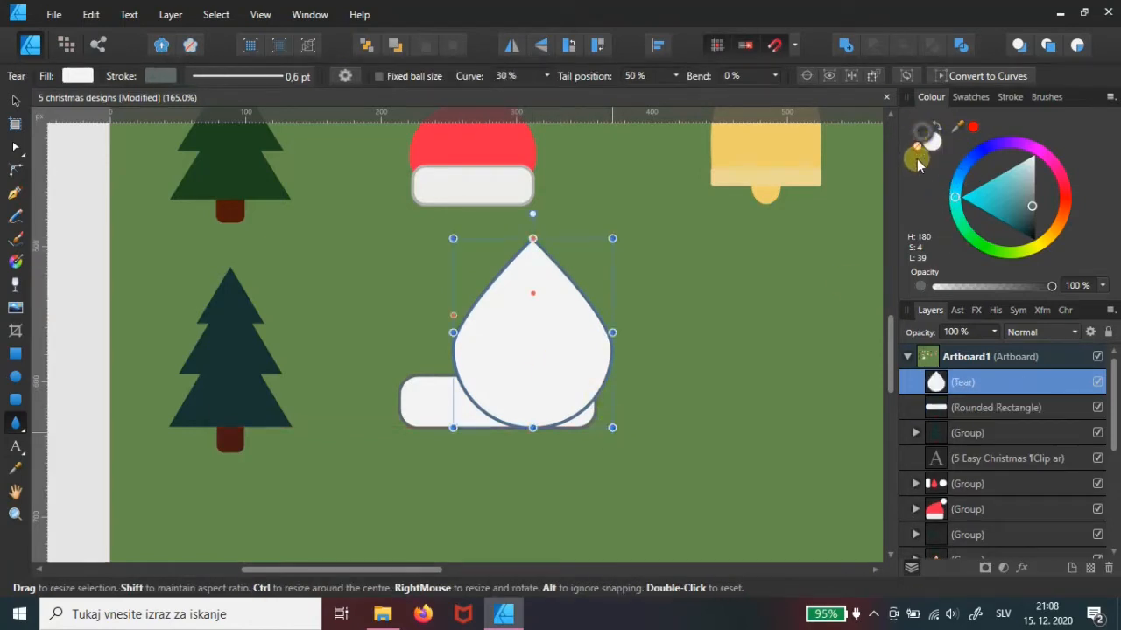
{"action": "left_click", "coordinate": [917, 161]}
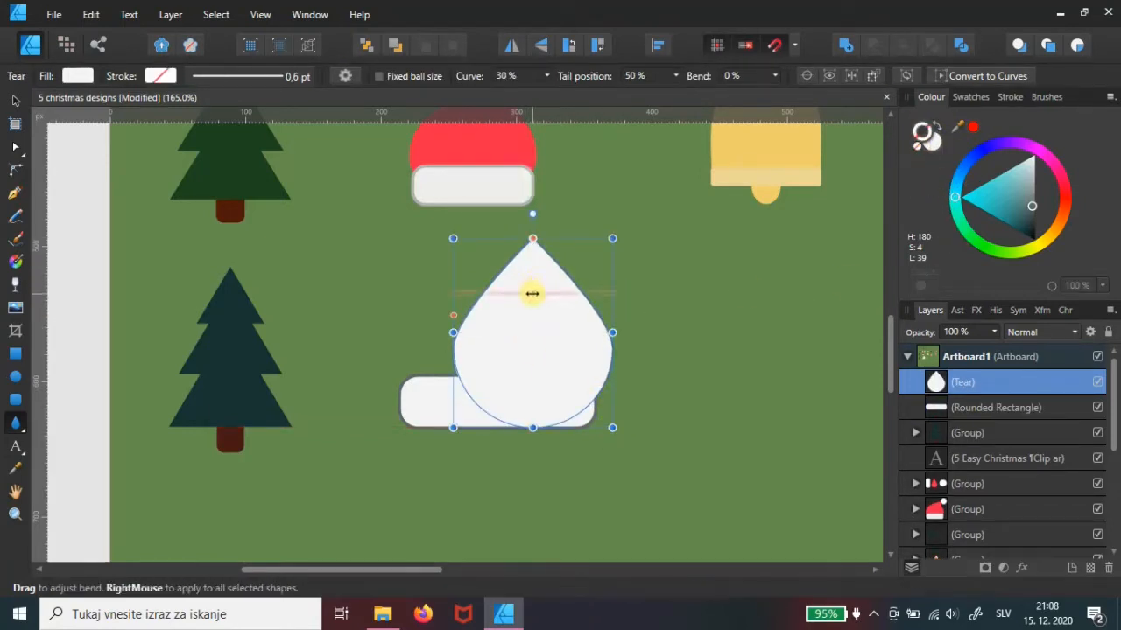
Shape the tear with bend -100%, tail position 88% and curve 47%, and reduce its height from the bottom.
{"action": "left_click_drag", "start_coordinate": [546, 296], "coordinate": [454, 285]}
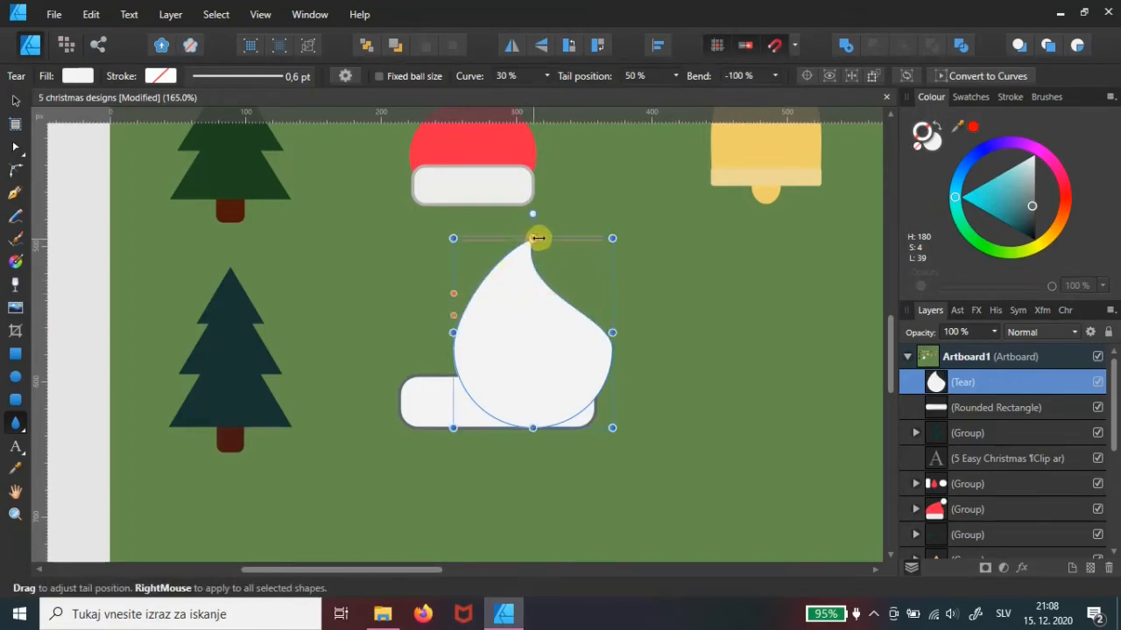
{"action": "left_click_drag", "start_coordinate": [539, 238], "coordinate": [599, 238]}
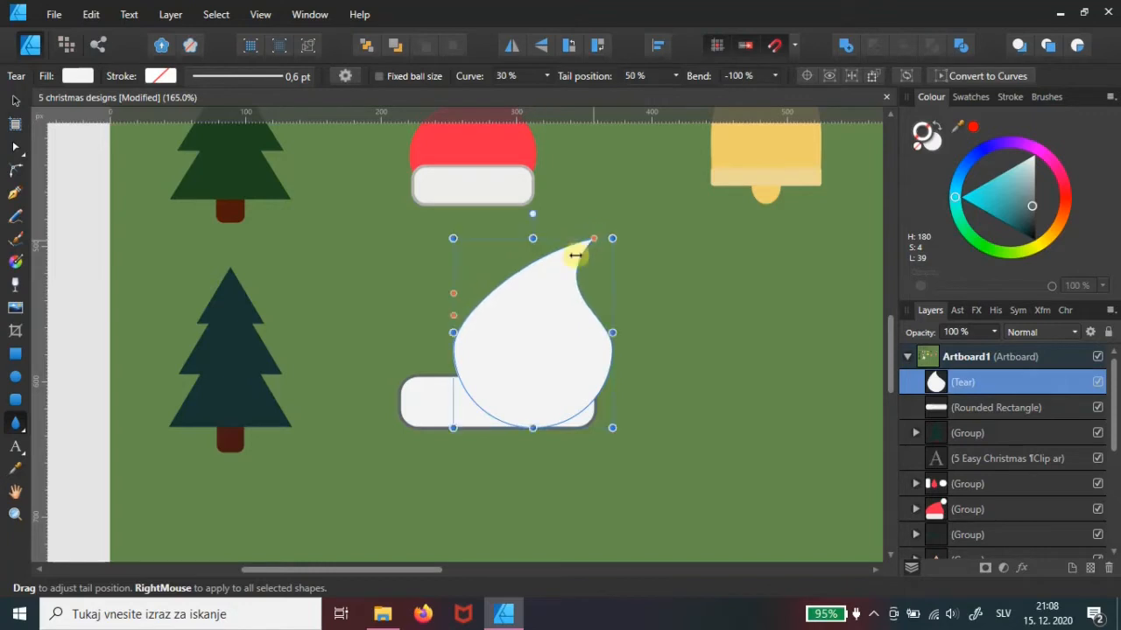
{"action": "left_click_drag", "start_coordinate": [453, 318], "coordinate": [453, 295]}
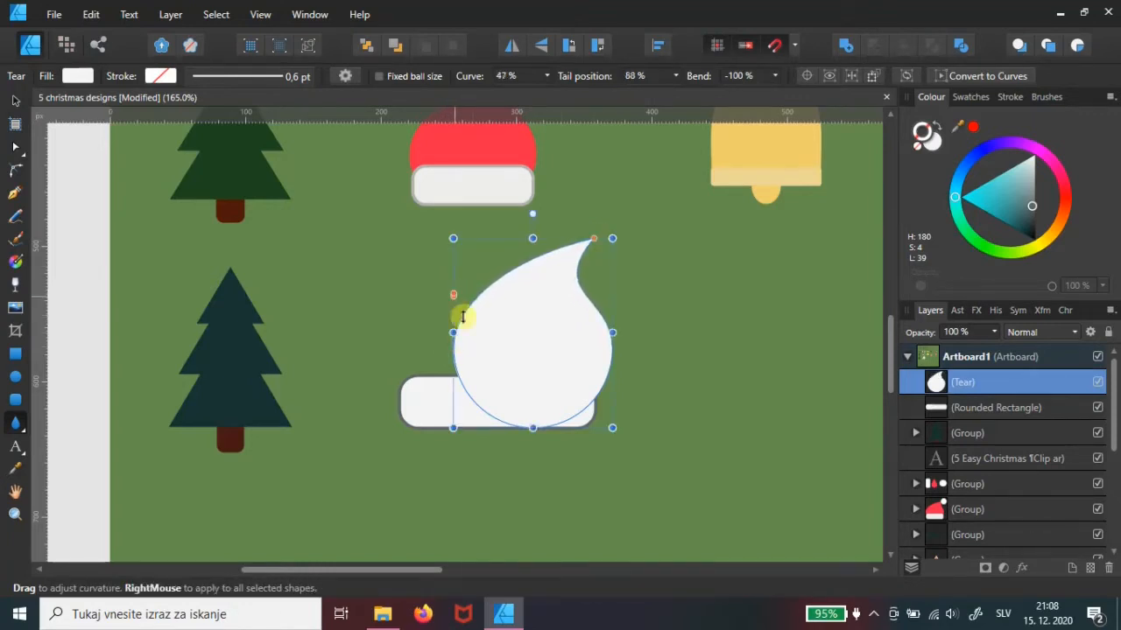
{"action": "left_click_drag", "start_coordinate": [531, 429], "coordinate": [533, 401]}
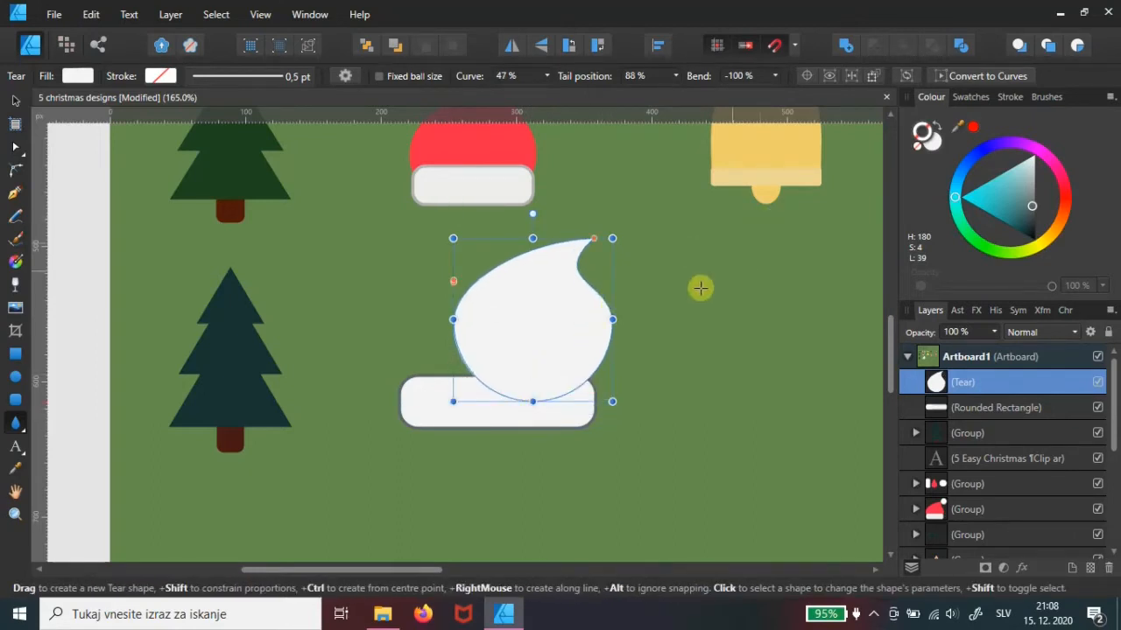
Convert the tear to curves and raise its bottom node to flatten the base.
{"action": "left_click", "coordinate": [975, 77]}
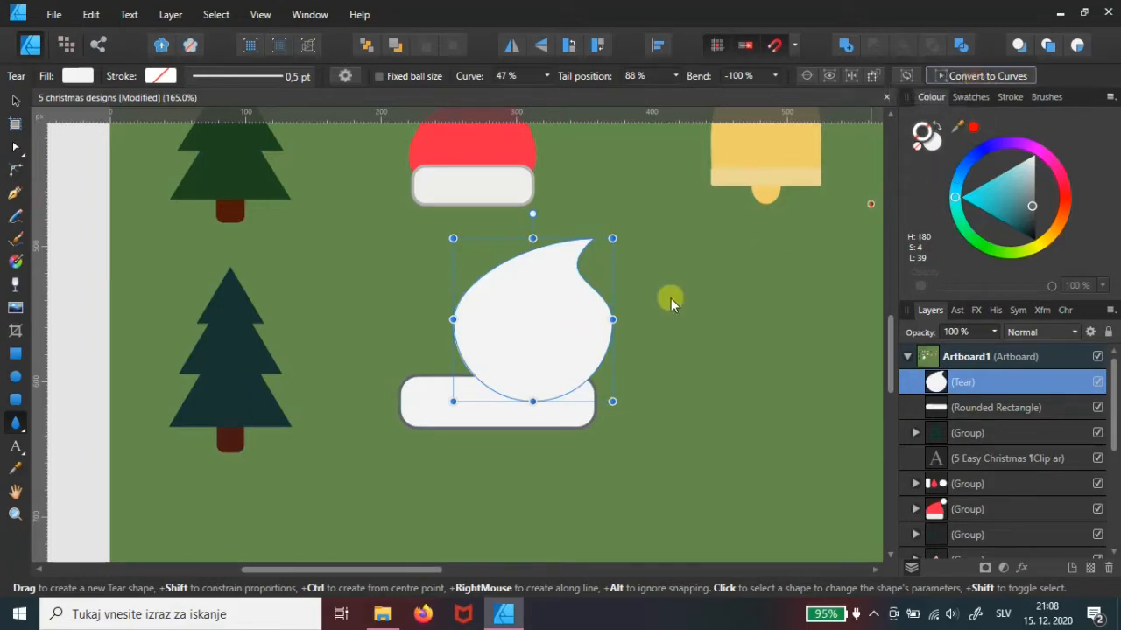
{"action": "left_click", "coordinate": [14, 147]}
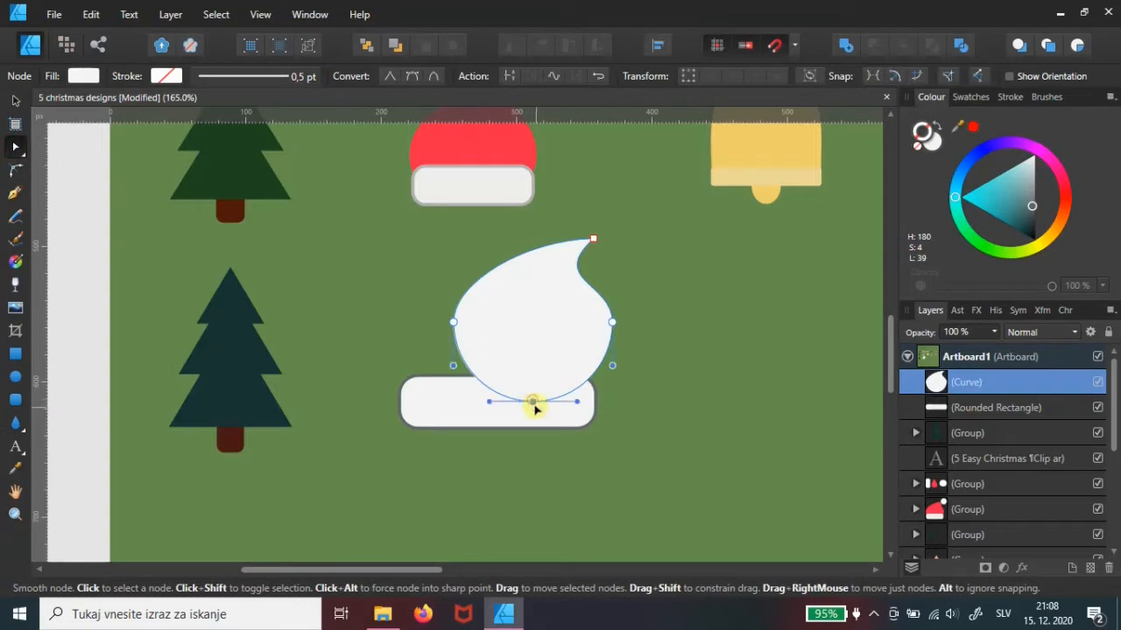
{"action": "left_click_drag", "start_coordinate": [532, 401], "coordinate": [537, 368]}
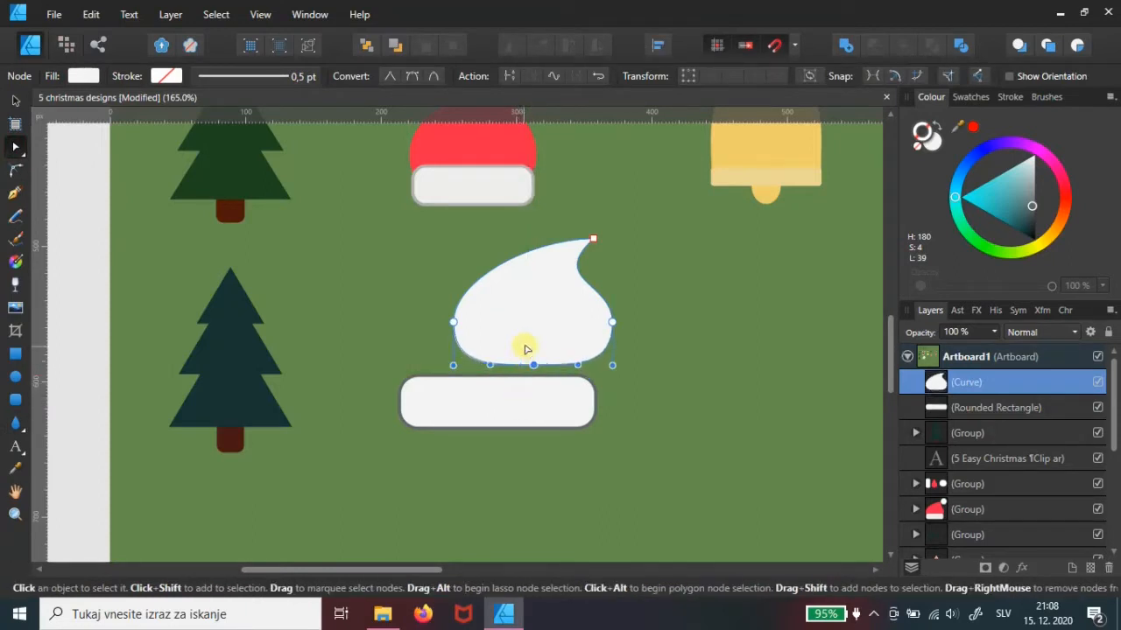
Enlarge the hat curve slightly and centre it on the brim, with its base at the brim's mid-height.
{"action": "left_click", "coordinate": [15, 101]}
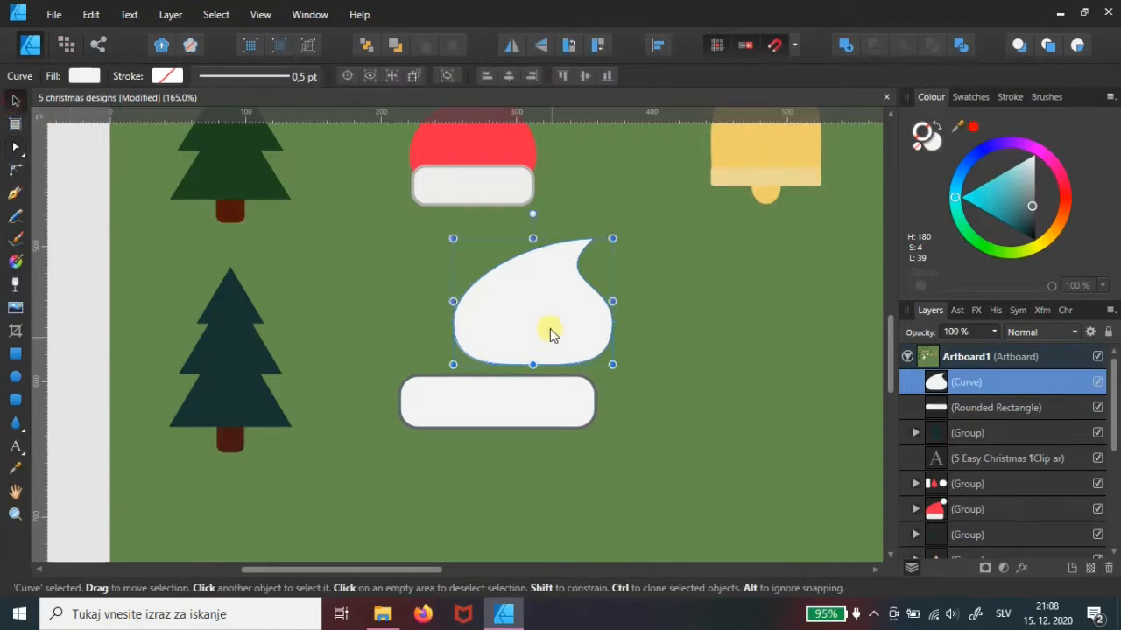
{"action": "left_click_drag", "start_coordinate": [543, 329], "coordinate": [509, 359]}
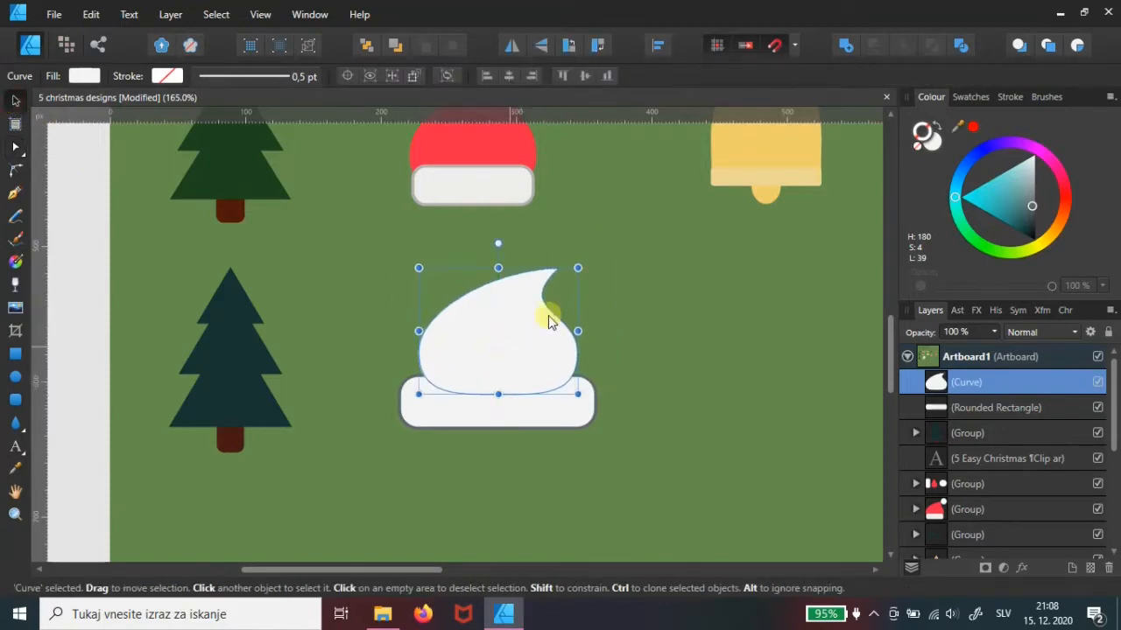
{"action": "left_click_drag", "start_coordinate": [575, 275], "coordinate": [596, 246]}
{"action": "left_click_drag", "start_coordinate": [519, 339], "coordinate": [515, 349]}
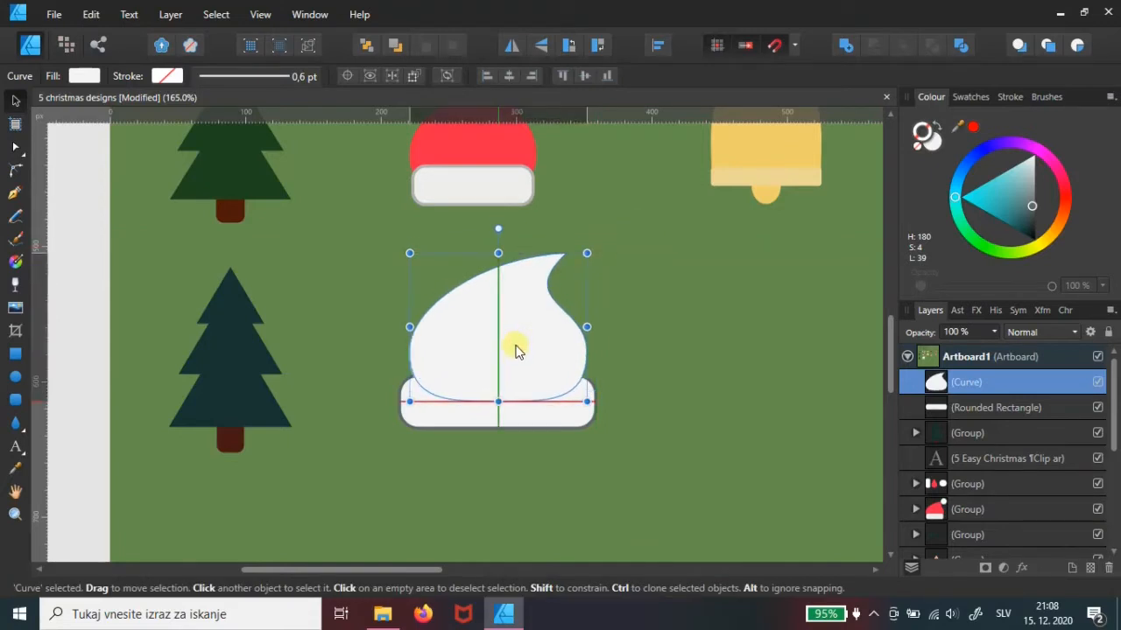
Fill the hat curve with a strong red (H 356, S 100, L 39) and leave it without an outline.
{"action": "scroll", "coordinate": [642, 355], "scroll_direction": "up", "scroll_amount": 1}
{"action": "left_click", "coordinate": [1064, 195]}
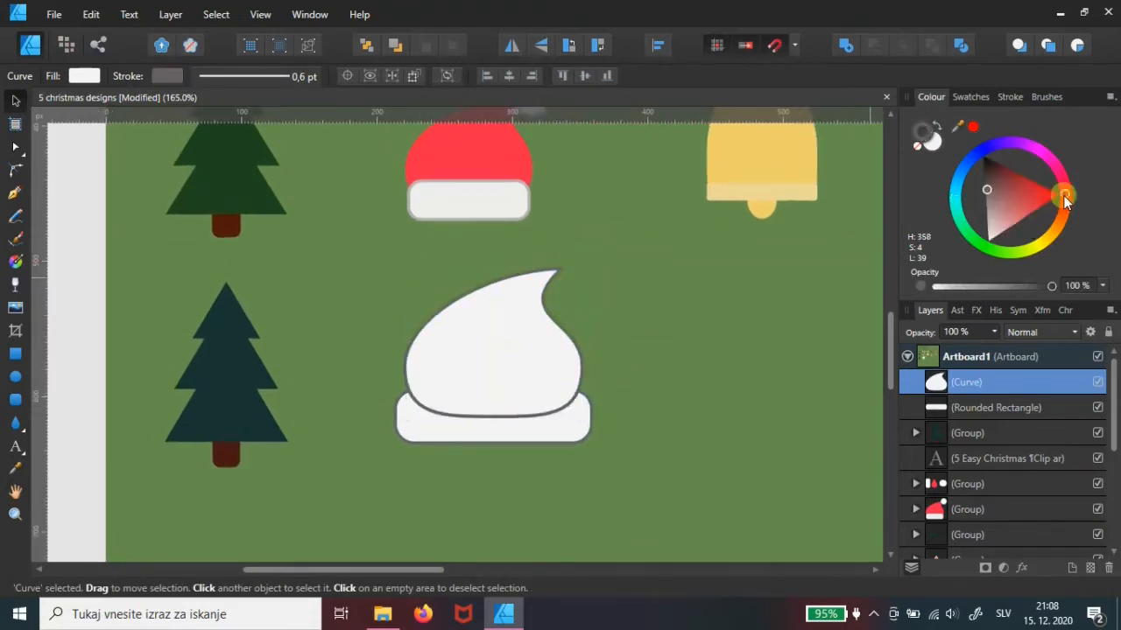
{"action": "left_click_drag", "start_coordinate": [1022, 191], "coordinate": [1038, 181]}
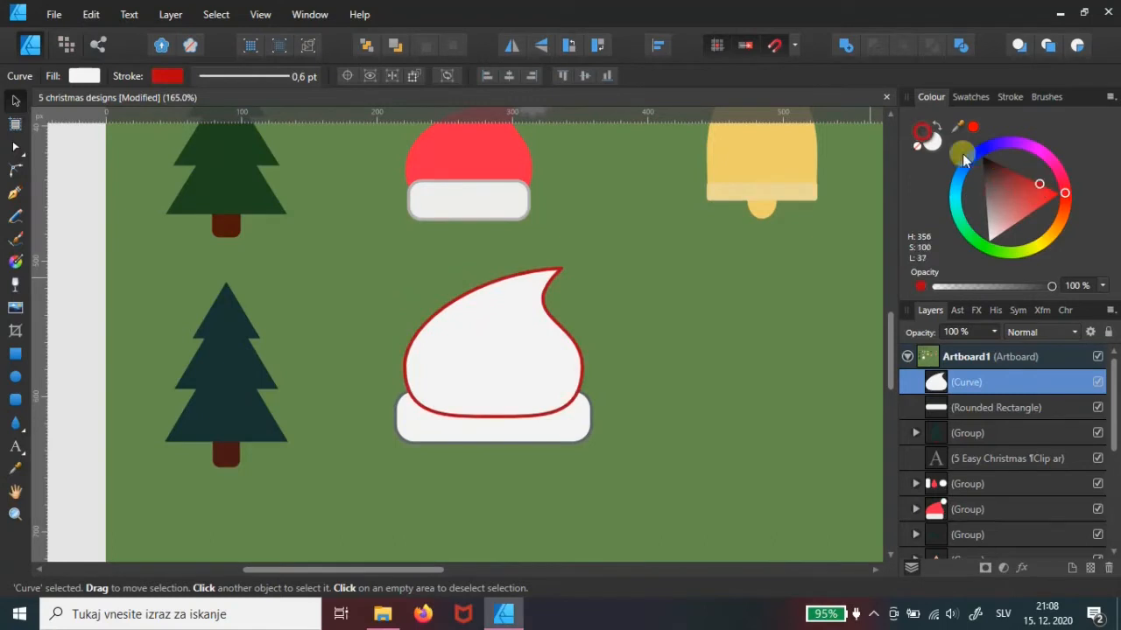
{"action": "left_click", "coordinate": [937, 129]}
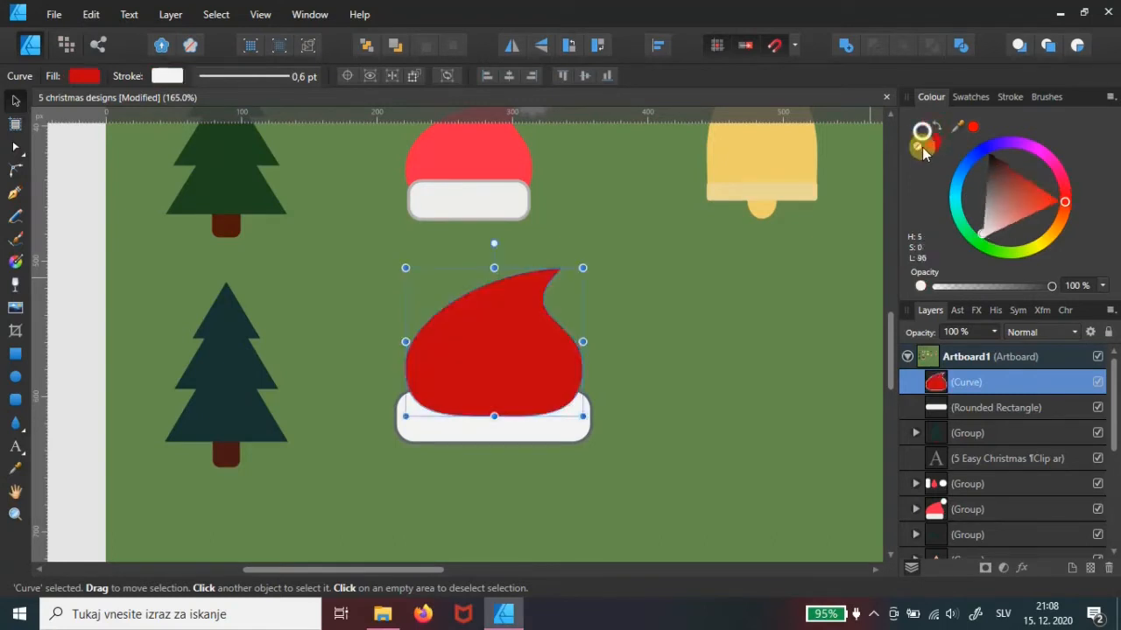
{"action": "left_click", "coordinate": [933, 147]}
{"action": "left_click", "coordinate": [1040, 193]}
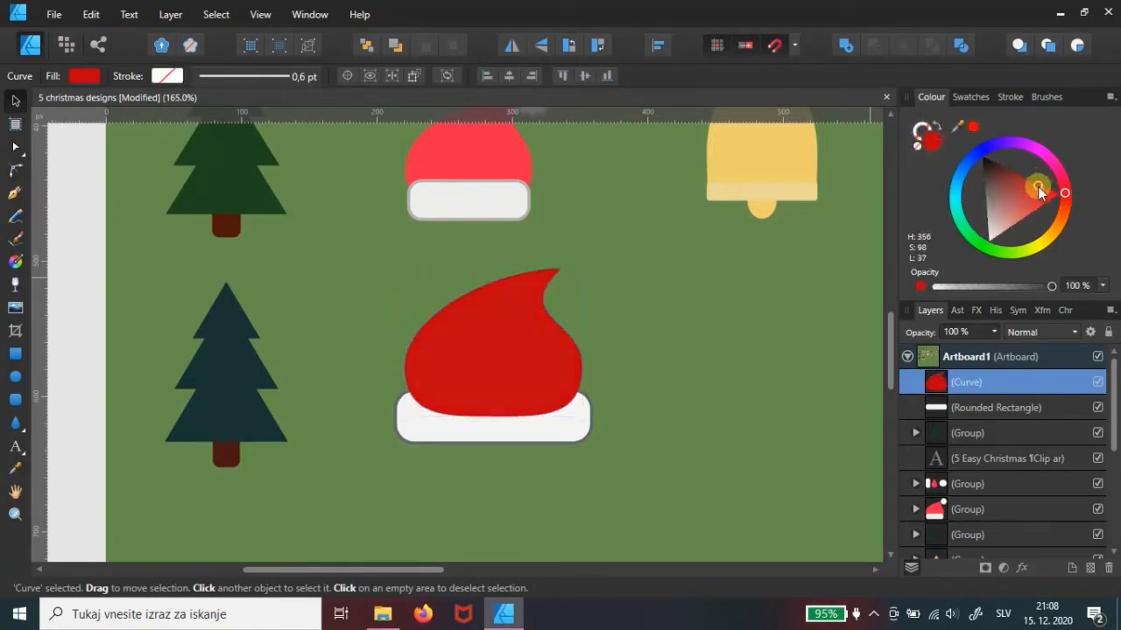
{"action": "left_click_drag", "start_coordinate": [1041, 188], "coordinate": [1046, 187]}
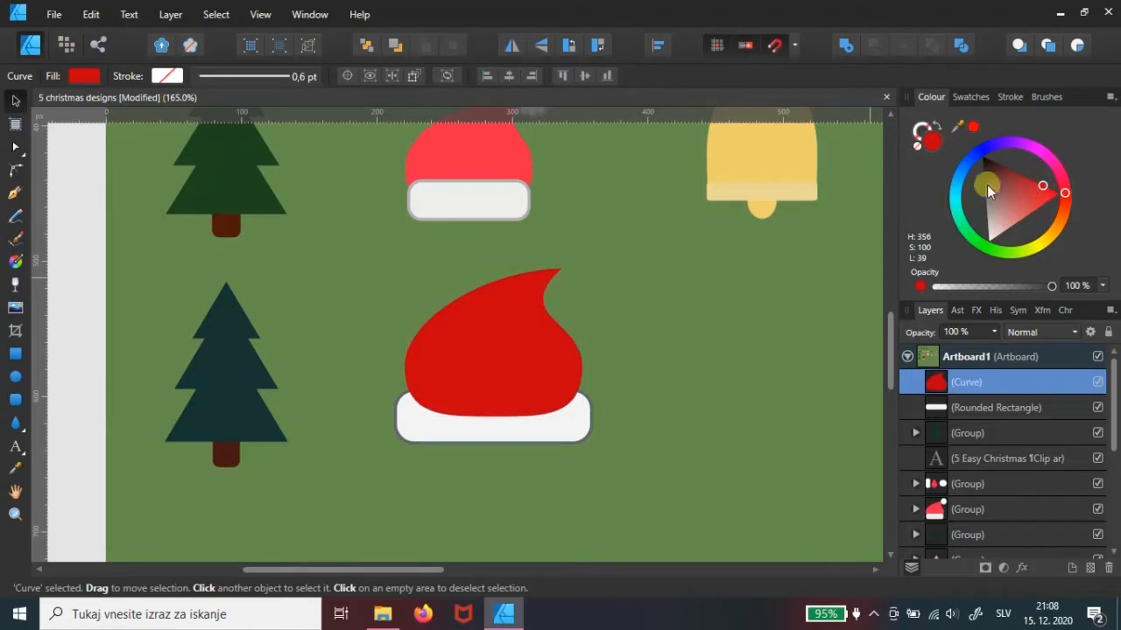
Place the red hat curve behind the brim, widen it slightly and centre it over the brim.
{"action": "left_click", "coordinate": [396, 45]}
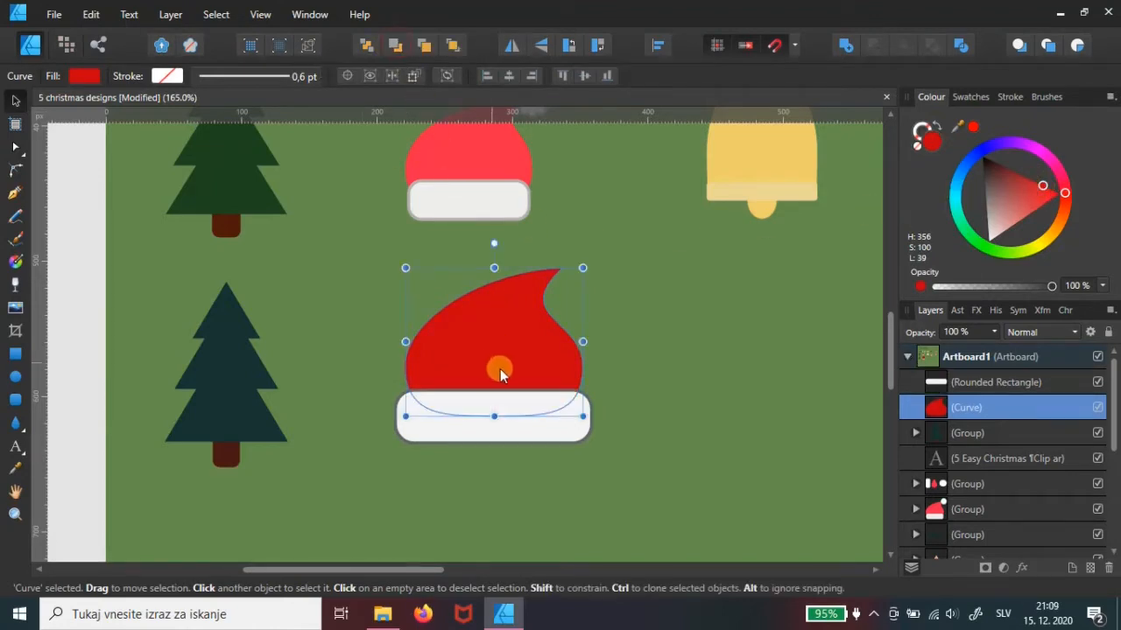
{"action": "left_click_drag", "start_coordinate": [500, 354], "coordinate": [501, 369]}
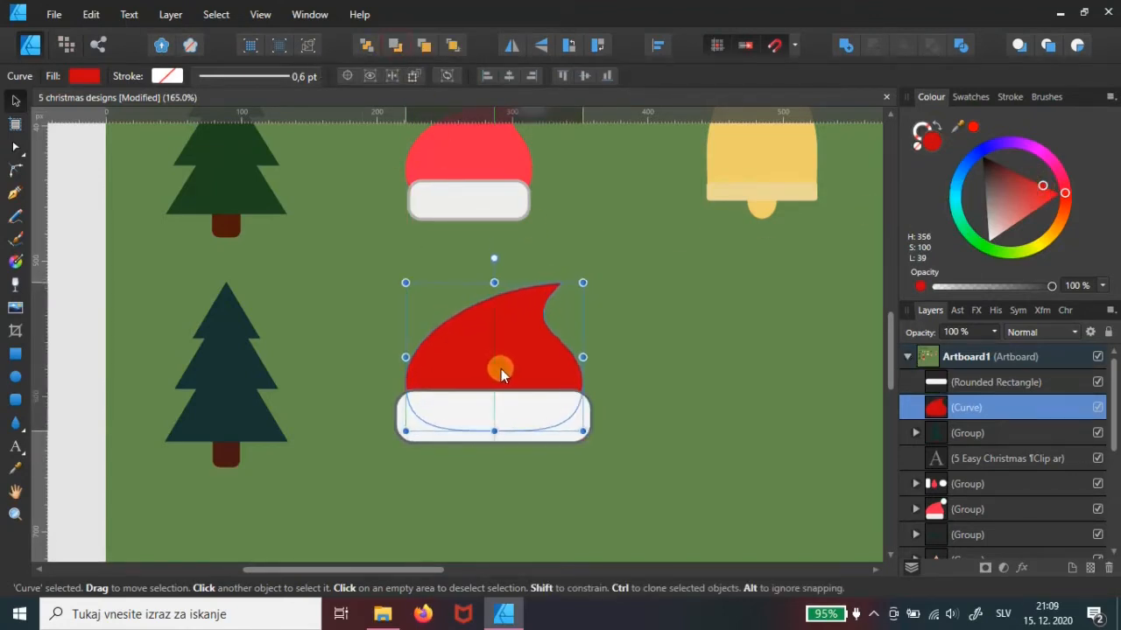
{"action": "left_click_drag", "start_coordinate": [582, 355], "coordinate": [592, 356]}
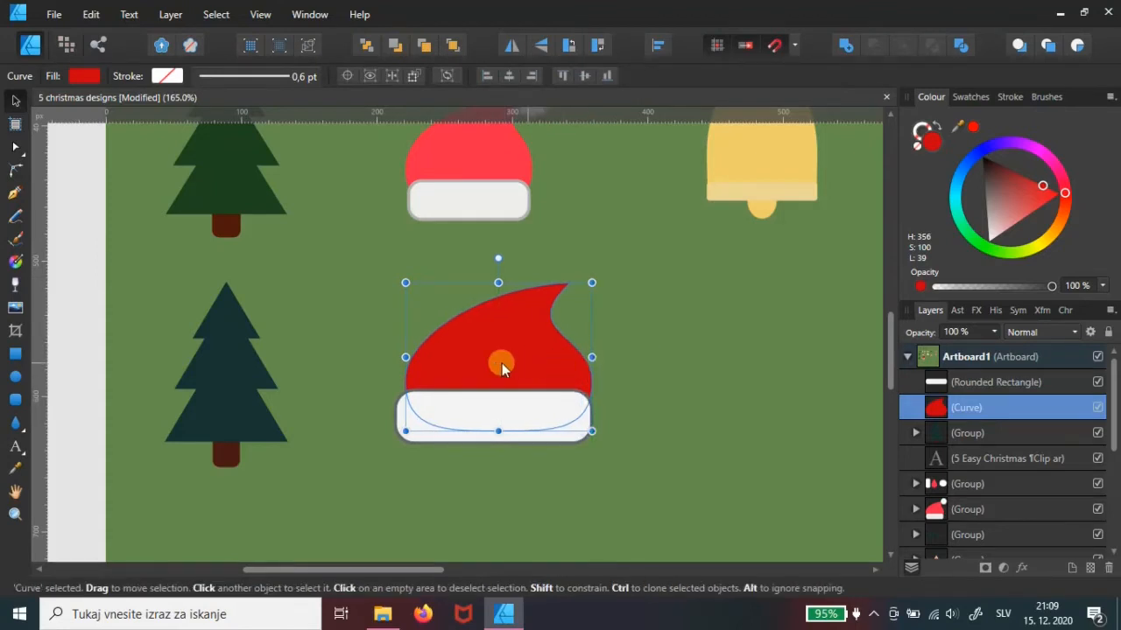
{"action": "left_click_drag", "start_coordinate": [493, 364], "coordinate": [497, 359]}
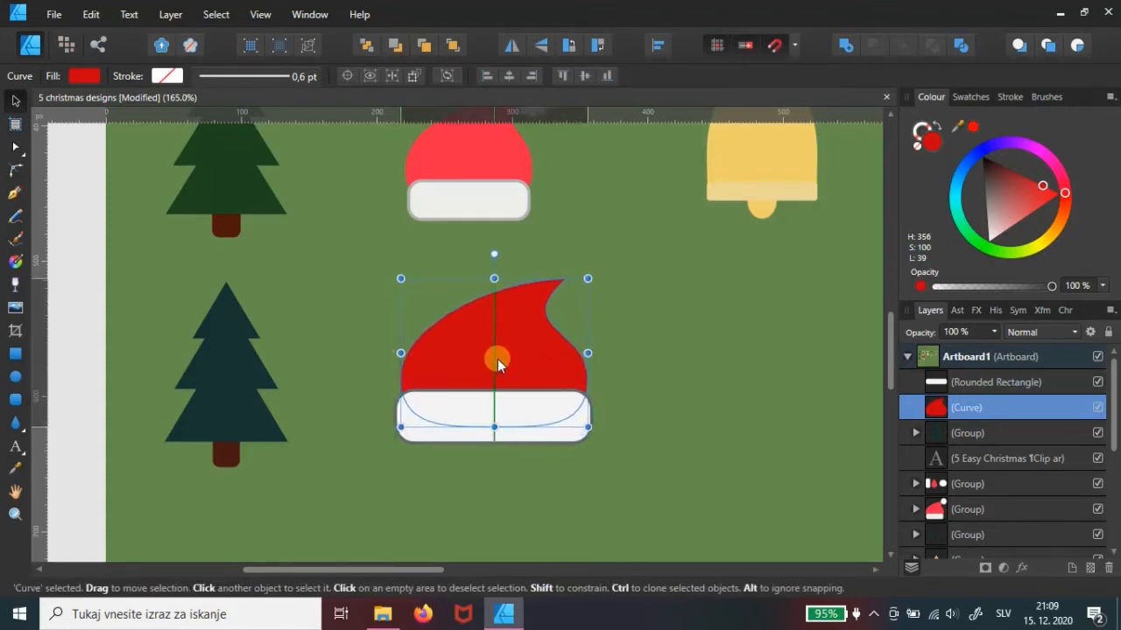
Draw a round cloud shape as the pom-pom and place it over the tip of the red hat curve.
{"action": "scroll", "coordinate": [495, 365], "scroll_direction": "down", "scroll_amount": 4}
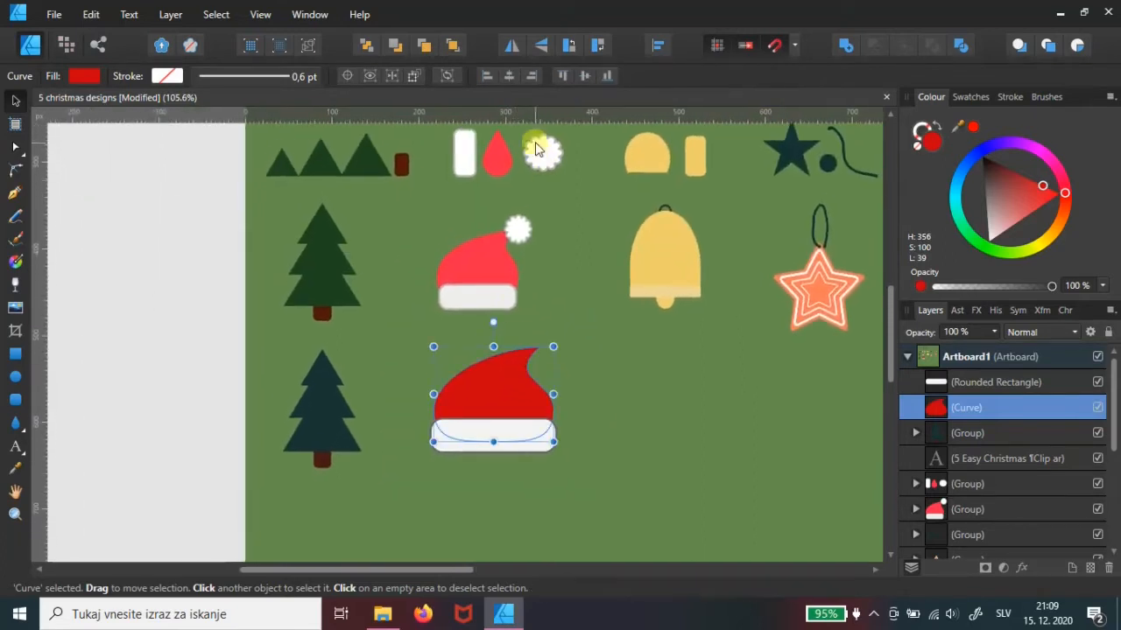
{"action": "left_click", "coordinate": [27, 436]}
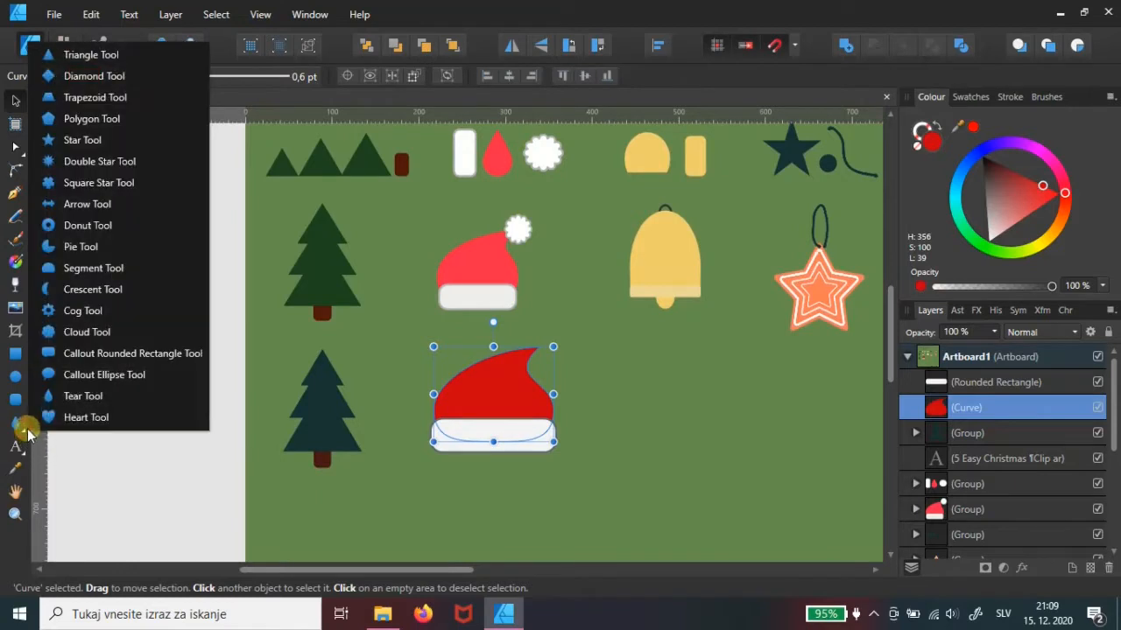
{"action": "left_click", "coordinate": [70, 333]}
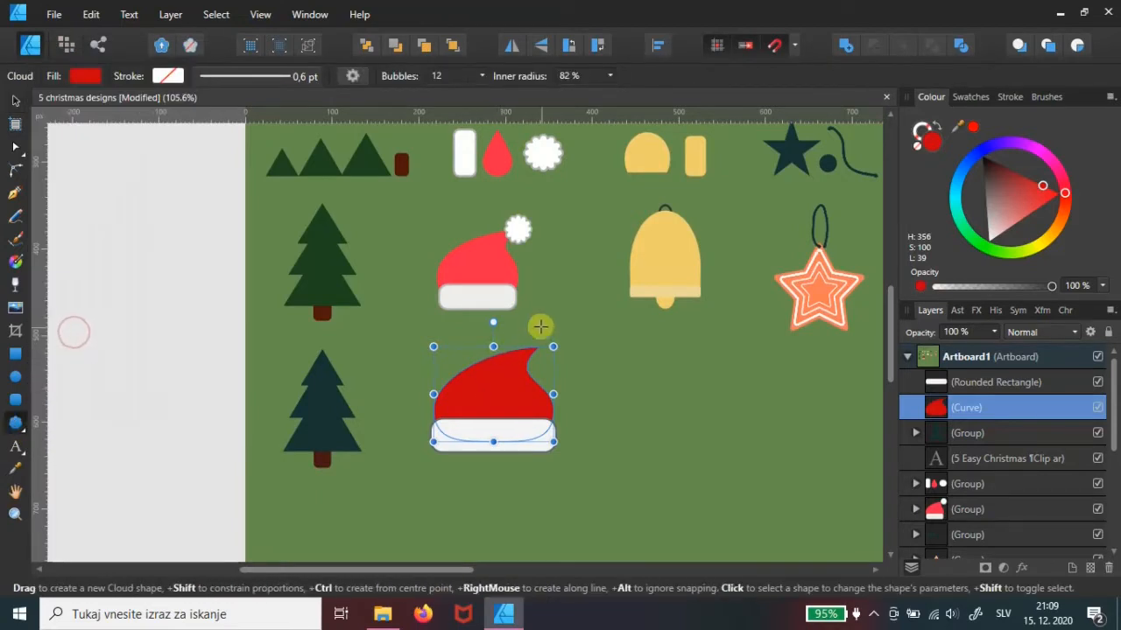
{"action": "left_click_drag", "start_coordinate": [530, 321], "coordinate": [578, 367]}
{"action": "scroll", "coordinate": [552, 353], "scroll_direction": "up", "scroll_amount": 3, "text": "ctrl"}
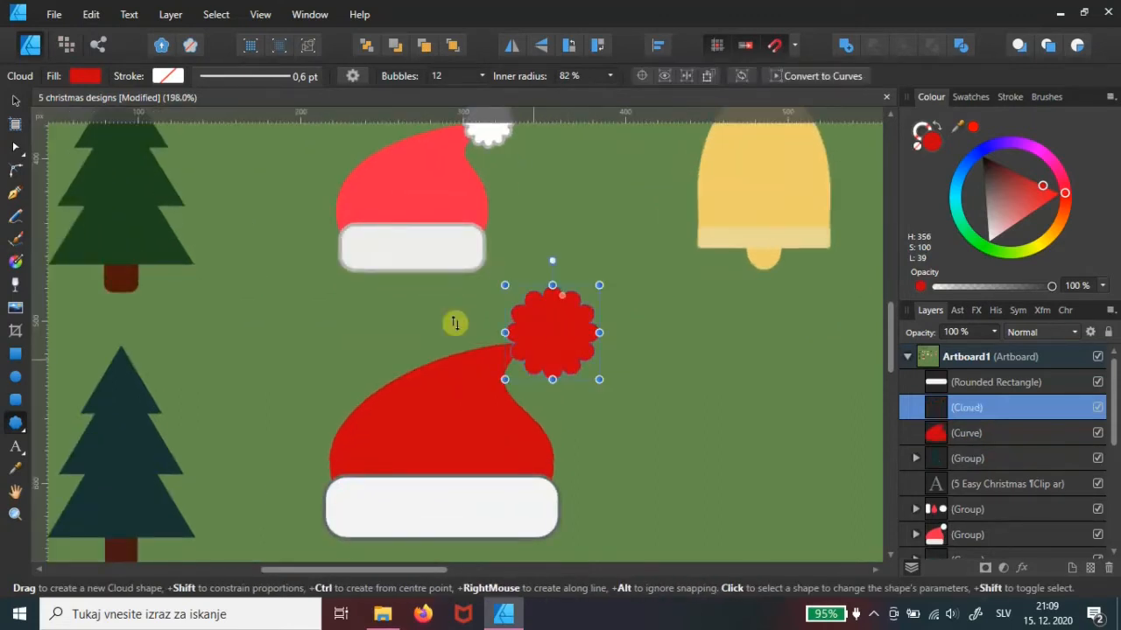
{"action": "left_click", "coordinate": [18, 102]}
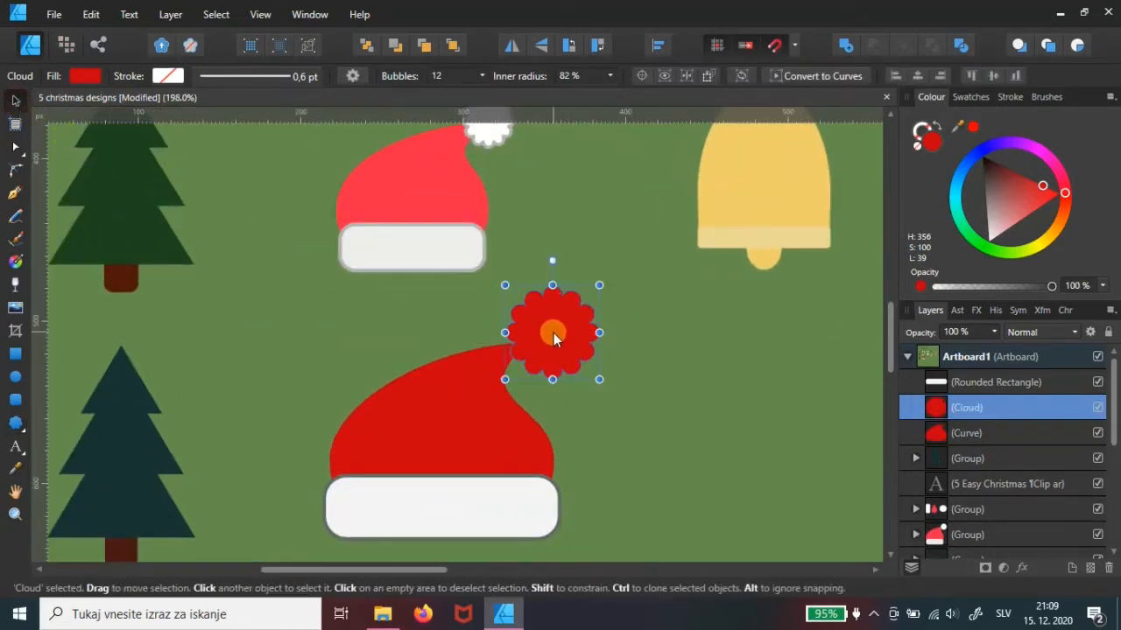
{"action": "left_click_drag", "start_coordinate": [554, 333], "coordinate": [534, 333]}
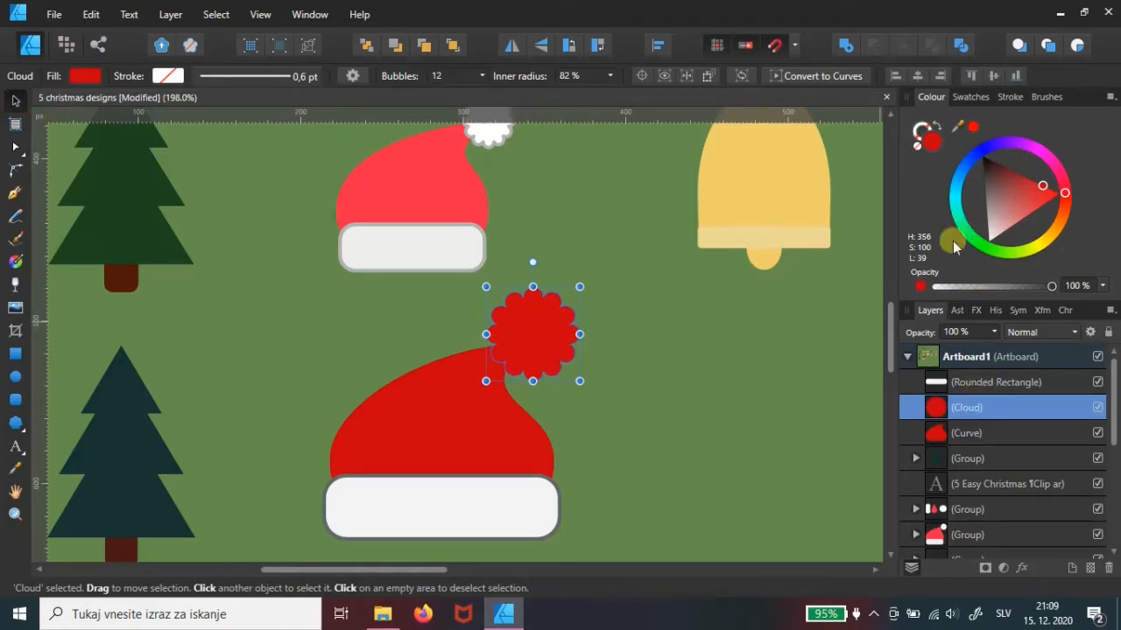
Fill the pom-pom with pale blue and give it a dark grey outline.
{"action": "left_click", "coordinate": [970, 97]}
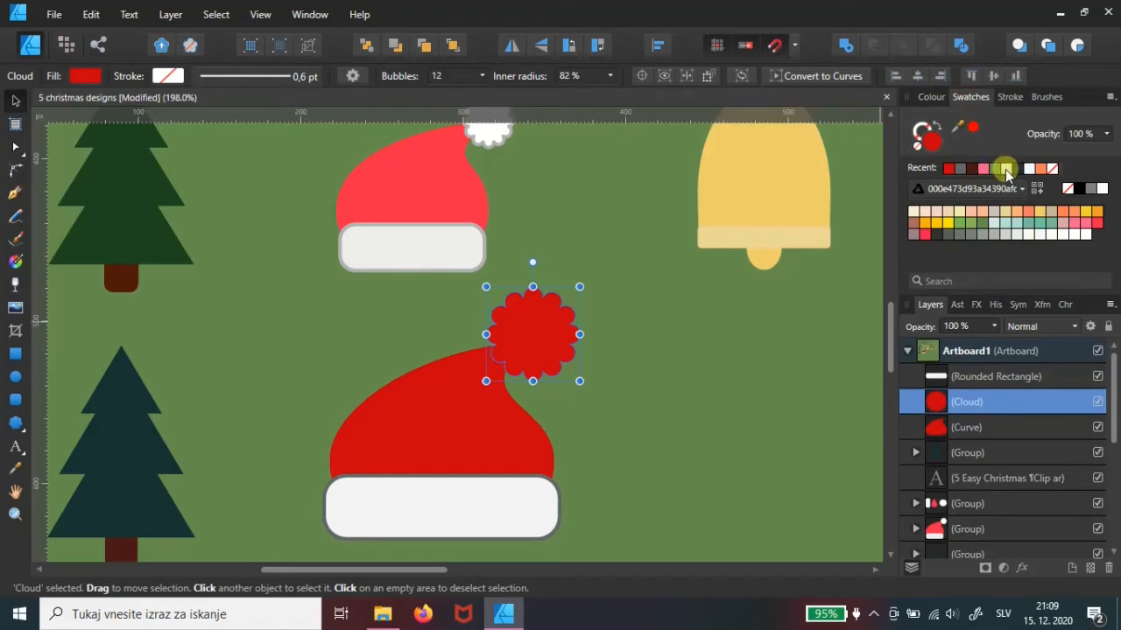
{"action": "left_click", "coordinate": [1006, 170]}
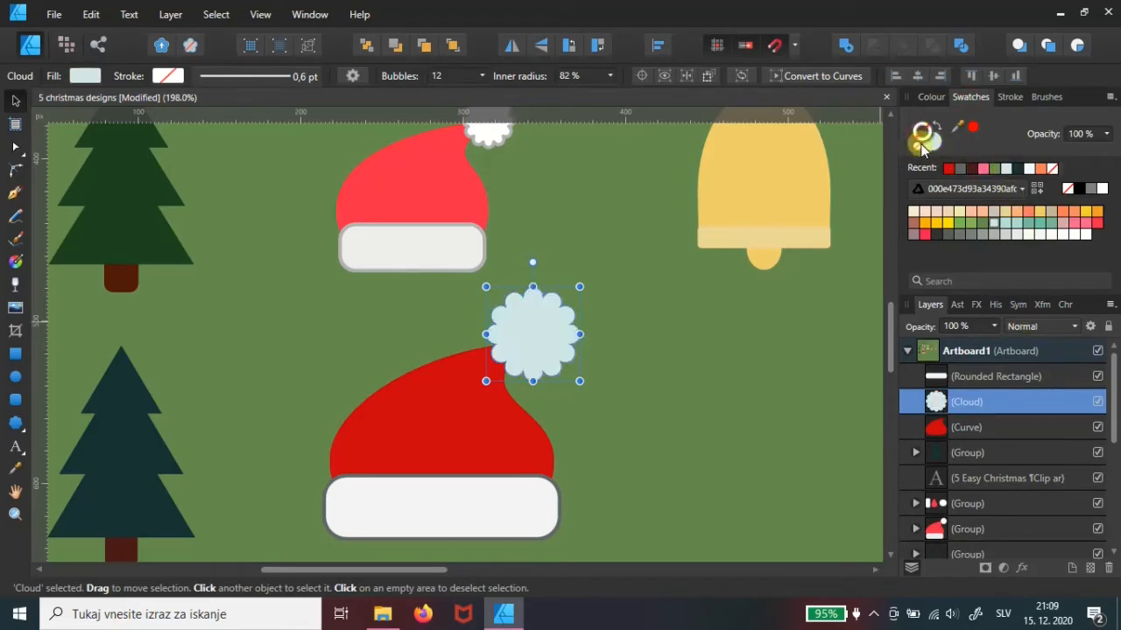
{"action": "left_click", "coordinate": [960, 168]}
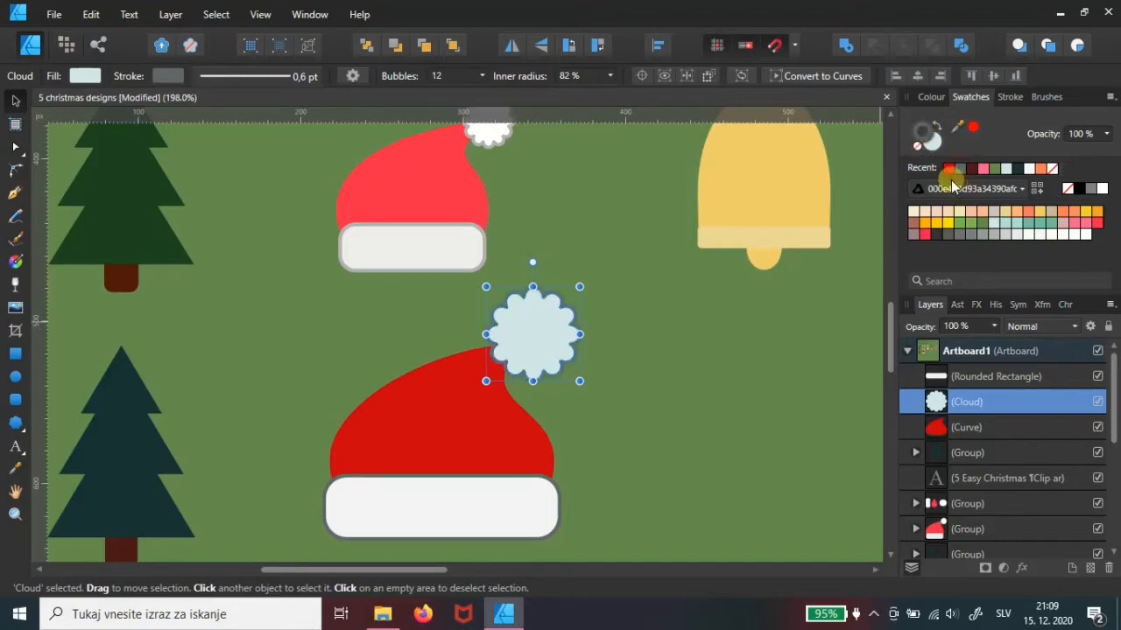
Group the brim, pom-pom and red curve, and scale the group down to sit beneath the sample hat.
{"action": "scroll", "coordinate": [504, 319], "scroll_direction": "down", "scroll_amount": 2}
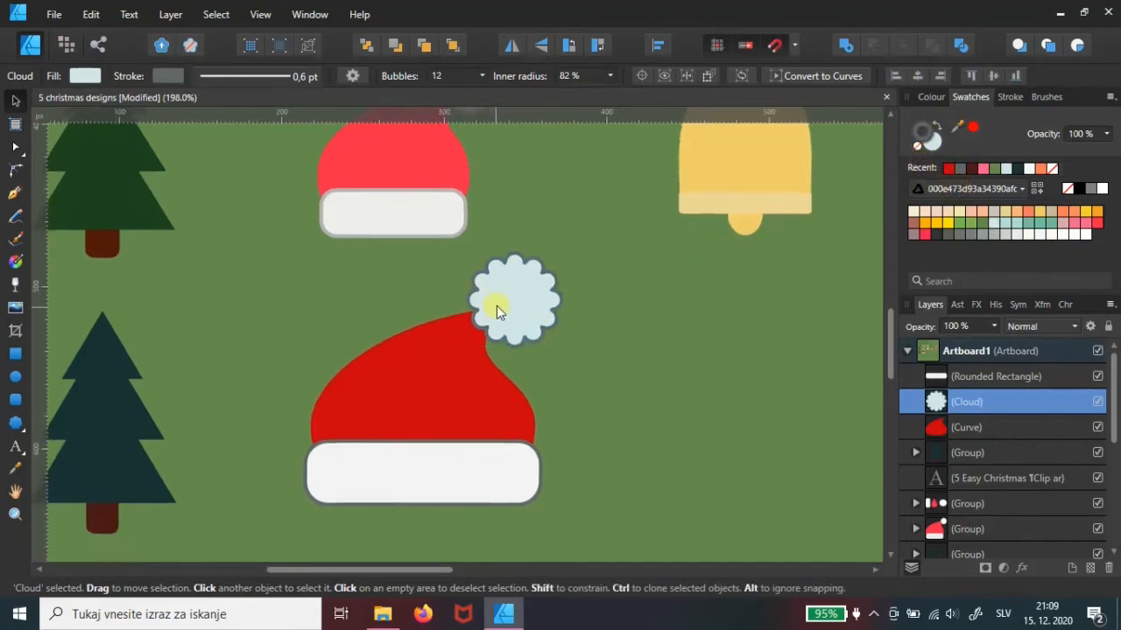
{"action": "scroll", "coordinate": [525, 324], "scroll_direction": "down", "scroll_amount": 4}
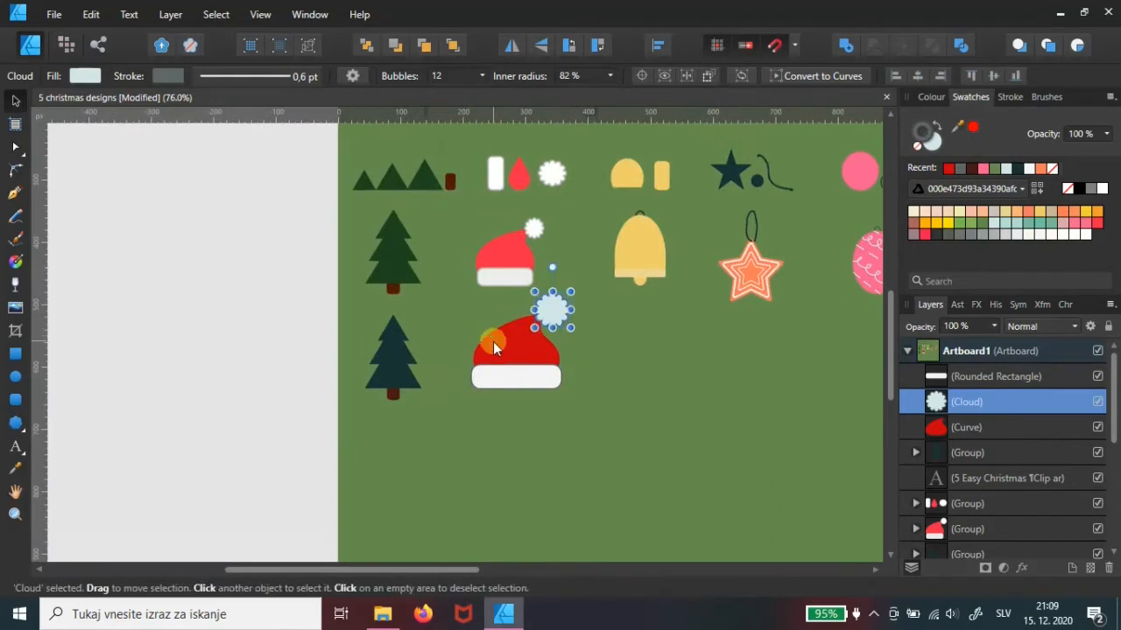
{"action": "left_click", "coordinate": [961, 382]}
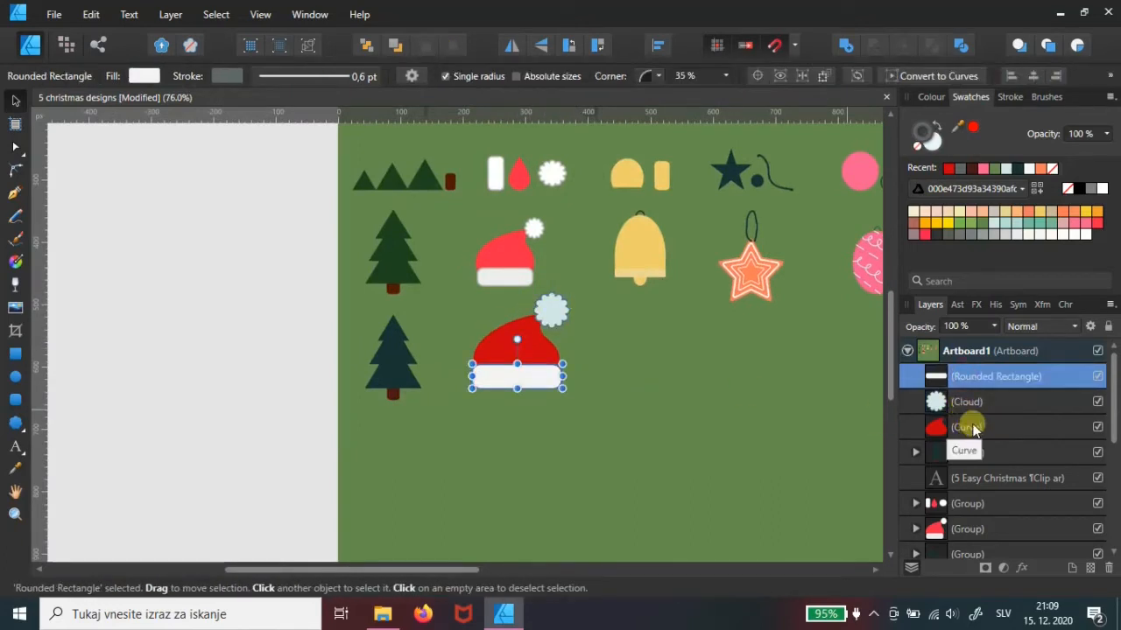
{"action": "left_click", "coordinate": [974, 429], "text": "ctrl"}
{"action": "left_click", "coordinate": [970, 406], "text": "ctrl"}
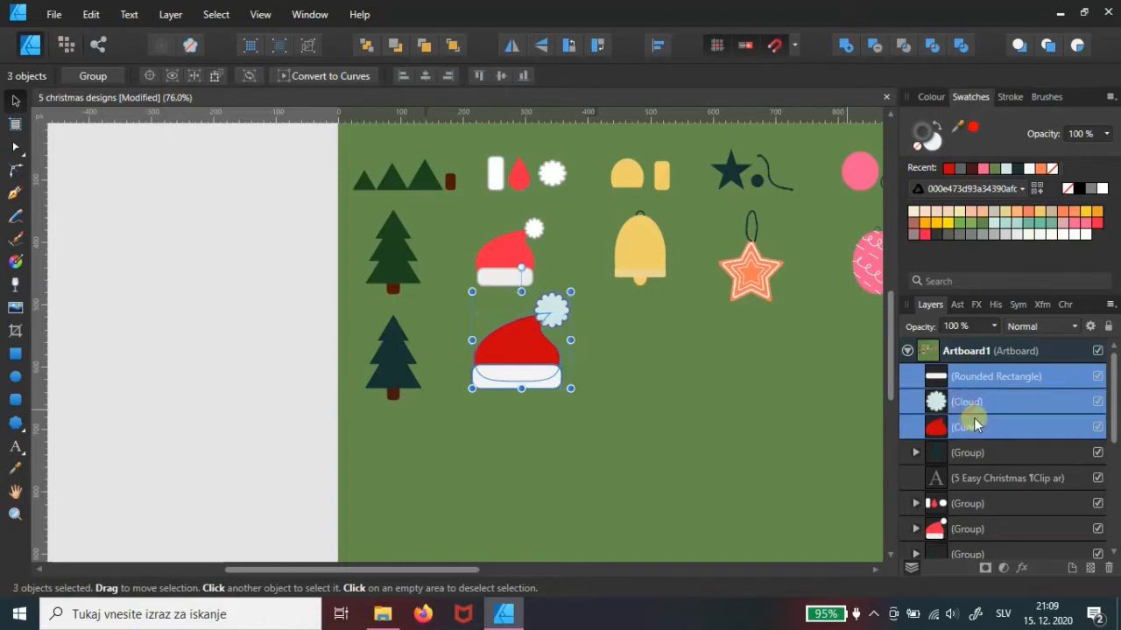
{"action": "key", "text": "ctrl+g"}
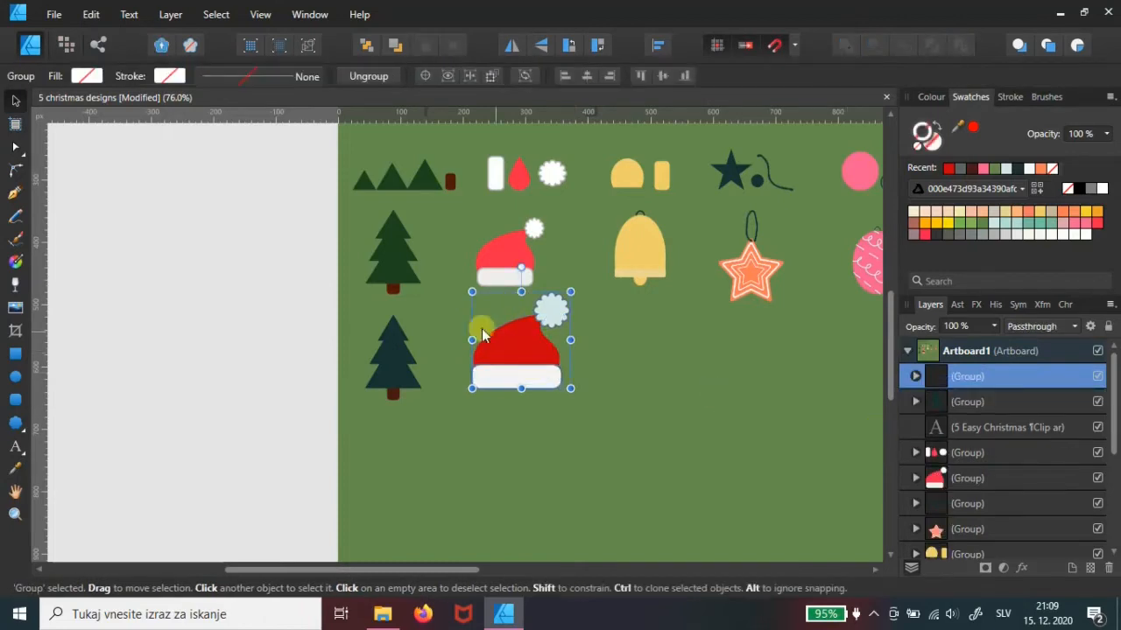
{"action": "left_click_drag", "start_coordinate": [572, 292], "coordinate": [546, 316]}
{"action": "left_click_drag", "start_coordinate": [519, 363], "coordinate": [548, 312]}
Draw a tall segment shape beneath the sample bell as the bell's body.
{"action": "scroll", "coordinate": [620, 330], "scroll_direction": "right", "scroll_amount": 1}
{"action": "scroll", "coordinate": [620, 330], "scroll_direction": "right", "scroll_amount": 4}
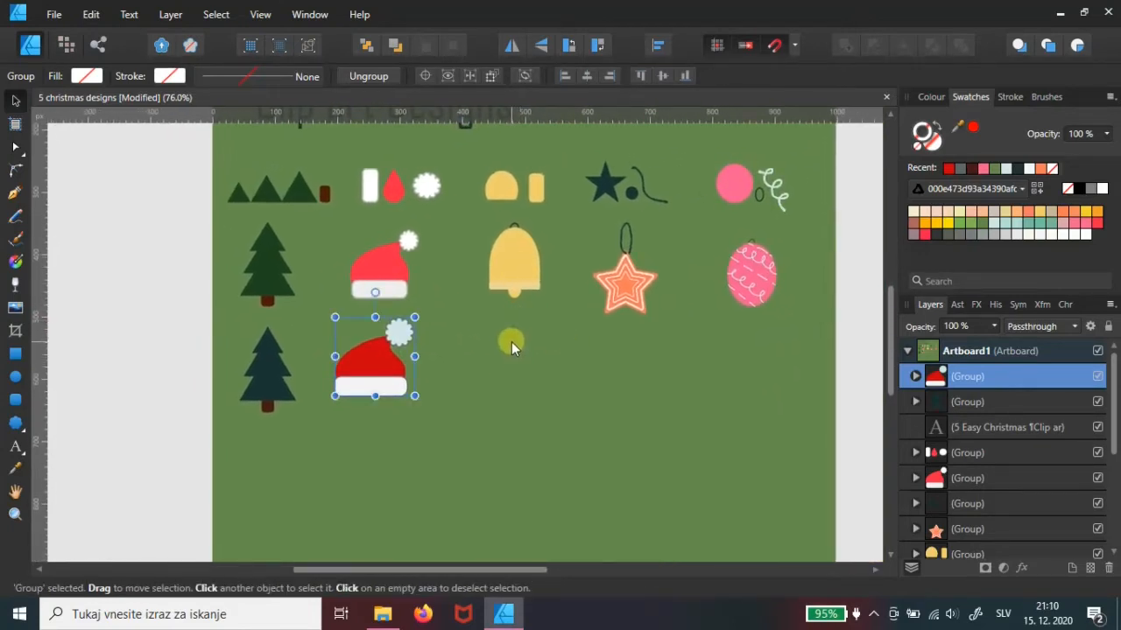
{"action": "left_click", "coordinate": [25, 427]}
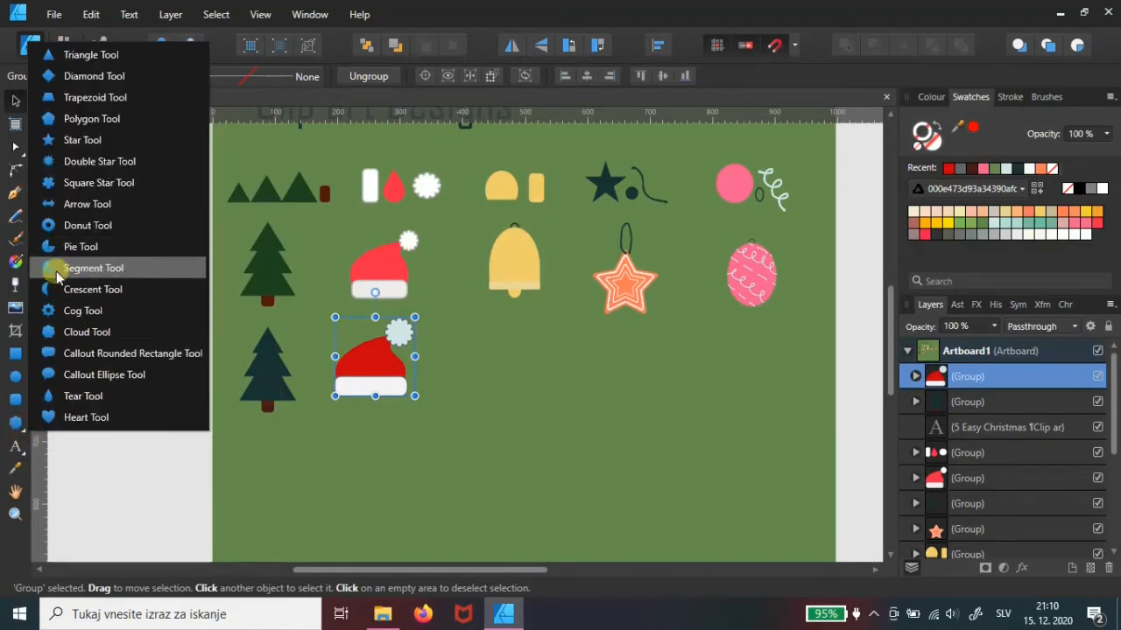
{"action": "left_click", "coordinate": [87, 273]}
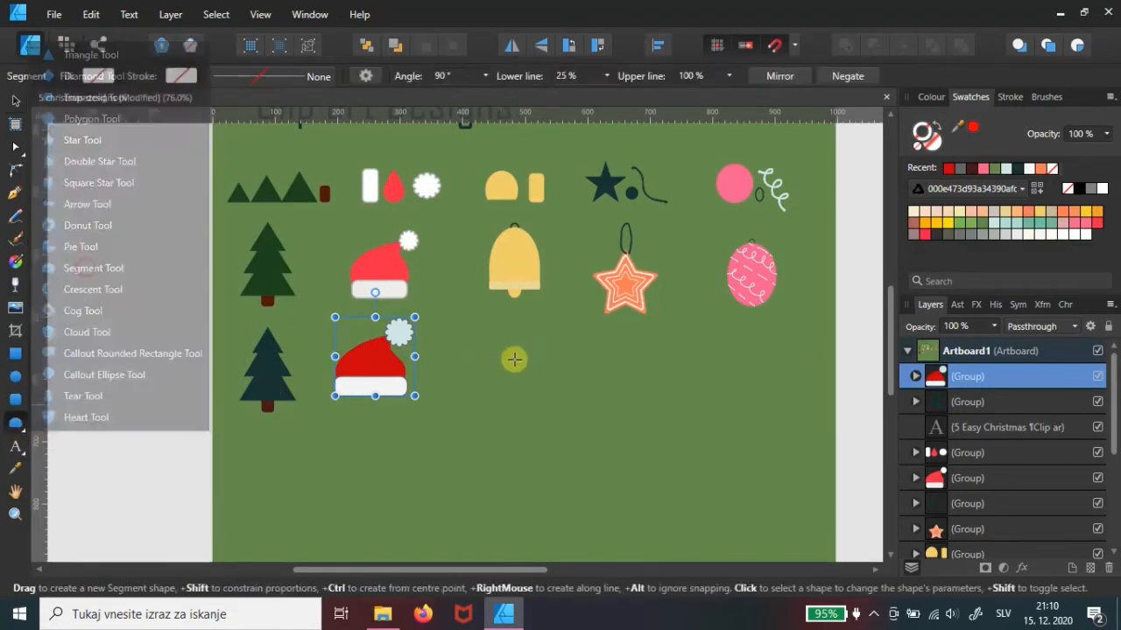
{"action": "left_click_drag", "start_coordinate": [478, 321], "coordinate": [550, 419]}
Add a small segment as the hanging loop, centred on the bell body's top edge and placed behind the body.
{"action": "scroll", "coordinate": [532, 355], "scroll_direction": "up", "scroll_amount": 5}
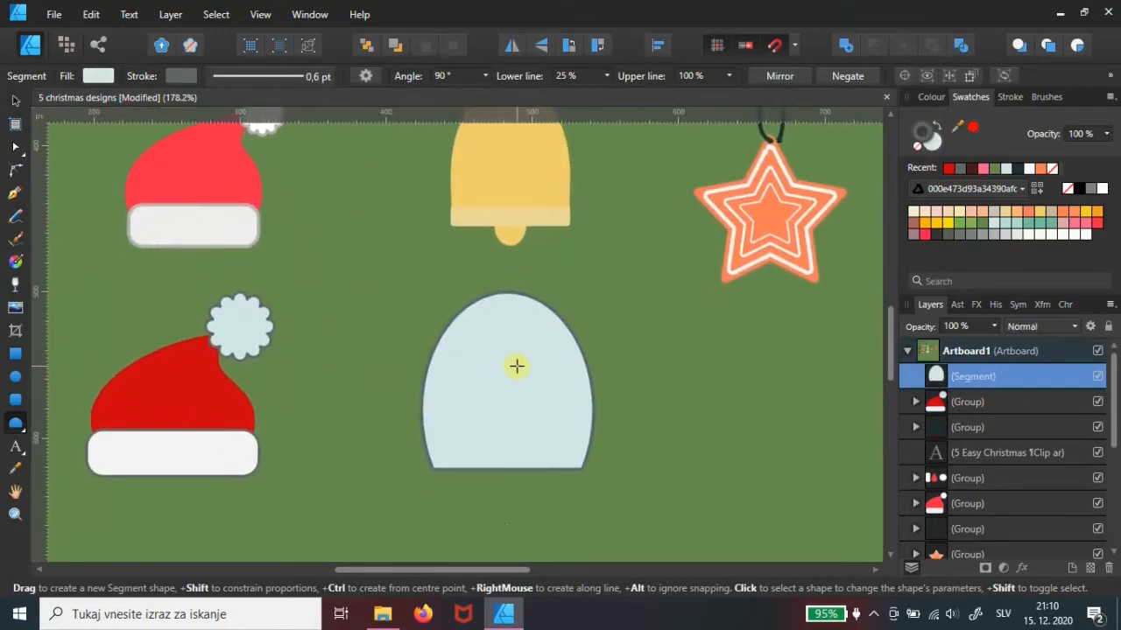
{"action": "scroll", "coordinate": [463, 285], "scroll_direction": "down", "scroll_amount": 3}
{"action": "scroll", "coordinate": [480, 382], "scroll_direction": "up", "scroll_amount": 4}
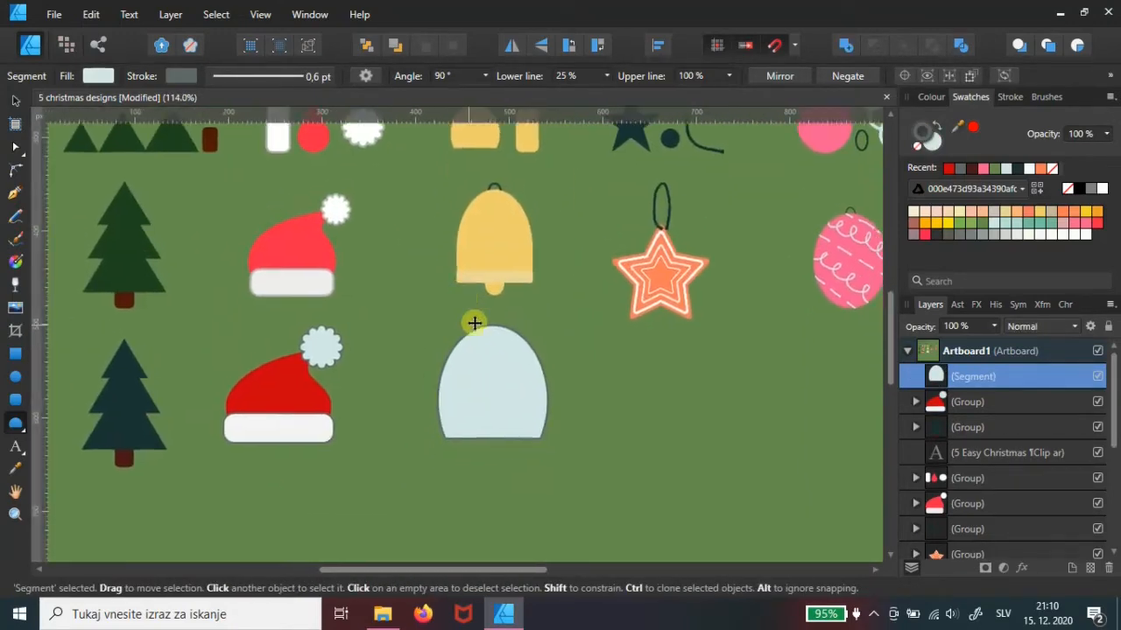
{"action": "left_click_drag", "start_coordinate": [486, 303], "coordinate": [516, 349]}
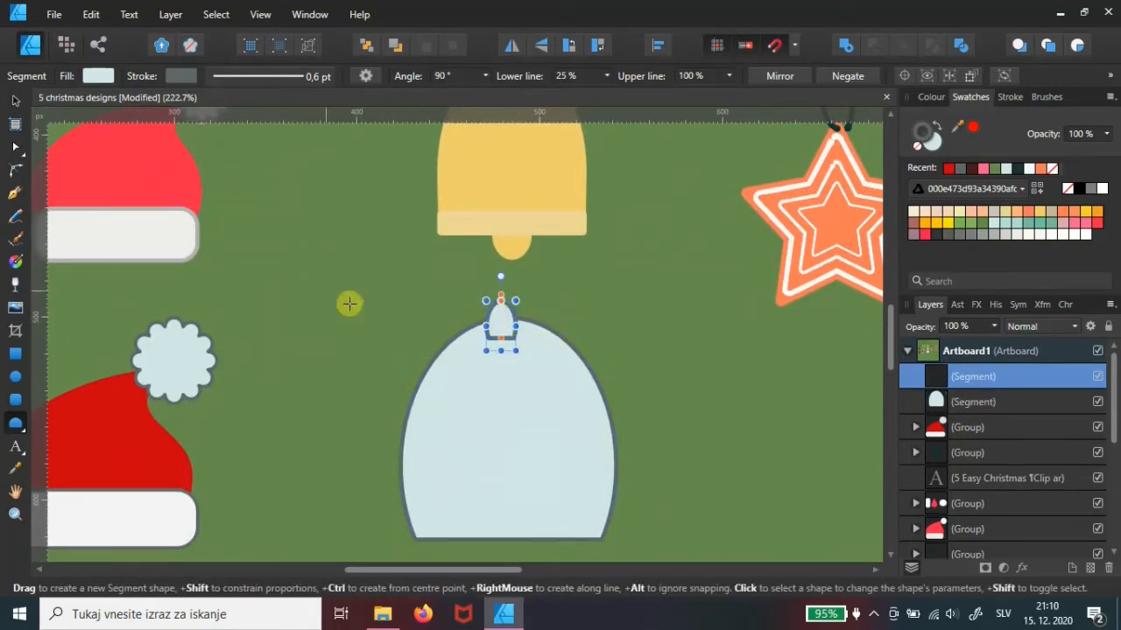
{"action": "key", "text": "v"}
{"action": "left_click_drag", "start_coordinate": [498, 320], "coordinate": [509, 319]}
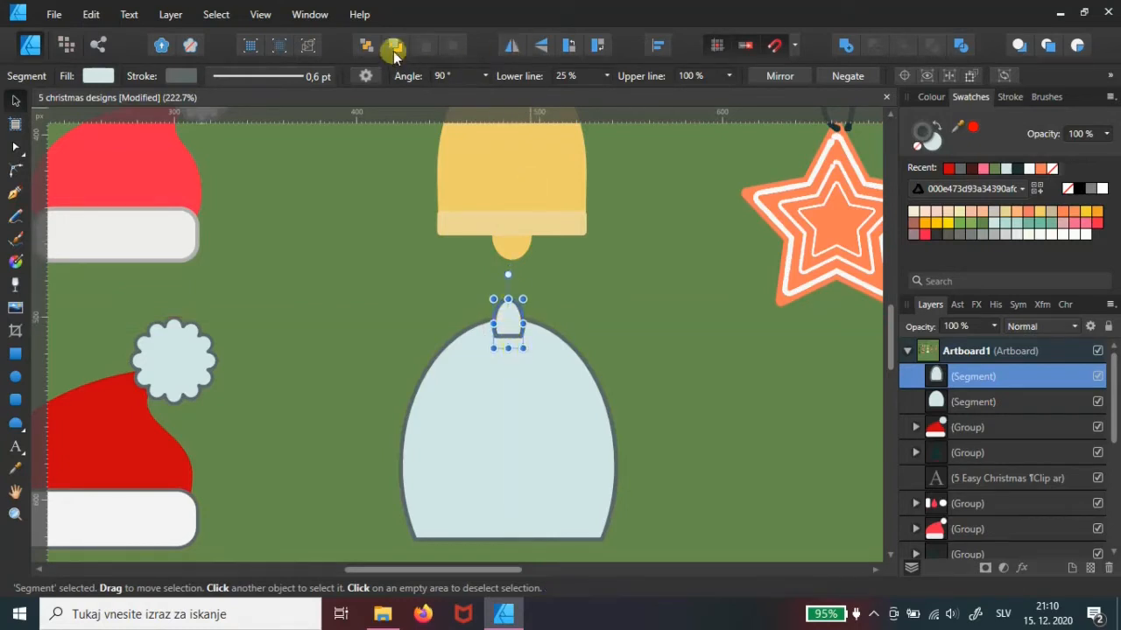
{"action": "key", "text": "ctrl+bracketleft"}
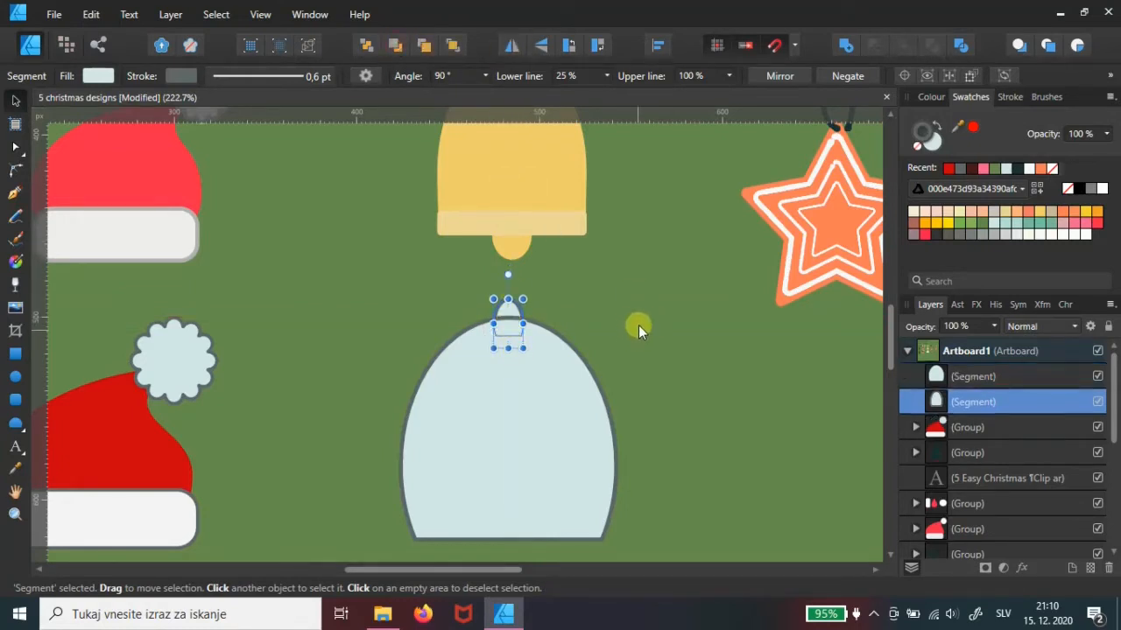
Remove the hanging loop's fill and make its outline black.
{"action": "left_click", "coordinate": [923, 148]}
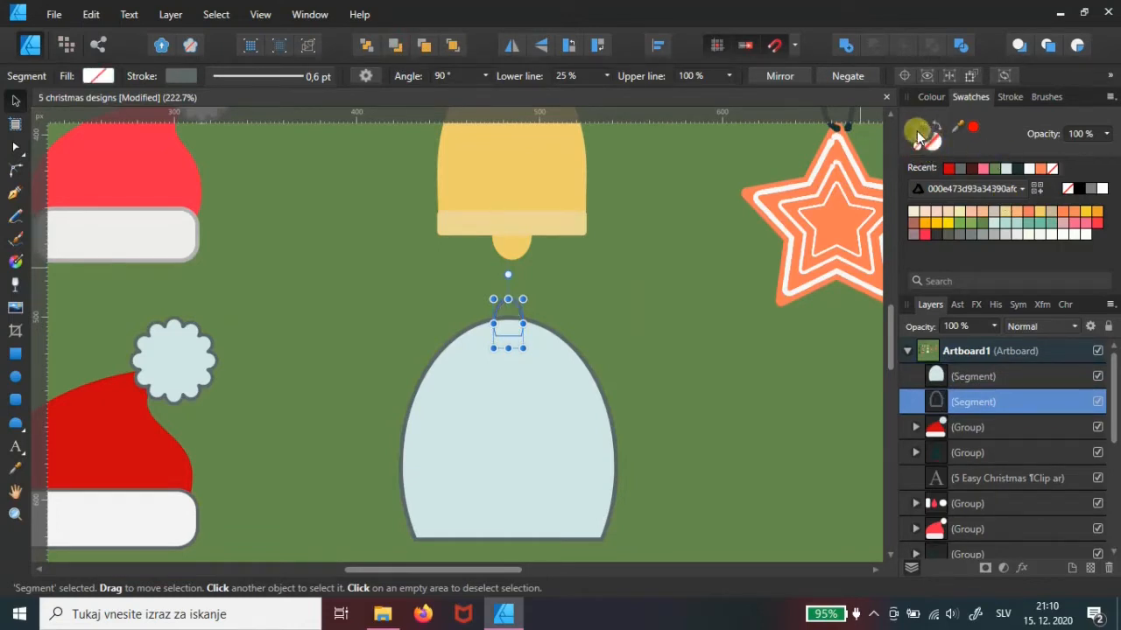
{"action": "left_click_drag", "start_coordinate": [531, 352], "coordinate": [574, 354]}
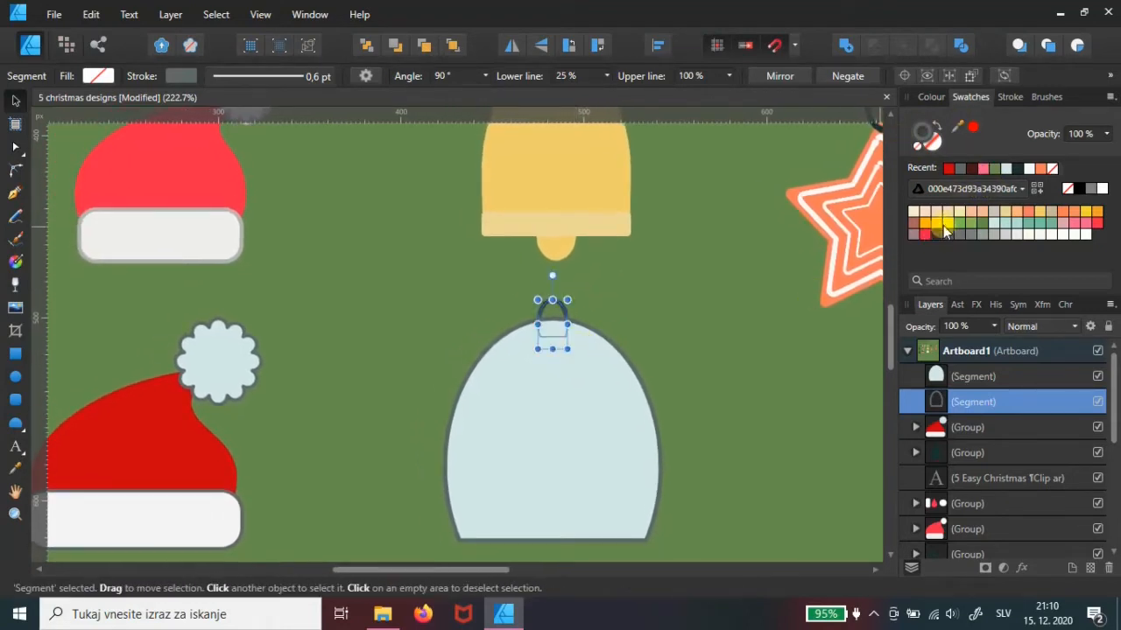
{"action": "left_click", "coordinate": [1080, 189]}
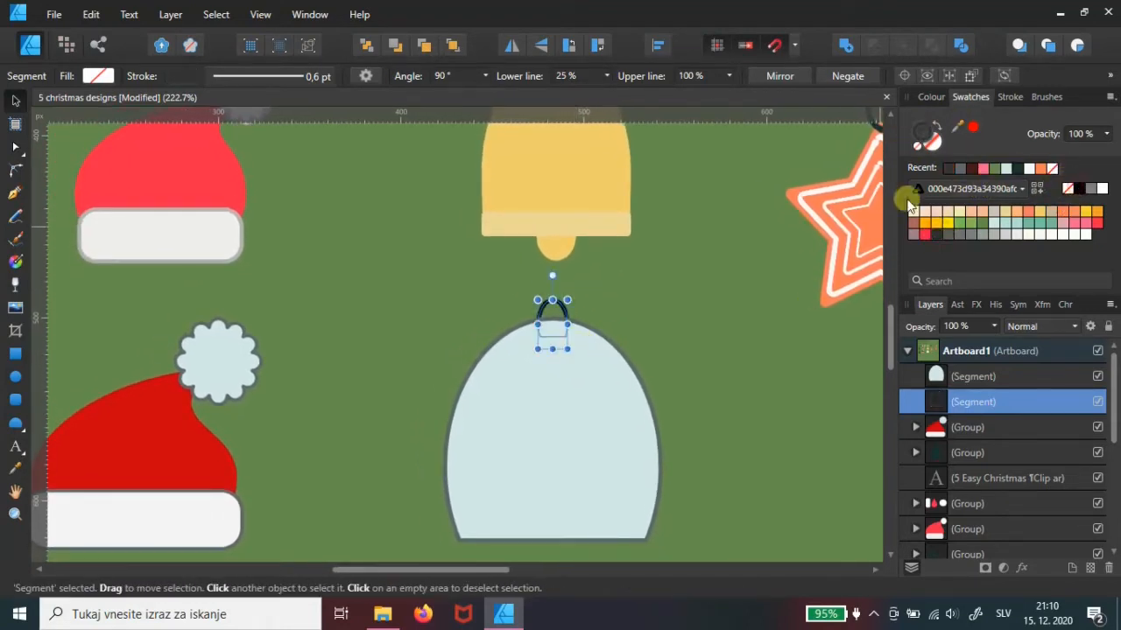
Fill the bell body with golden yellow and remove its outline.
{"action": "left_click_drag", "start_coordinate": [608, 320], "coordinate": [596, 285]}
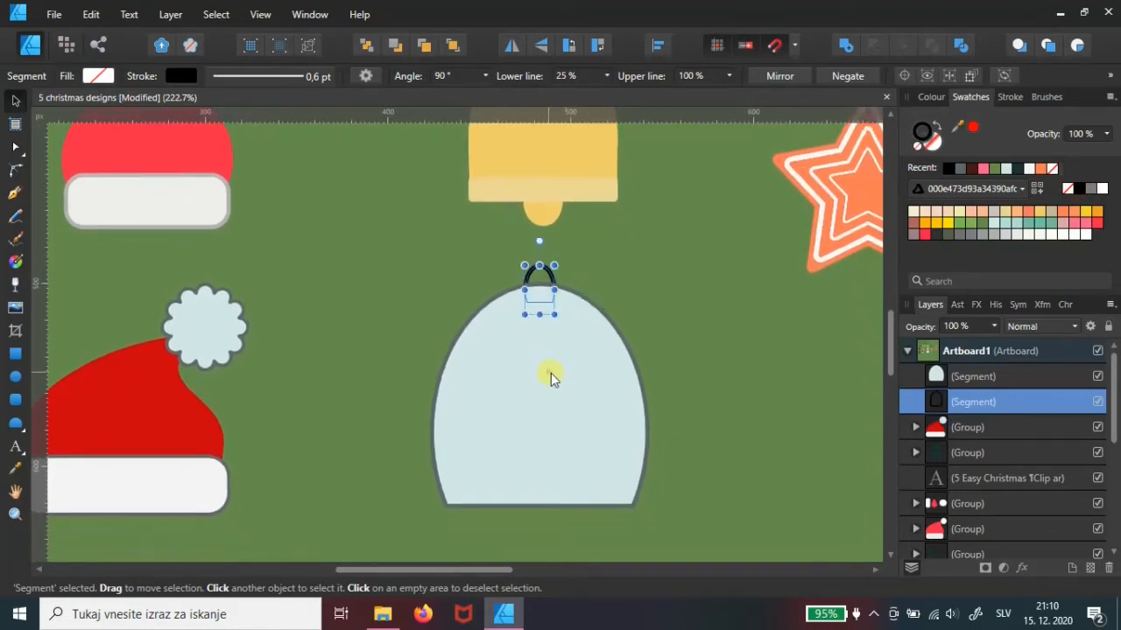
{"action": "left_click", "coordinate": [551, 377]}
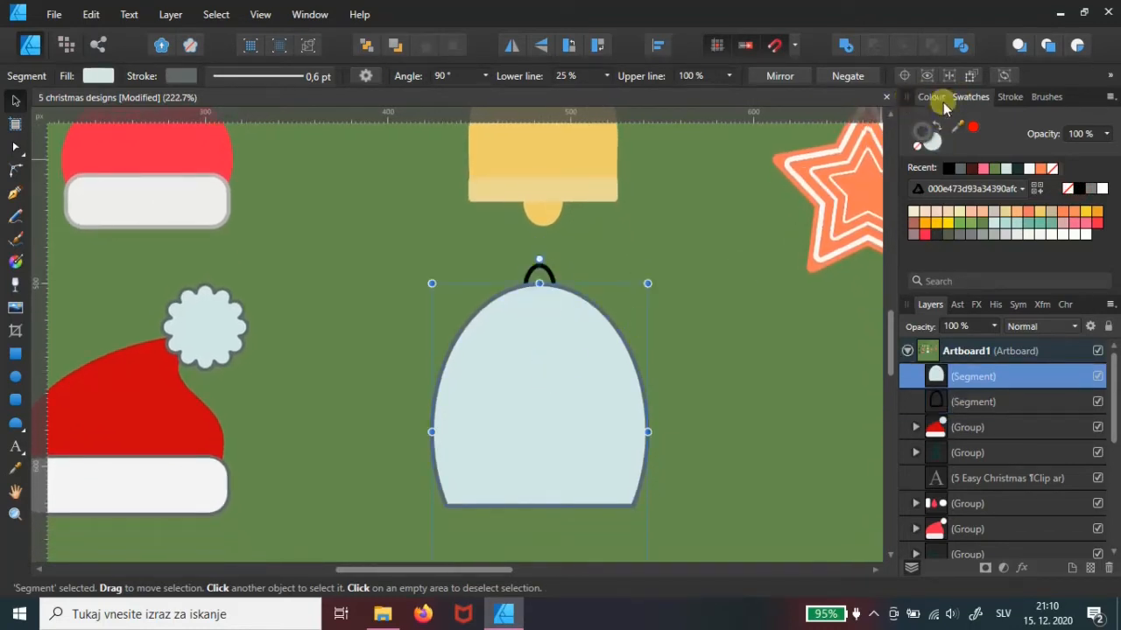
{"action": "left_click", "coordinate": [1084, 214]}
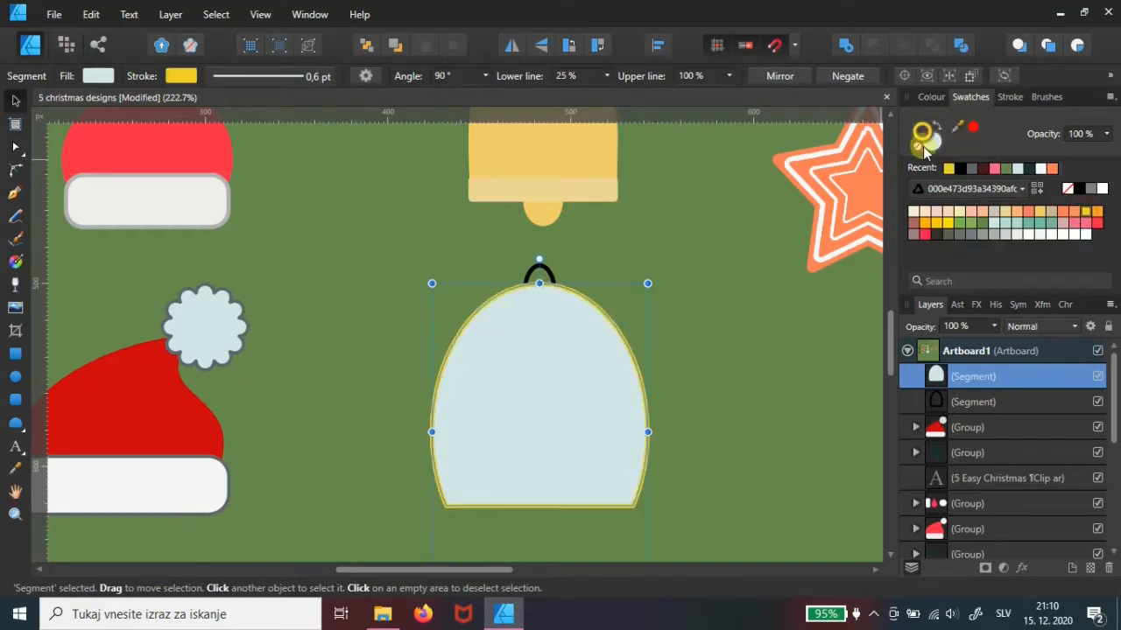
{"action": "left_click", "coordinate": [923, 147]}
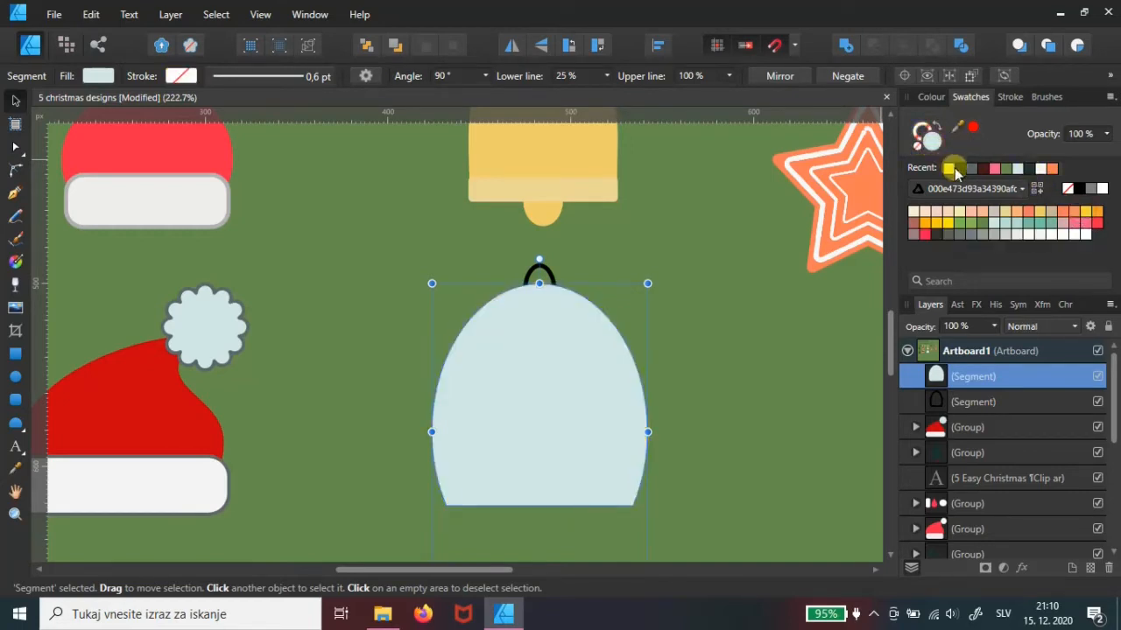
{"action": "left_click", "coordinate": [949, 167]}
Draw a rounded rectangle across the bell's base as its rim, and resize it to match the body's full width.
{"action": "left_click_drag", "start_coordinate": [617, 351], "coordinate": [585, 345]}
{"action": "left_click_drag", "start_coordinate": [559, 425], "coordinate": [559, 365]}
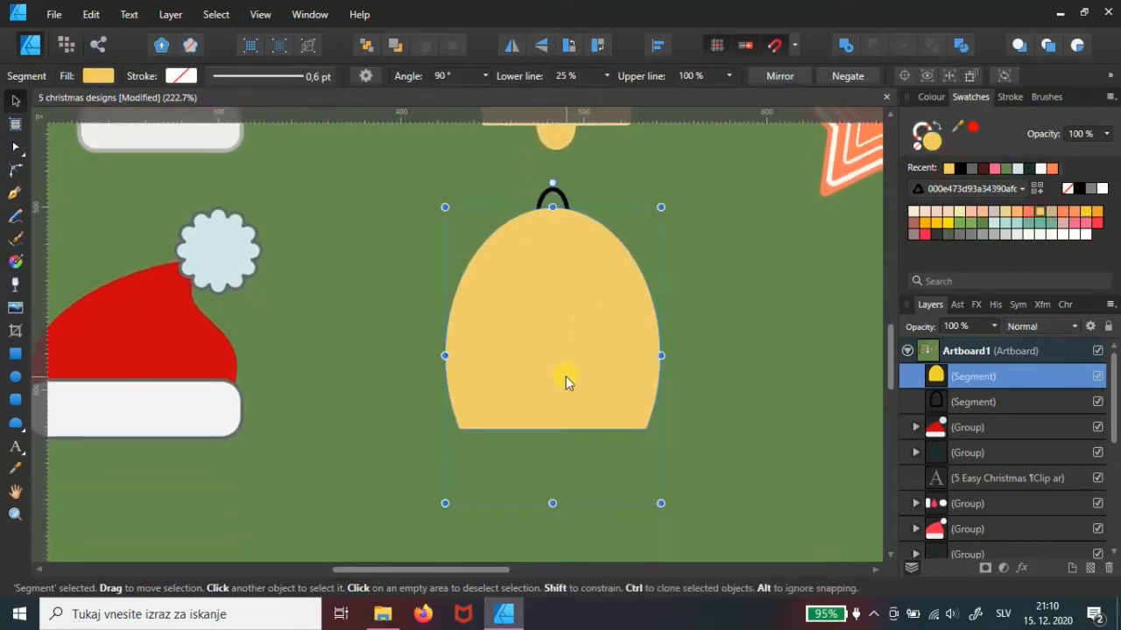
{"action": "left_click", "coordinate": [16, 401]}
{"action": "left_click_drag", "start_coordinate": [426, 399], "coordinate": [660, 429]}
{"action": "left_click_drag", "start_coordinate": [545, 400], "coordinate": [542, 389]}
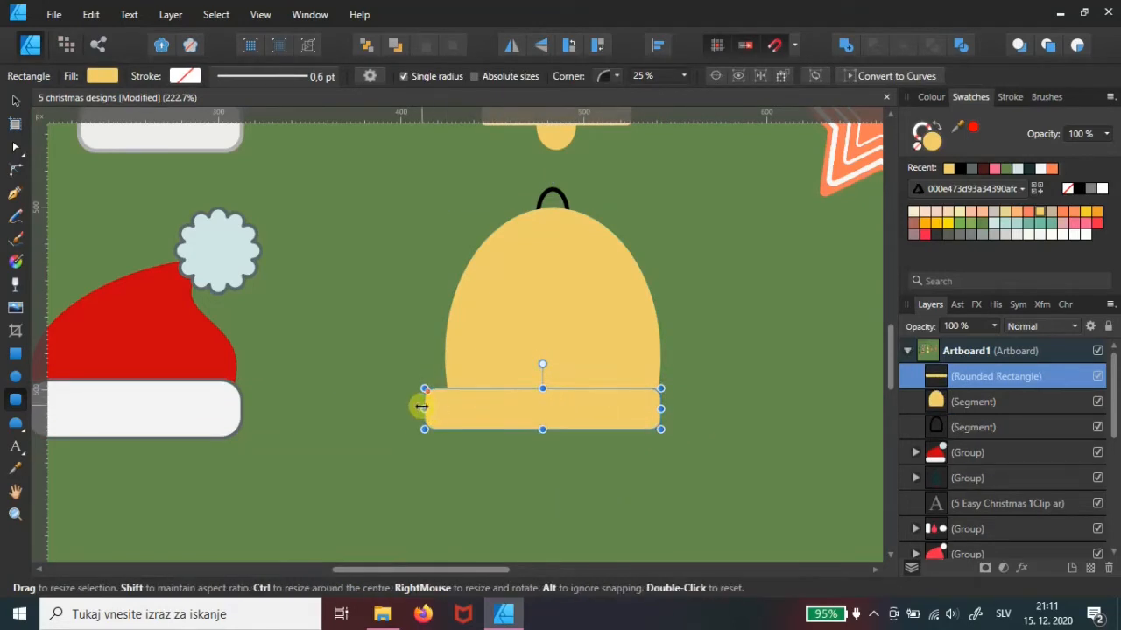
{"action": "left_click_drag", "start_coordinate": [424, 409], "coordinate": [444, 409]}
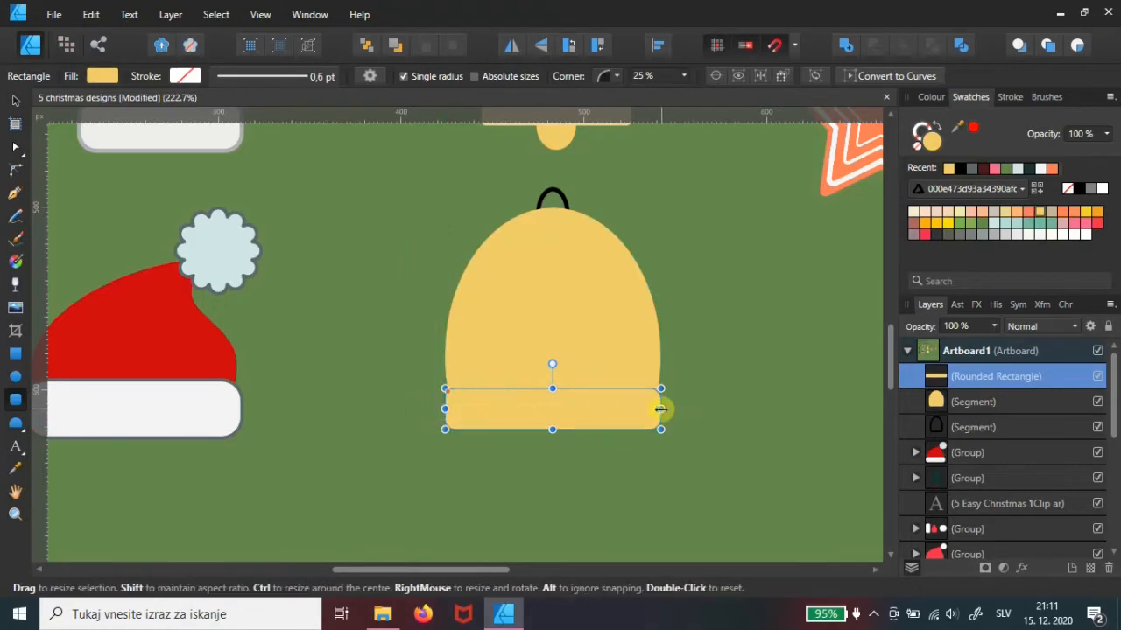
{"action": "left_click_drag", "start_coordinate": [657, 408], "coordinate": [662, 408]}
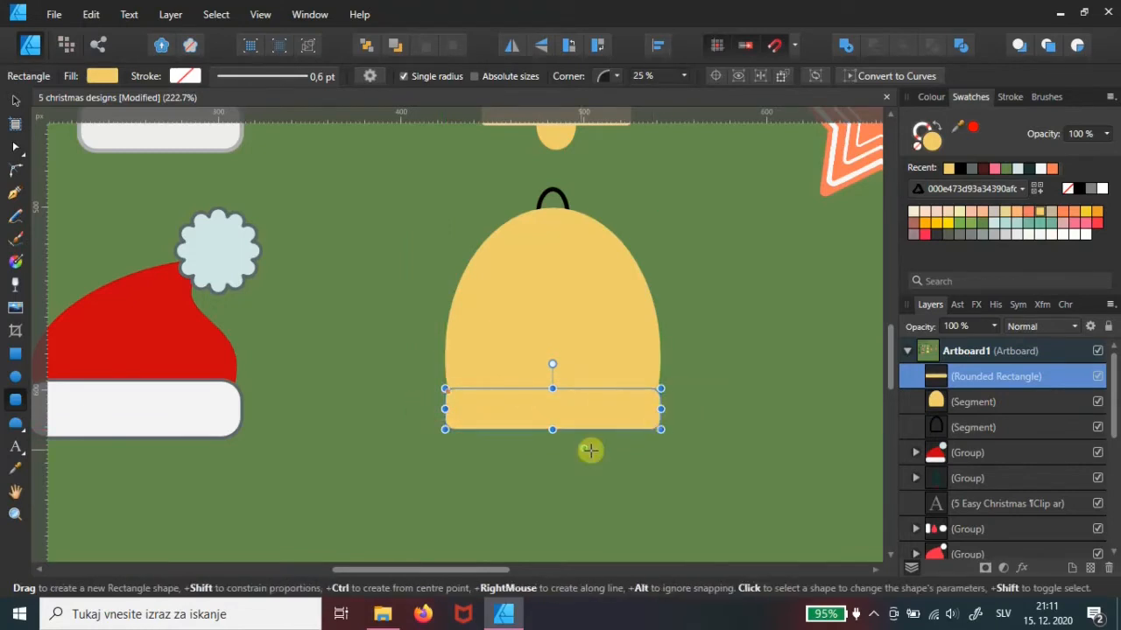
Fill the bell's rim with a paler beige-yellow than the body.
{"action": "left_click_drag", "start_coordinate": [591, 450], "coordinate": [600, 449]}
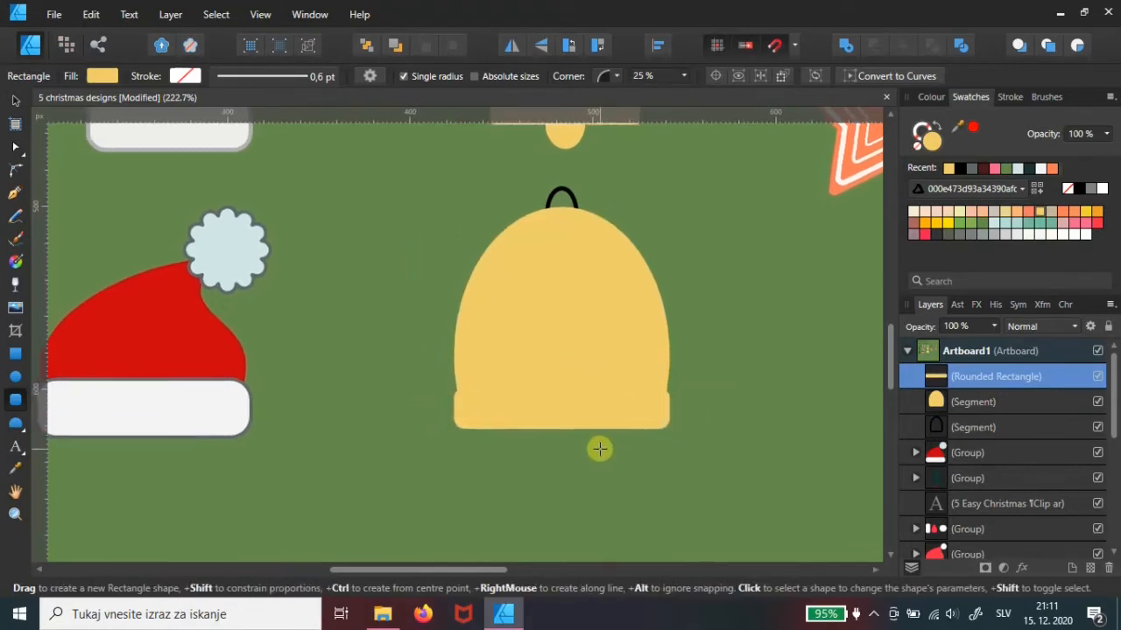
{"action": "left_click", "coordinate": [1007, 213]}
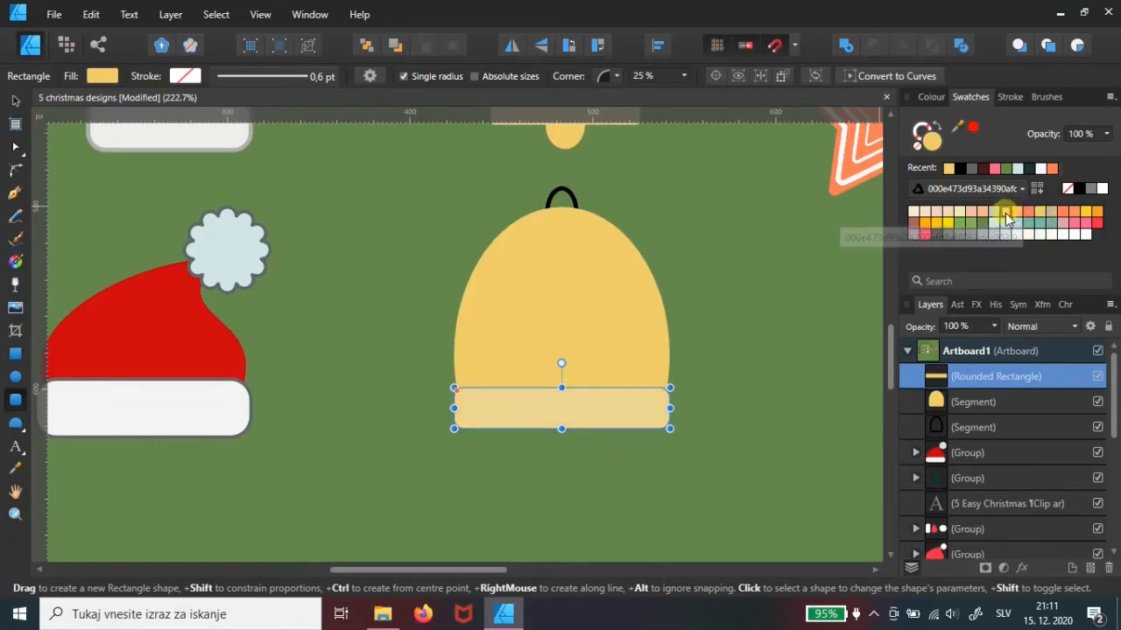
Draw a small segment shape beside the bell as its clapper and flip it vertically.
{"action": "scroll", "coordinate": [688, 256], "scroll_direction": "down", "scroll_amount": 1}
{"action": "scroll", "coordinate": [688, 256], "scroll_direction": "up", "scroll_amount": 2}
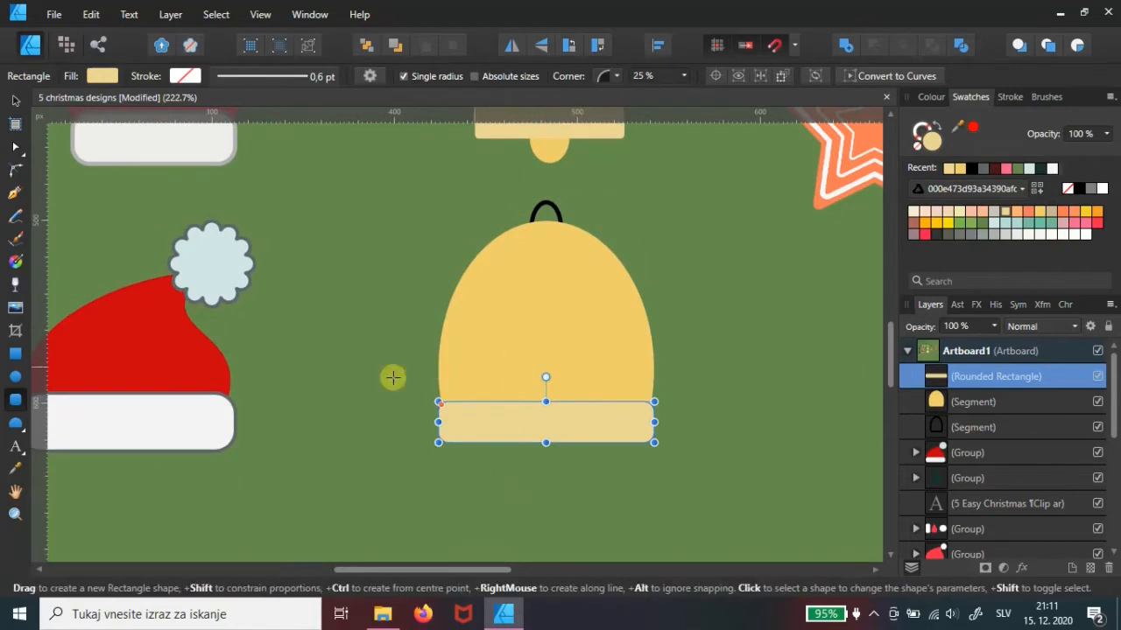
{"action": "left_click", "coordinate": [14, 426]}
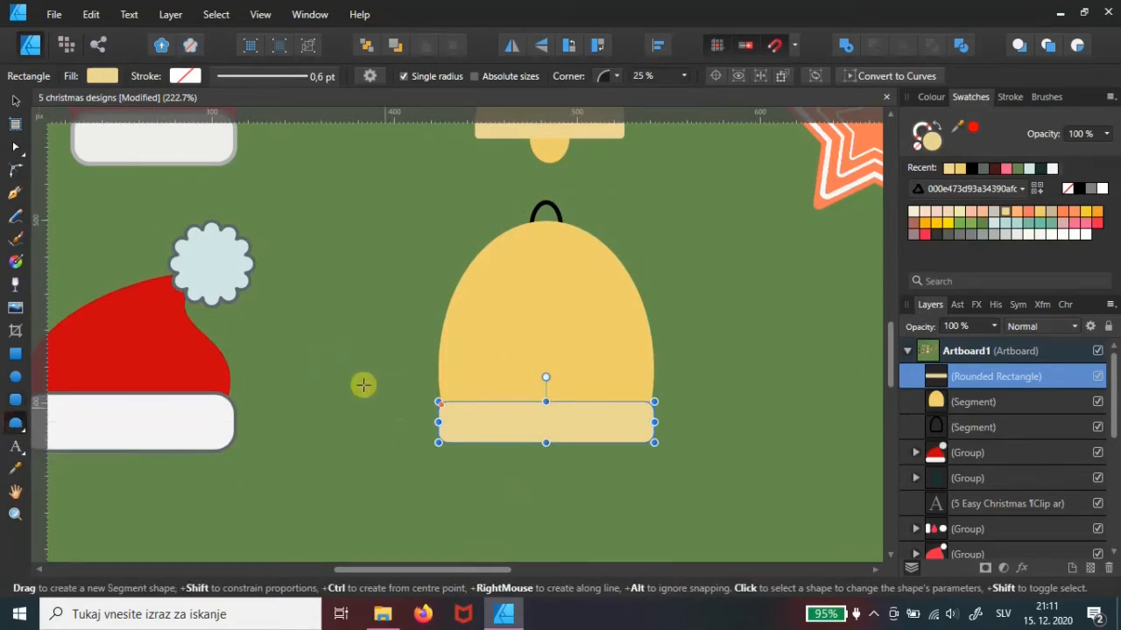
{"action": "left_click_drag", "start_coordinate": [336, 366], "coordinate": [382, 422]}
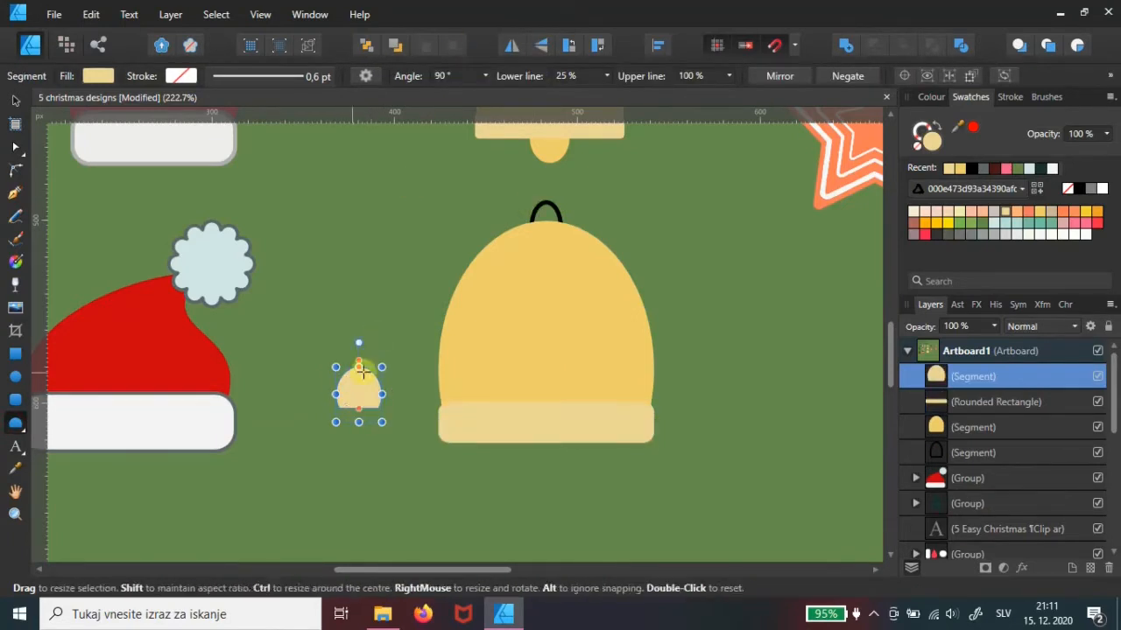
{"action": "left_click", "coordinate": [541, 46]}
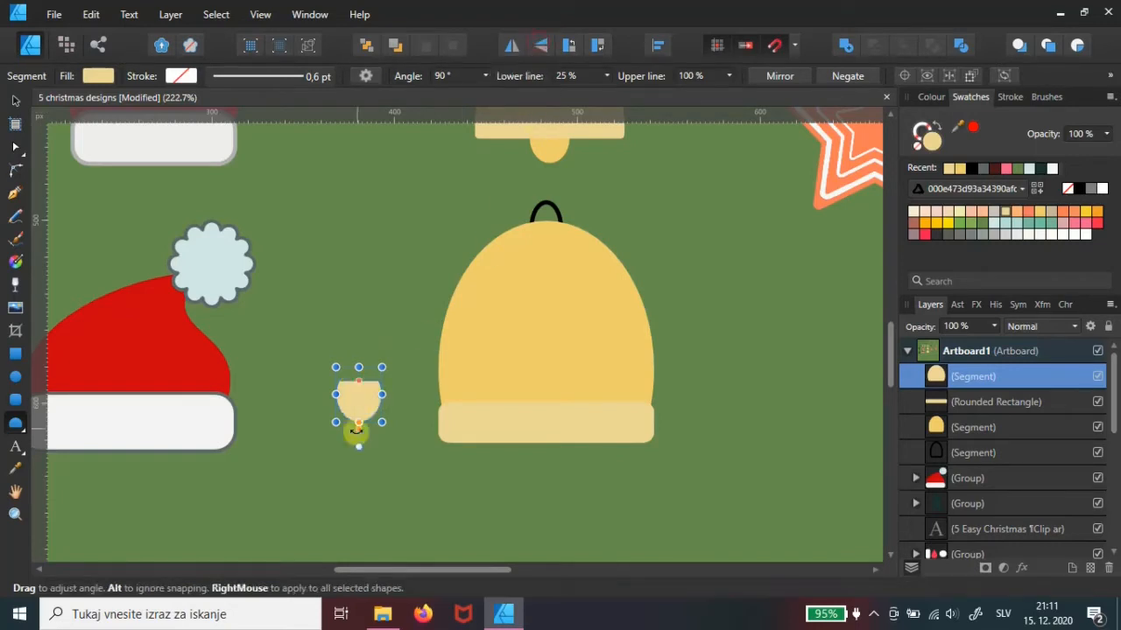
Centre the clapper on the rim's lower edge and send it behind the rim, bell body and hanging loop.
{"action": "key", "text": "v"}
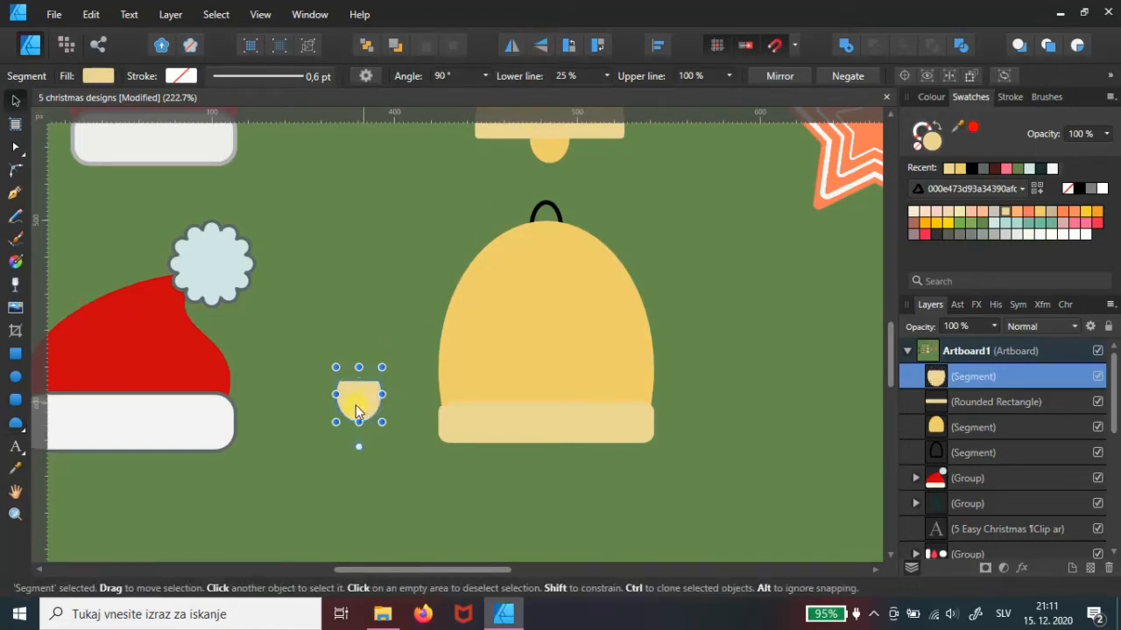
{"action": "left_click_drag", "start_coordinate": [355, 410], "coordinate": [538, 445]}
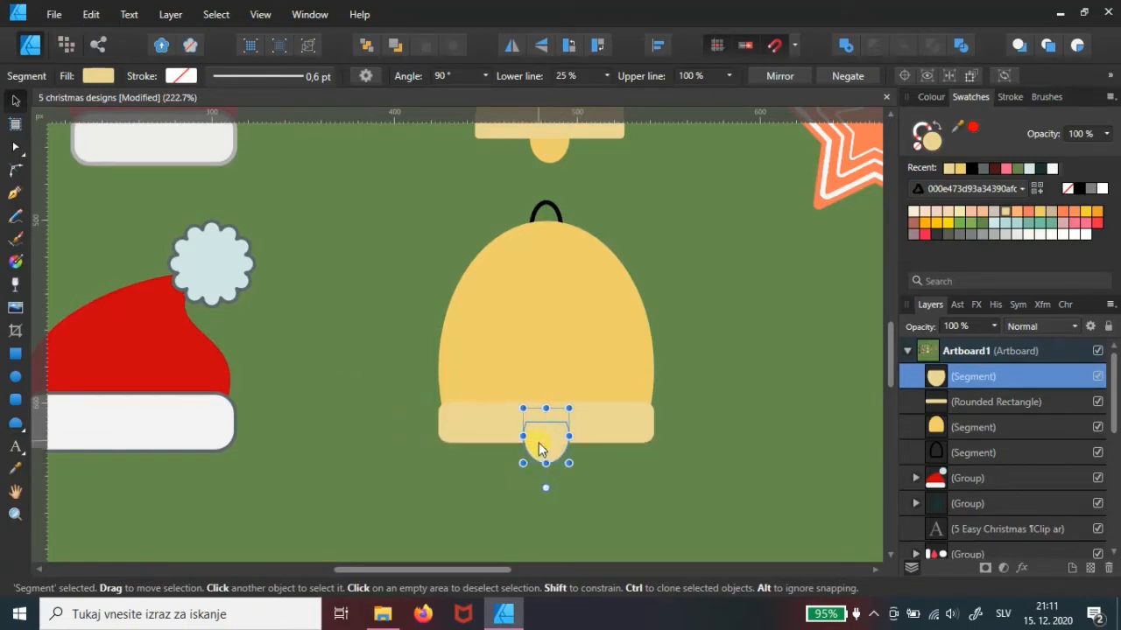
{"action": "left_click", "coordinate": [393, 46]}
{"action": "left_click", "coordinate": [393, 46]}
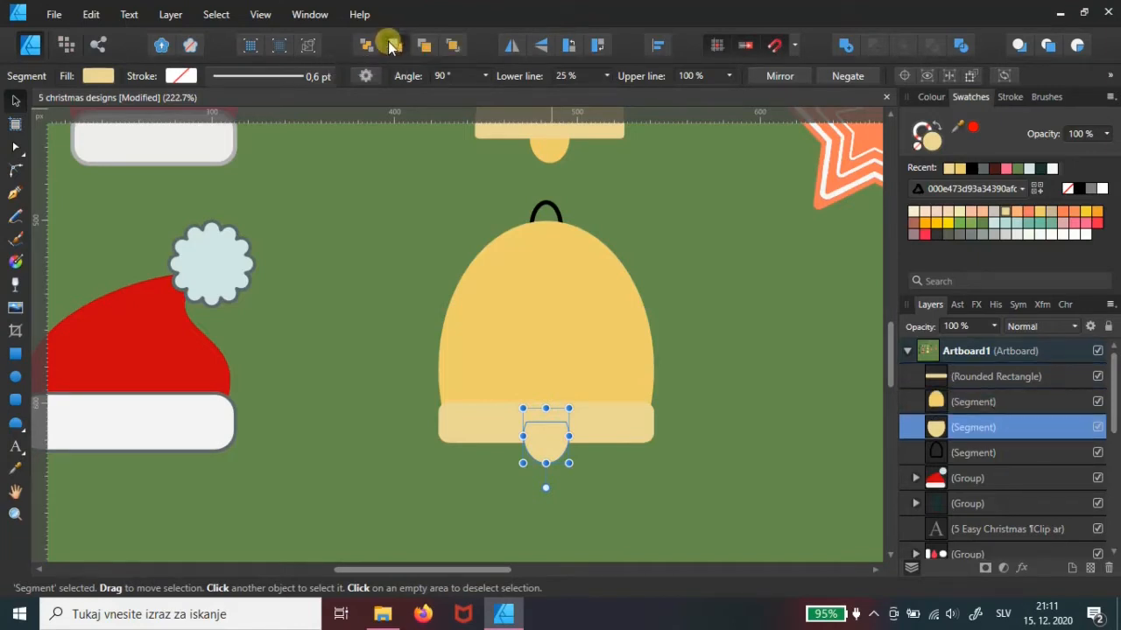
{"action": "left_click", "coordinate": [393, 45]}
Fill the clapper with a golden brown darker than the bell body, about H 38, S 58, L 53.
{"action": "scroll", "coordinate": [704, 389], "scroll_direction": "right", "scroll_amount": 2}
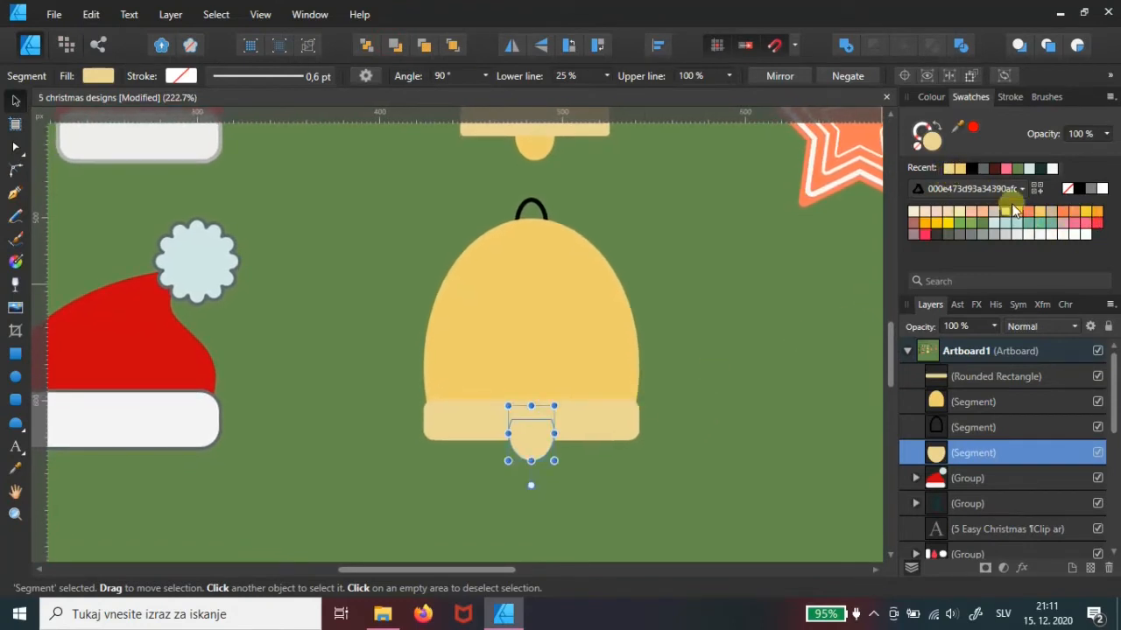
{"action": "left_click", "coordinate": [1039, 211]}
{"action": "scroll", "coordinate": [714, 311], "scroll_direction": "down", "scroll_amount": 1}
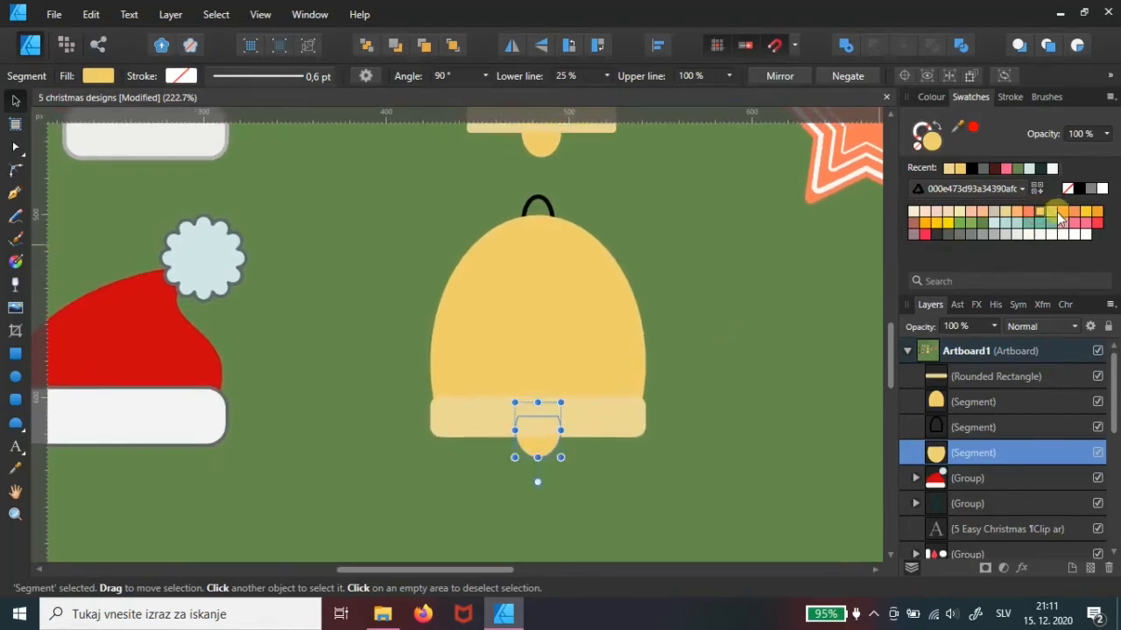
{"action": "left_click", "coordinate": [930, 96]}
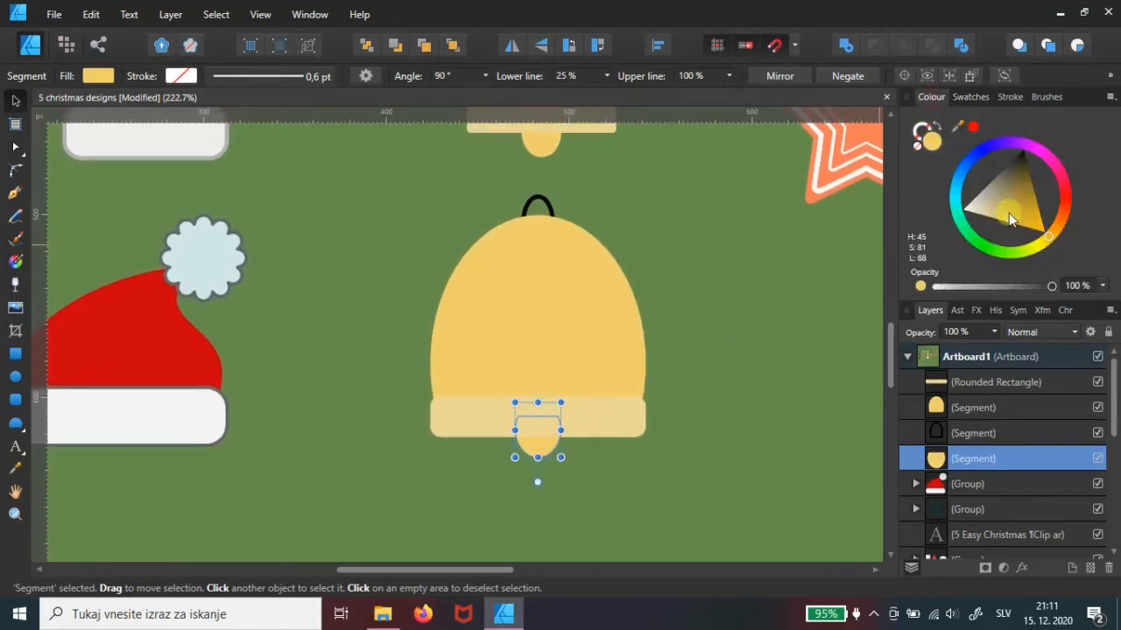
{"action": "mouse_move", "coordinate": [1010, 217]}
{"action": "left_mouse_down"}
{"action": "mouse_move", "coordinate": [1053, 231]}
{"action": "mouse_move", "coordinate": [1021, 209]}
{"action": "left_mouse_up"}
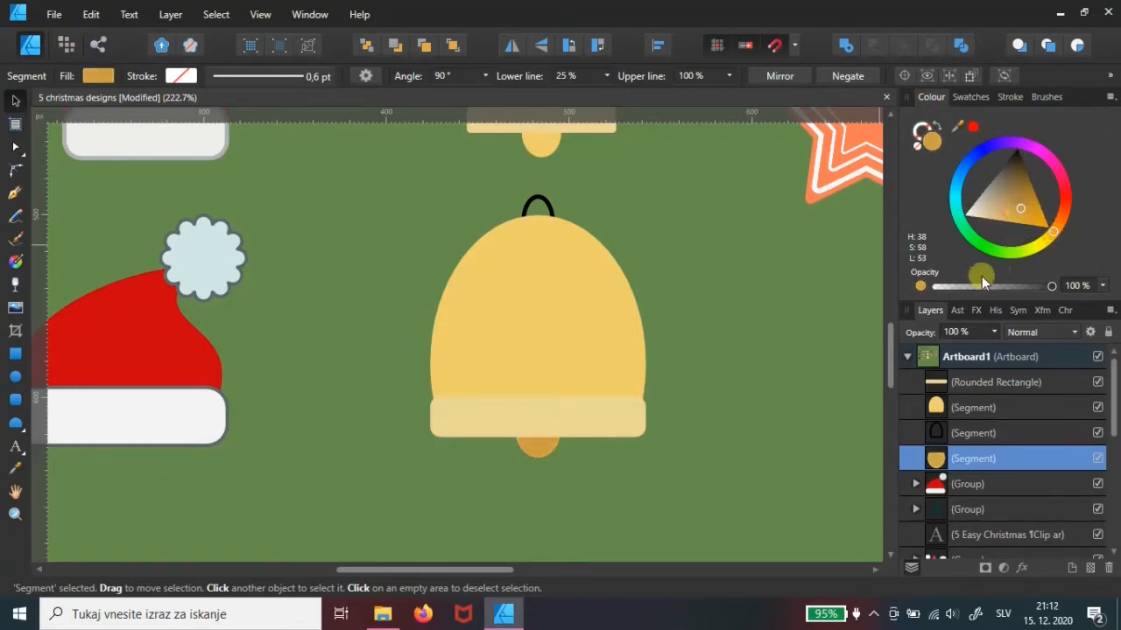
Group the four bell parts, make the group narrower and smaller, and place it below the sample bell.
{"action": "scroll", "coordinate": [671, 425], "scroll_direction": "up", "scroll_amount": 2}
{"action": "left_click", "coordinate": [414, 258]}
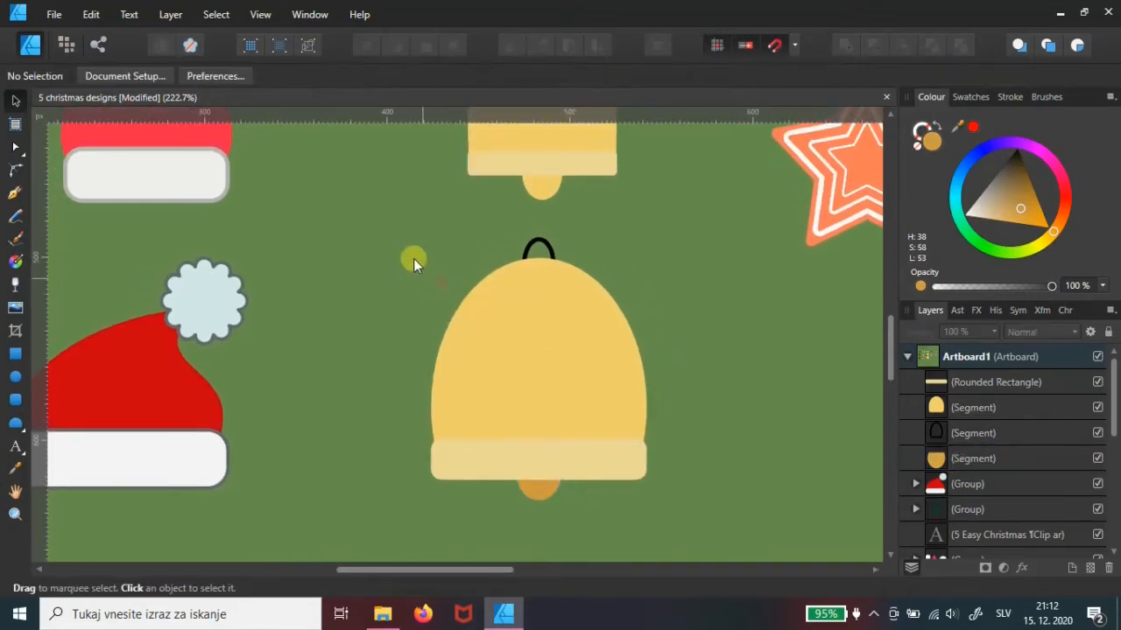
{"action": "left_click_drag", "start_coordinate": [425, 234], "coordinate": [608, 505]}
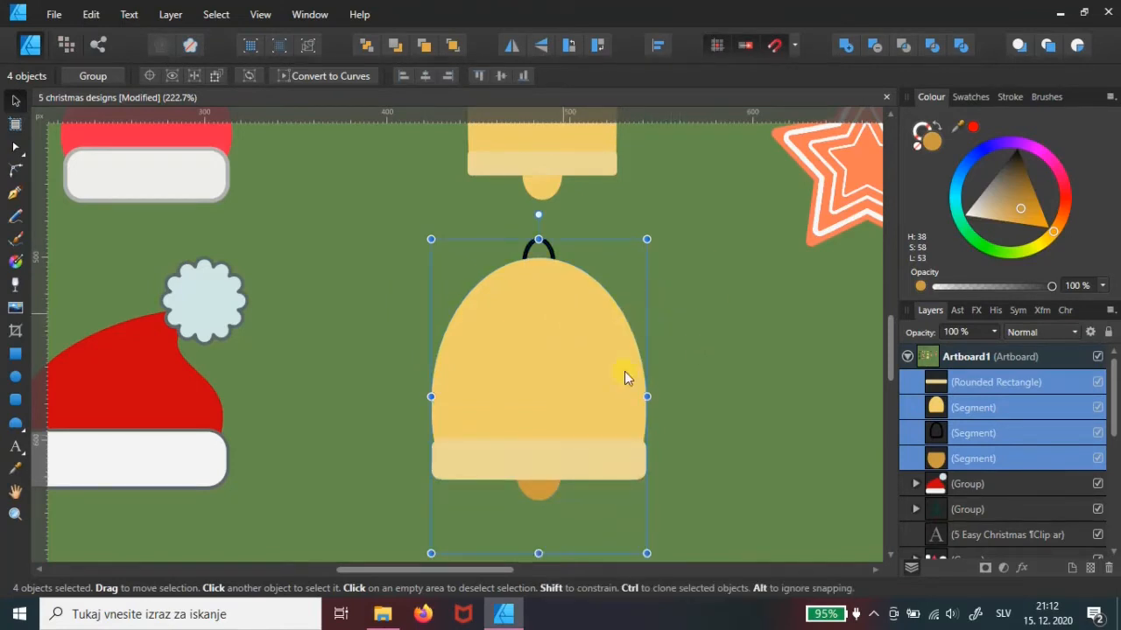
{"action": "key", "text": "ctrl+g"}
{"action": "left_click_drag", "start_coordinate": [651, 396], "coordinate": [630, 395]}
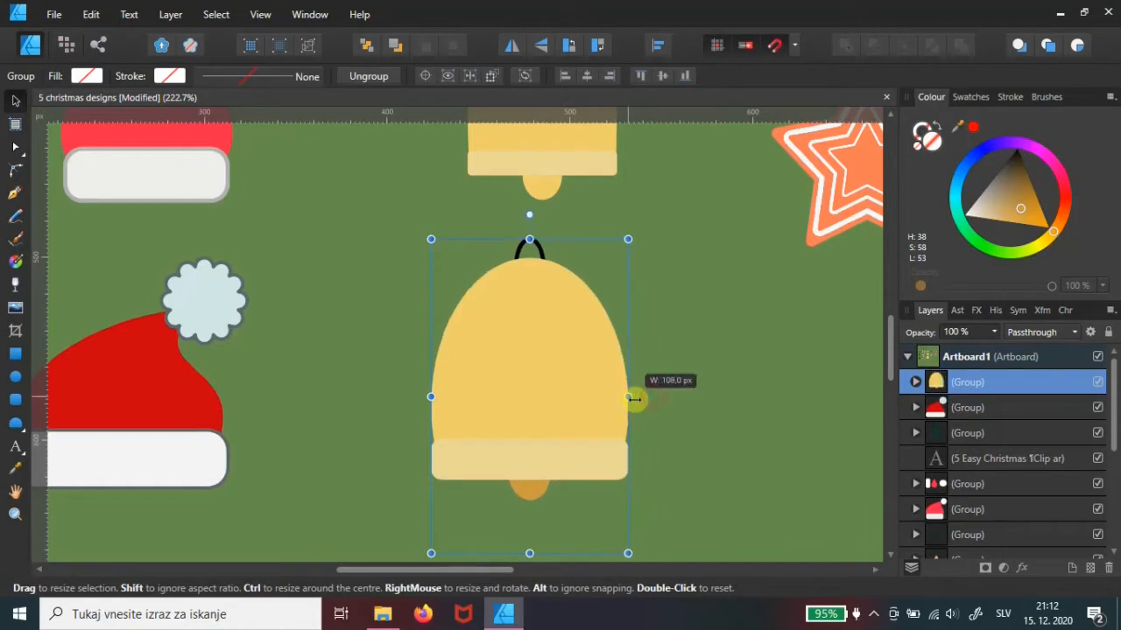
{"action": "scroll", "coordinate": [575, 377], "scroll_direction": "down", "scroll_amount": 2}
{"action": "left_click_drag", "start_coordinate": [634, 200], "coordinate": [622, 219]}
{"action": "mouse_move", "coordinate": [623, 364]}
{"action": "left_mouse_down"}
{"action": "mouse_move", "coordinate": [598, 363]}
{"action": "mouse_move", "coordinate": [620, 365]}
{"action": "left_mouse_up"}
{"action": "left_click_drag", "start_coordinate": [538, 356], "coordinate": [584, 388]}
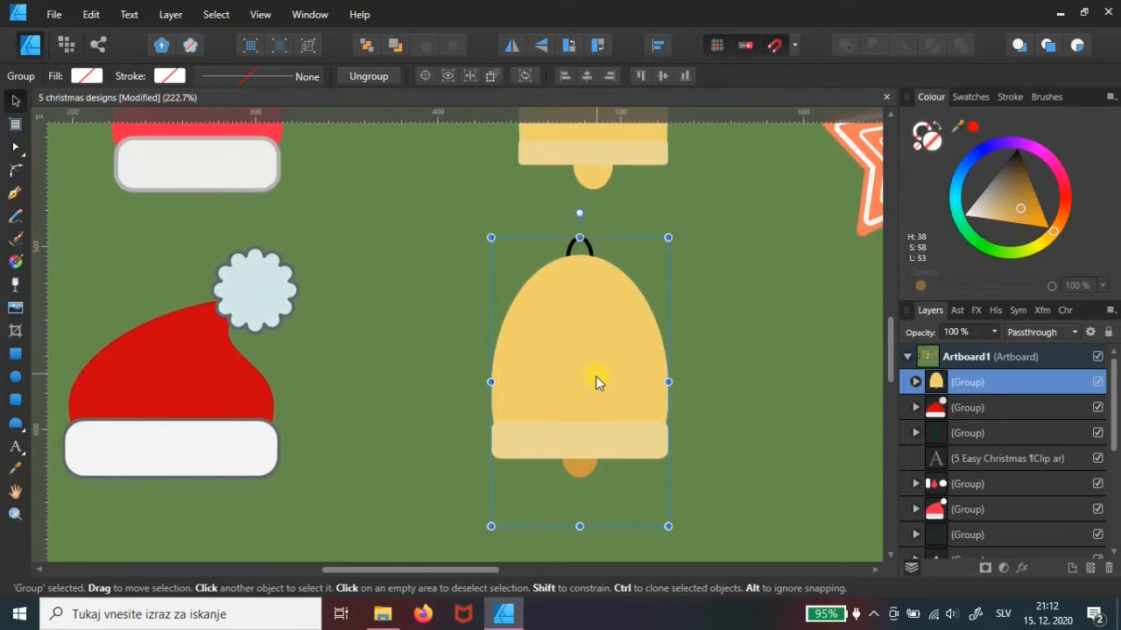
Draw a five-pointed golden-brown star with the Star tool below the sample star ornament.
{"action": "scroll", "coordinate": [595, 376], "scroll_direction": "down", "scroll_amount": 5, "text": "ctrl"}
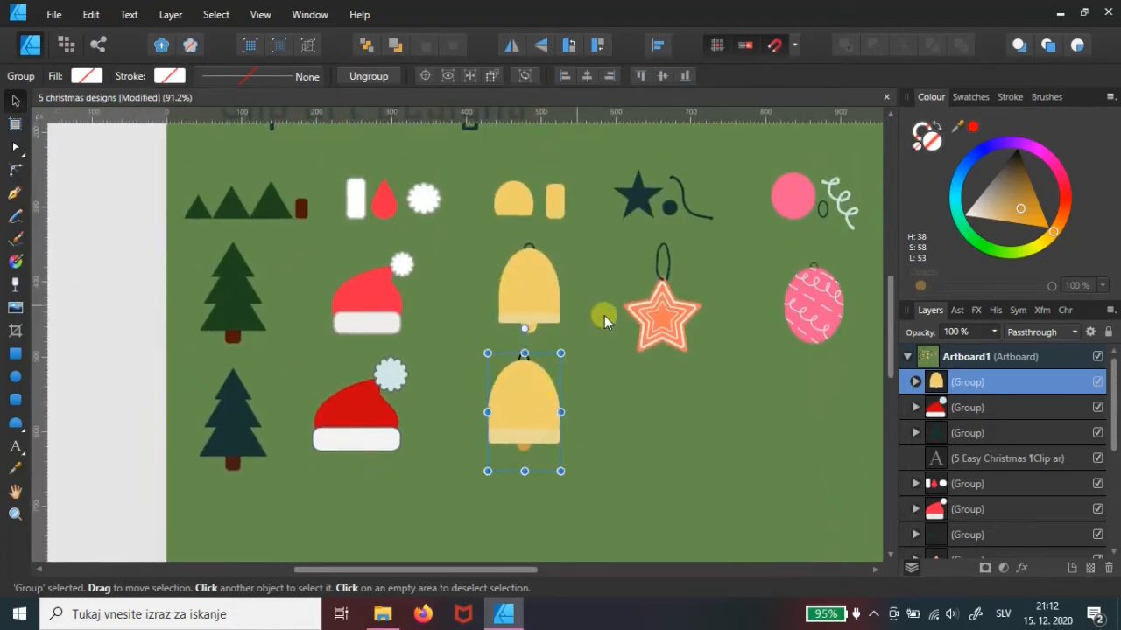
{"action": "left_click_drag", "start_coordinate": [698, 379], "coordinate": [634, 370]}
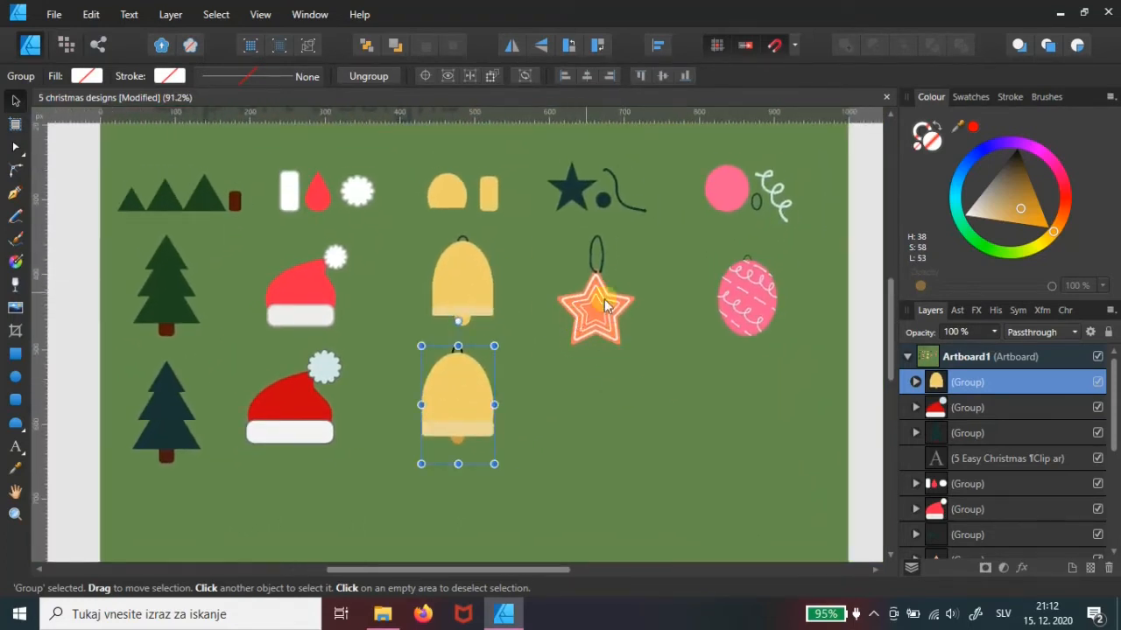
{"action": "left_click_drag", "start_coordinate": [613, 407], "coordinate": [626, 380]}
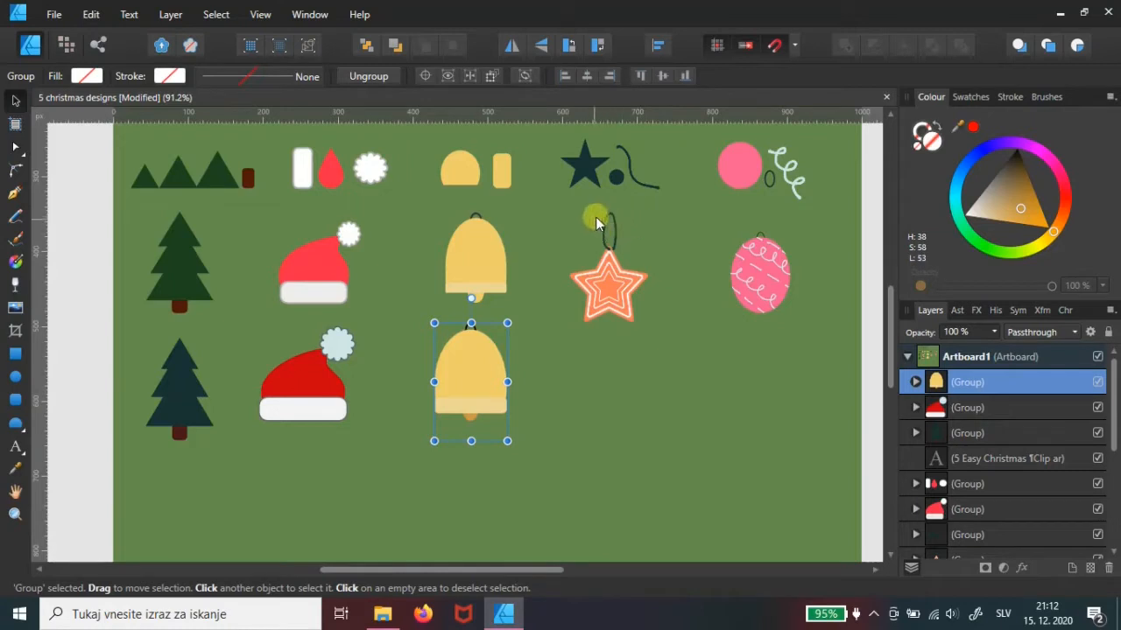
{"action": "left_click", "coordinate": [17, 428]}
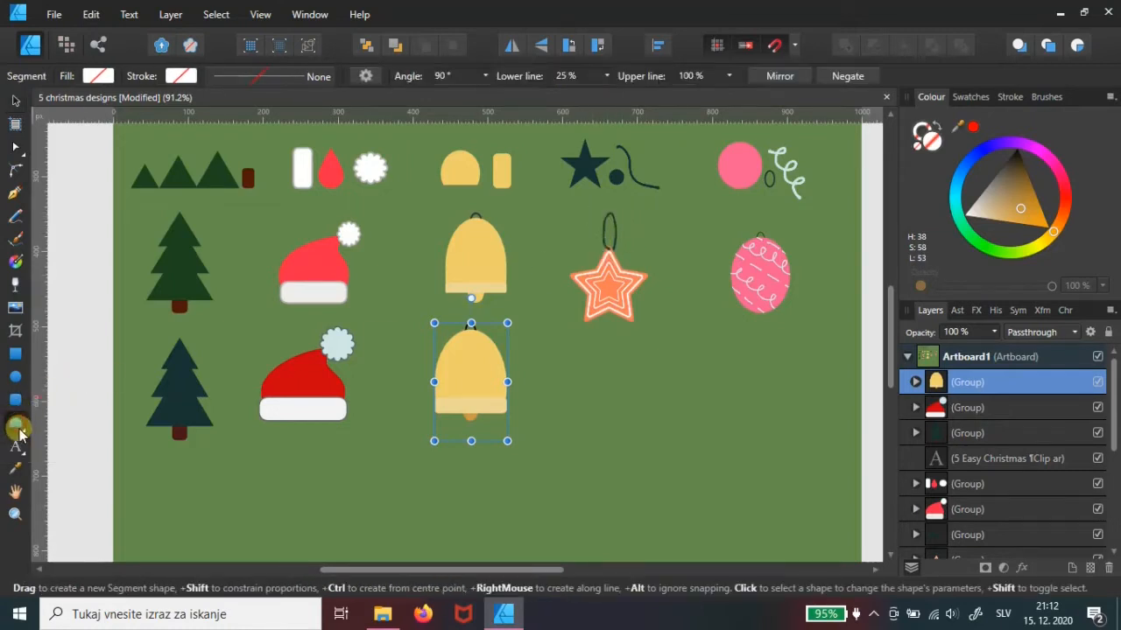
{"action": "left_click", "coordinate": [25, 437]}
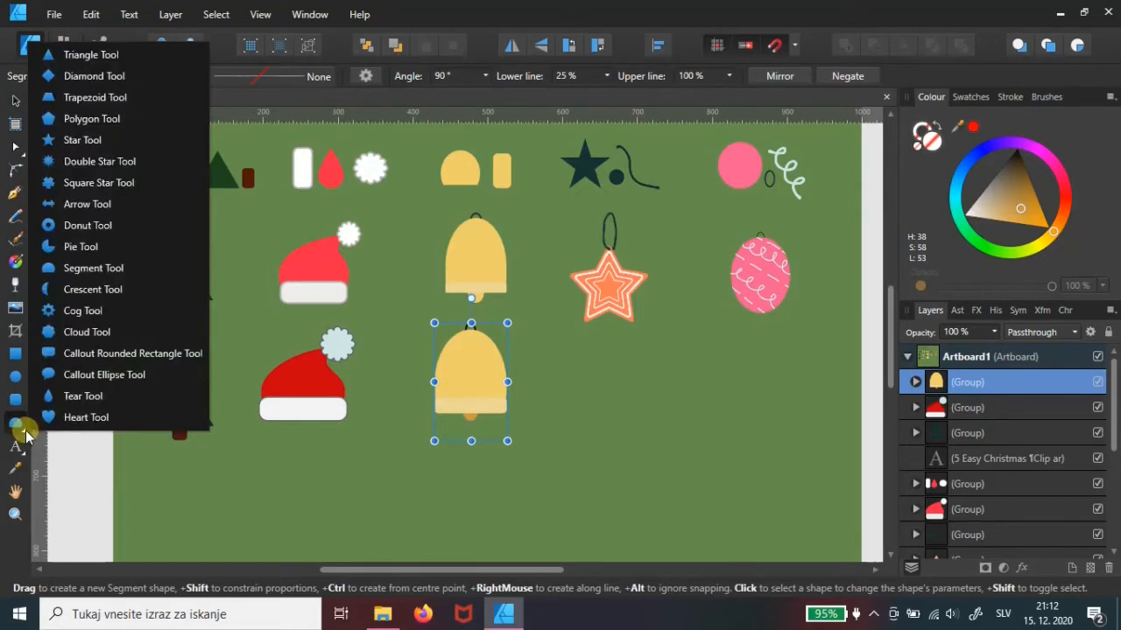
{"action": "left_click", "coordinate": [73, 140]}
{"action": "left_click_drag", "start_coordinate": [565, 349], "coordinate": [671, 464]}
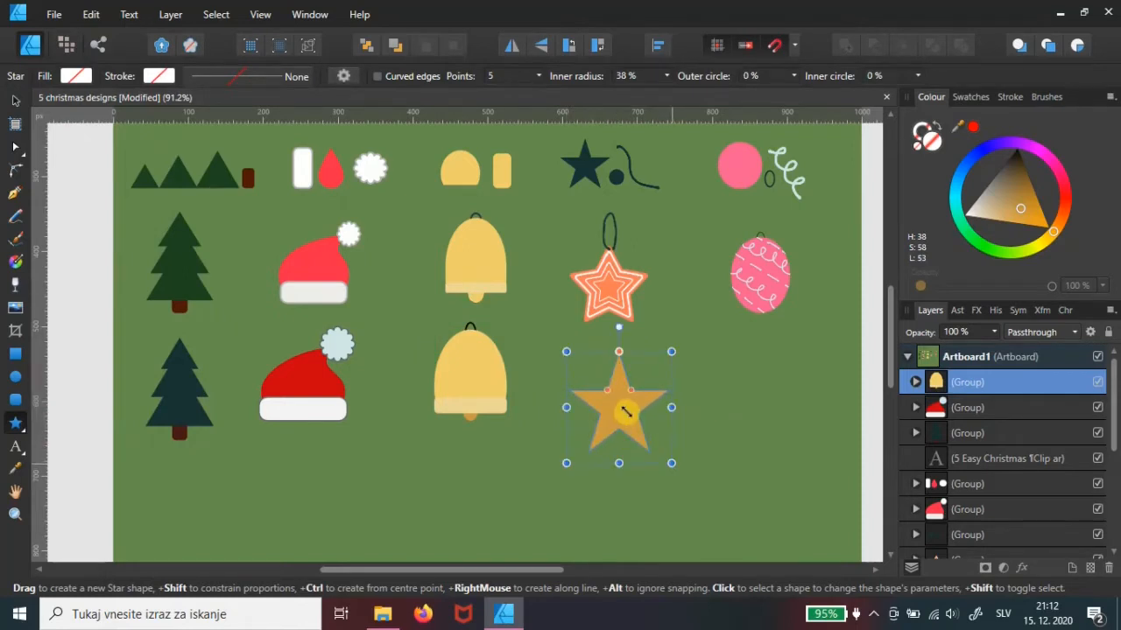
Widen the star's arms to a 56% inner radius and round its tips to a 15% outer circle.
{"action": "scroll", "coordinate": [625, 411], "scroll_direction": "up", "scroll_amount": 5}
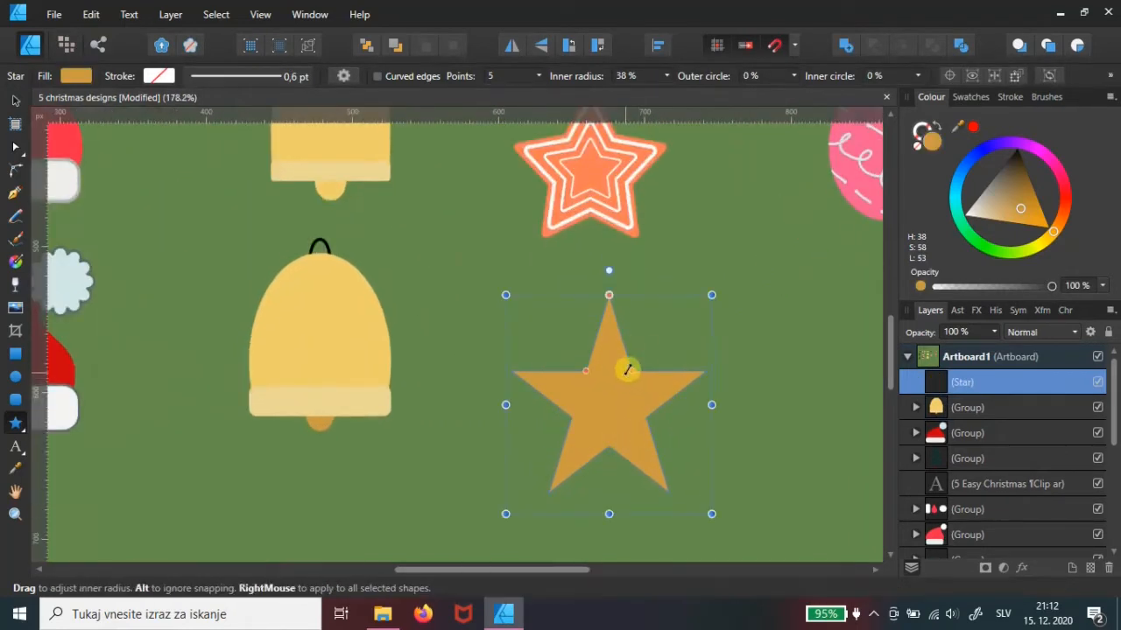
{"action": "left_click_drag", "start_coordinate": [633, 370], "coordinate": [646, 356]}
{"action": "scroll", "coordinate": [609, 294], "scroll_direction": "up", "scroll_amount": 10}
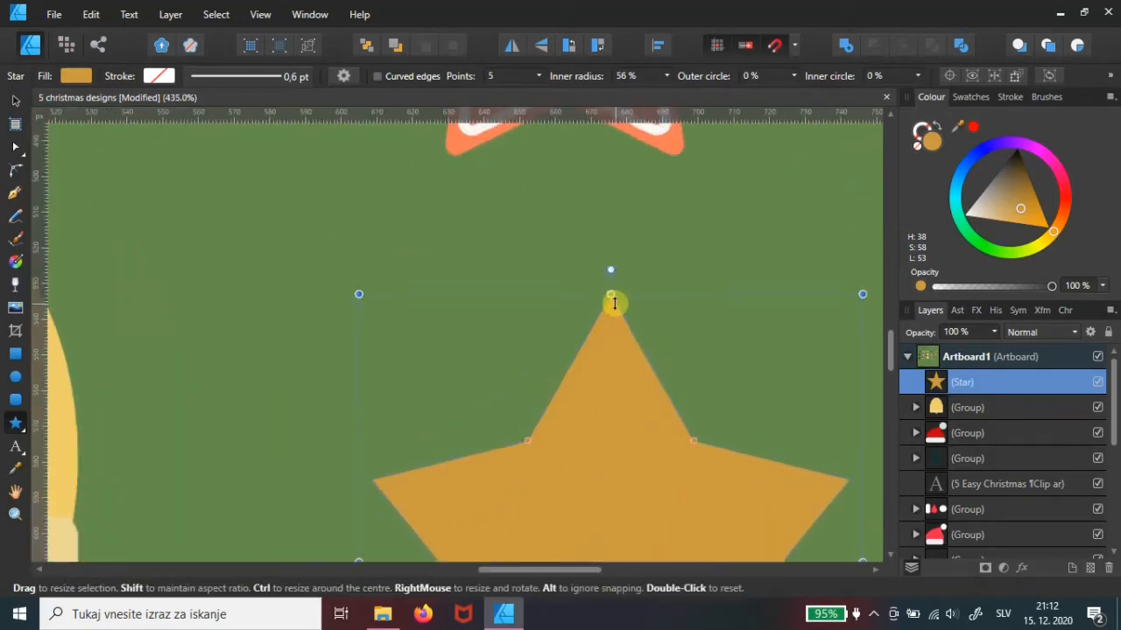
{"action": "left_click_drag", "start_coordinate": [607, 296], "coordinate": [610, 317]}
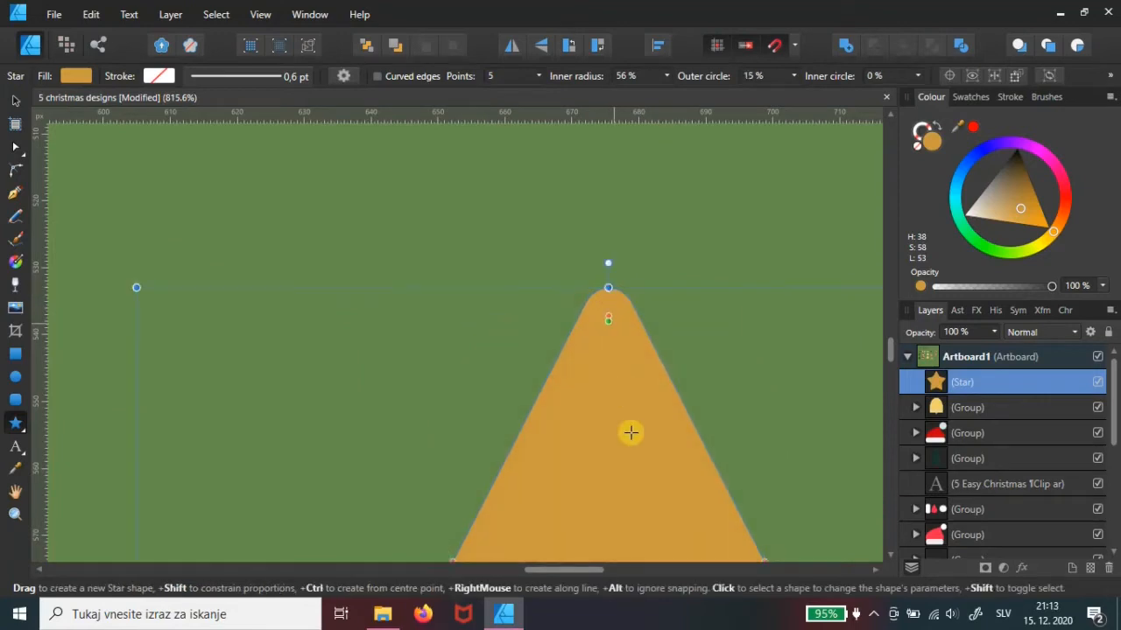
{"action": "scroll", "coordinate": [617, 385], "scroll_direction": "down", "scroll_amount": 6}
{"action": "scroll", "coordinate": [613, 332], "scroll_direction": "down", "scroll_amount": 3}
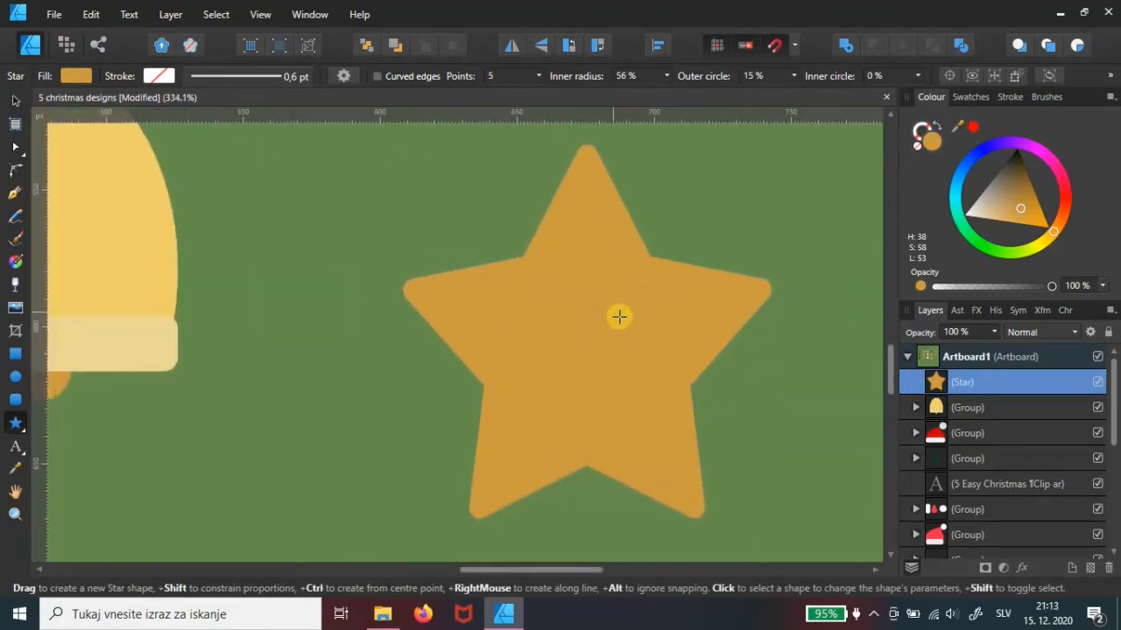
Duplicate the star in place and swap the copy's fill and stroke colours so it is outline only.
{"action": "scroll", "coordinate": [620, 373], "scroll_direction": "up", "scroll_amount": 5}
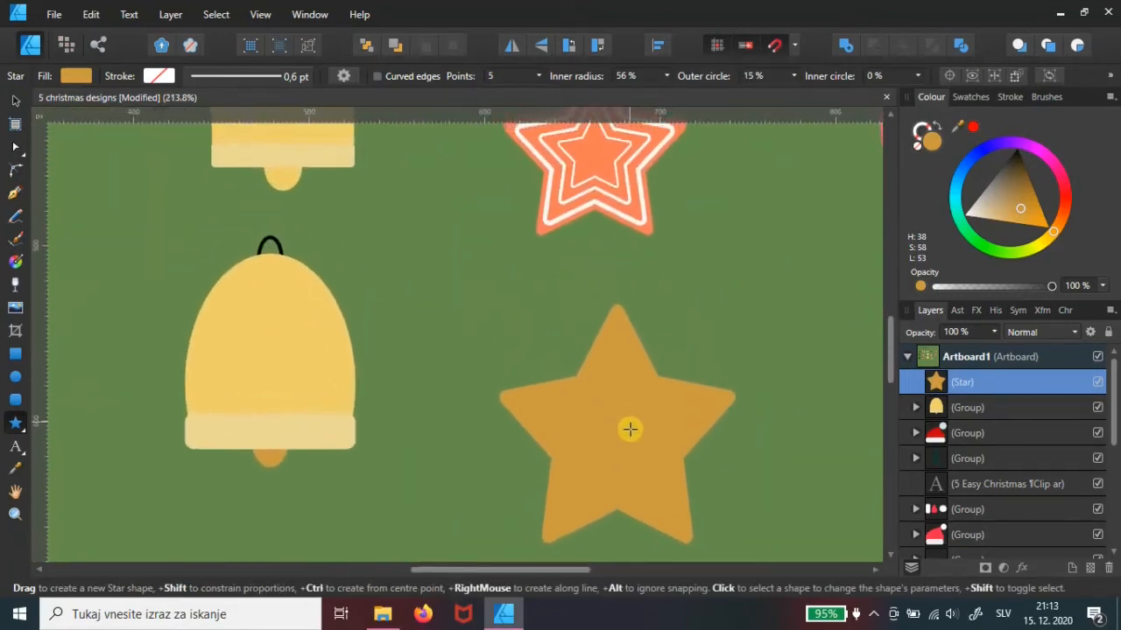
{"action": "scroll", "coordinate": [618, 394], "scroll_direction": "down", "scroll_amount": 4}
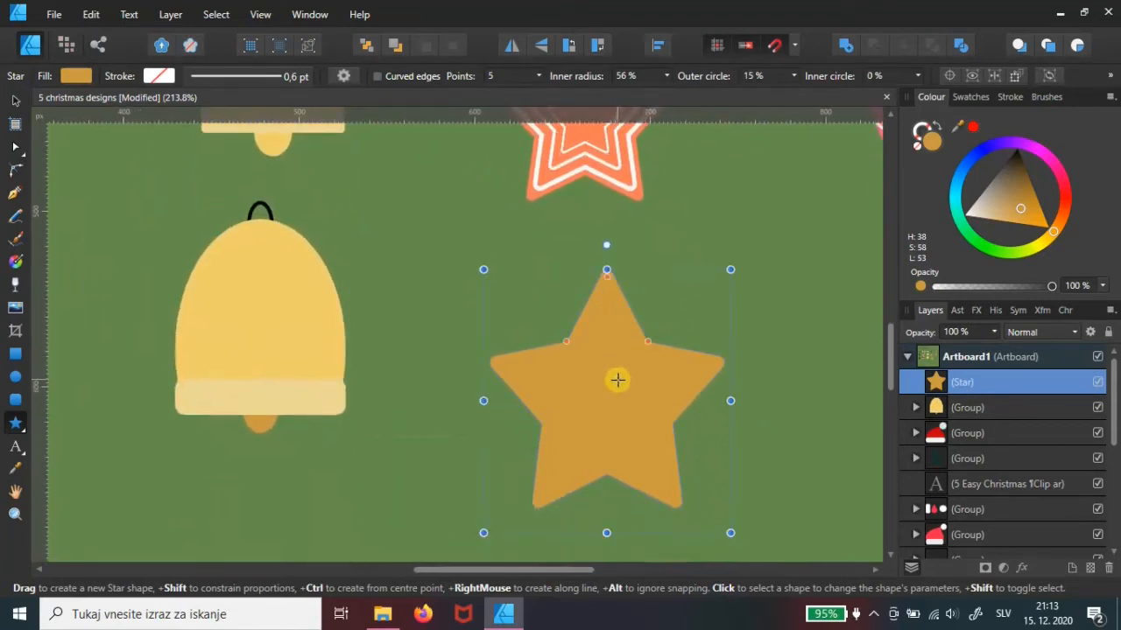
{"action": "scroll", "coordinate": [623, 368], "scroll_direction": "down", "scroll_amount": 1}
{"action": "scroll", "coordinate": [616, 348], "scroll_direction": "down", "scroll_amount": 1}
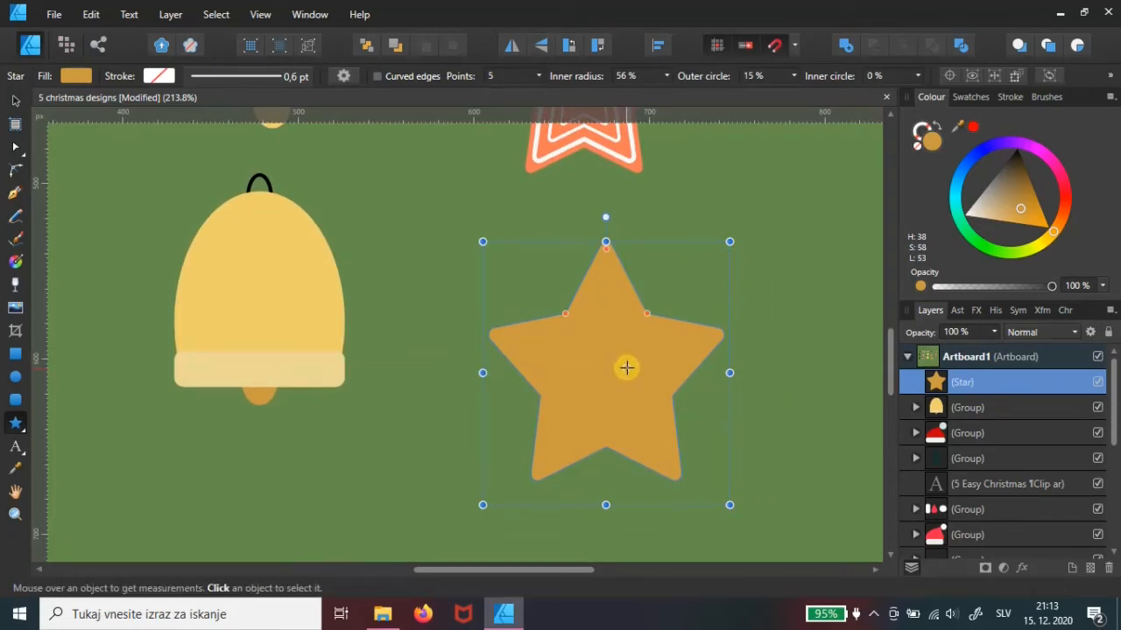
{"action": "key", "text": "ctrl+j"}
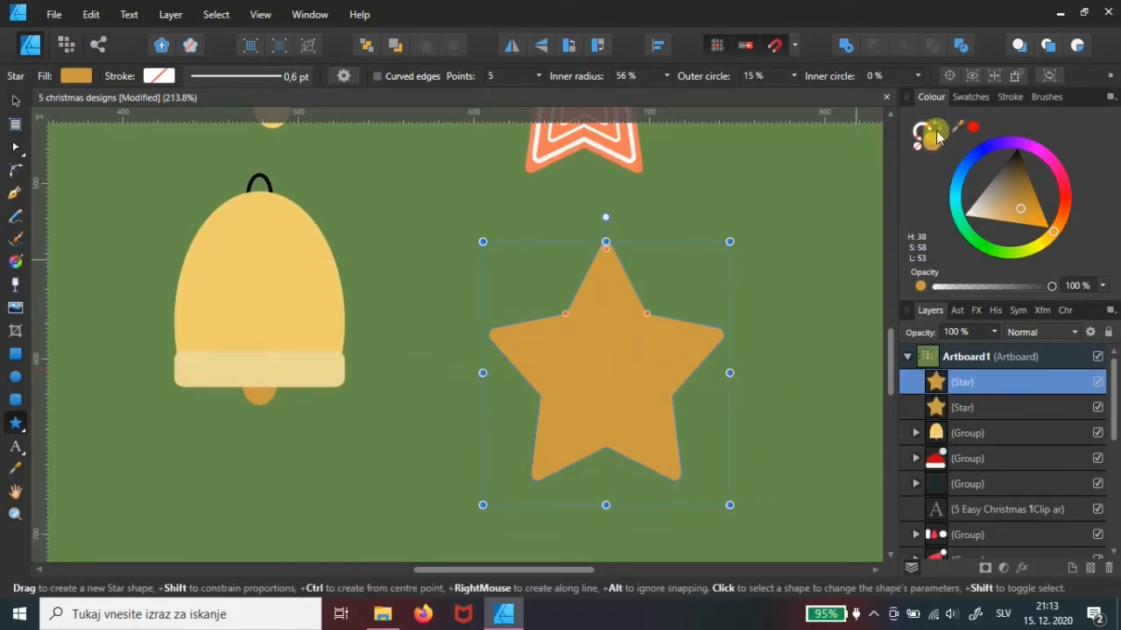
{"action": "left_click", "coordinate": [937, 125]}
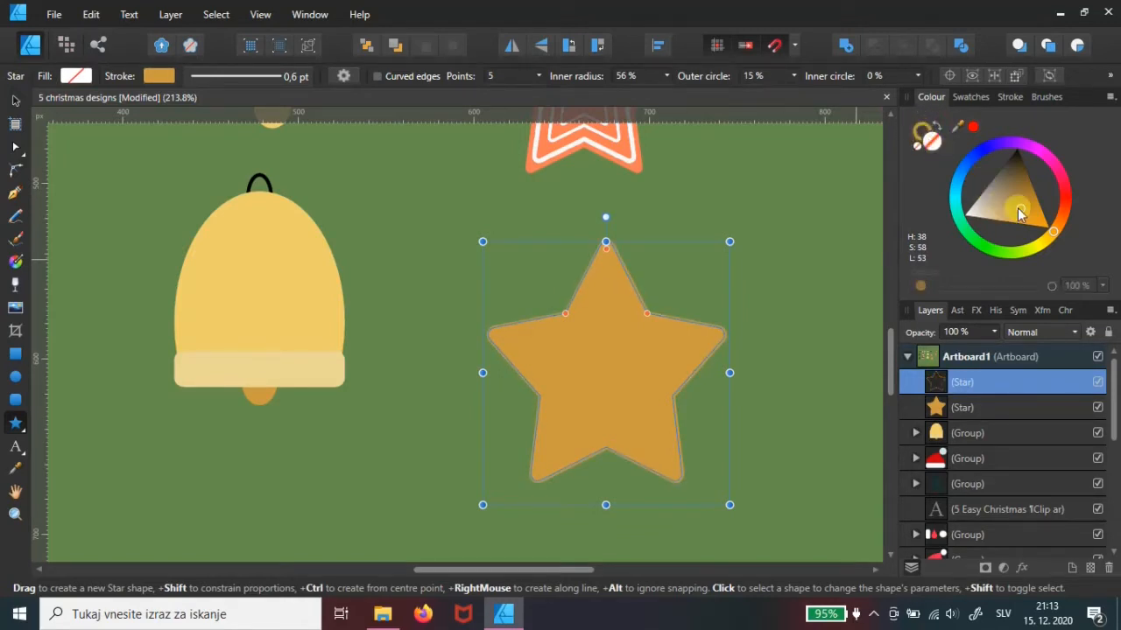
Colour the unfilled star copy's outline pale cream and shrink it around its centre to sit just inside the solid star.
{"action": "mouse_move", "coordinate": [1020, 215]}
{"action": "left_mouse_down"}
{"action": "mouse_move", "coordinate": [1006, 203]}
{"action": "mouse_move", "coordinate": [971, 218]}
{"action": "mouse_move", "coordinate": [1010, 205]}
{"action": "left_mouse_up"}
{"action": "left_click", "coordinate": [918, 147]}
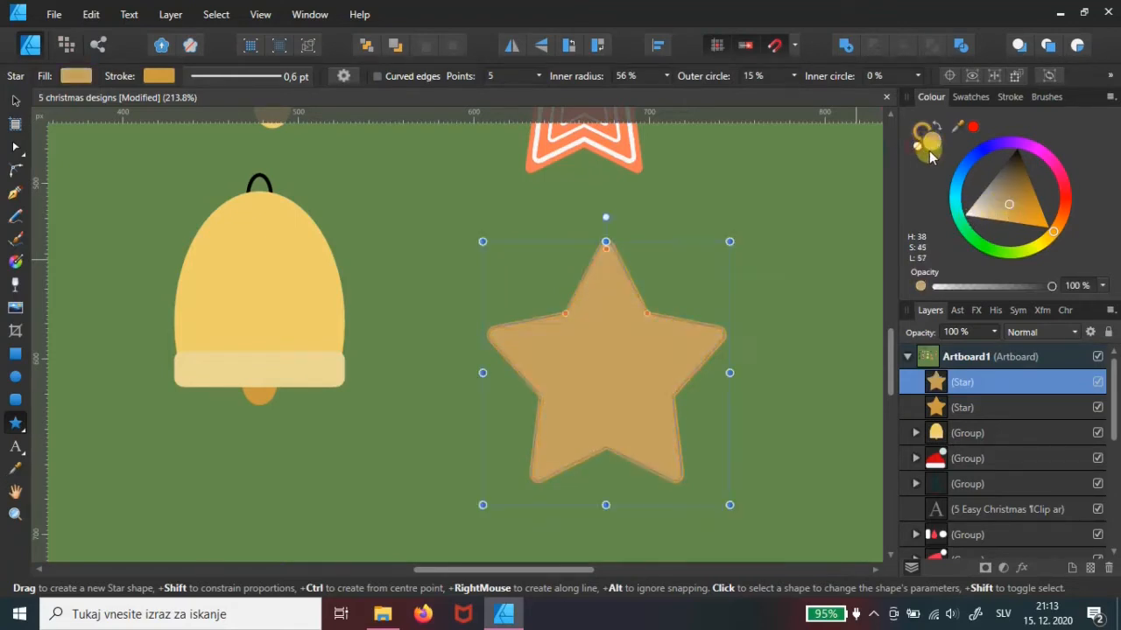
{"action": "left_click", "coordinate": [918, 137]}
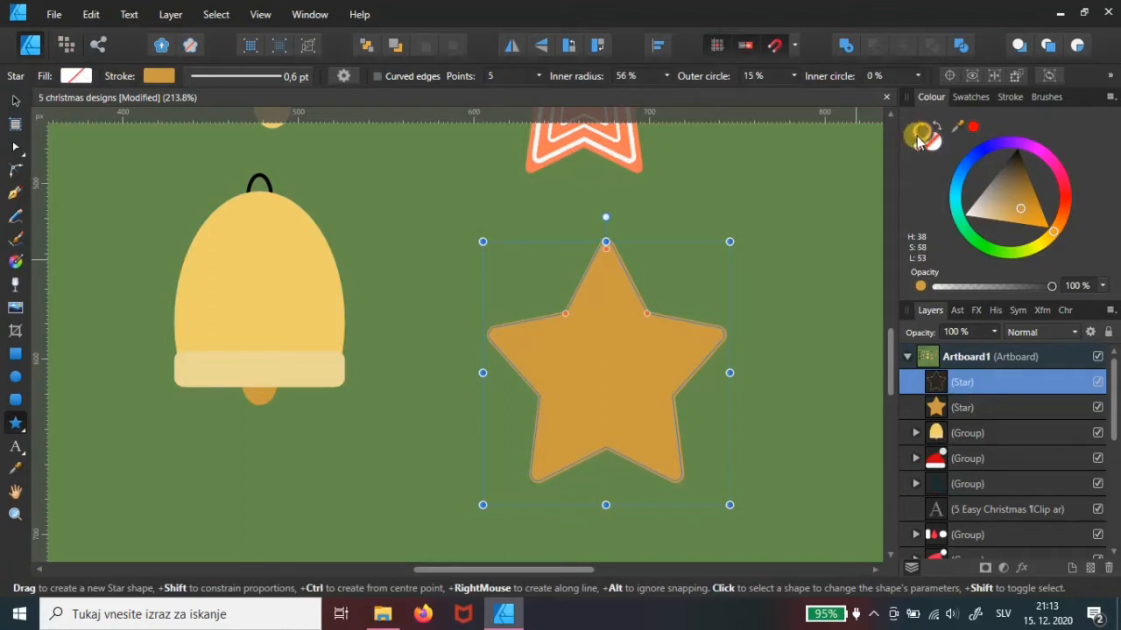
{"action": "left_click_drag", "start_coordinate": [1020, 214], "coordinate": [975, 216]}
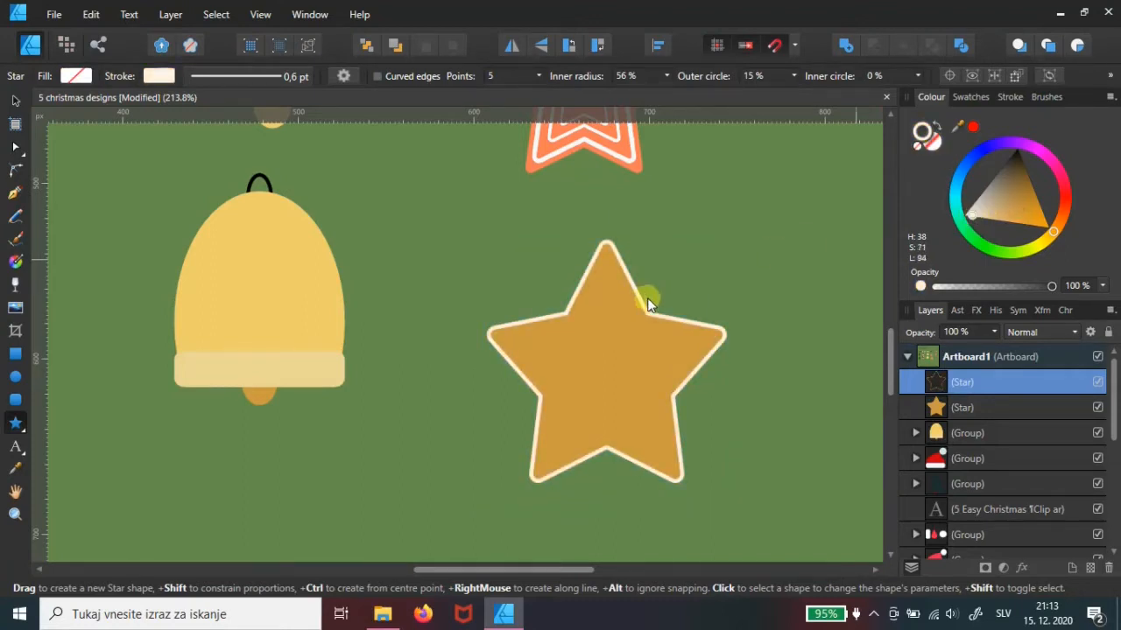
{"action": "left_click_drag", "start_coordinate": [678, 290], "coordinate": [659, 330]}
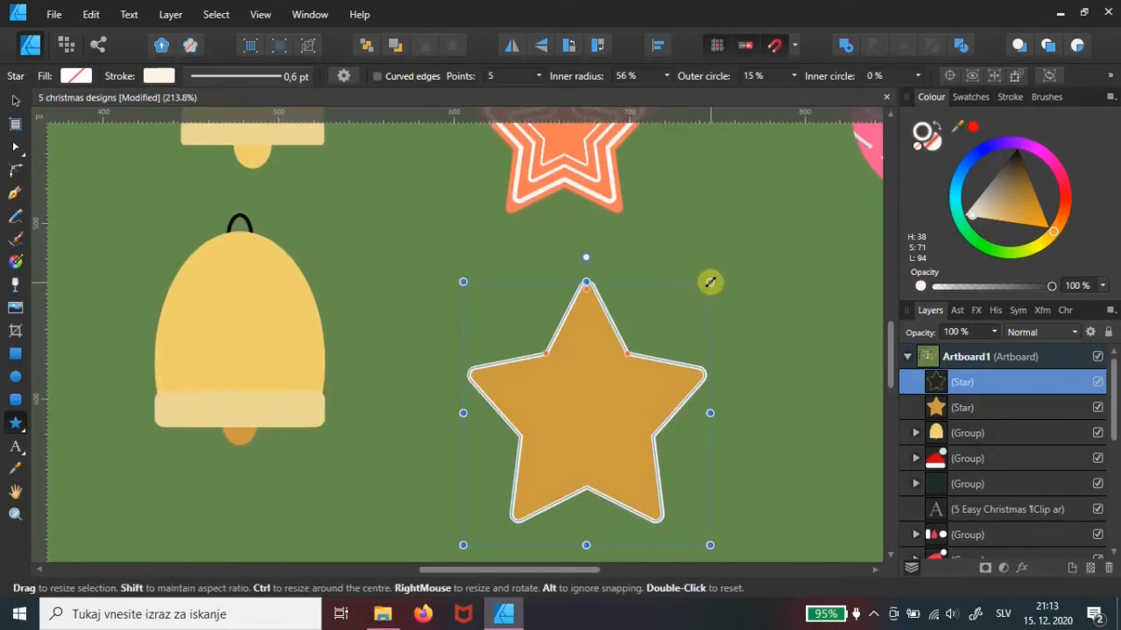
{"action": "left_click_drag", "start_coordinate": [710, 282], "coordinate": [706, 312]}
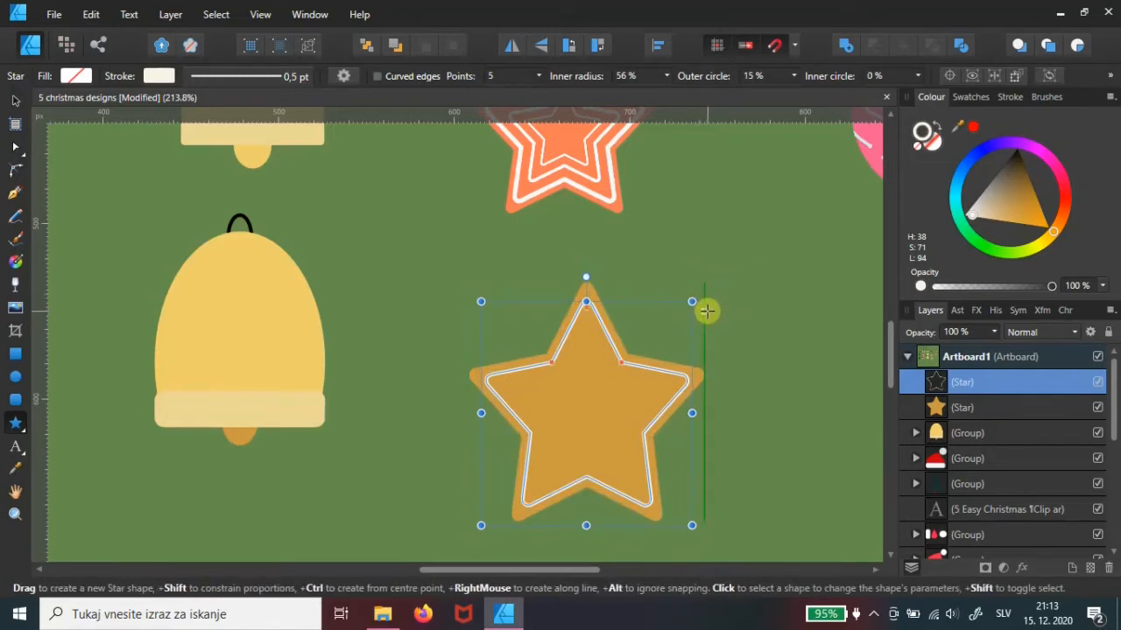
Add three more copies of the cream star outline, each shrunk around its centre to nest inside the previous one.
{"action": "key", "text": "ctrl+j"}
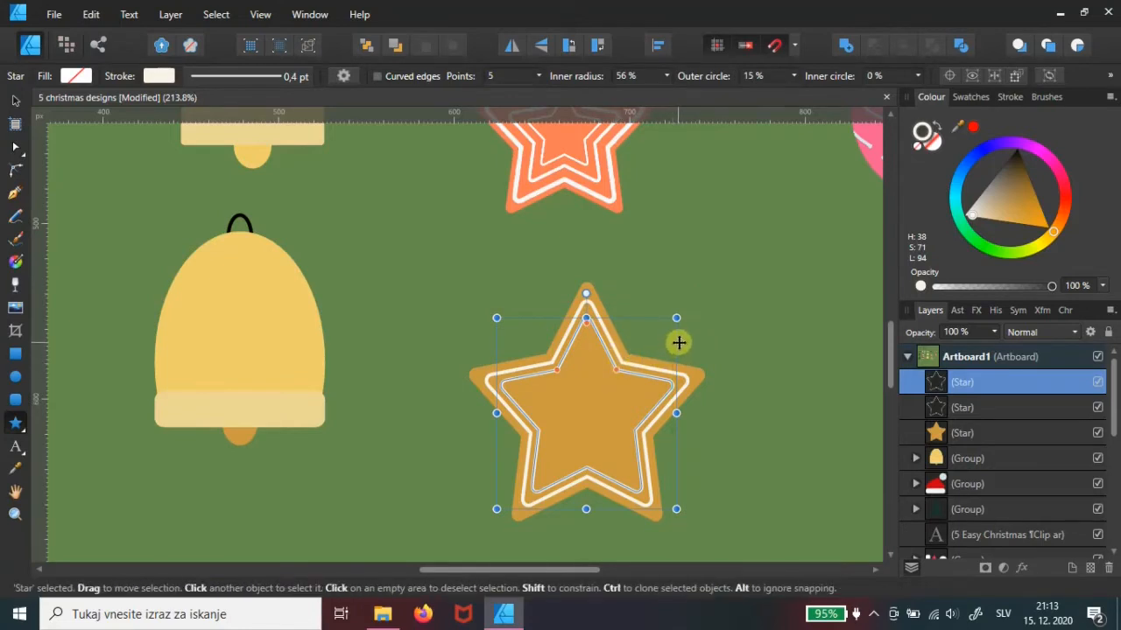
{"action": "key", "text": "ctrl+j"}
{"action": "key", "text": "ctrl+j"}
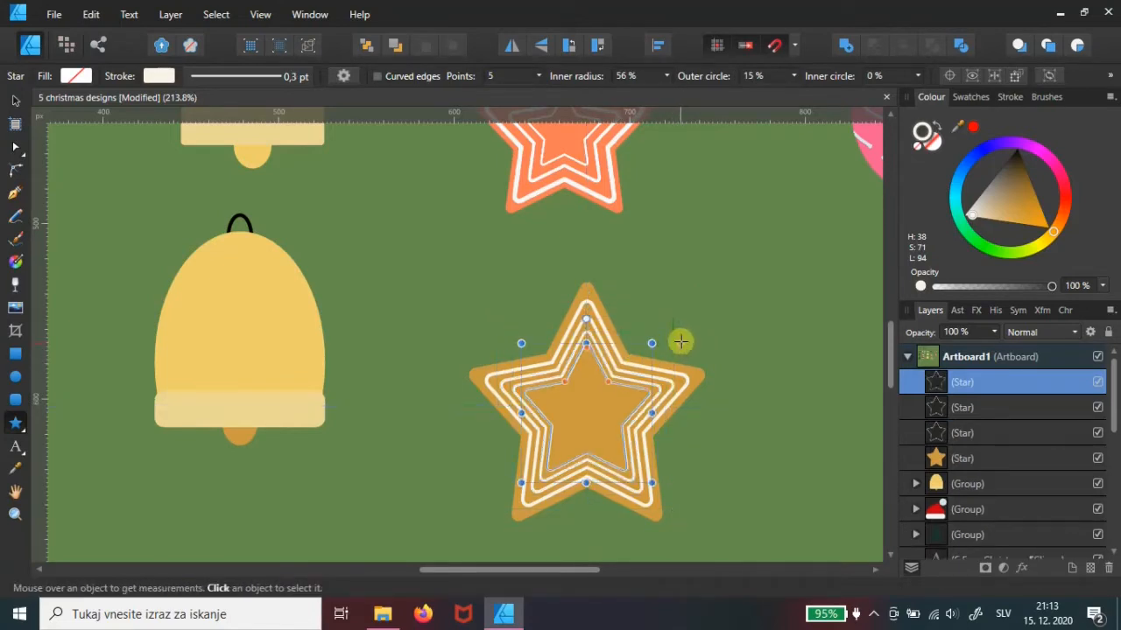
{"action": "left_click_drag", "start_coordinate": [713, 368], "coordinate": [687, 341]}
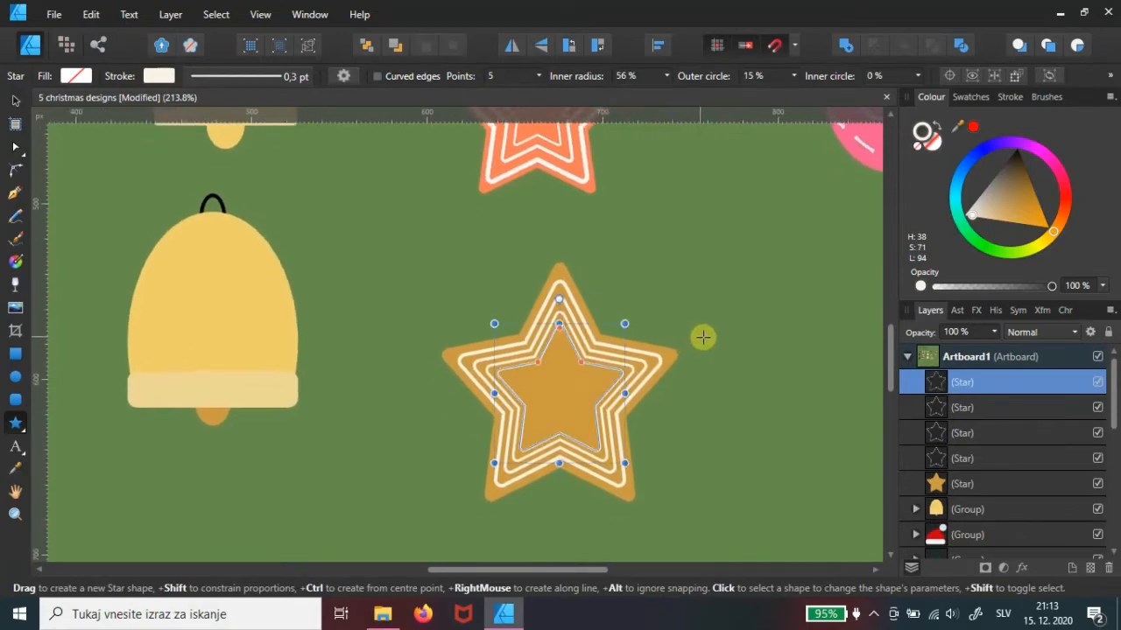
{"action": "scroll", "coordinate": [703, 335], "scroll_direction": "down", "scroll_amount": 4}
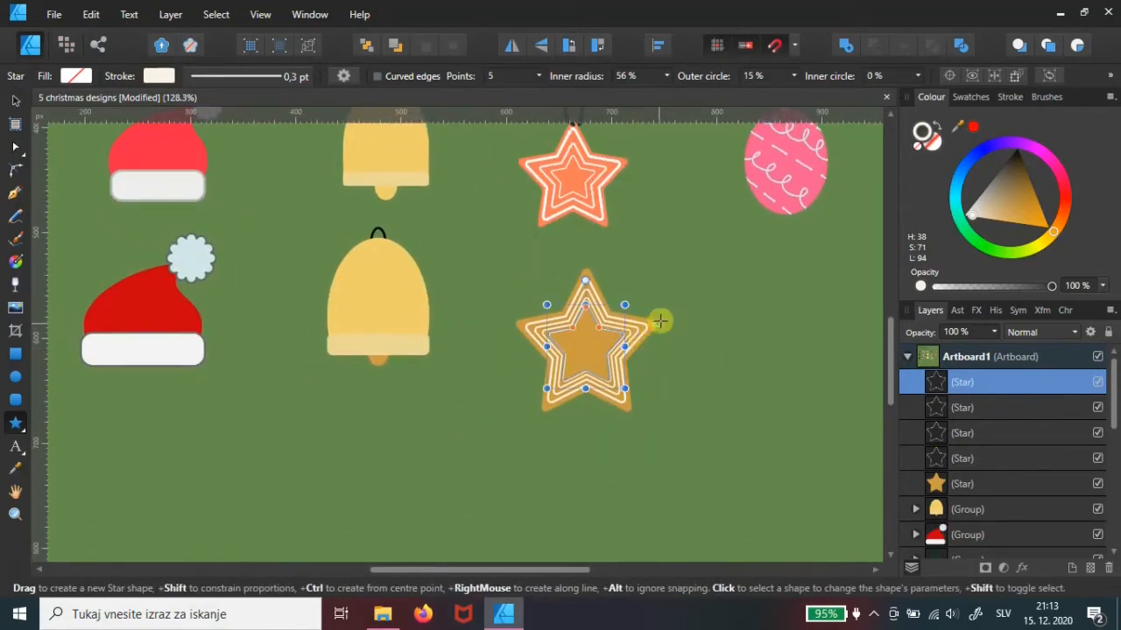
Draw a small circle above the star's top tip with the Ellipse tool and swap its stroke to a solid cream fill.
{"action": "scroll", "coordinate": [670, 311], "scroll_direction": "up", "scroll_amount": 5}
{"action": "scroll", "coordinate": [682, 328], "scroll_direction": "up", "scroll_amount": 3}
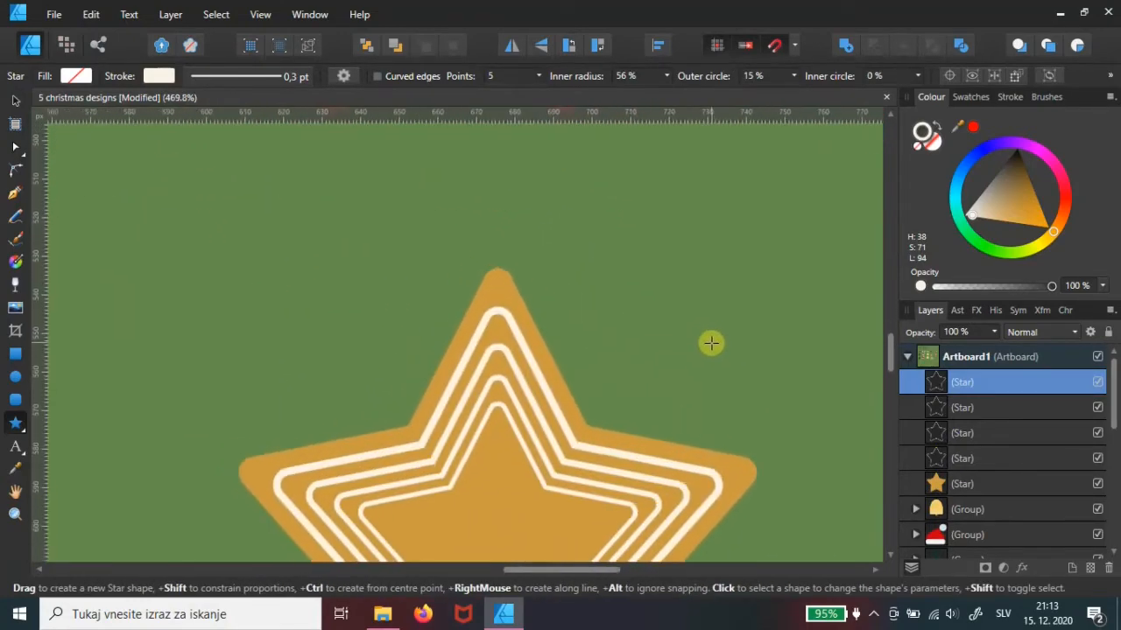
{"action": "key", "text": "m"}
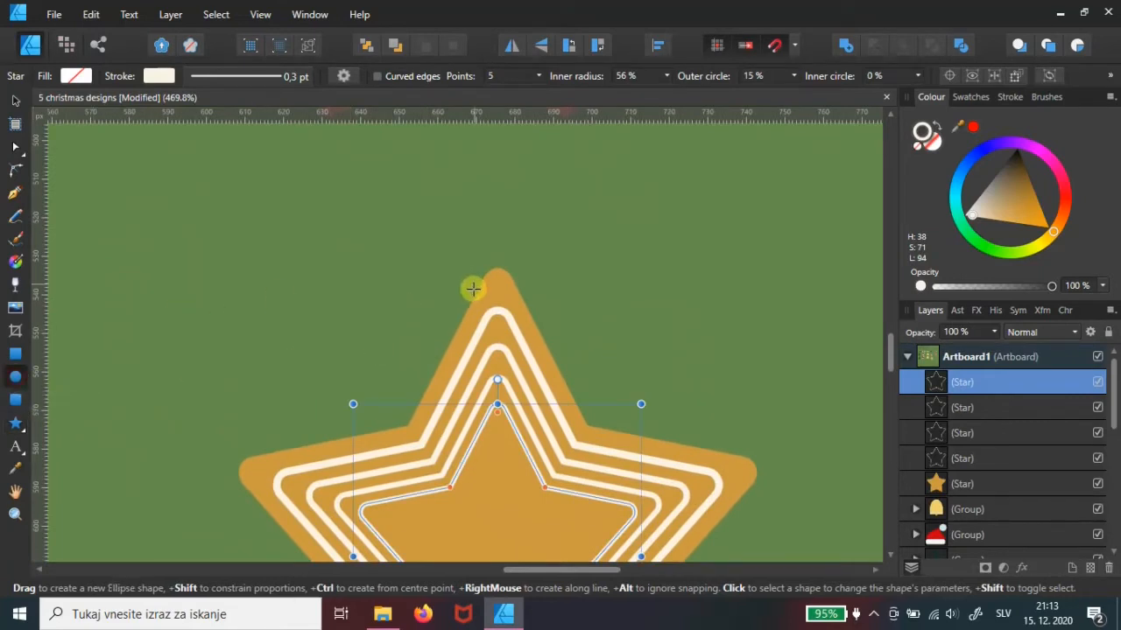
{"action": "left_click_drag", "start_coordinate": [421, 226], "coordinate": [435, 244]}
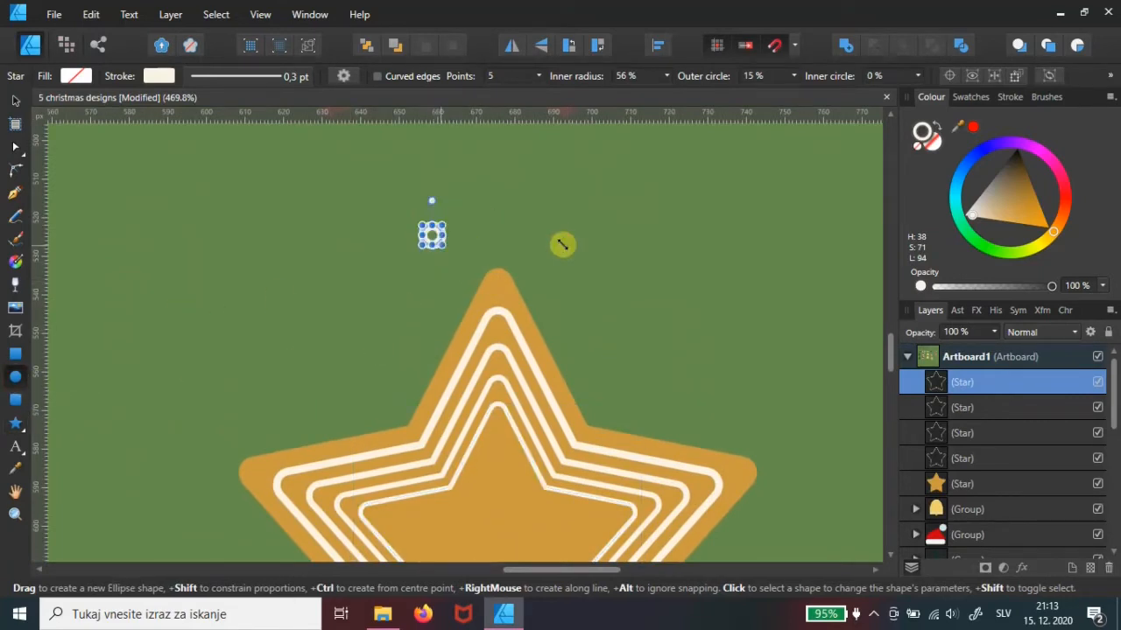
{"action": "left_click", "coordinate": [931, 139]}
{"action": "scroll", "coordinate": [433, 240], "scroll_direction": "up", "scroll_amount": 4}
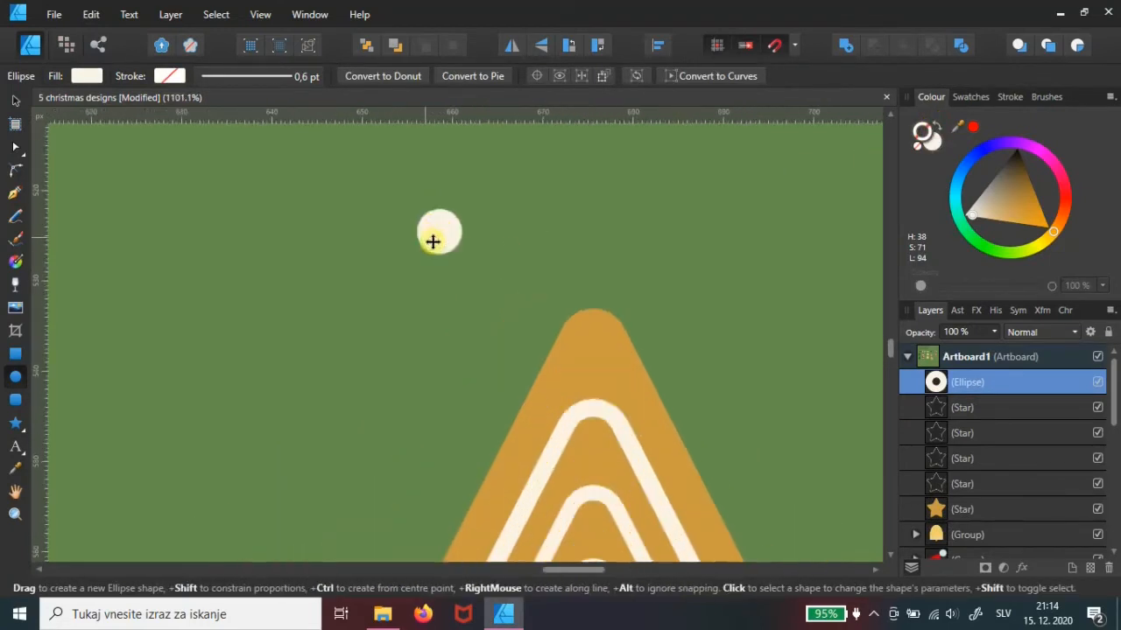
{"action": "key", "text": "alt"}
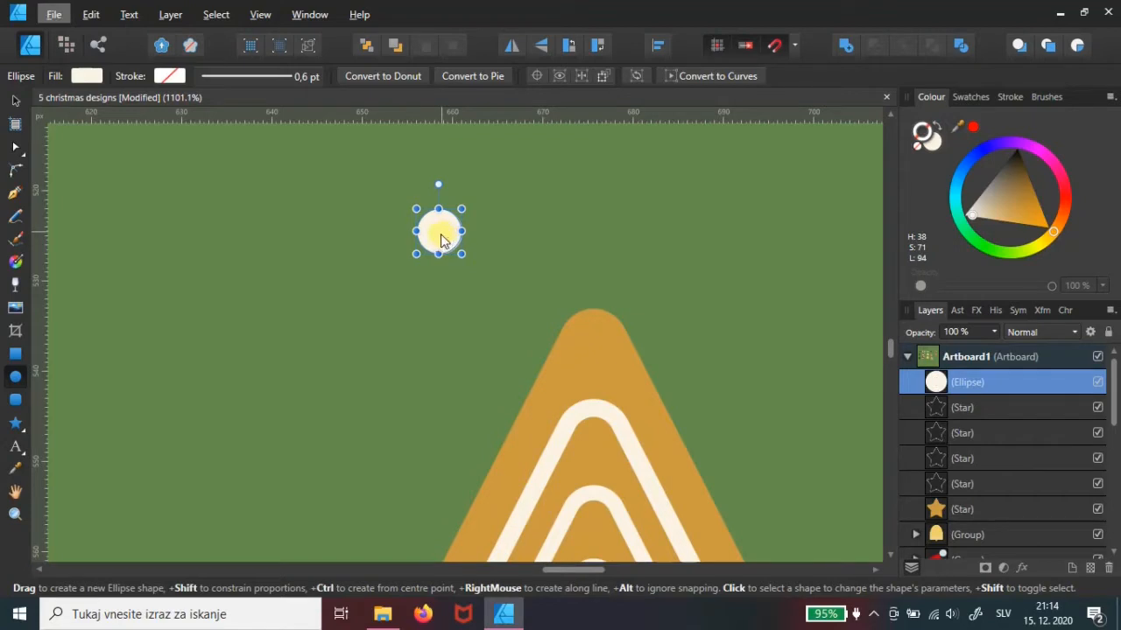
{"action": "left_click_drag", "start_coordinate": [437, 233], "coordinate": [497, 269]}
{"action": "key", "text": "ctrl+z"}
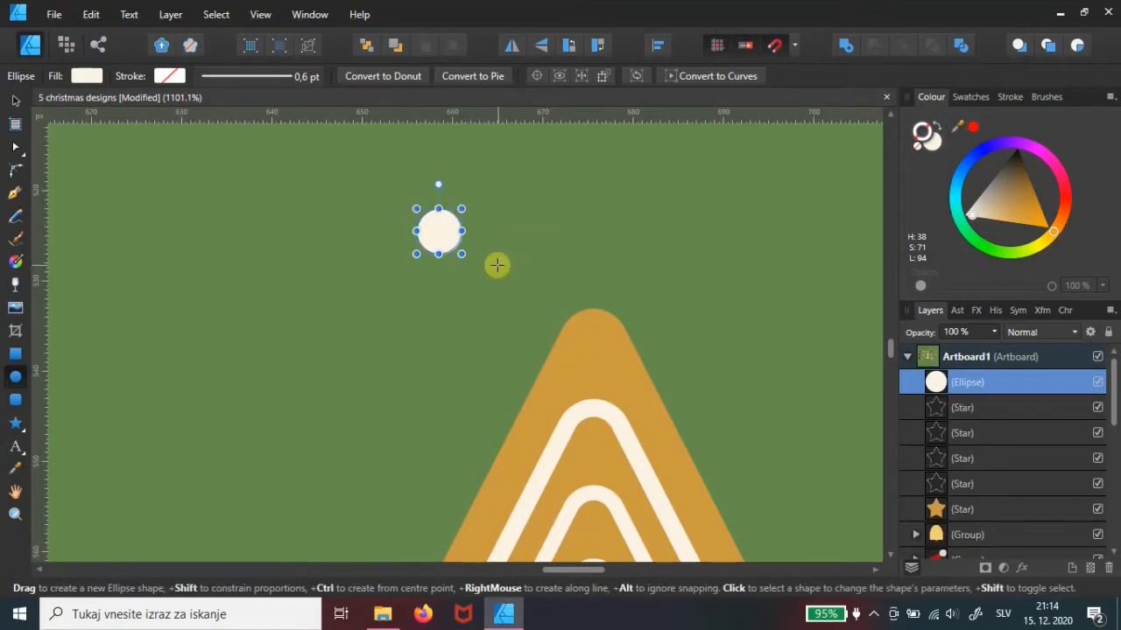
Move the small cream circle into the star's top tip, centred just above the outermost outline.
{"action": "key", "text": "v"}
{"action": "left_click_drag", "start_coordinate": [438, 230], "coordinate": [590, 347]}
{"action": "left_click_drag", "start_coordinate": [722, 340], "coordinate": [615, 253]}
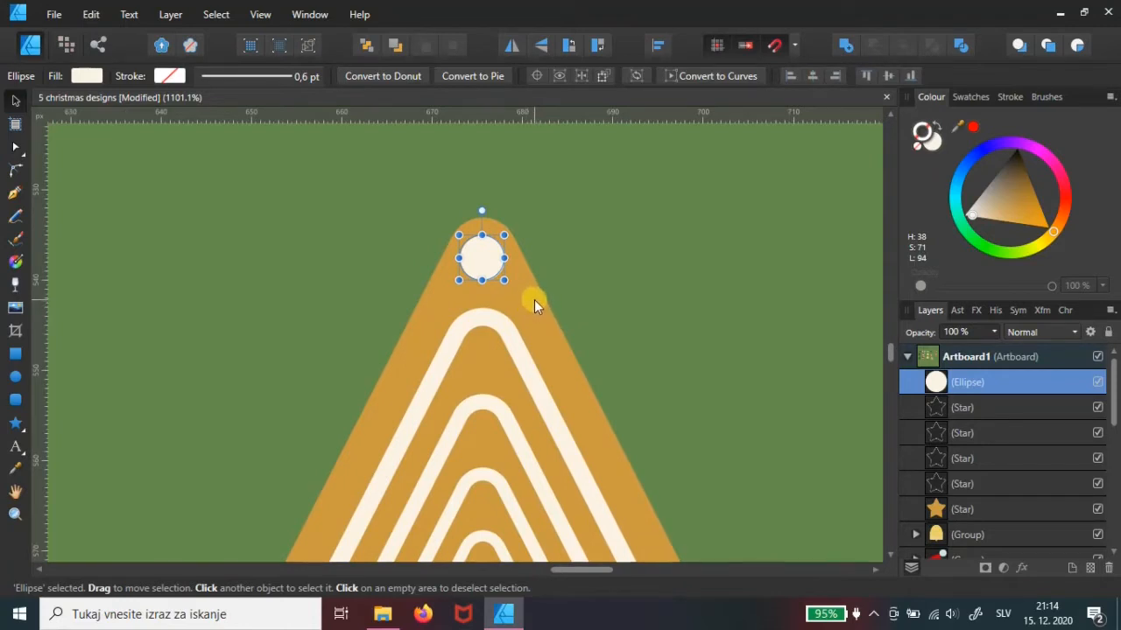
Subtract the small circle from the solid golden-brown star to cut a hanging hole in its tip.
{"action": "left_click", "coordinate": [963, 510]}
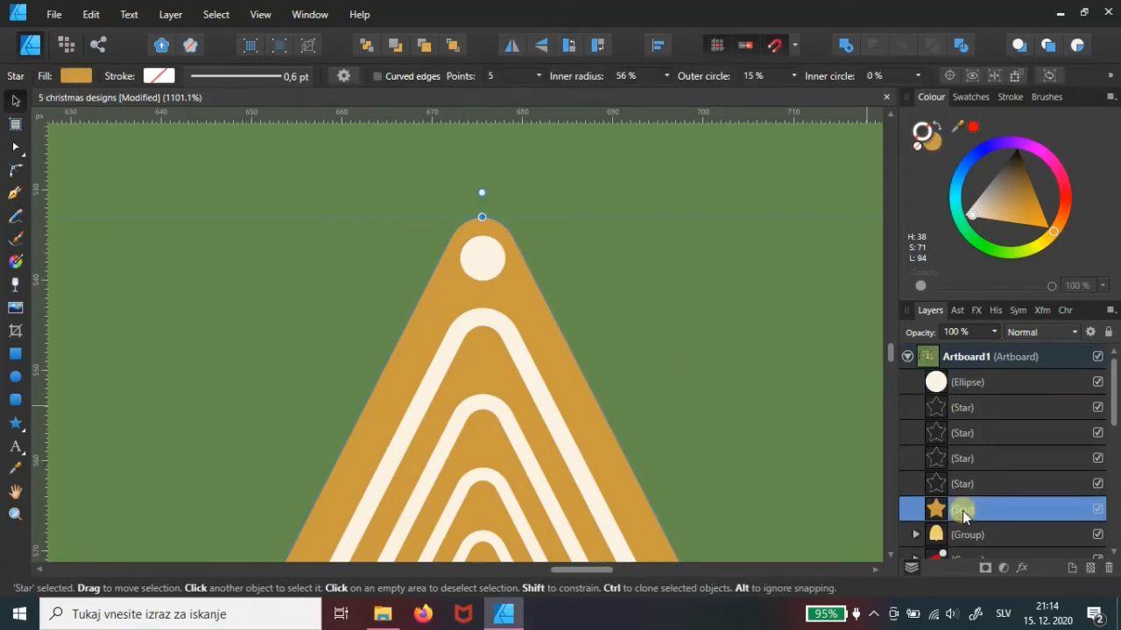
{"action": "left_click", "coordinate": [967, 383], "text": "ctrl"}
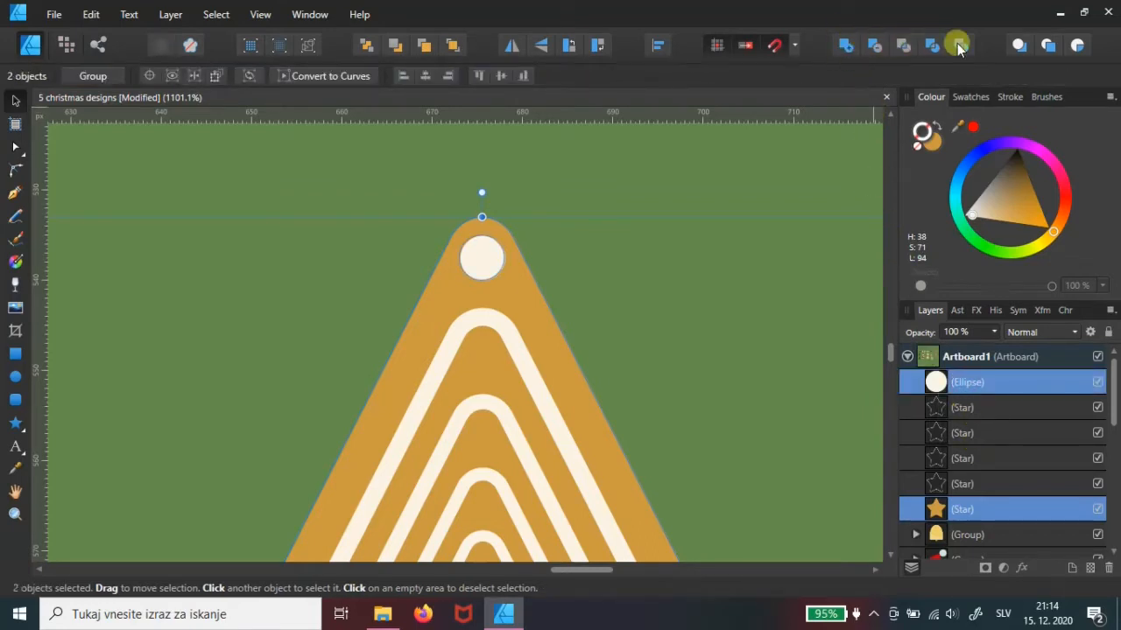
{"action": "left_click", "coordinate": [873, 46]}
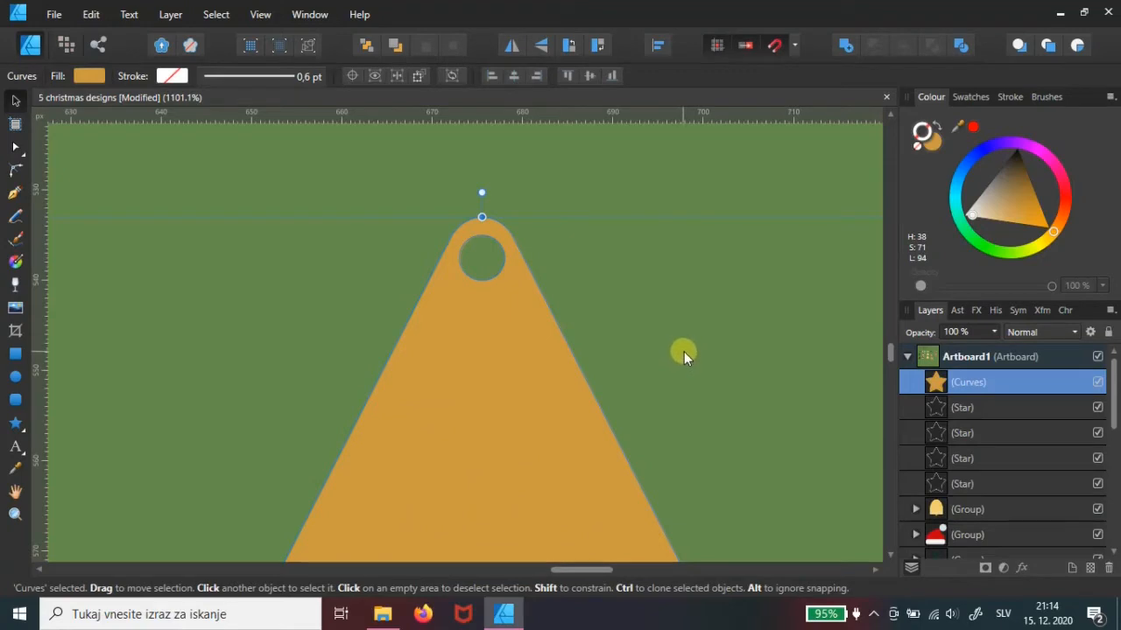
Move the solid star with the hole beneath the four cream star outlines in the layer order.
{"action": "scroll", "coordinate": [696, 332], "scroll_direction": "down", "scroll_amount": 5}
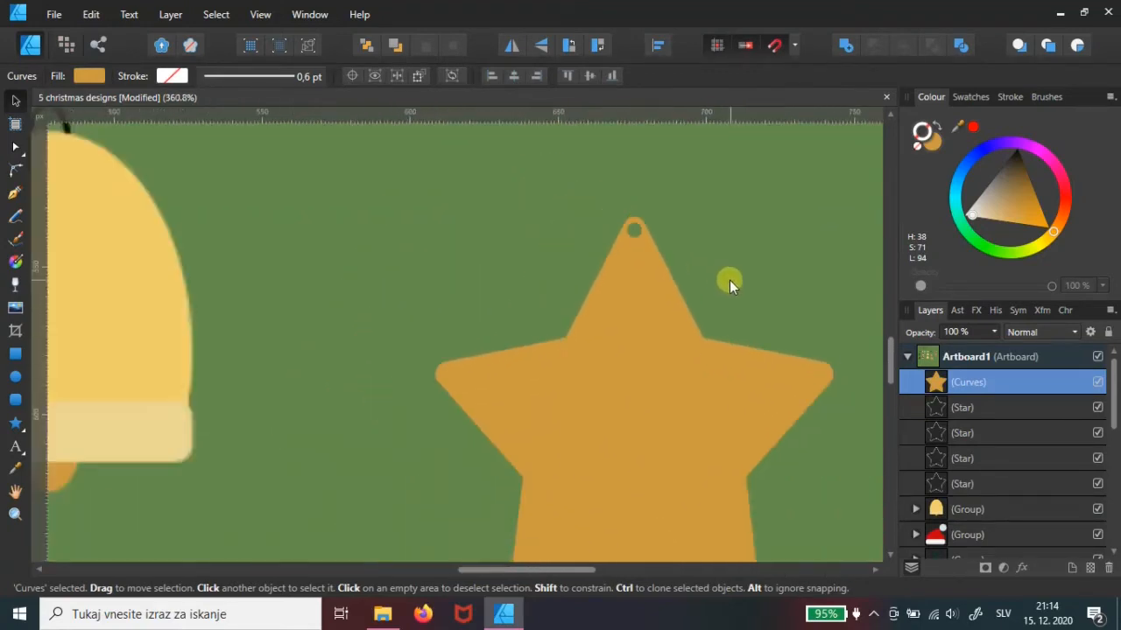
{"action": "left_click_drag", "start_coordinate": [729, 280], "coordinate": [653, 242]}
{"action": "left_click_drag", "start_coordinate": [966, 384], "coordinate": [956, 495]}
{"action": "scroll", "coordinate": [788, 385], "scroll_direction": "down", "scroll_amount": 3}
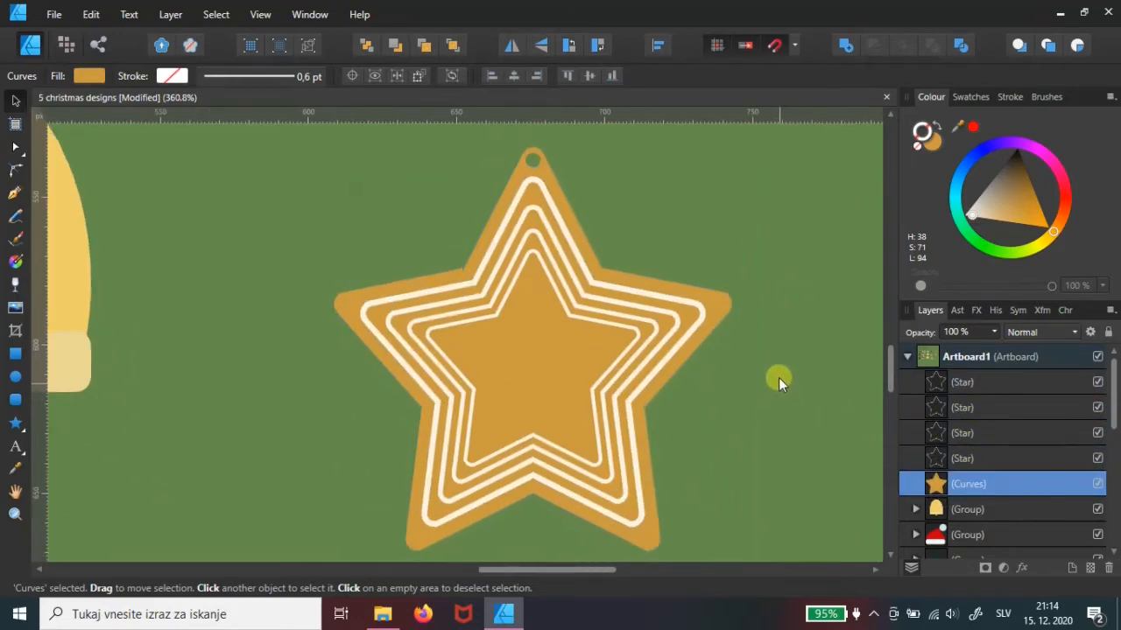
Group the four cream star outlines.
{"action": "scroll", "coordinate": [788, 383], "scroll_direction": "up", "scroll_amount": 1}
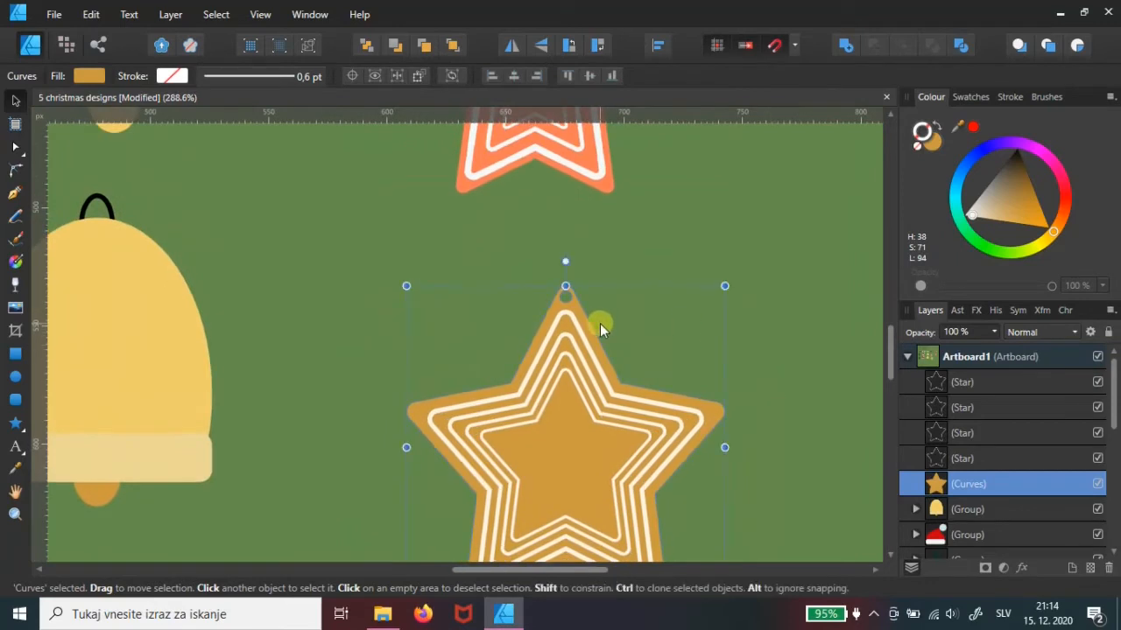
{"action": "scroll", "coordinate": [616, 330], "scroll_direction": "up", "scroll_amount": 2}
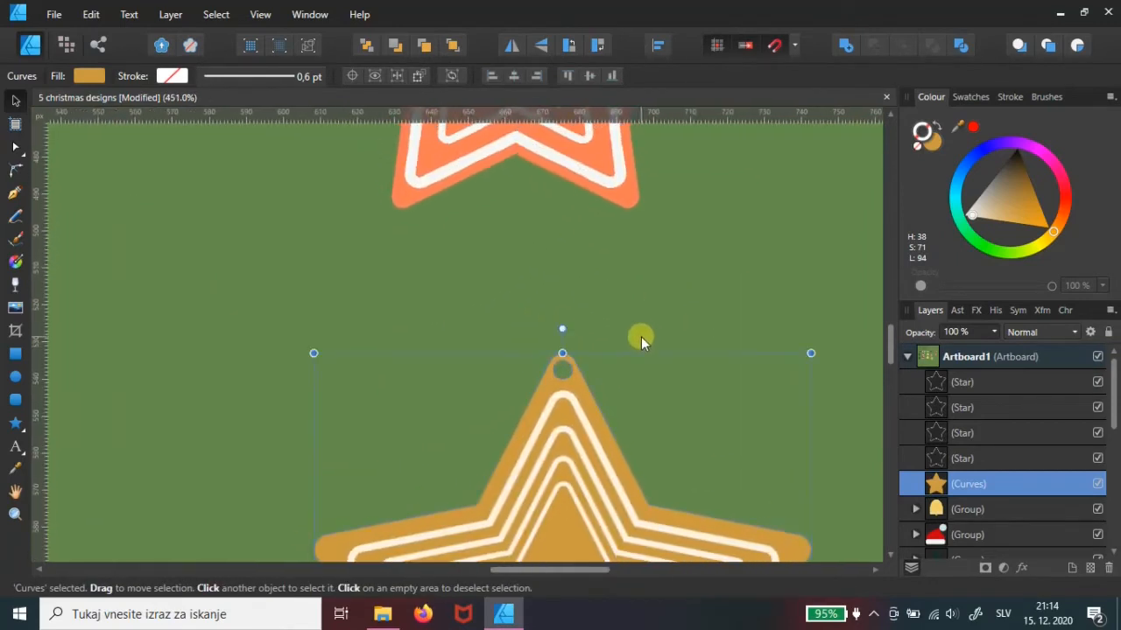
{"action": "left_click", "coordinate": [961, 460]}
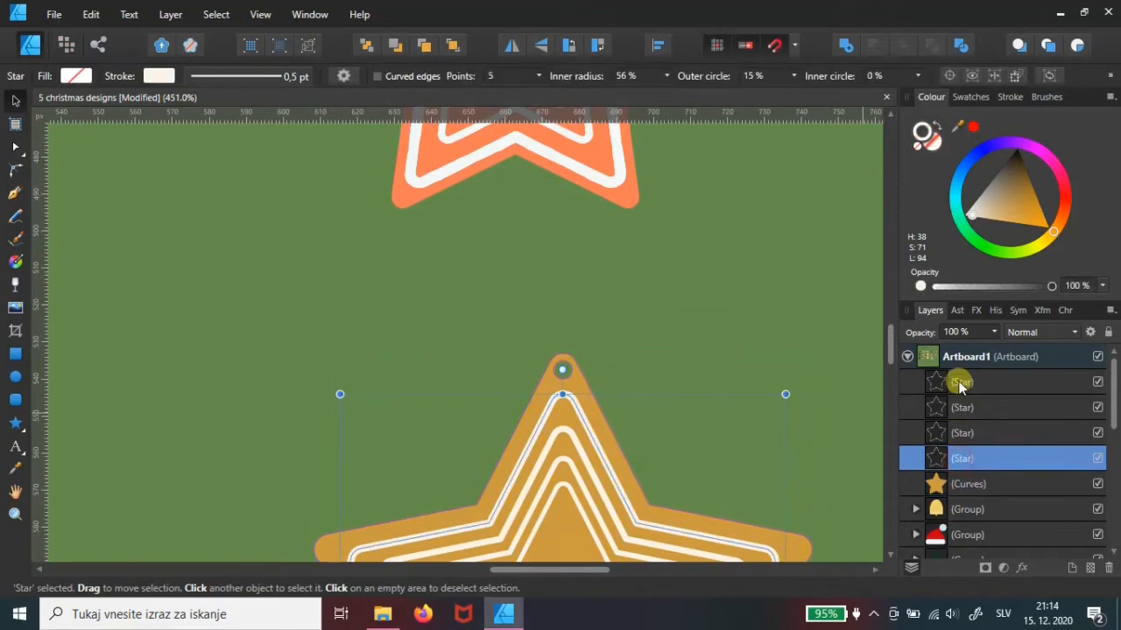
{"action": "left_click", "coordinate": [962, 383], "text": "ctrl"}
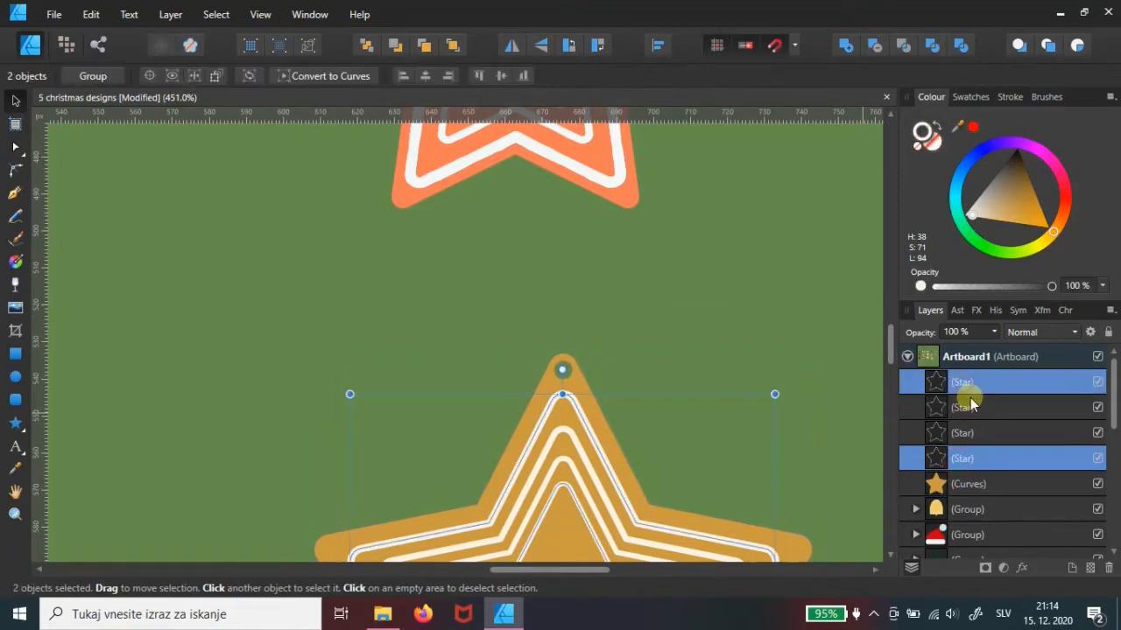
{"action": "left_click", "coordinate": [968, 408], "text": "ctrl"}
{"action": "left_click", "coordinate": [968, 435], "text": "ctrl"}
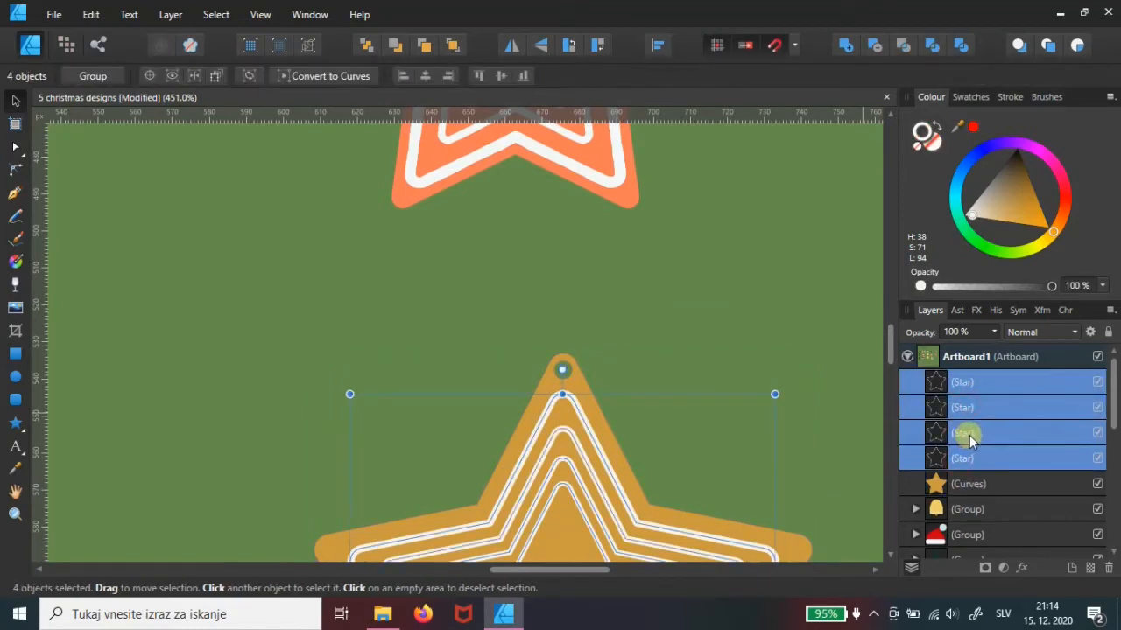
{"action": "key", "text": "ctrl+g"}
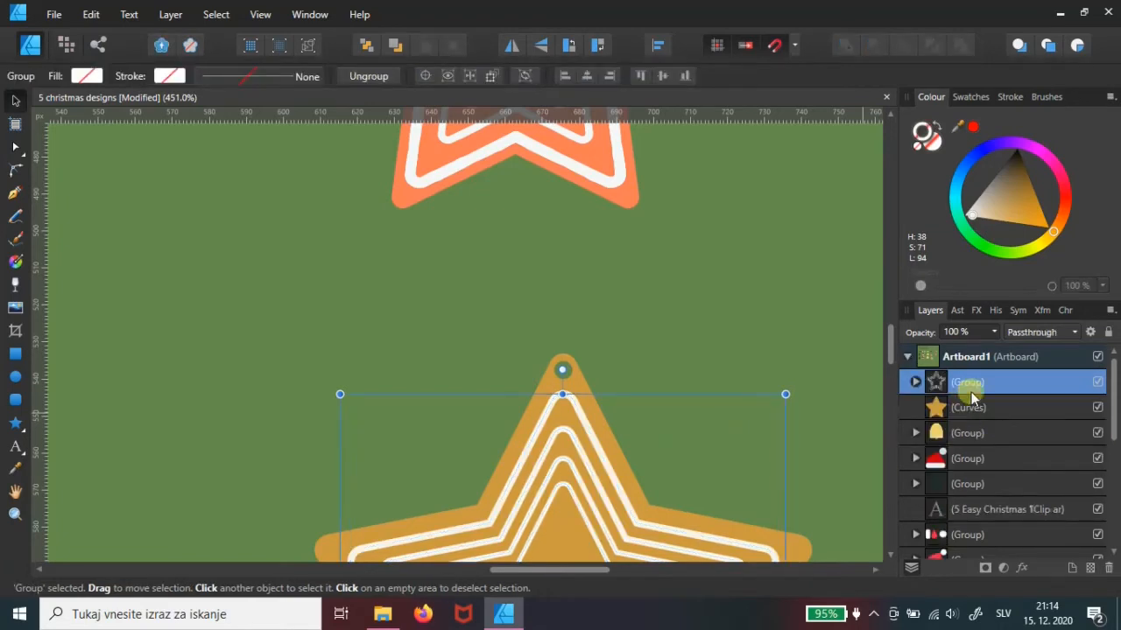
Choose the Vector Brush tool with the second solid 20 px stroke after the dotted one in Fineliner Brushes.
{"action": "scroll", "coordinate": [659, 315], "scroll_direction": "down", "scroll_amount": 2}
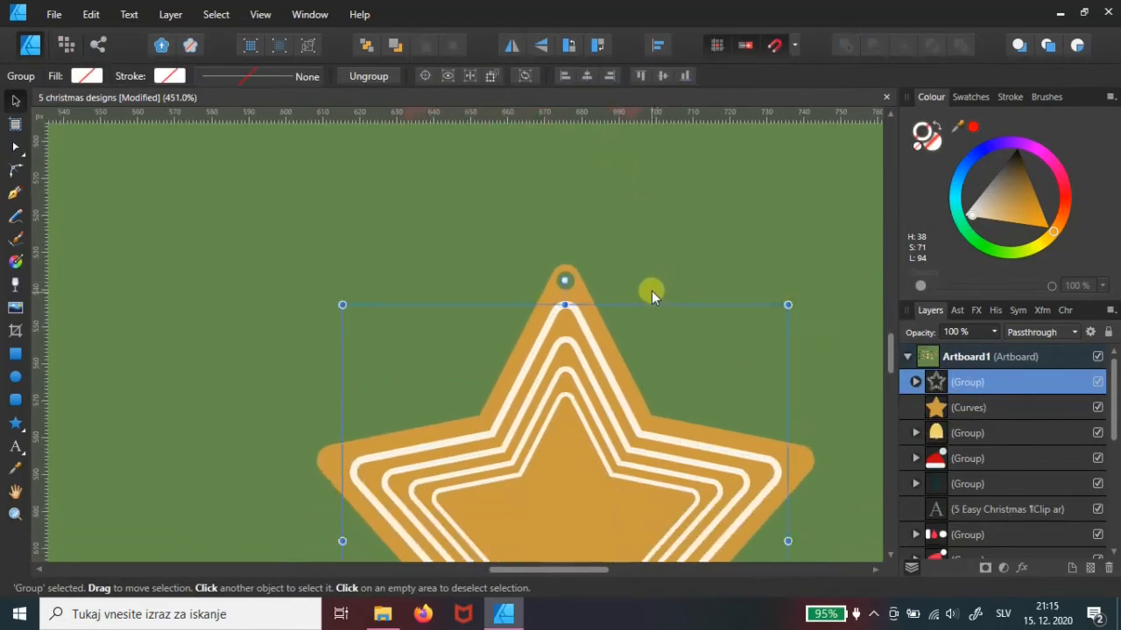
{"action": "scroll", "coordinate": [655, 324], "scroll_direction": "up", "scroll_amount": 2}
{"action": "scroll", "coordinate": [657, 364], "scroll_direction": "down", "scroll_amount": 3}
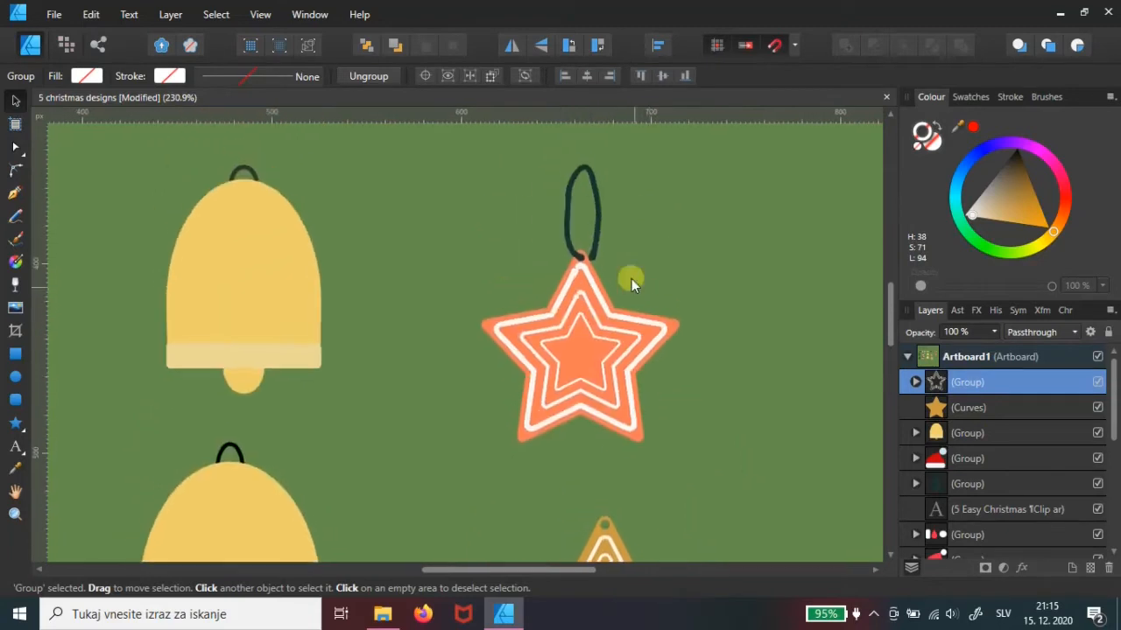
{"action": "scroll", "coordinate": [639, 320], "scroll_direction": "down", "scroll_amount": 3}
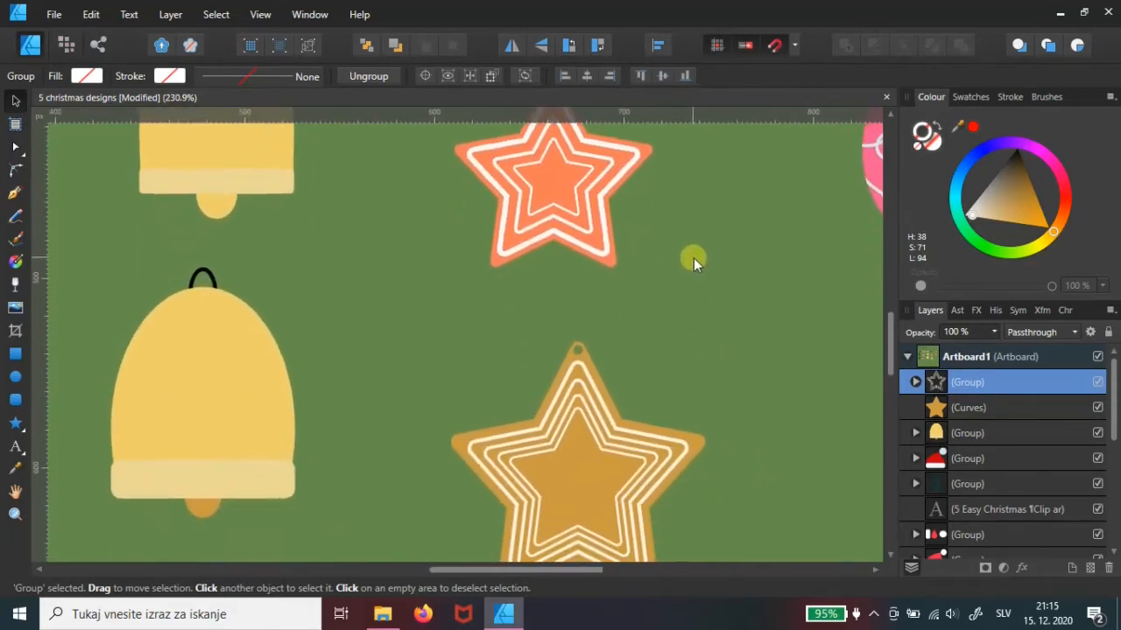
{"action": "left_click", "coordinate": [15, 243]}
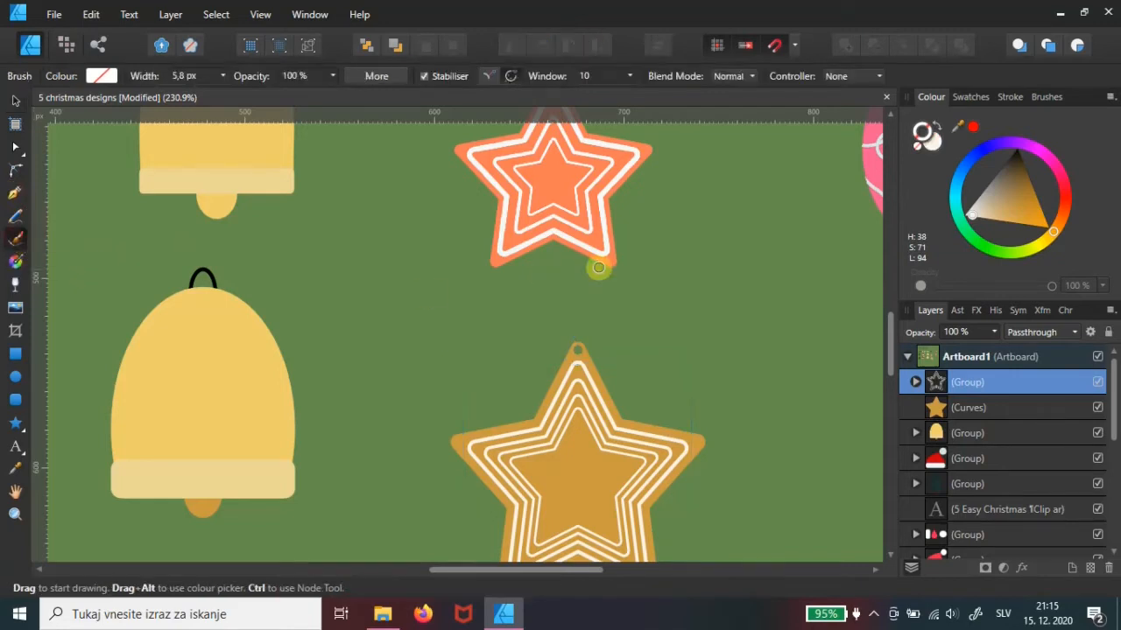
{"action": "left_click", "coordinate": [1043, 97]}
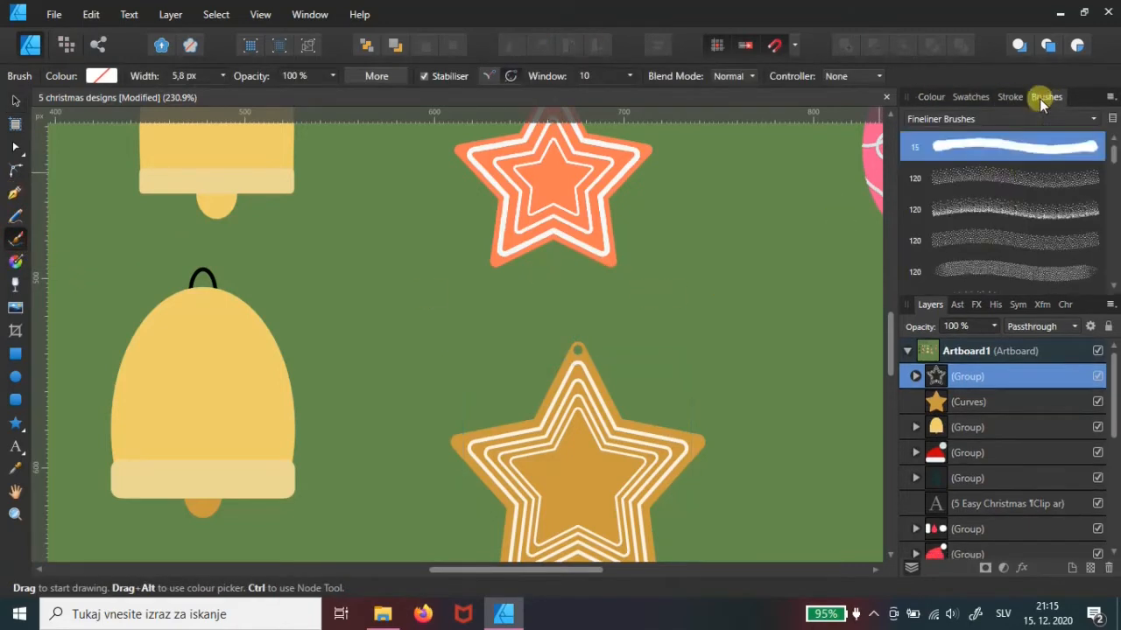
{"action": "scroll", "coordinate": [1021, 239], "scroll_direction": "down", "scroll_amount": 8}
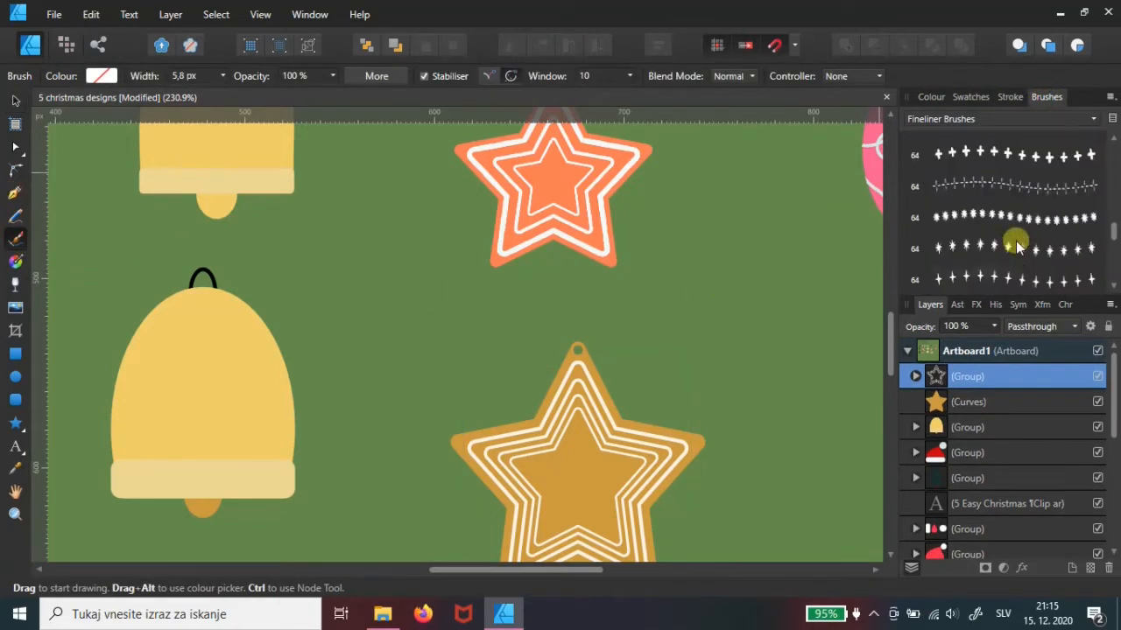
{"action": "scroll", "coordinate": [1015, 237], "scroll_direction": "down", "scroll_amount": 1}
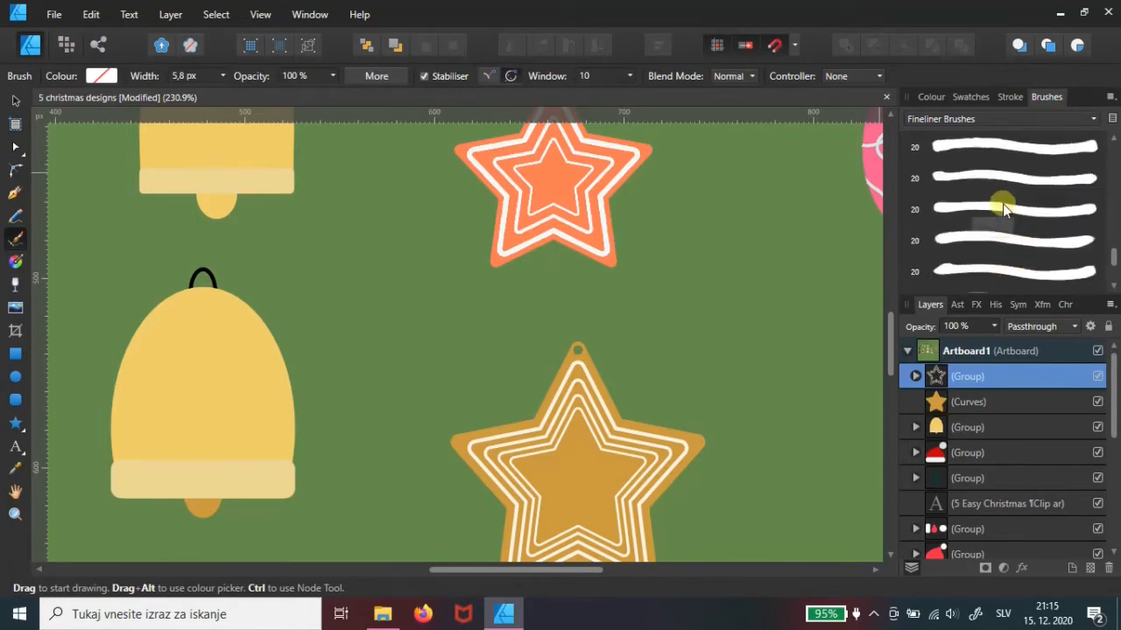
{"action": "scroll", "coordinate": [1012, 259], "scroll_direction": "up", "scroll_amount": 3}
{"action": "scroll", "coordinate": [1115, 247], "scroll_direction": "down", "scroll_amount": 3}
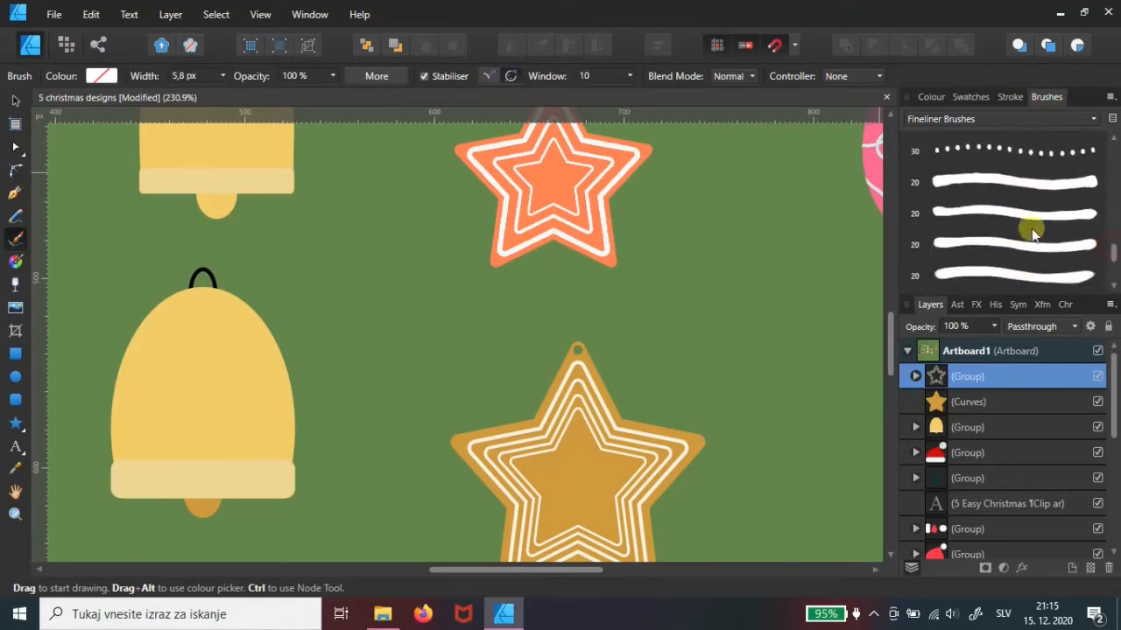
{"action": "left_click", "coordinate": [1011, 215]}
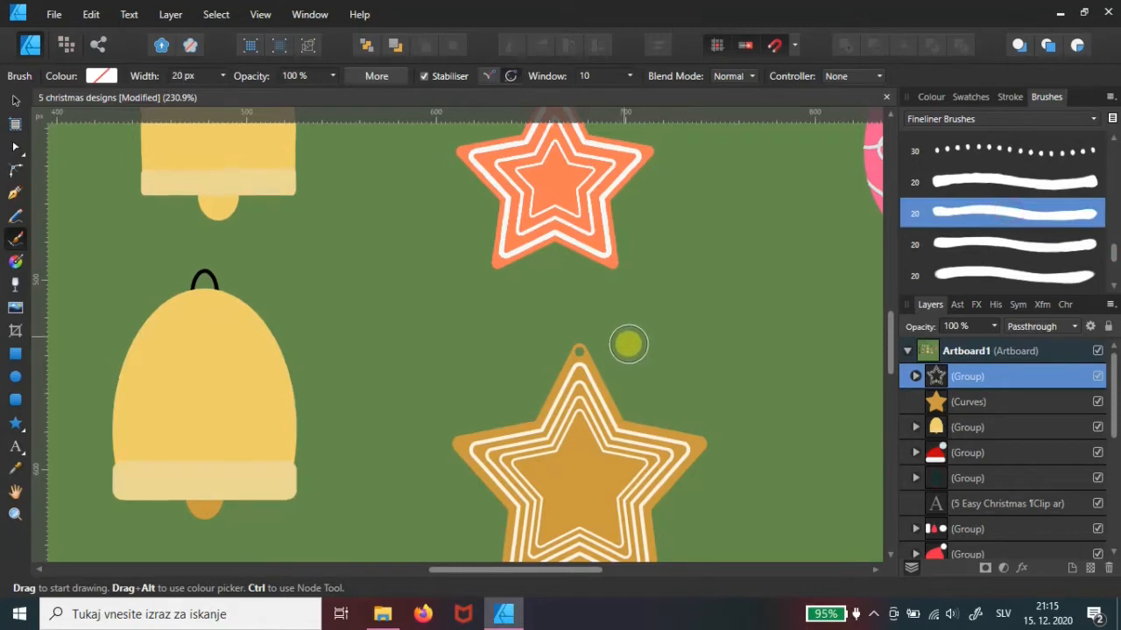
Set the brush width to 7.8 px and paint a black hanging loop from the hole in the star's tip.
{"action": "scroll", "coordinate": [628, 345], "scroll_direction": "left", "scroll_amount": 1}
{"action": "scroll", "coordinate": [628, 345], "scroll_direction": "up", "scroll_amount": 1}
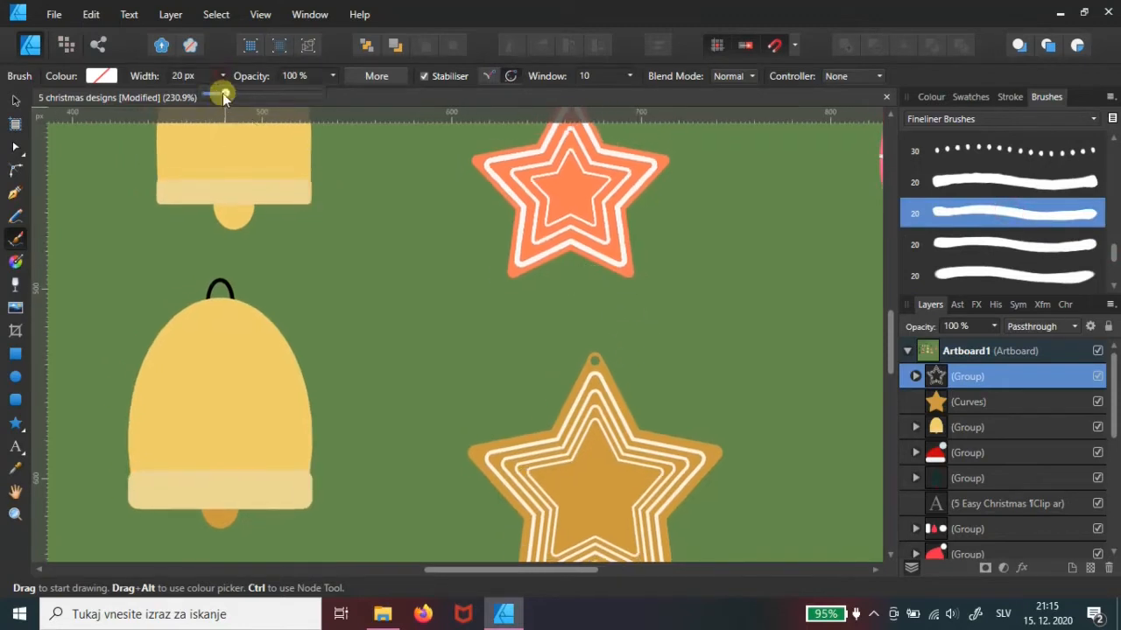
{"action": "left_click_drag", "start_coordinate": [223, 93], "coordinate": [216, 93]}
{"action": "scroll", "coordinate": [597, 329], "scroll_direction": "left", "scroll_amount": 1}
{"action": "left_click", "coordinate": [222, 75]}
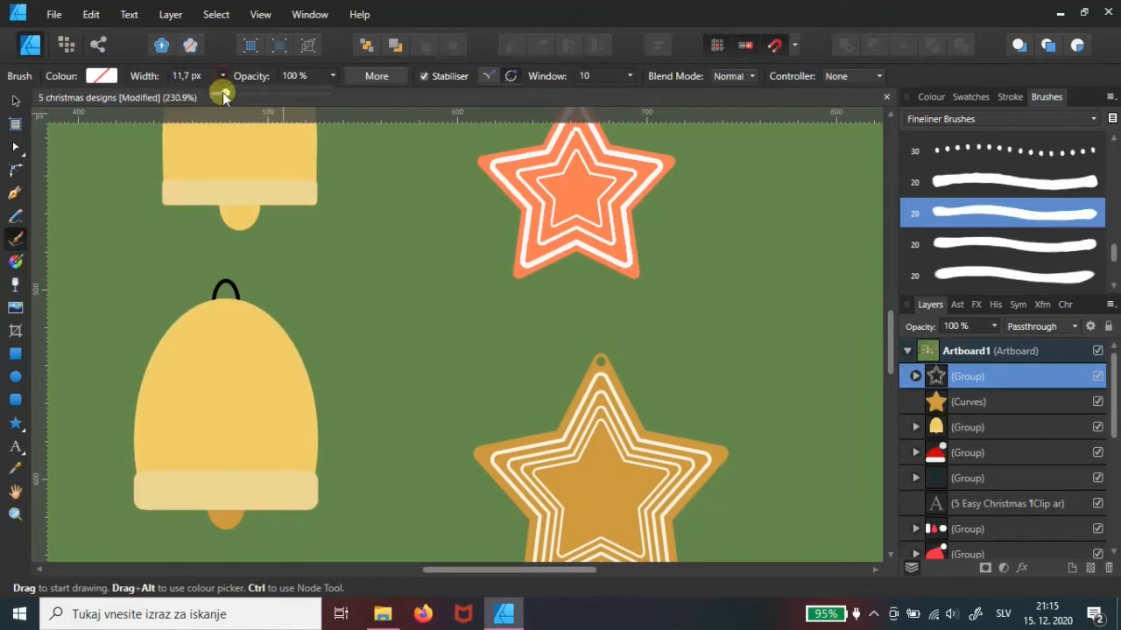
{"action": "left_click_drag", "start_coordinate": [223, 92], "coordinate": [220, 92]}
{"action": "scroll", "coordinate": [508, 271], "scroll_direction": "down", "scroll_amount": 1}
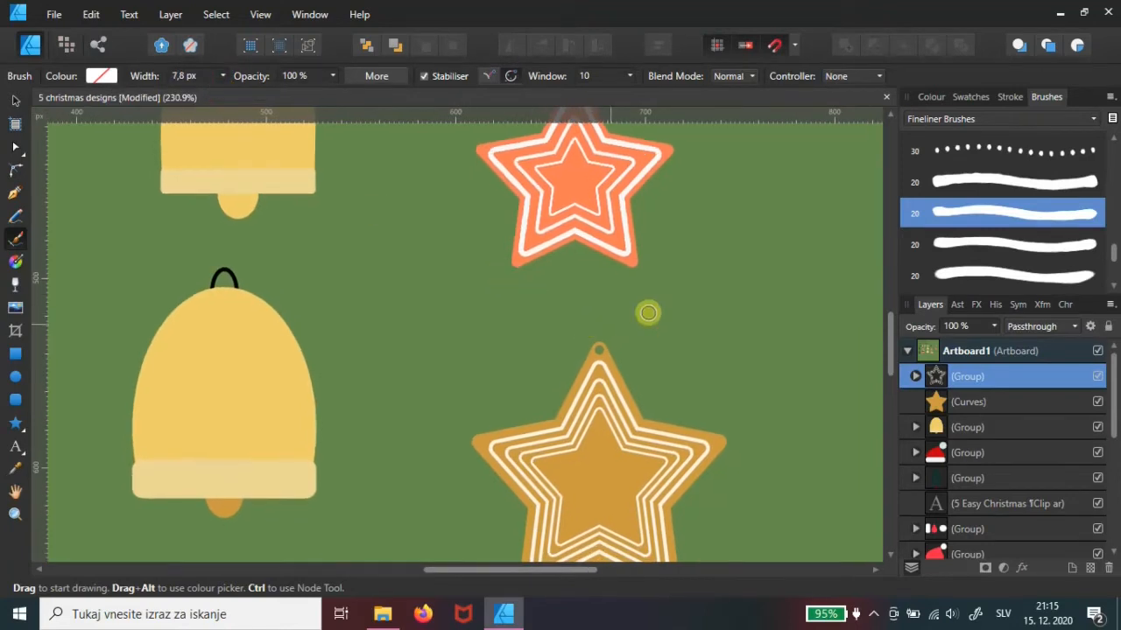
{"action": "mouse_move", "coordinate": [599, 351]}
{"action": "left_mouse_down"}
{"action": "mouse_move", "coordinate": [571, 267]}
{"action": "mouse_move", "coordinate": [600, 224]}
{"action": "mouse_move", "coordinate": [622, 221]}
{"action": "mouse_move", "coordinate": [647, 300]}
{"action": "mouse_move", "coordinate": [609, 366]}
{"action": "left_mouse_up"}
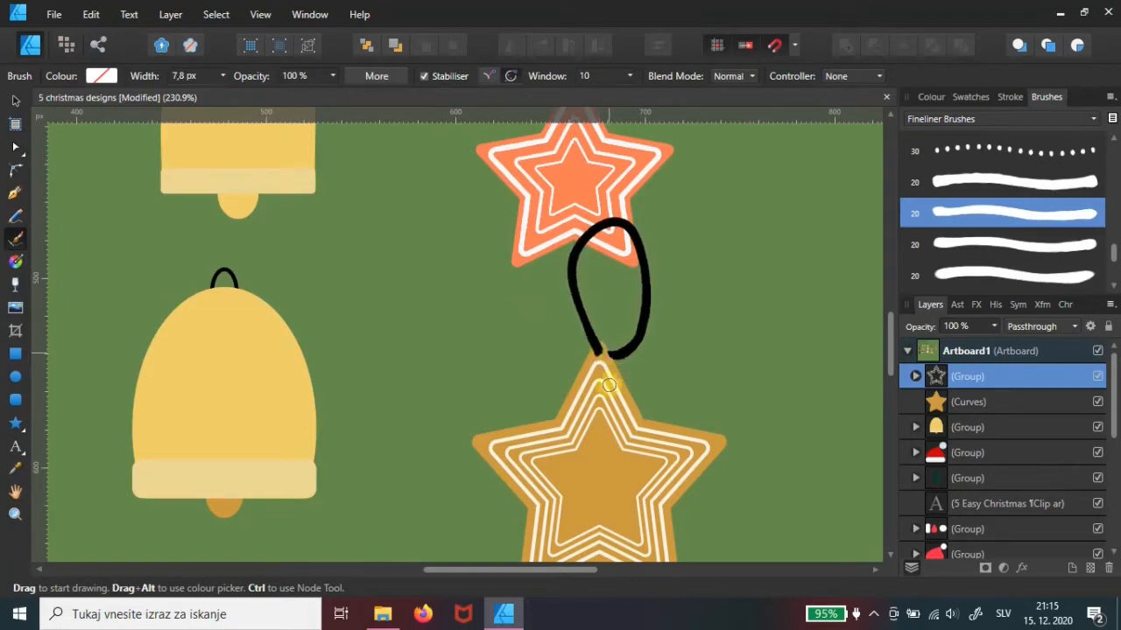
Move the black loop's two end nodes so one lies over the hole and the other at the star tip's right edge.
{"action": "scroll", "coordinate": [608, 385], "scroll_direction": "up", "scroll_amount": 6}
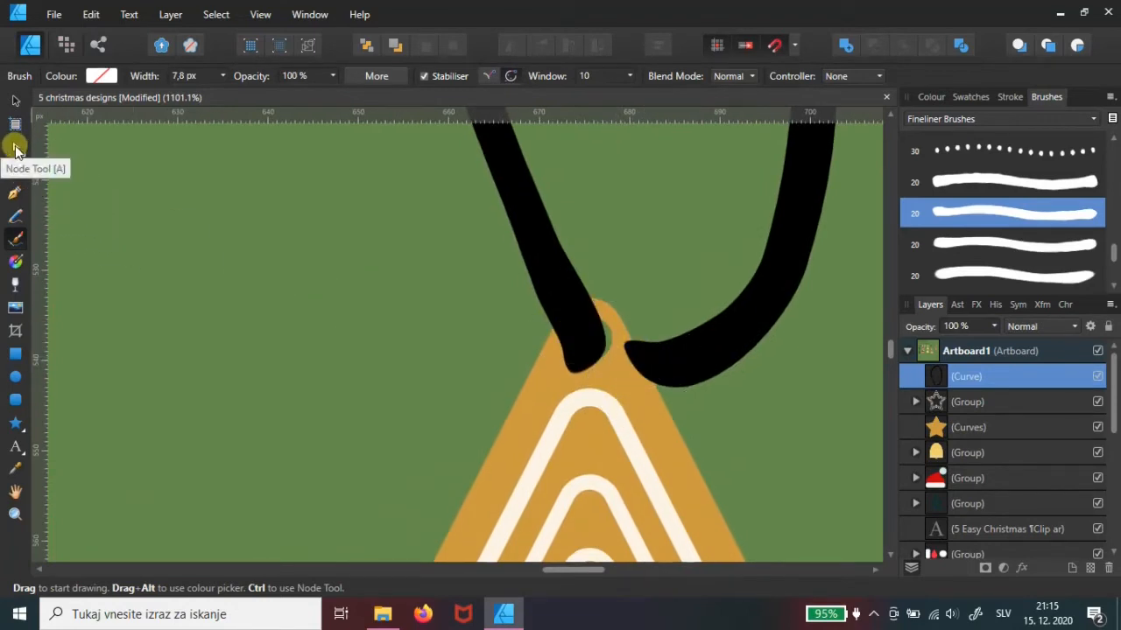
{"action": "left_click", "coordinate": [16, 147]}
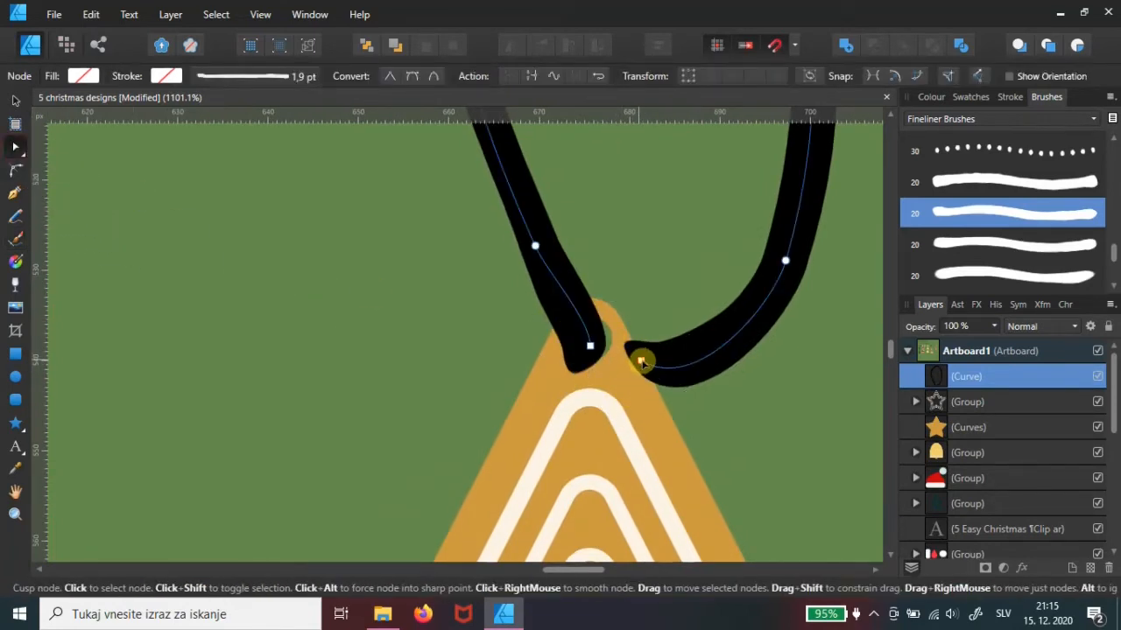
{"action": "left_click_drag", "start_coordinate": [640, 361], "coordinate": [652, 368]}
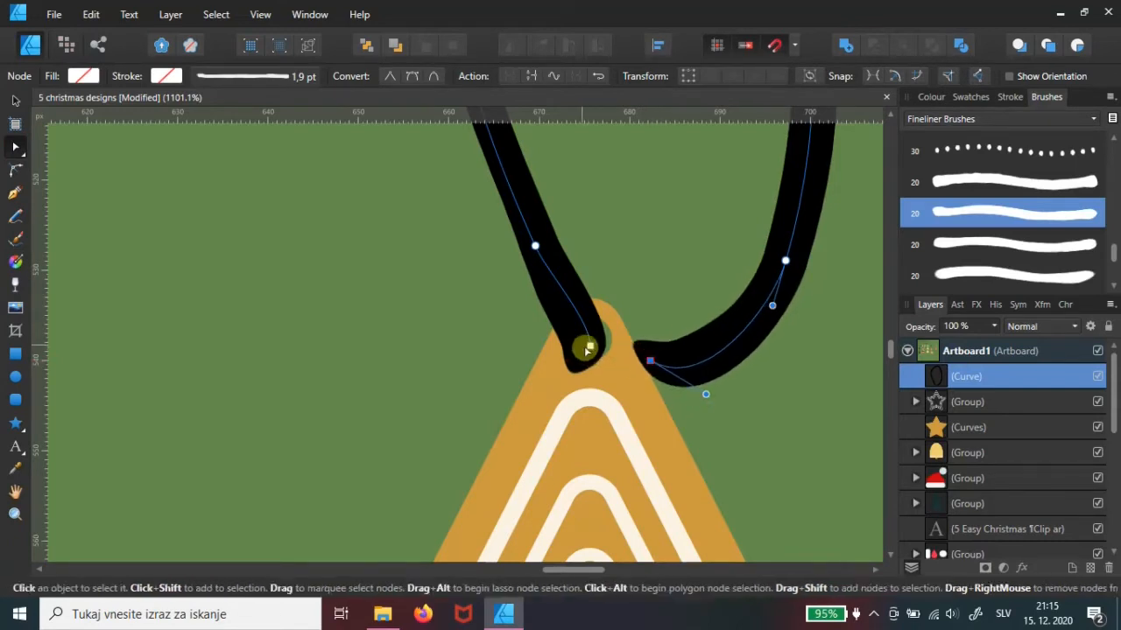
{"action": "left_click_drag", "start_coordinate": [591, 344], "coordinate": [599, 339]}
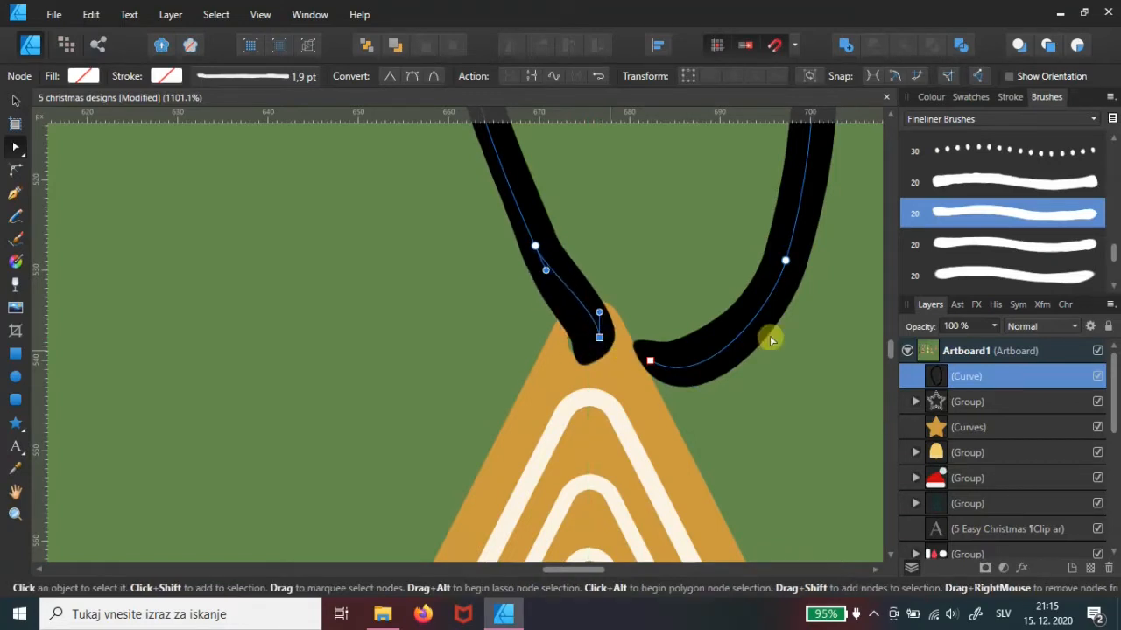
Set the loop's stroke width to 1.4 pt and refit its end nodes to the hole and the edge of the star's tip.
{"action": "left_click", "coordinate": [1010, 96]}
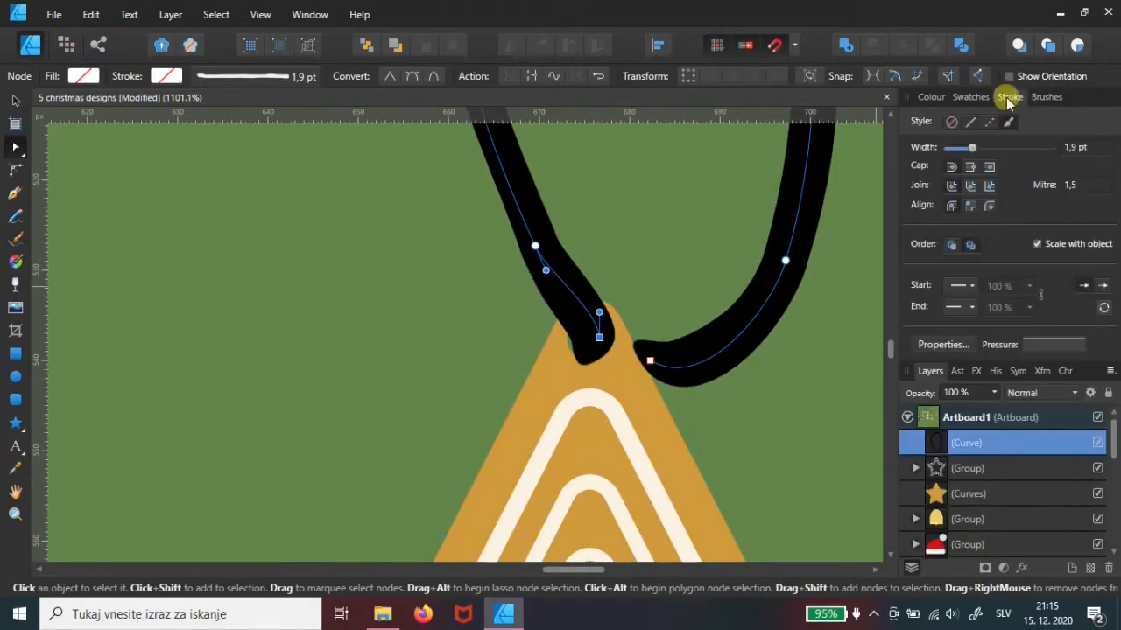
{"action": "left_click_drag", "start_coordinate": [972, 147], "coordinate": [971, 148]}
{"action": "left_click", "coordinate": [599, 337]}
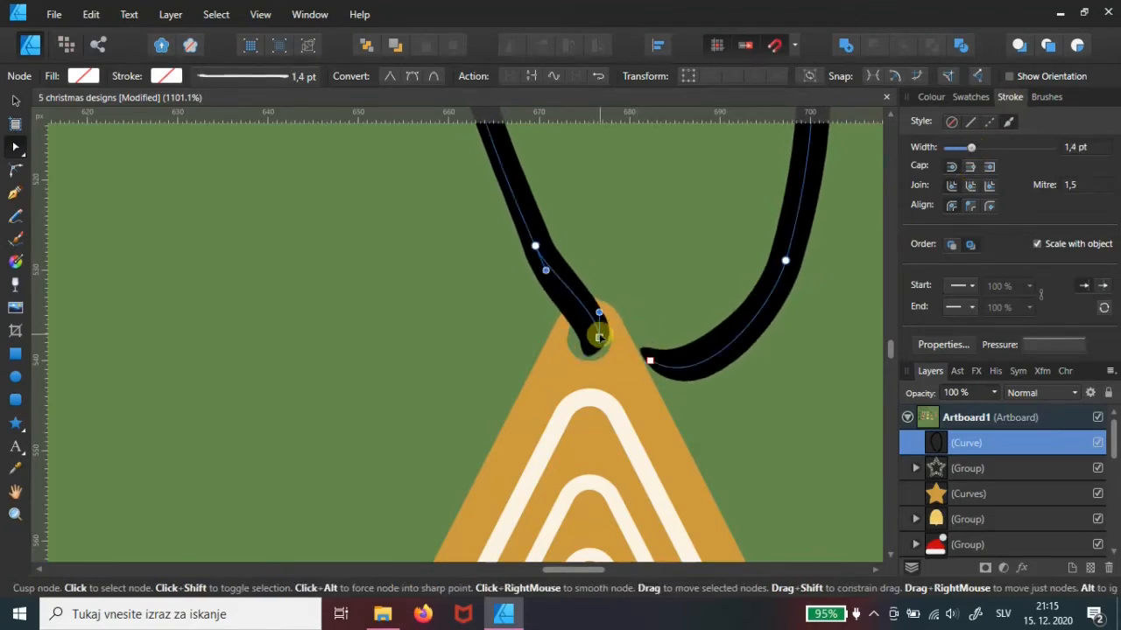
{"action": "mouse_move", "coordinate": [596, 344]}
{"action": "left_mouse_down"}
{"action": "mouse_move", "coordinate": [591, 321]}
{"action": "mouse_move", "coordinate": [581, 331]}
{"action": "mouse_move", "coordinate": [589, 338]}
{"action": "left_mouse_up"}
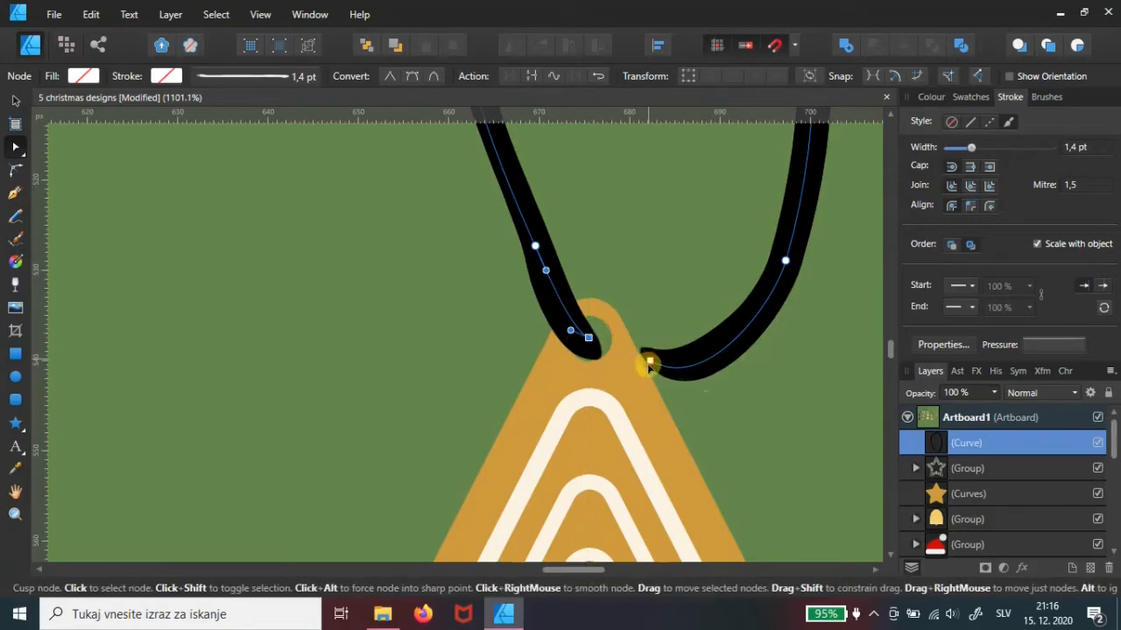
{"action": "left_click_drag", "start_coordinate": [649, 365], "coordinate": [645, 372]}
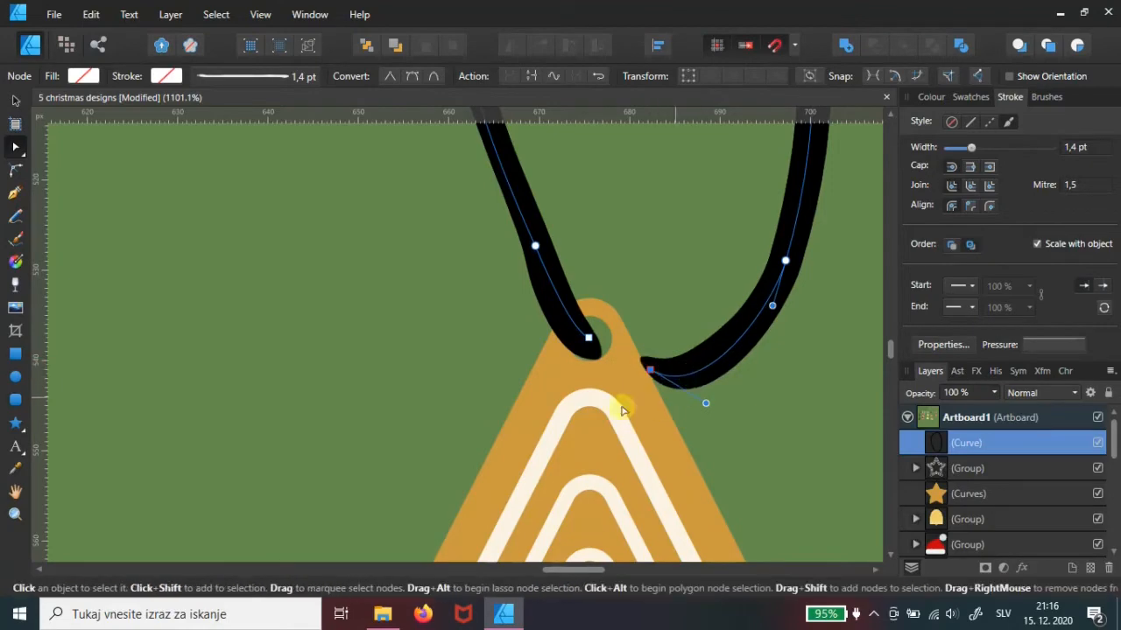
Group the hanging loop with the cream outlines and the solid gold star.
{"action": "scroll", "coordinate": [646, 372], "scroll_direction": "down", "scroll_amount": 10}
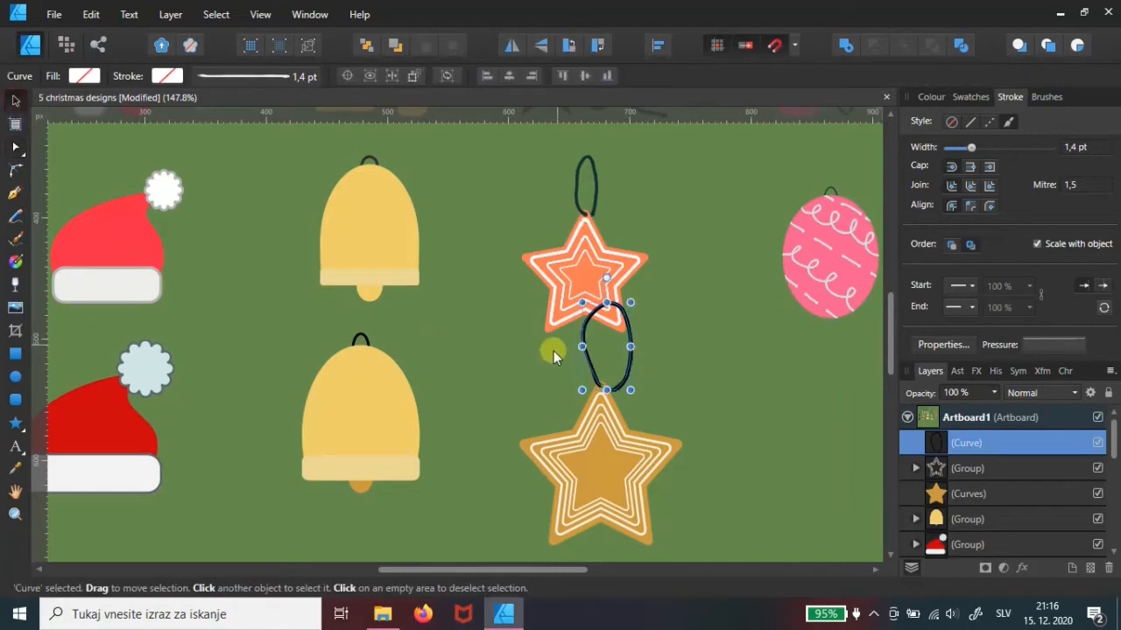
{"action": "mouse_move", "coordinate": [556, 350]}
{"action": "left_mouse_down"}
{"action": "mouse_move", "coordinate": [621, 408]}
{"action": "mouse_move", "coordinate": [642, 443]}
{"action": "mouse_move", "coordinate": [637, 466]}
{"action": "left_mouse_up"}
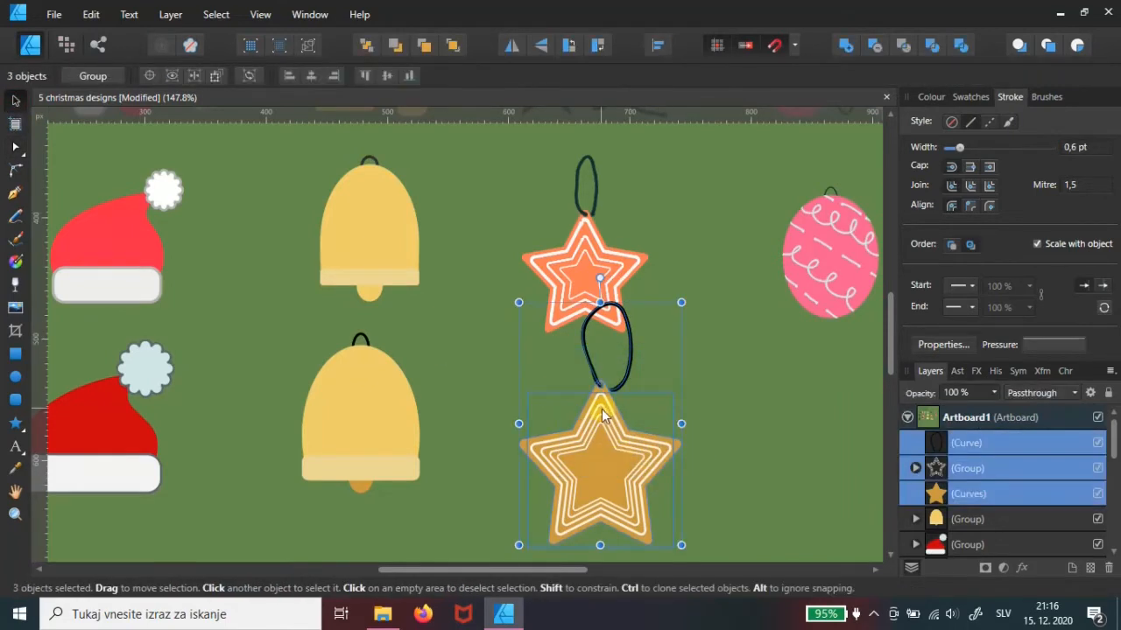
{"action": "key", "text": "ctrl+g"}
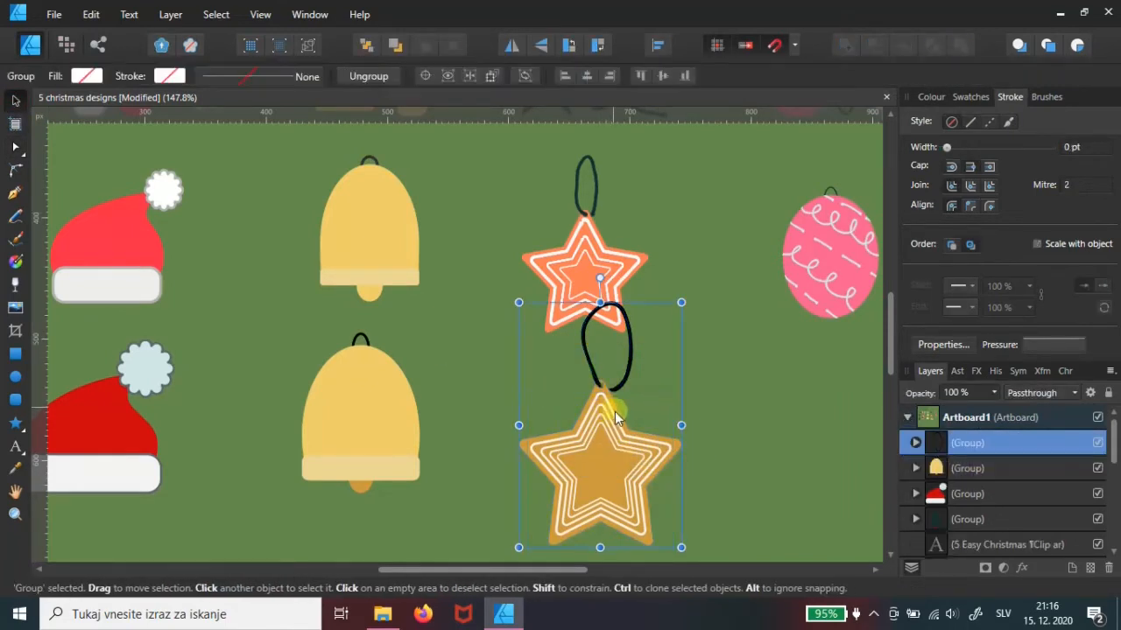
Scale the grouped star ornament down and place it directly below the orange sample star.
{"action": "left_click_drag", "start_coordinate": [682, 304], "coordinate": [617, 411]}
{"action": "left_click_drag", "start_coordinate": [555, 506], "coordinate": [576, 462]}
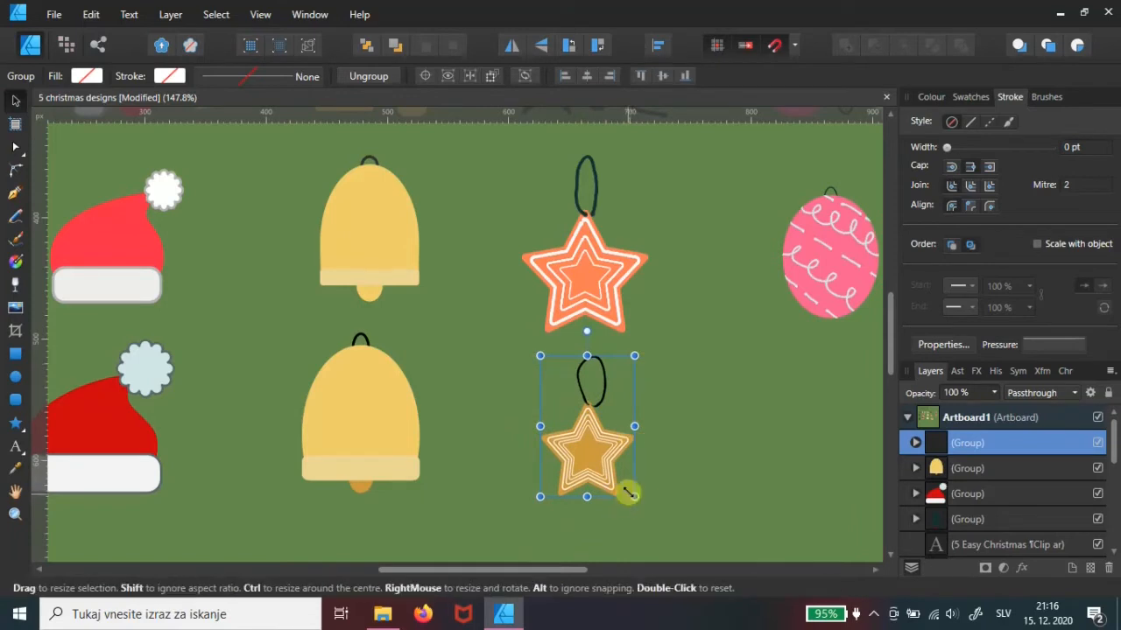
{"action": "left_click_drag", "start_coordinate": [634, 493], "coordinate": [649, 514]}
{"action": "left_click_drag", "start_coordinate": [597, 461], "coordinate": [586, 455]}
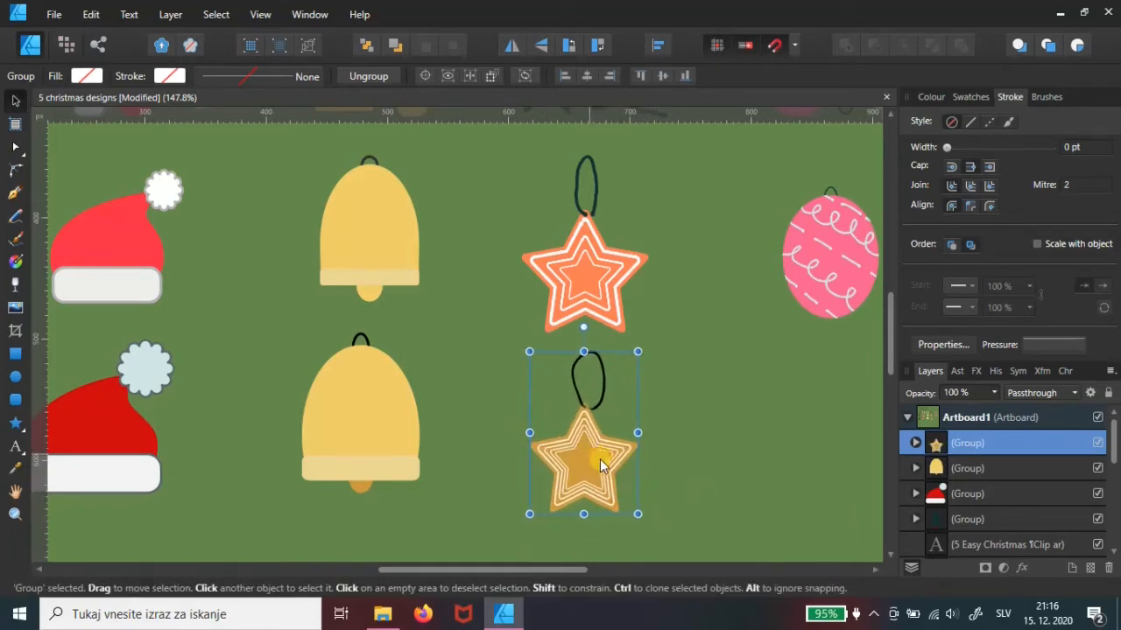
Examine the pink ornament sample and the circle, small ring and curly stroke it is built from.
{"action": "scroll", "coordinate": [675, 430], "scroll_direction": "right", "scroll_amount": 2}
{"action": "scroll", "coordinate": [642, 401], "scroll_direction": "right", "scroll_amount": 2}
{"action": "scroll", "coordinate": [663, 454], "scroll_direction": "up", "scroll_amount": 1}
{"action": "scroll", "coordinate": [669, 418], "scroll_direction": "up", "scroll_amount": 3}
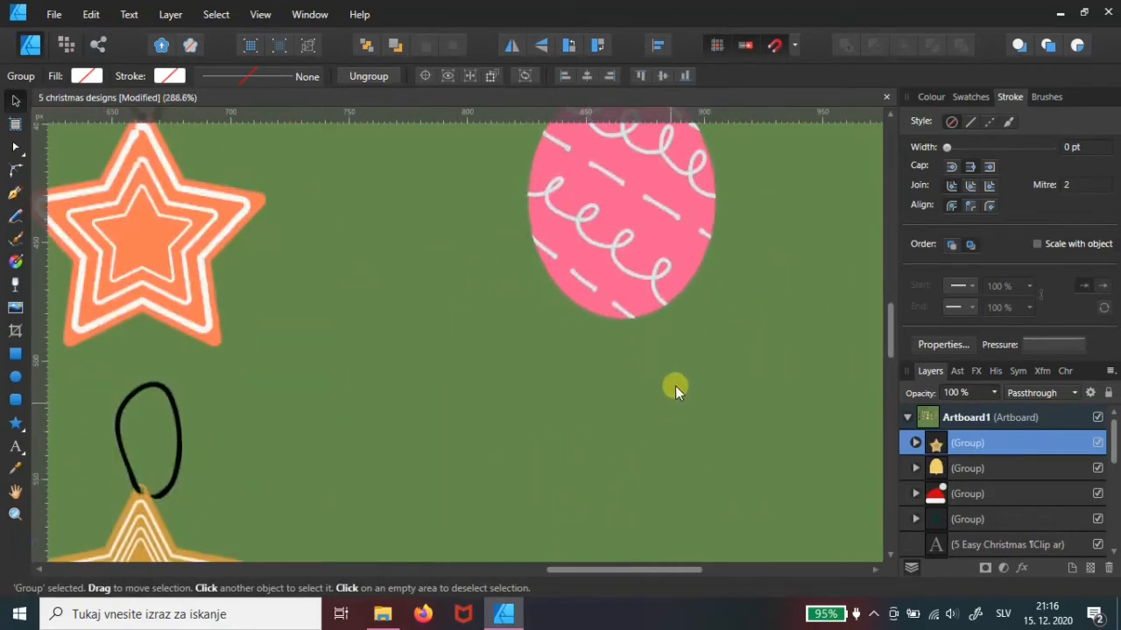
{"action": "scroll", "coordinate": [684, 364], "scroll_direction": "down", "scroll_amount": 4}
{"action": "scroll", "coordinate": [684, 363], "scroll_direction": "up", "scroll_amount": 2}
{"action": "scroll", "coordinate": [665, 368], "scroll_direction": "right", "scroll_amount": 1}
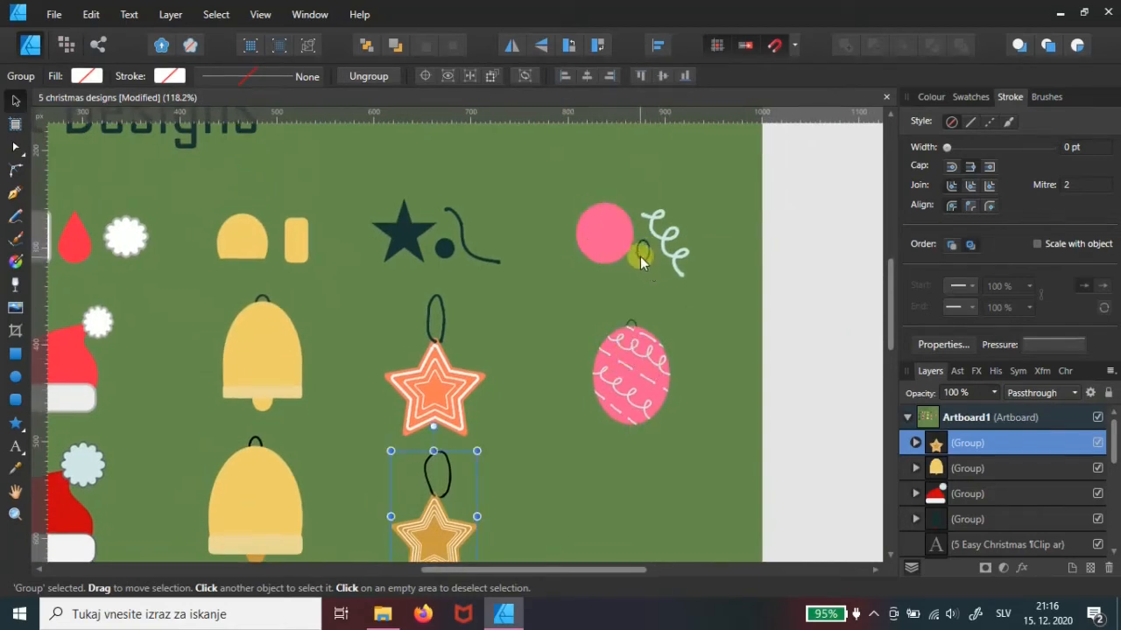
{"action": "scroll", "coordinate": [644, 254], "scroll_direction": "up", "scroll_amount": 6}
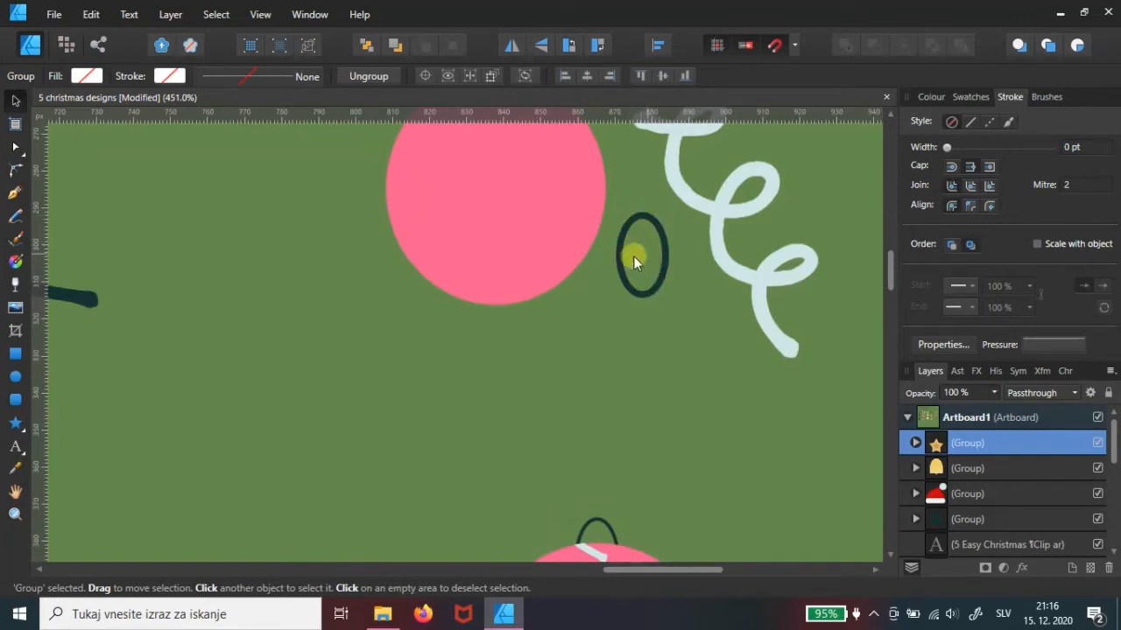
{"action": "scroll", "coordinate": [650, 257], "scroll_direction": "down", "scroll_amount": 2}
{"action": "left_click_drag", "start_coordinate": [648, 256], "coordinate": [645, 310]}
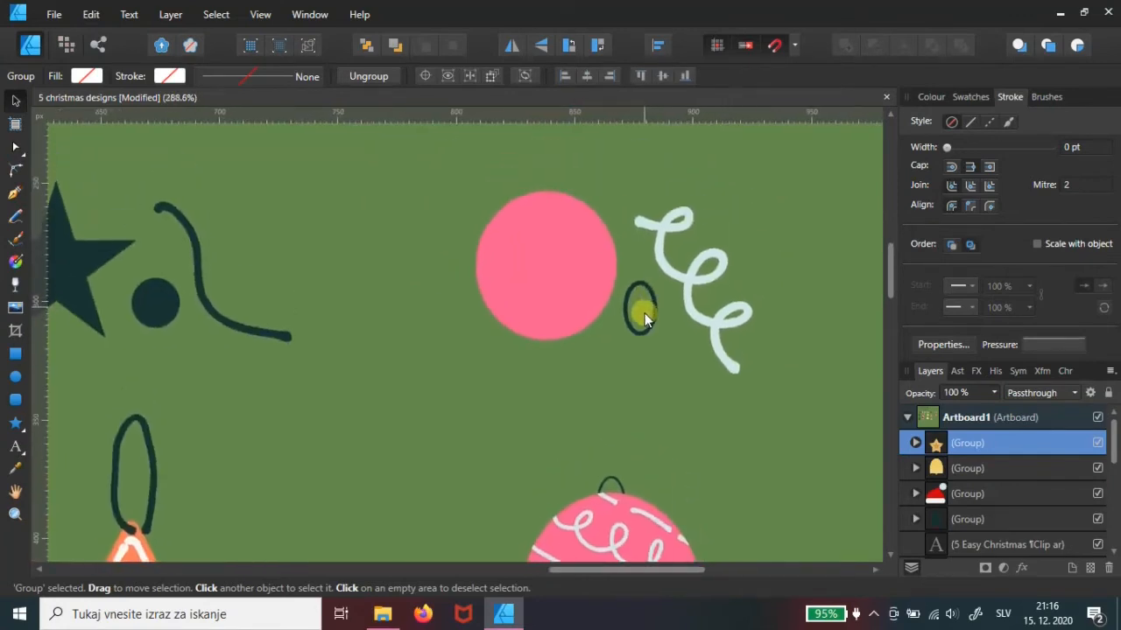
{"action": "scroll", "coordinate": [705, 536], "scroll_direction": "down", "scroll_amount": 2}
{"action": "mouse_move", "coordinate": [705, 536]}
{"action": "left_mouse_down"}
{"action": "mouse_move", "coordinate": [673, 480]}
{"action": "mouse_move", "coordinate": [648, 285]}
{"action": "left_mouse_up"}
{"action": "mouse_move", "coordinate": [623, 480]}
{"action": "left_mouse_down"}
{"action": "mouse_move", "coordinate": [593, 422]}
{"action": "mouse_move", "coordinate": [604, 263]}
{"action": "left_mouse_up"}
{"action": "left_click_drag", "start_coordinate": [583, 397], "coordinate": [619, 374]}
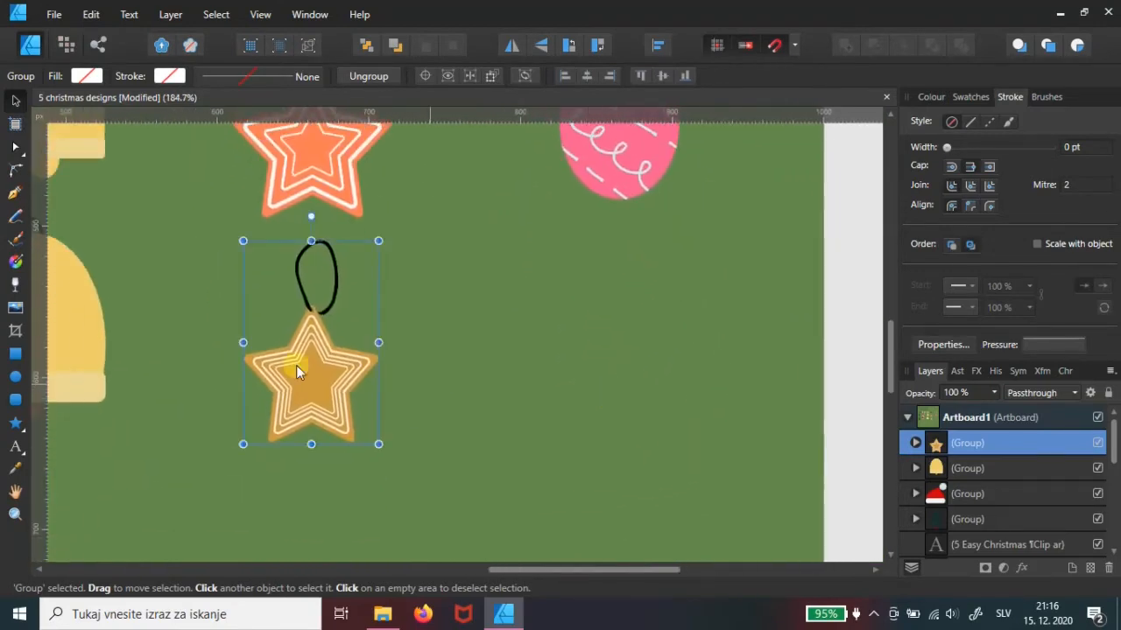
Draw a large upright ellipse below the pink ornament sample and a small upright ellipse overlapping its top edge.
{"action": "left_click", "coordinate": [15, 378]}
{"action": "left_click_drag", "start_coordinate": [543, 274], "coordinate": [721, 498]}
{"action": "scroll", "coordinate": [632, 431], "scroll_direction": "up", "scroll_amount": 2}
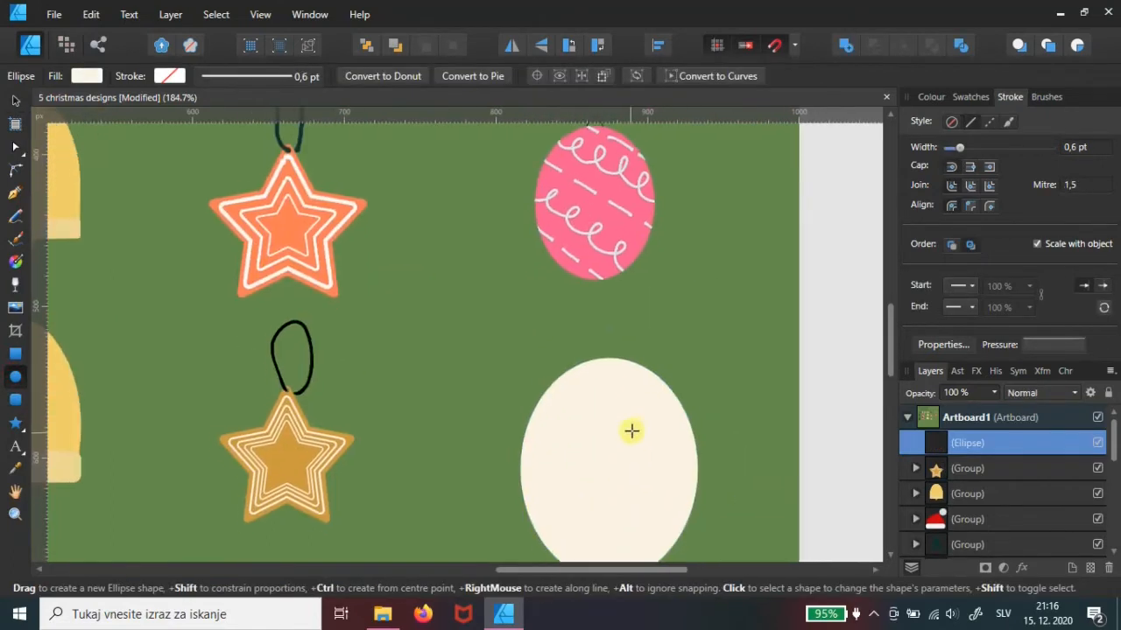
{"action": "left_click_drag", "start_coordinate": [585, 331], "coordinate": [616, 383]}
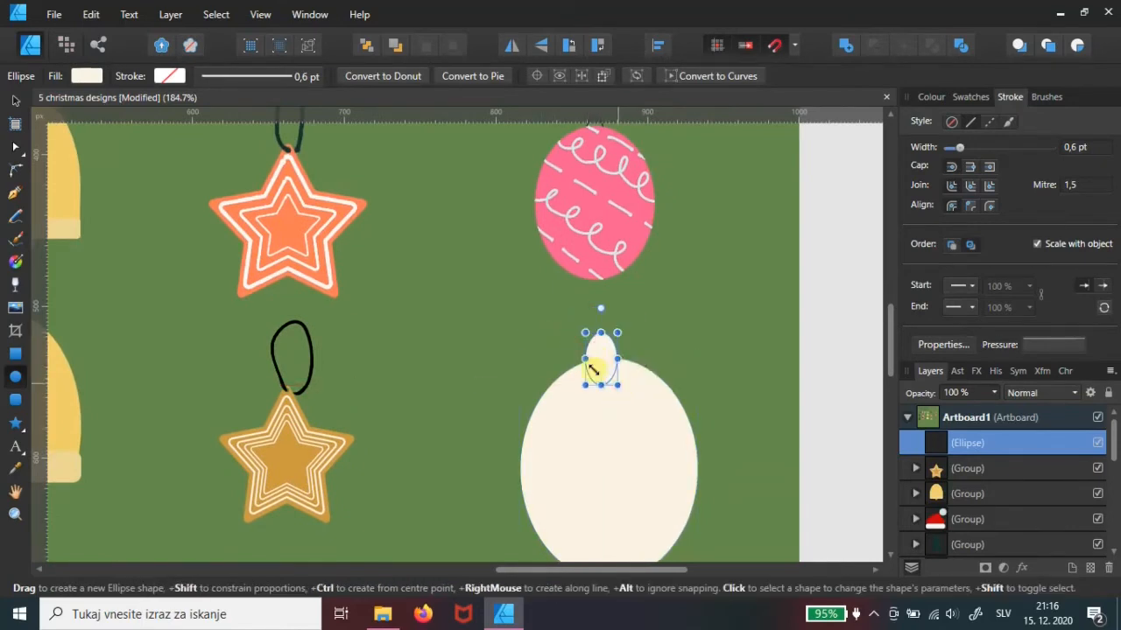
Swap the small ellipse's fill and stroke colours and set its stroke to dark grey with H 38, S 0, L 15.
{"action": "left_click", "coordinate": [929, 98]}
{"action": "left_click", "coordinate": [938, 125]}
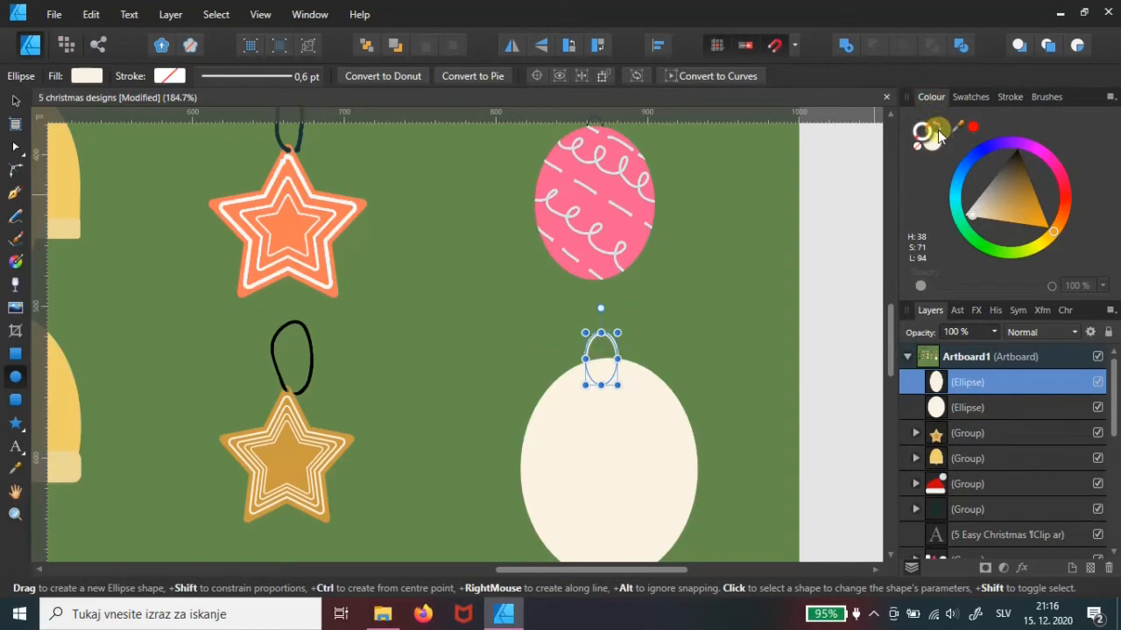
{"action": "left_click", "coordinate": [920, 131]}
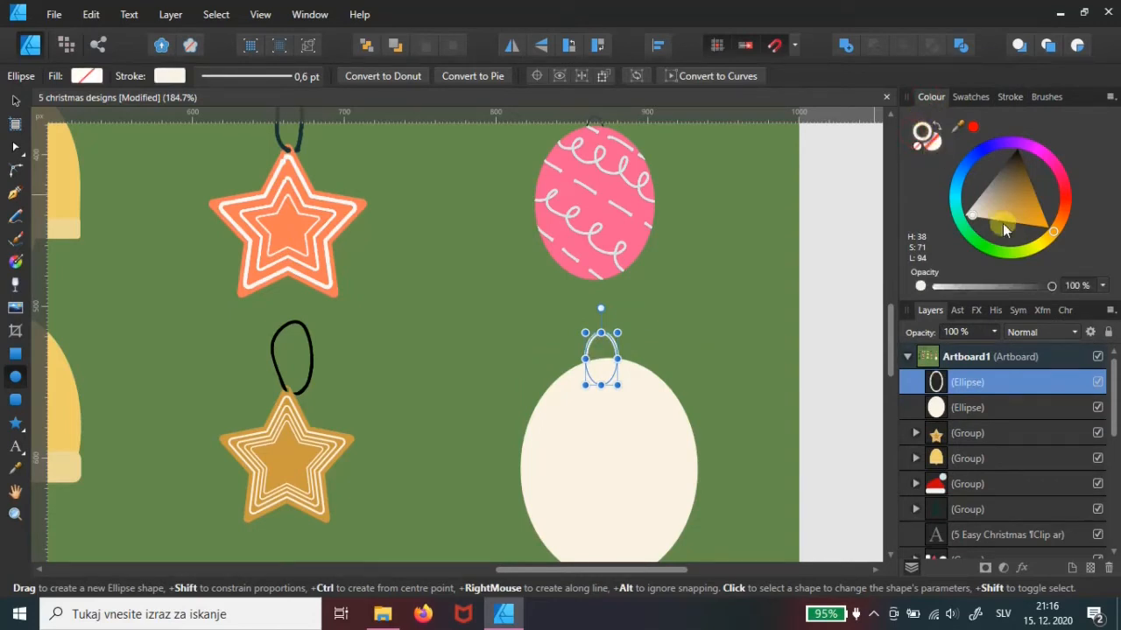
{"action": "left_click_drag", "start_coordinate": [1003, 186], "coordinate": [1009, 160]}
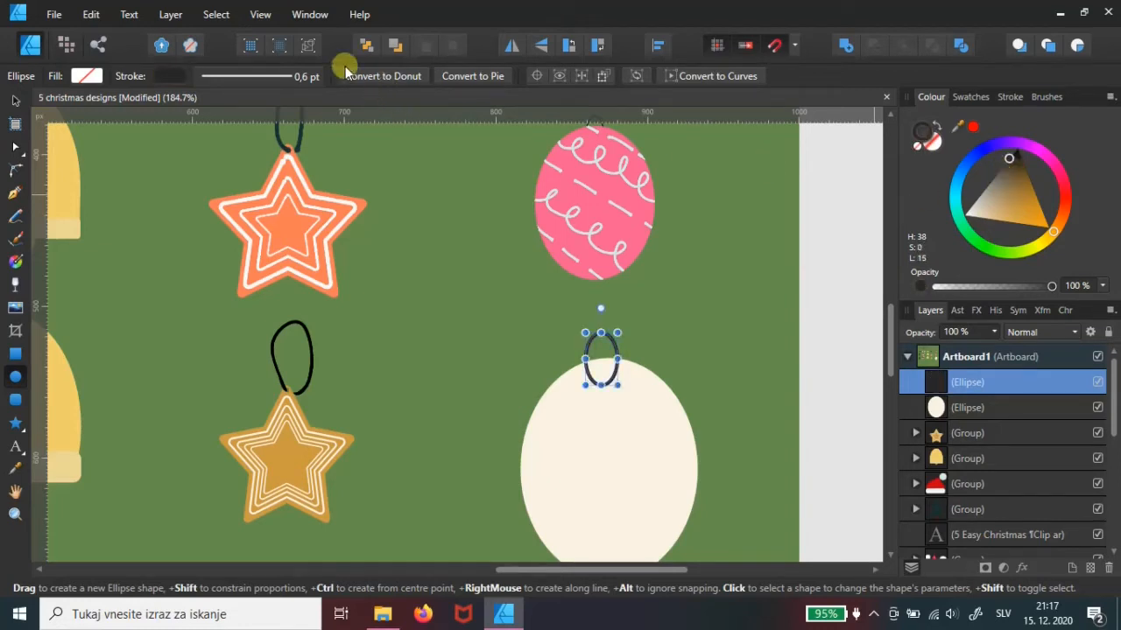
Place the small ellipse behind the large one, narrow it slightly and centre it on the large ellipse's top.
{"action": "left_click", "coordinate": [397, 48]}
{"action": "left_click_drag", "start_coordinate": [615, 374], "coordinate": [604, 376]}
{"action": "key", "text": "ctrl+z"}
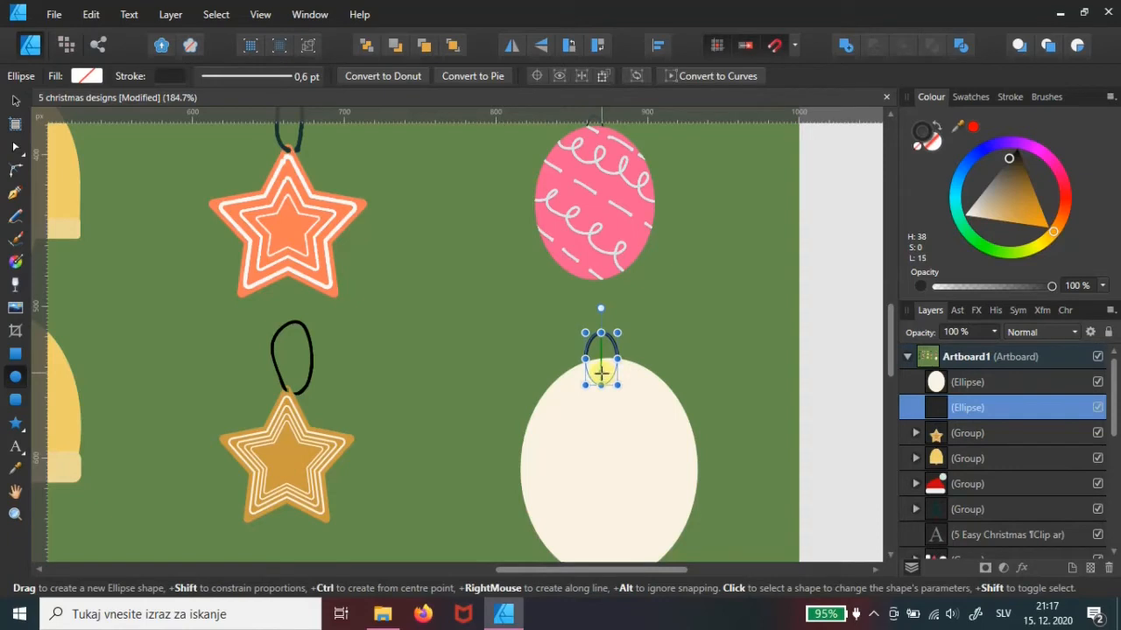
{"action": "key", "text": "v"}
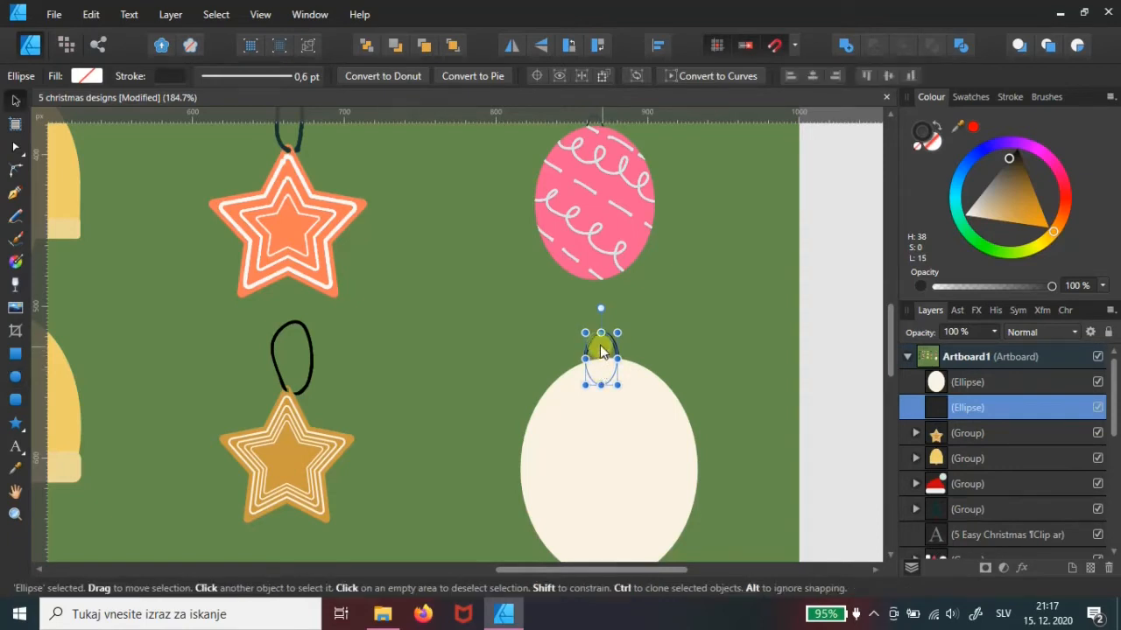
{"action": "left_click_drag", "start_coordinate": [600, 352], "coordinate": [616, 356]}
{"action": "scroll", "coordinate": [618, 341], "scroll_direction": "down", "scroll_amount": 2}
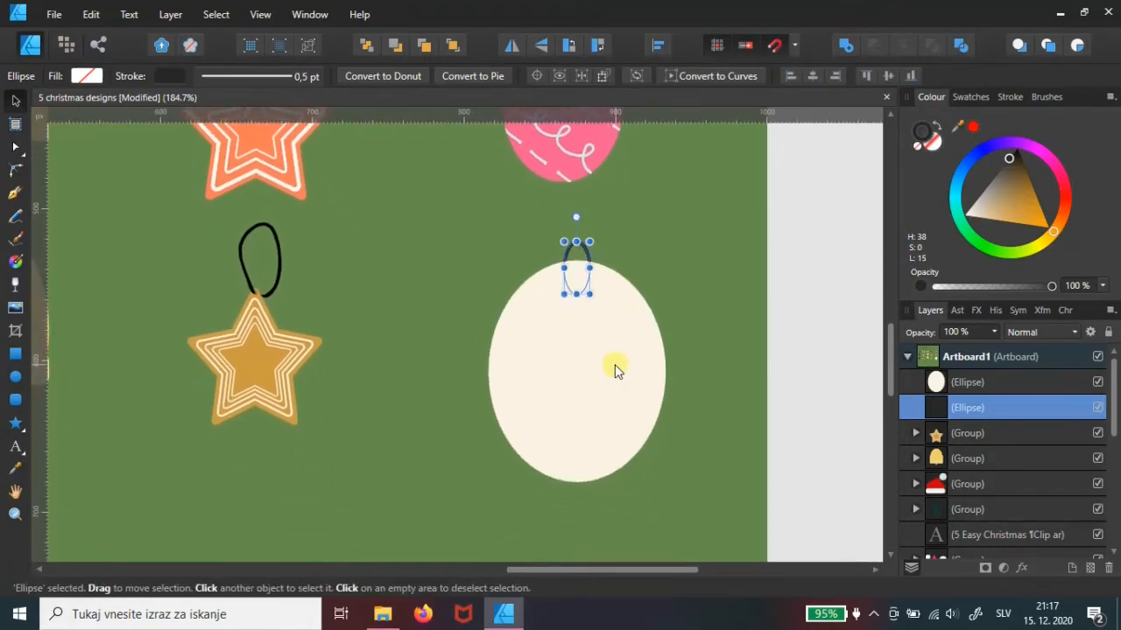
Fill the large ellipse with light pink (H 316, L 71) and leave it without a stroke.
{"action": "left_click", "coordinate": [615, 370]}
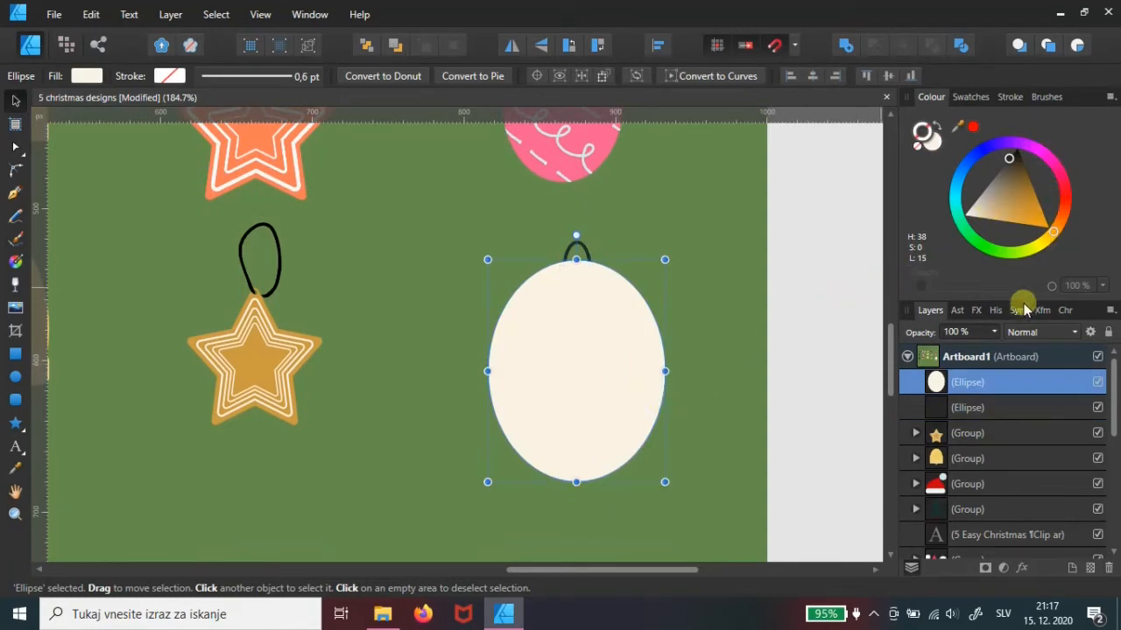
{"action": "mouse_move", "coordinate": [1036, 151]}
{"action": "left_mouse_down"}
{"action": "mouse_move", "coordinate": [1052, 168]}
{"action": "mouse_move", "coordinate": [1024, 170]}
{"action": "left_mouse_up"}
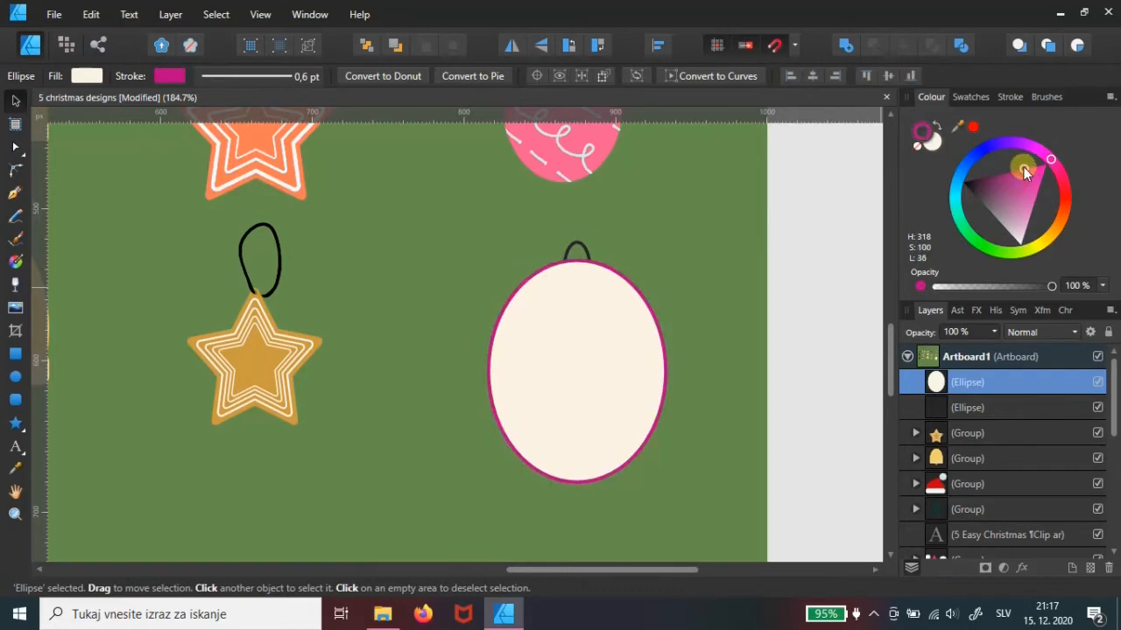
{"action": "left_click", "coordinate": [918, 146]}
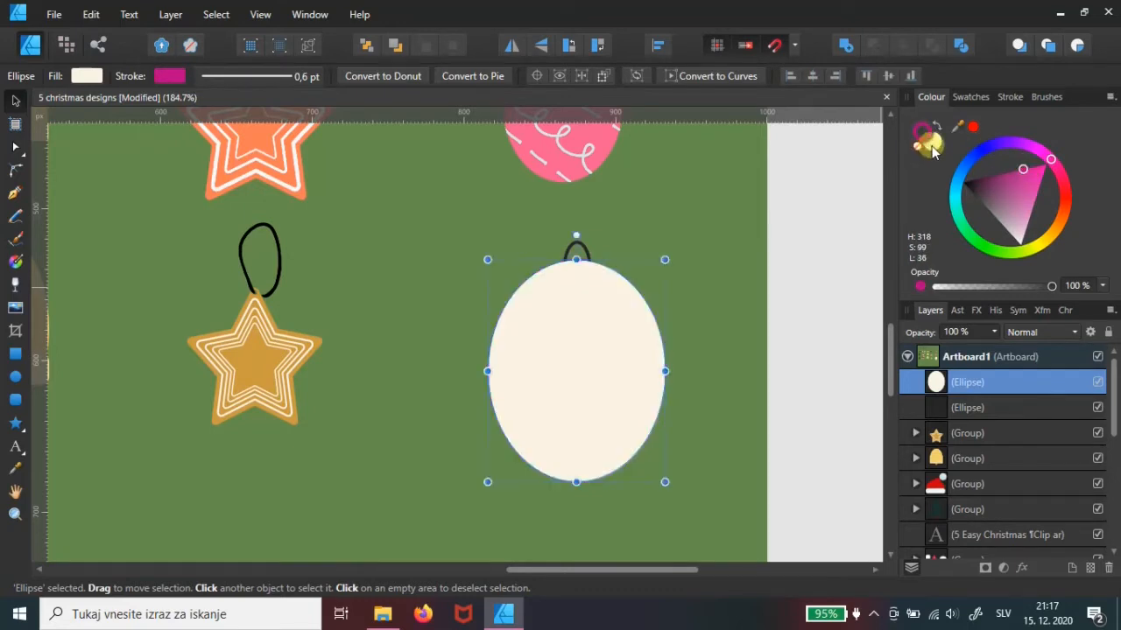
{"action": "left_click", "coordinate": [933, 142]}
{"action": "left_click_drag", "start_coordinate": [1043, 152], "coordinate": [1047, 157]}
{"action": "left_click", "coordinate": [1031, 186]}
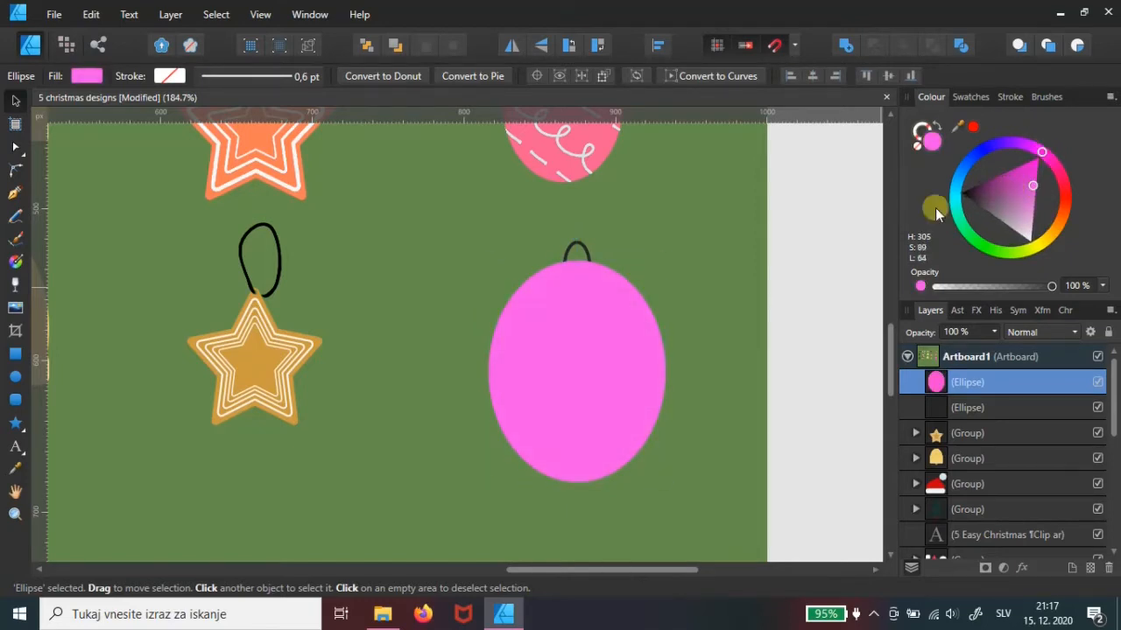
{"action": "scroll", "coordinate": [670, 341], "scroll_direction": "down", "scroll_amount": 5}
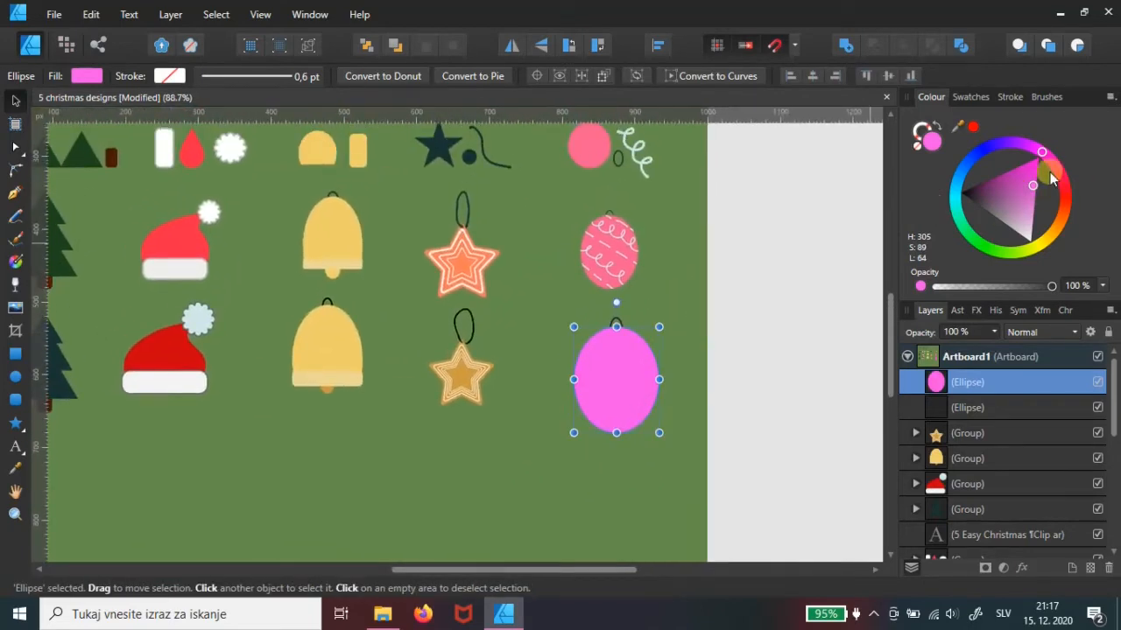
{"action": "left_click_drag", "start_coordinate": [1043, 155], "coordinate": [1050, 160]}
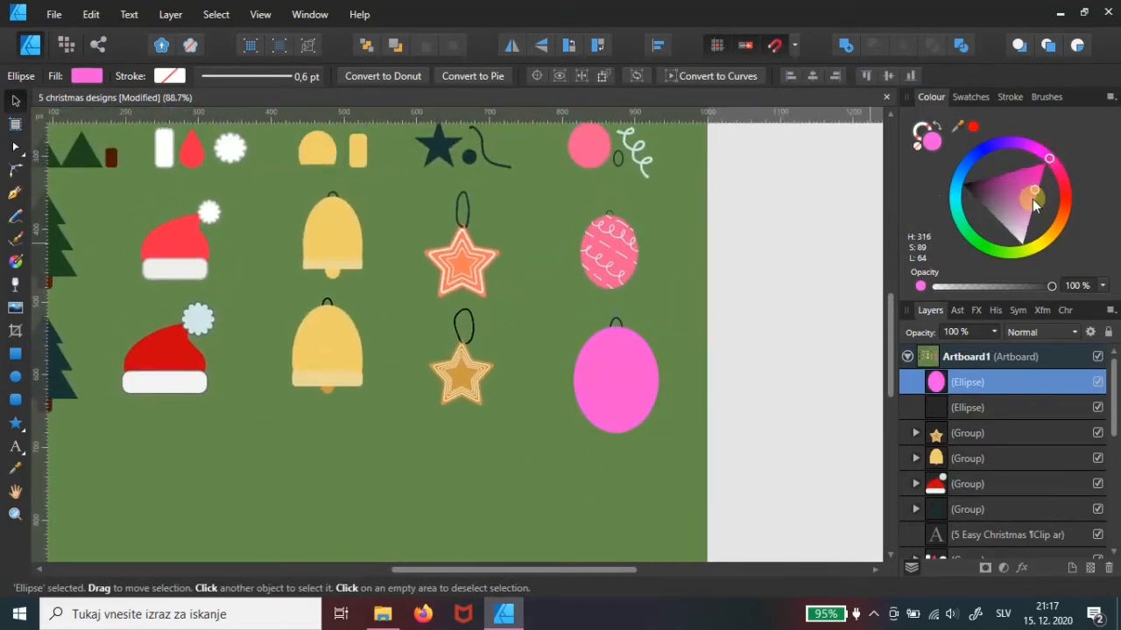
{"action": "left_click_drag", "start_coordinate": [1034, 204], "coordinate": [1032, 200]}
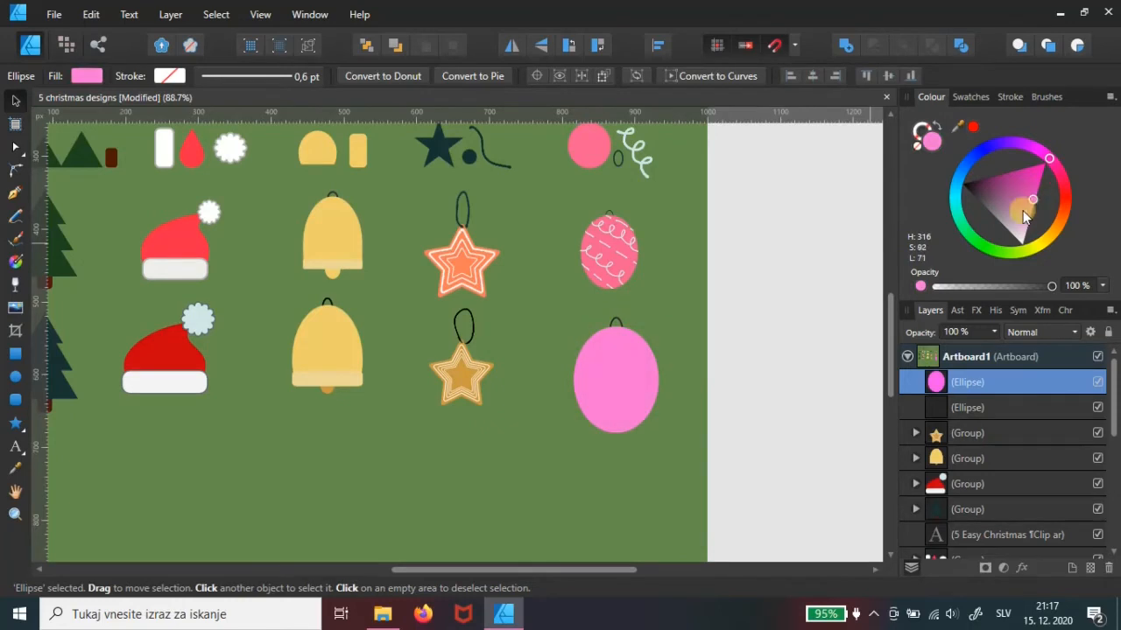
Start the Vector Brush tool and set its colour to white with H 318, S 100, L 100 for decorating the pink ellipse.
{"action": "scroll", "coordinate": [706, 293], "scroll_direction": "down", "scroll_amount": 2}
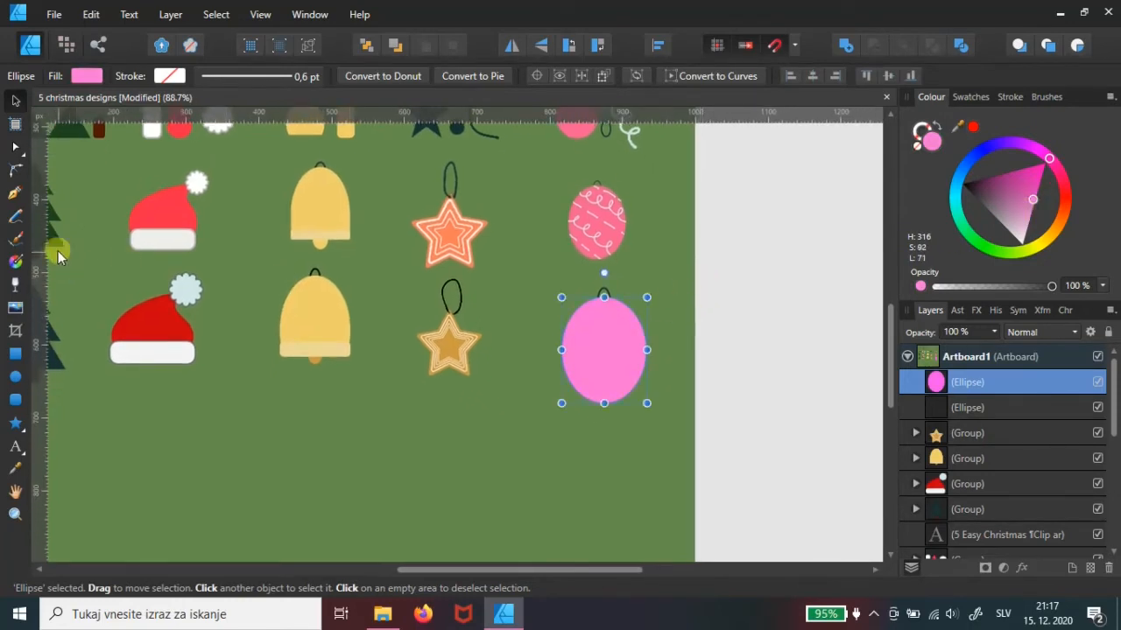
{"action": "left_click", "coordinate": [15, 238]}
{"action": "scroll", "coordinate": [607, 337], "scroll_direction": "up", "scroll_amount": 3}
{"action": "scroll", "coordinate": [607, 324], "scroll_direction": "up", "scroll_amount": 1}
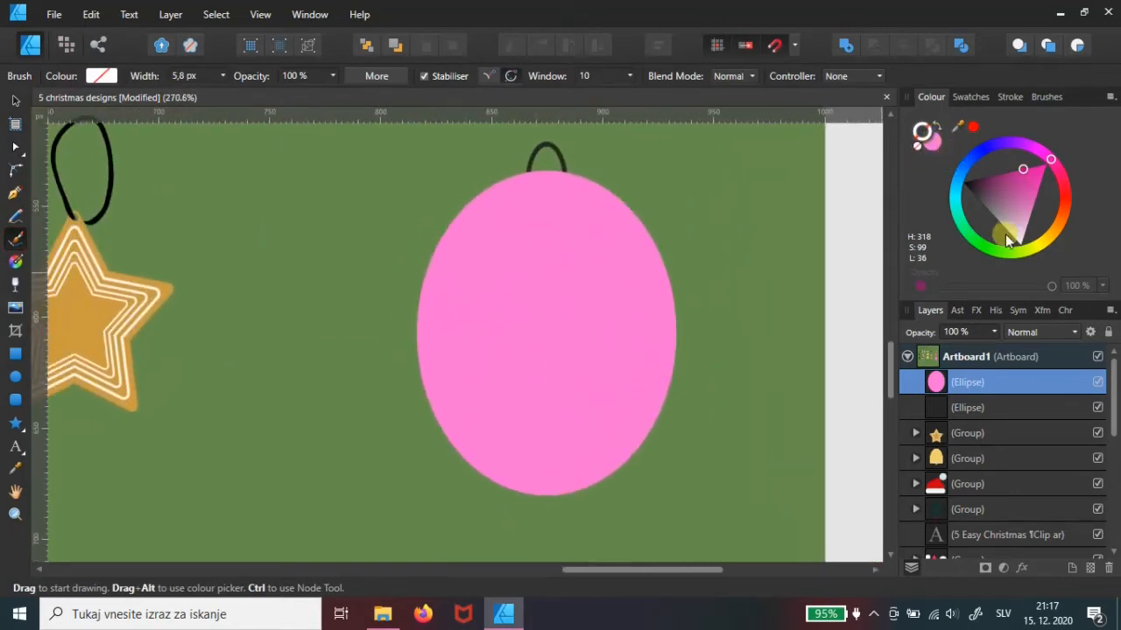
{"action": "left_click_drag", "start_coordinate": [1012, 217], "coordinate": [1023, 245]}
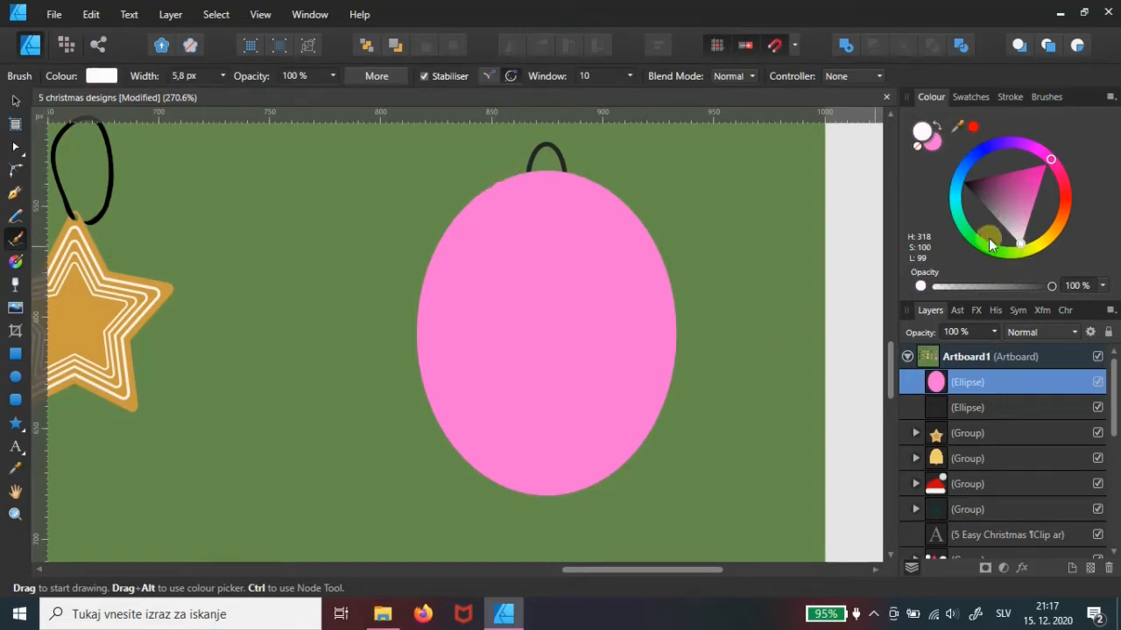
{"action": "left_click_drag", "start_coordinate": [1013, 241], "coordinate": [1021, 245]}
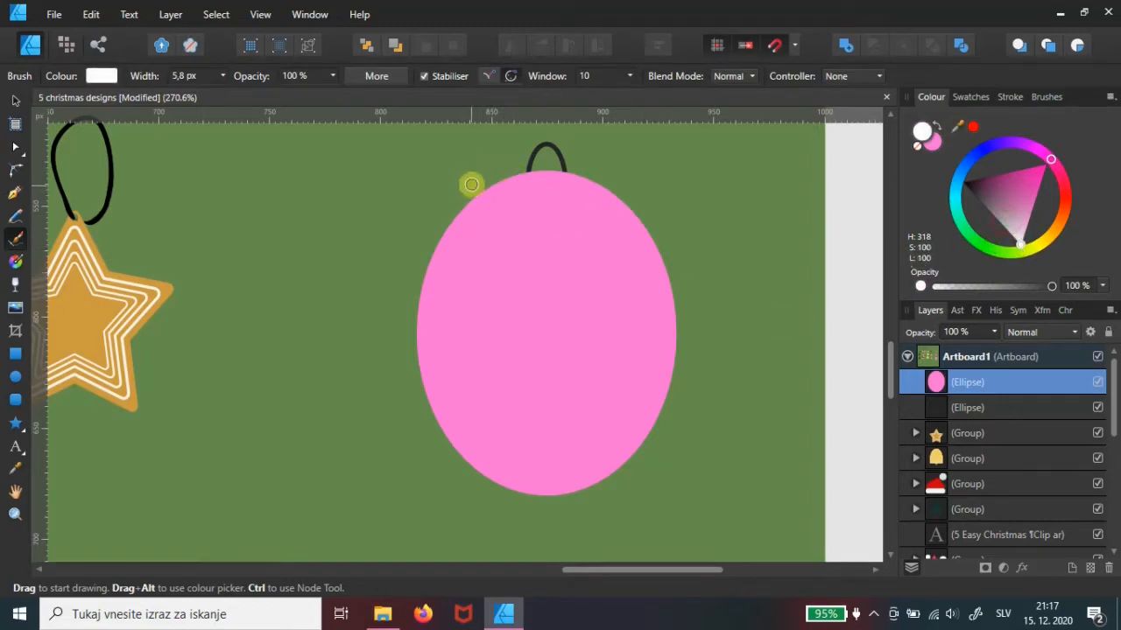
Brush three white diagonal lines across the pink ellipse, extending past its edges: a looping one, a wavy one in the middle and another looping one.
{"action": "mouse_move", "coordinate": [470, 183]}
{"action": "left_mouse_down"}
{"action": "mouse_move", "coordinate": [489, 212]}
{"action": "mouse_move", "coordinate": [513, 198]}
{"action": "mouse_move", "coordinate": [598, 238]}
{"action": "mouse_move", "coordinate": [575, 290]}
{"action": "mouse_move", "coordinate": [707, 375]}
{"action": "left_mouse_up"}
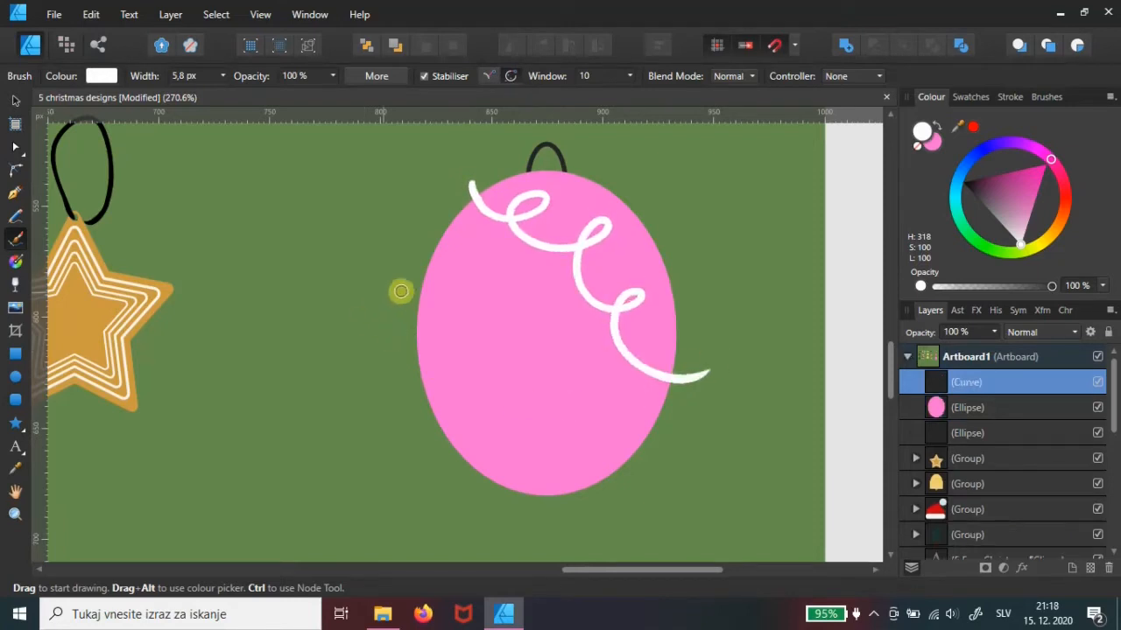
{"action": "mouse_move", "coordinate": [396, 276]}
{"action": "left_mouse_down"}
{"action": "mouse_move", "coordinate": [443, 243]}
{"action": "mouse_move", "coordinate": [497, 266]}
{"action": "mouse_move", "coordinate": [462, 314]}
{"action": "mouse_move", "coordinate": [491, 346]}
{"action": "mouse_move", "coordinate": [519, 312]}
{"action": "mouse_move", "coordinate": [563, 314]}
{"action": "mouse_move", "coordinate": [563, 408]}
{"action": "mouse_move", "coordinate": [643, 381]}
{"action": "mouse_move", "coordinate": [683, 462]}
{"action": "left_mouse_up"}
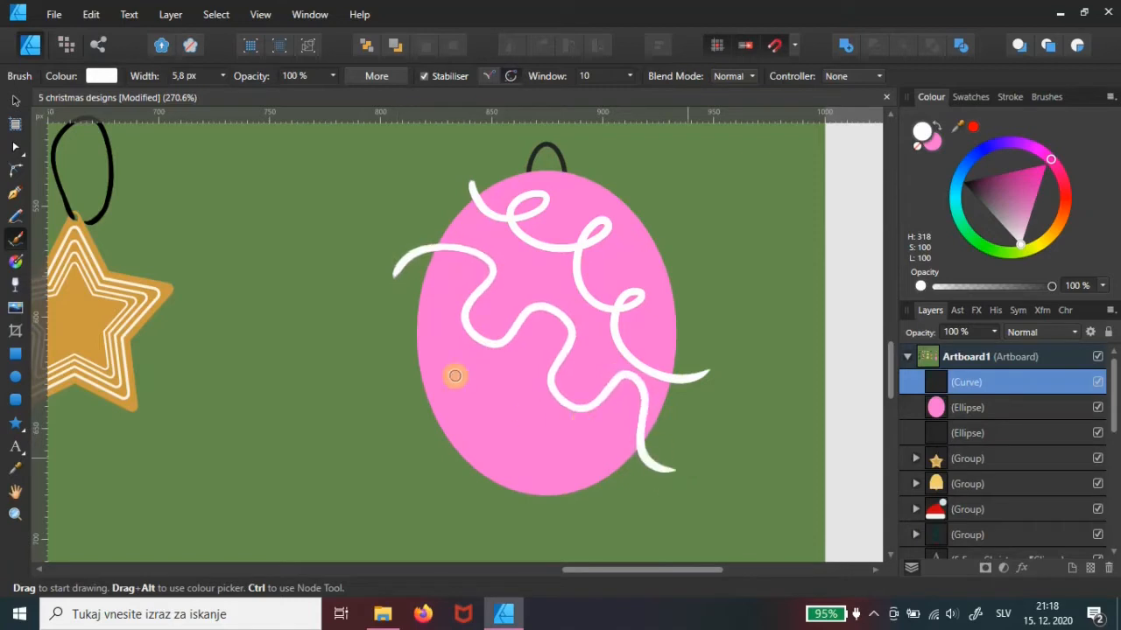
{"action": "mouse_move", "coordinate": [403, 348]}
{"action": "left_mouse_down"}
{"action": "mouse_move", "coordinate": [482, 342]}
{"action": "mouse_move", "coordinate": [432, 363]}
{"action": "mouse_move", "coordinate": [459, 420]}
{"action": "mouse_move", "coordinate": [542, 413]}
{"action": "mouse_move", "coordinate": [504, 396]}
{"action": "mouse_move", "coordinate": [515, 474]}
{"action": "mouse_move", "coordinate": [596, 463]}
{"action": "mouse_move", "coordinate": [562, 455]}
{"action": "mouse_move", "coordinate": [557, 514]}
{"action": "mouse_move", "coordinate": [635, 521]}
{"action": "left_mouse_up"}
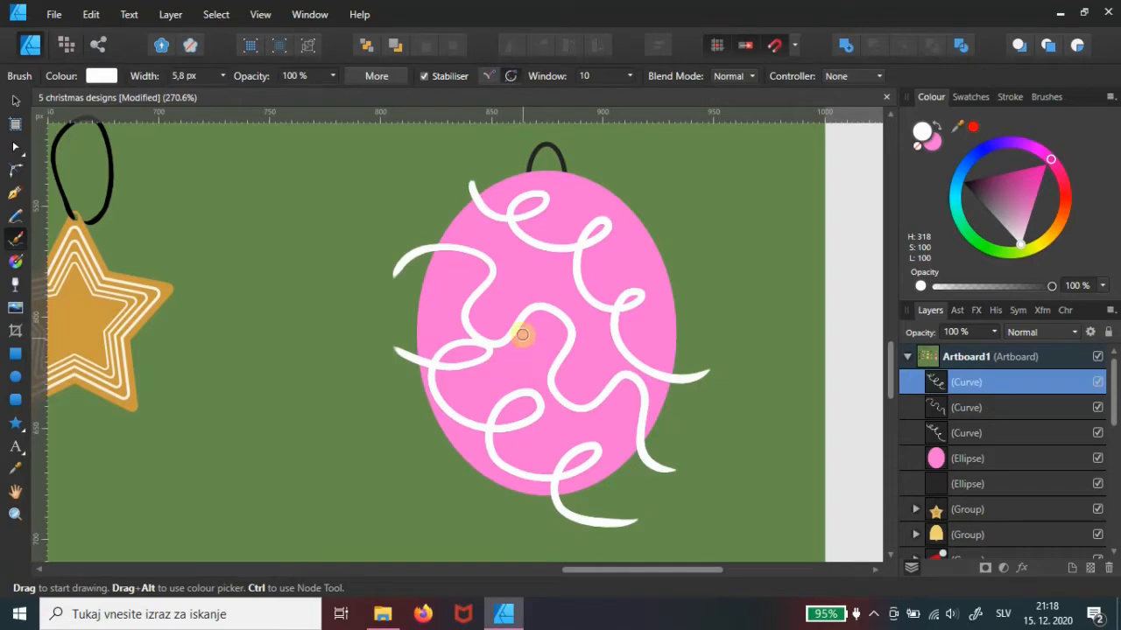
Group the three white brush curves and nest the group inside the pink ellipse so the ellipse clips them.
{"action": "mouse_move", "coordinate": [605, 321]}
{"action": "left_mouse_down"}
{"action": "mouse_move", "coordinate": [615, 308]}
{"action": "mouse_move", "coordinate": [621, 318]}
{"action": "left_mouse_up"}
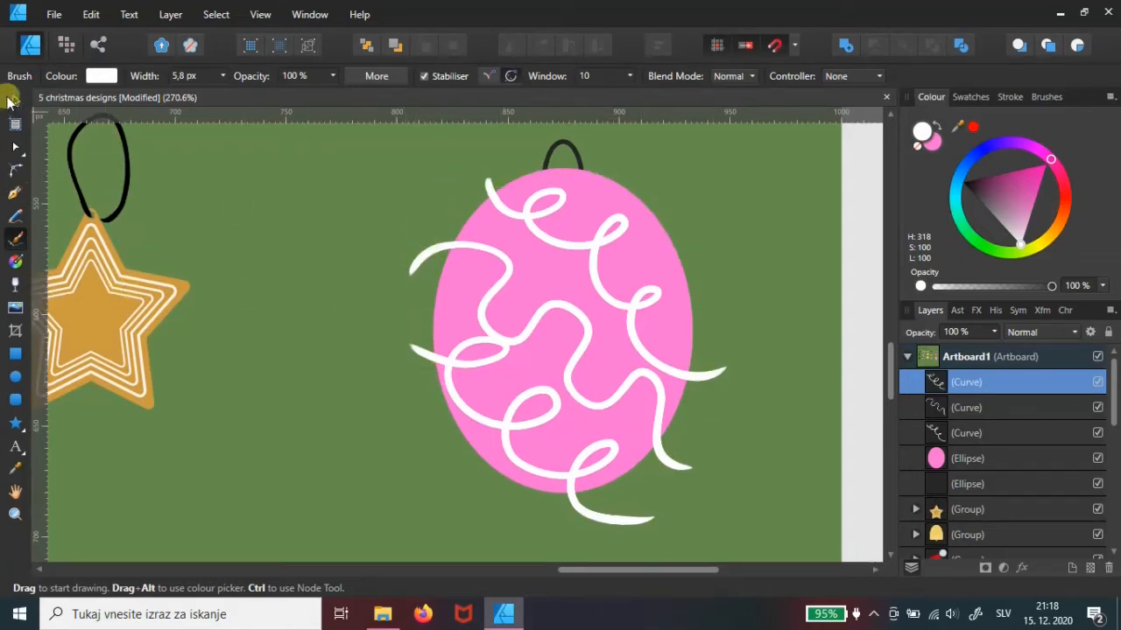
{"action": "left_click", "coordinate": [15, 101]}
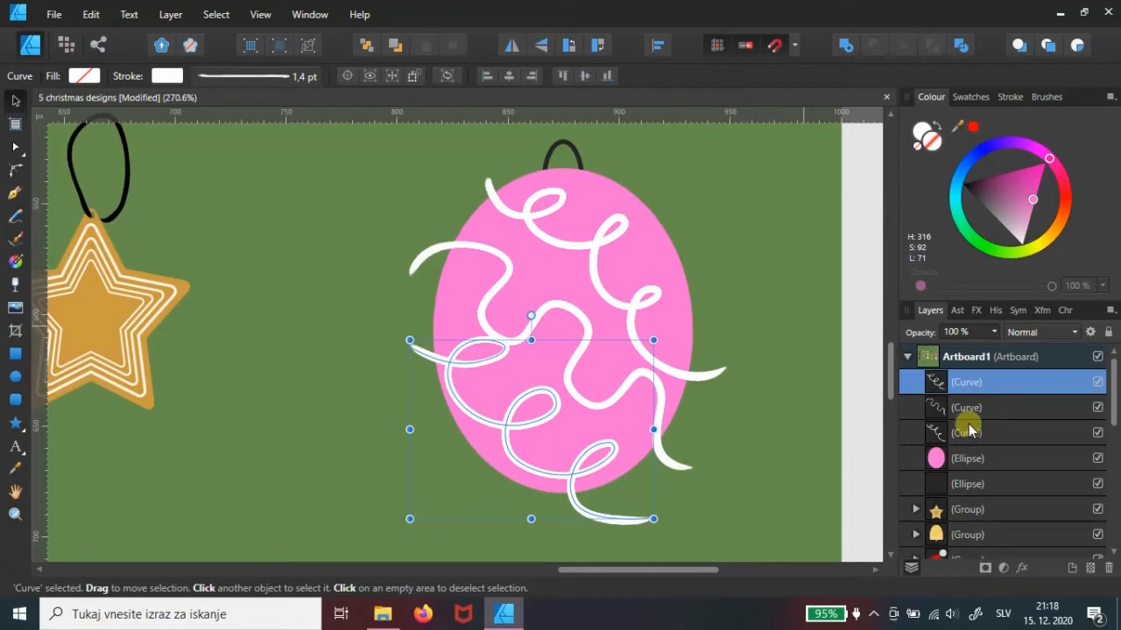
{"action": "left_click", "coordinate": [967, 409], "text": "shift"}
{"action": "left_click", "coordinate": [973, 435], "text": "shift"}
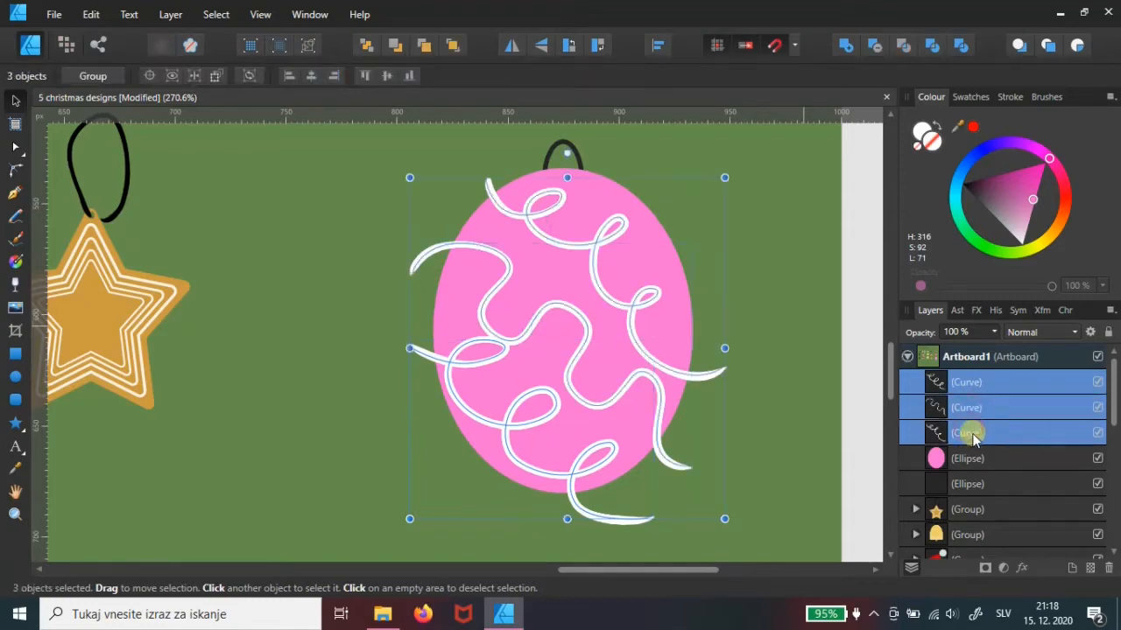
{"action": "key", "text": "ctrl+g"}
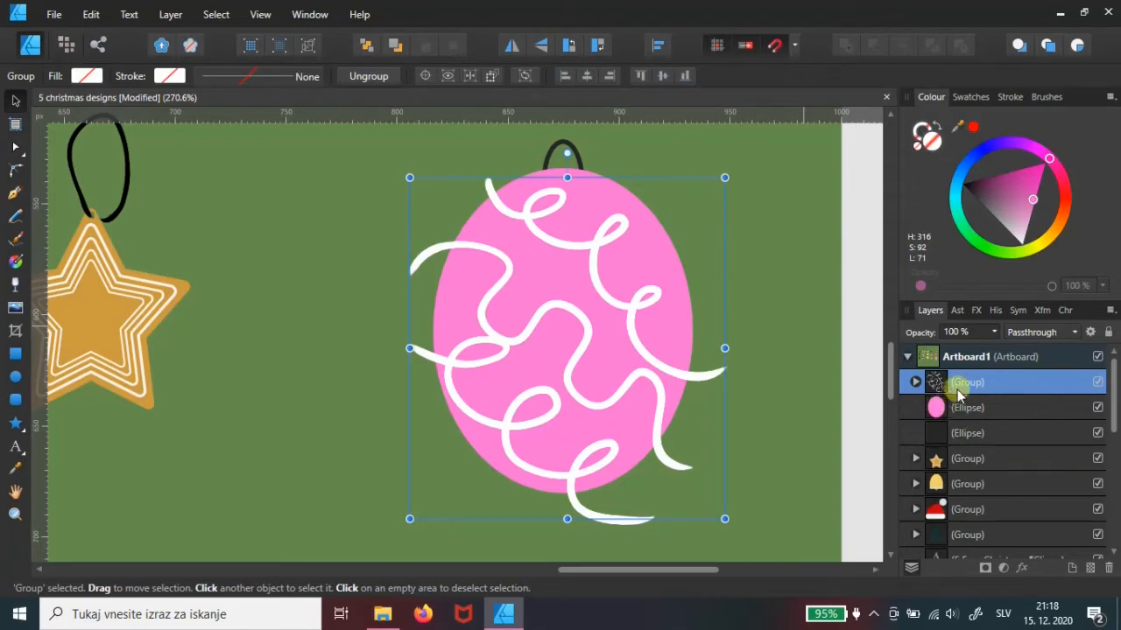
{"action": "left_click_drag", "start_coordinate": [957, 388], "coordinate": [959, 416]}
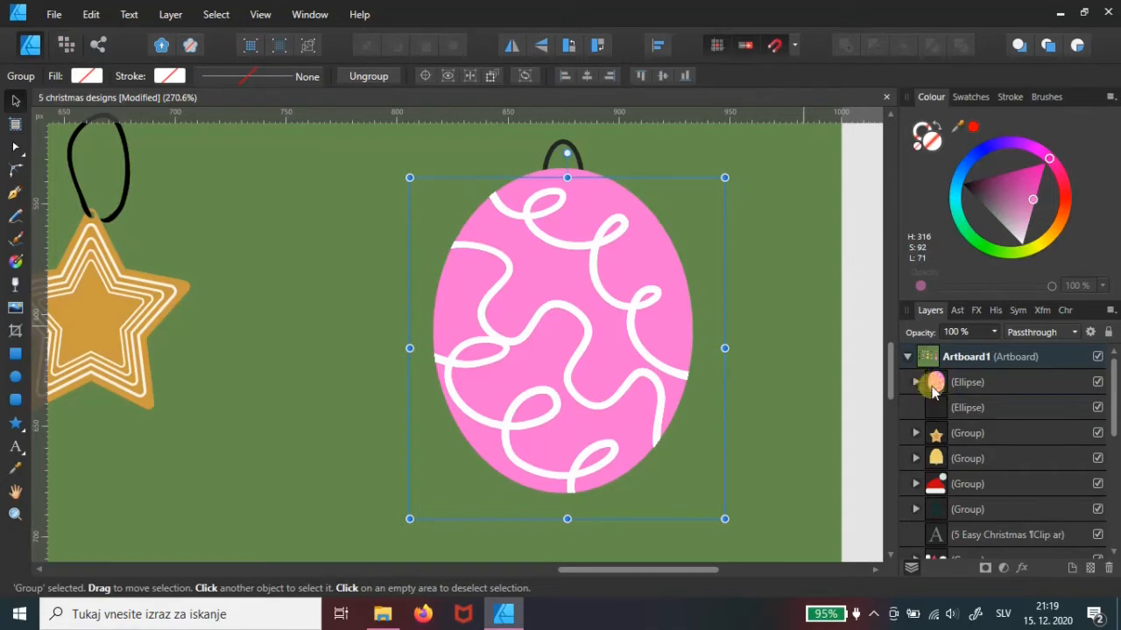
Group the decorated pink ellipse with the small hanging loop behind it.
{"action": "left_click_drag", "start_coordinate": [621, 282], "coordinate": [655, 340]}
{"action": "left_click", "coordinate": [711, 196]}
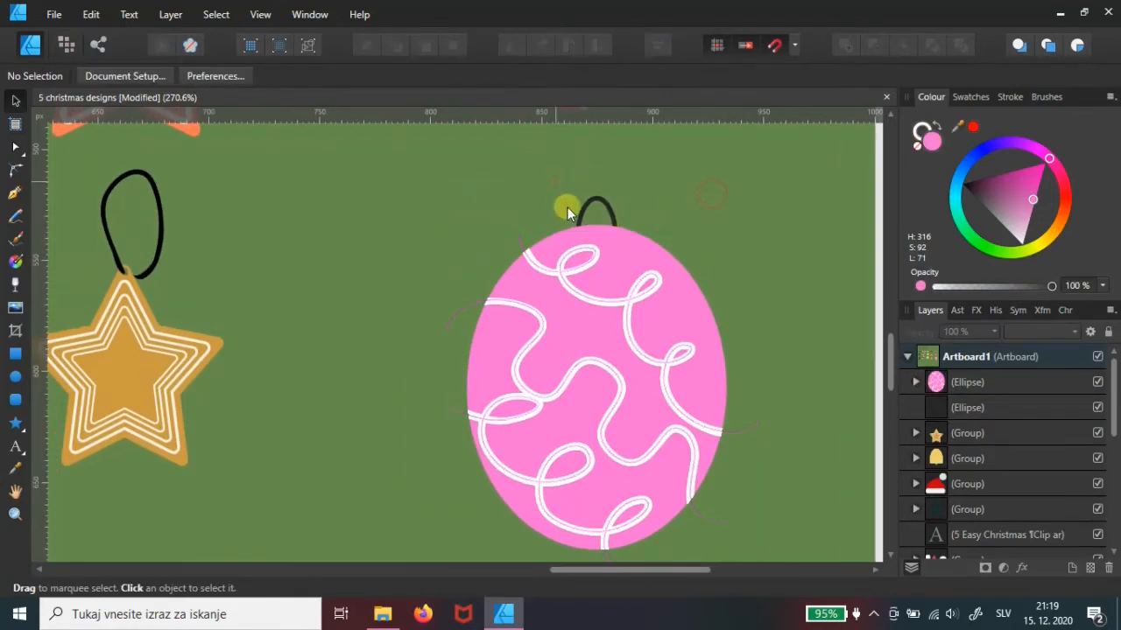
{"action": "left_click_drag", "start_coordinate": [557, 182], "coordinate": [609, 336]}
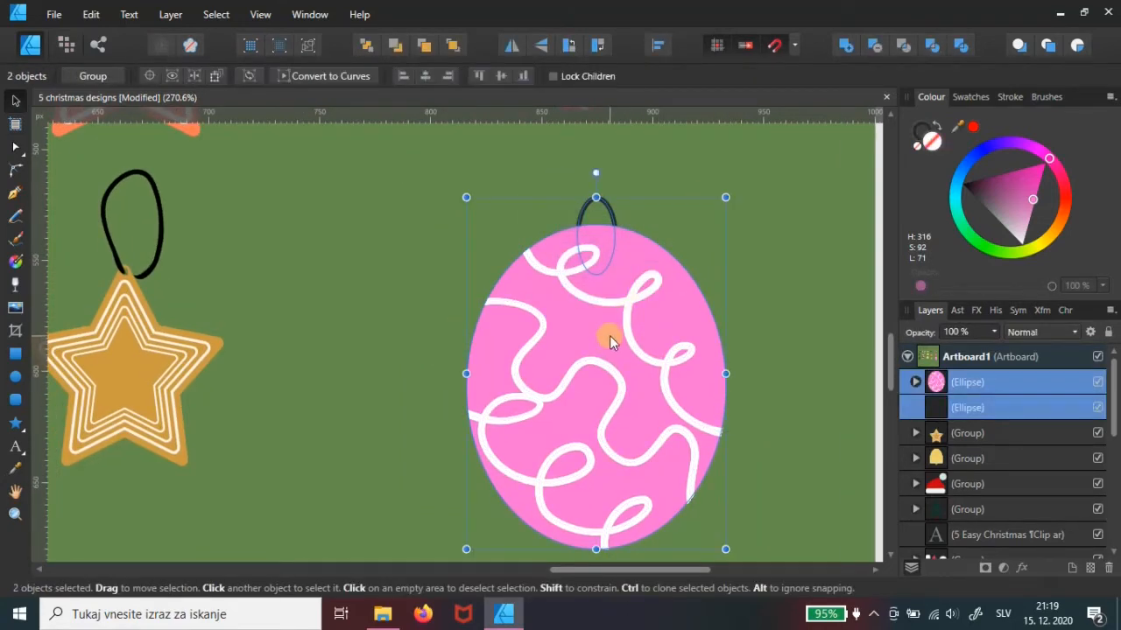
{"action": "key", "text": "ctrl+g"}
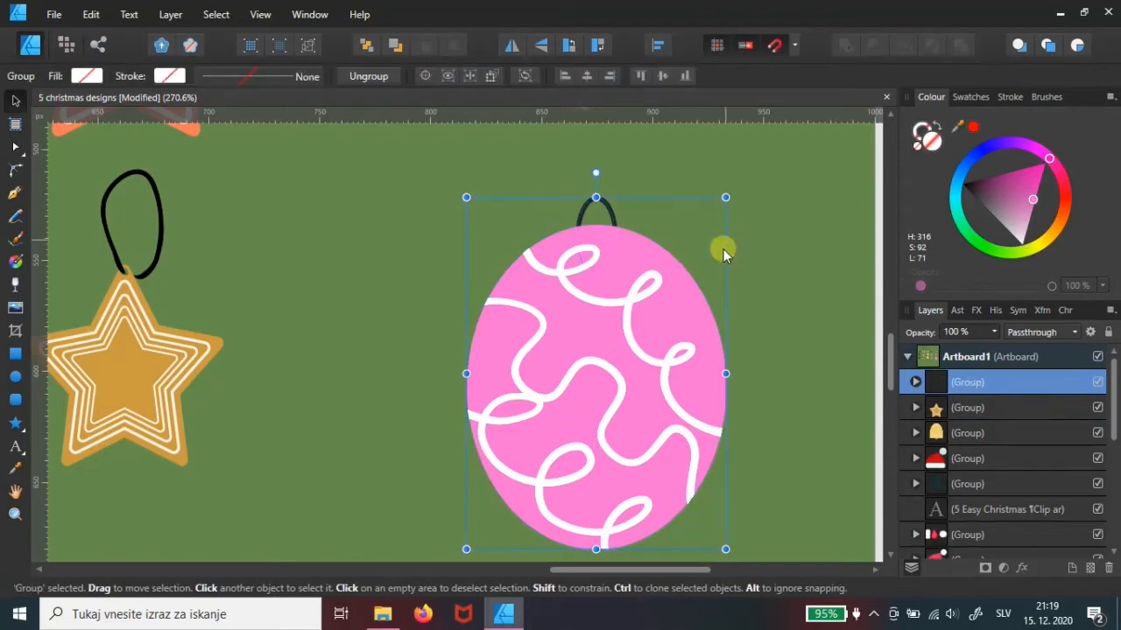
Scale the pink ornament group down proportionally to slightly below its original size.
{"action": "left_click_drag", "start_coordinate": [725, 196], "coordinate": [682, 269]}
{"action": "left_click_drag", "start_coordinate": [611, 340], "coordinate": [675, 283]}
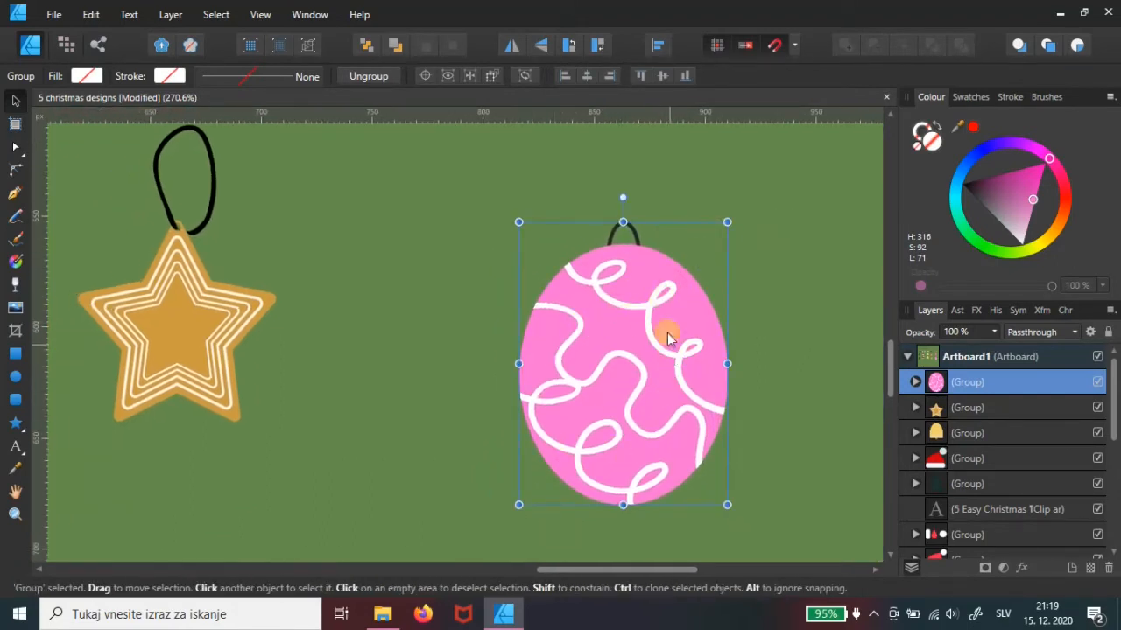
{"action": "left_click_drag", "start_coordinate": [727, 221], "coordinate": [762, 190]}
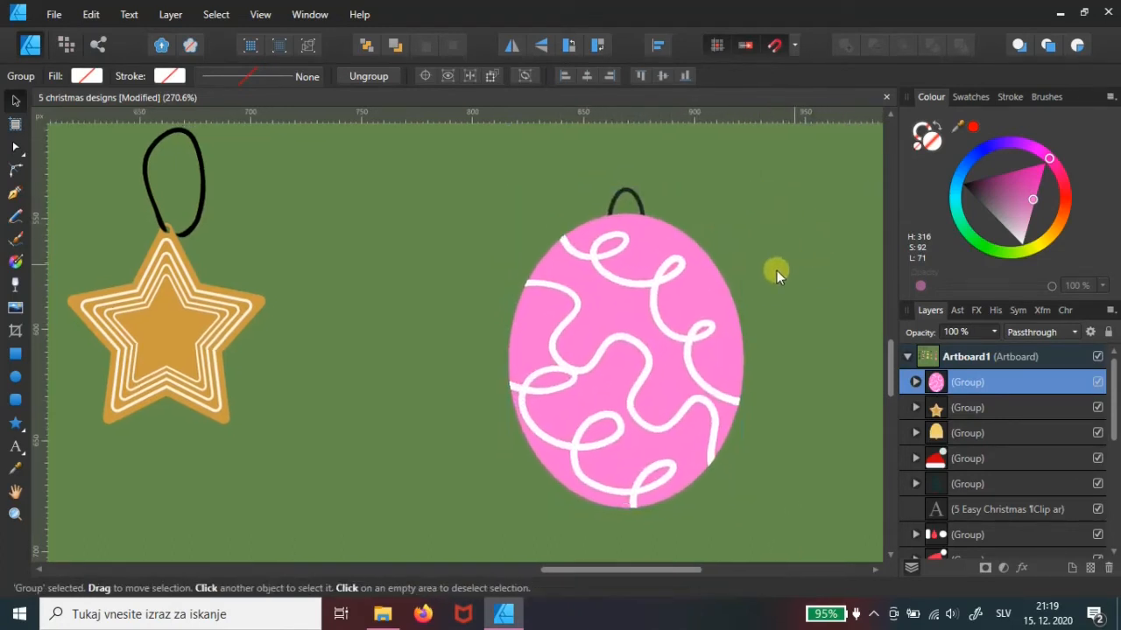
{"action": "left_click_drag", "start_coordinate": [777, 271], "coordinate": [740, 276]}
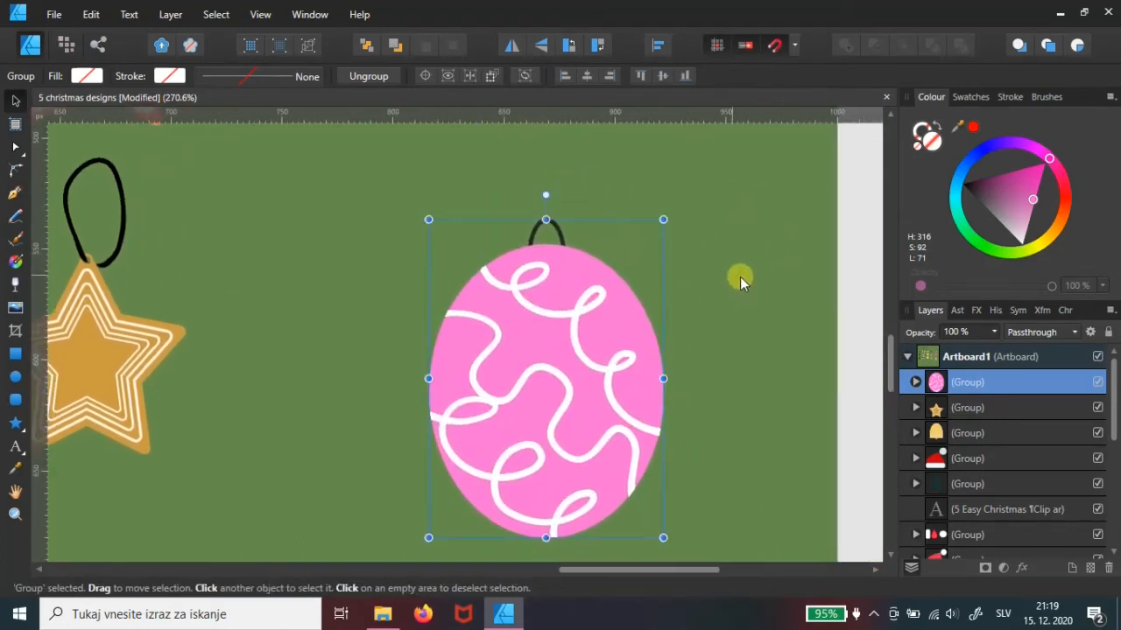
Open the stroke settings and expand the ornament group and its pink ellipse down to the nested curve group.
{"action": "left_click", "coordinate": [1010, 97]}
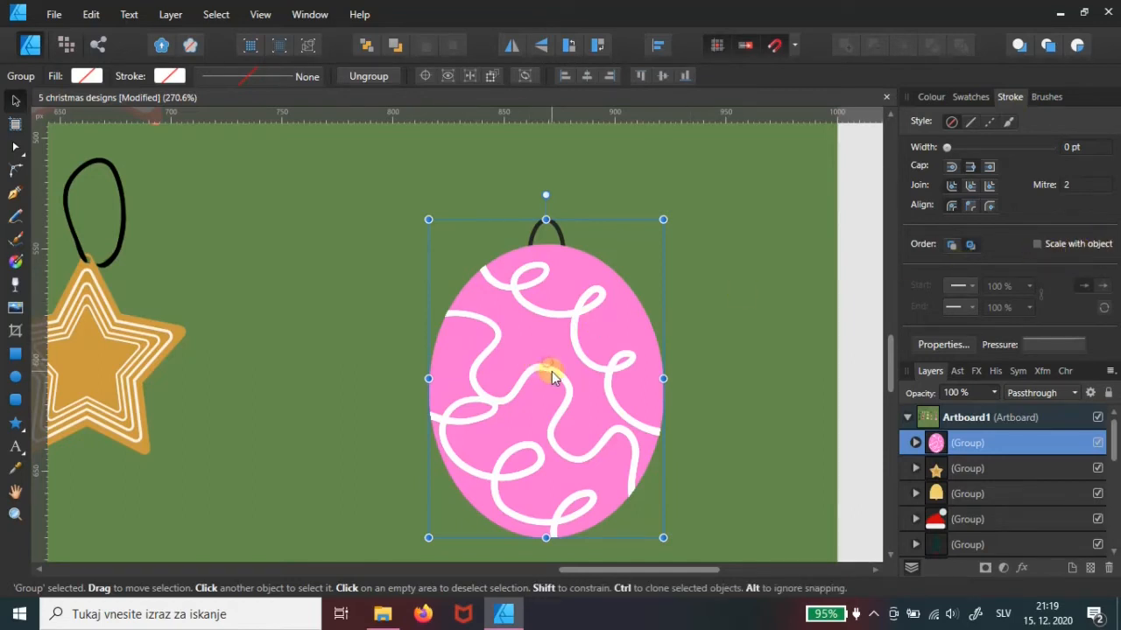
{"action": "left_click", "coordinate": [915, 442]}
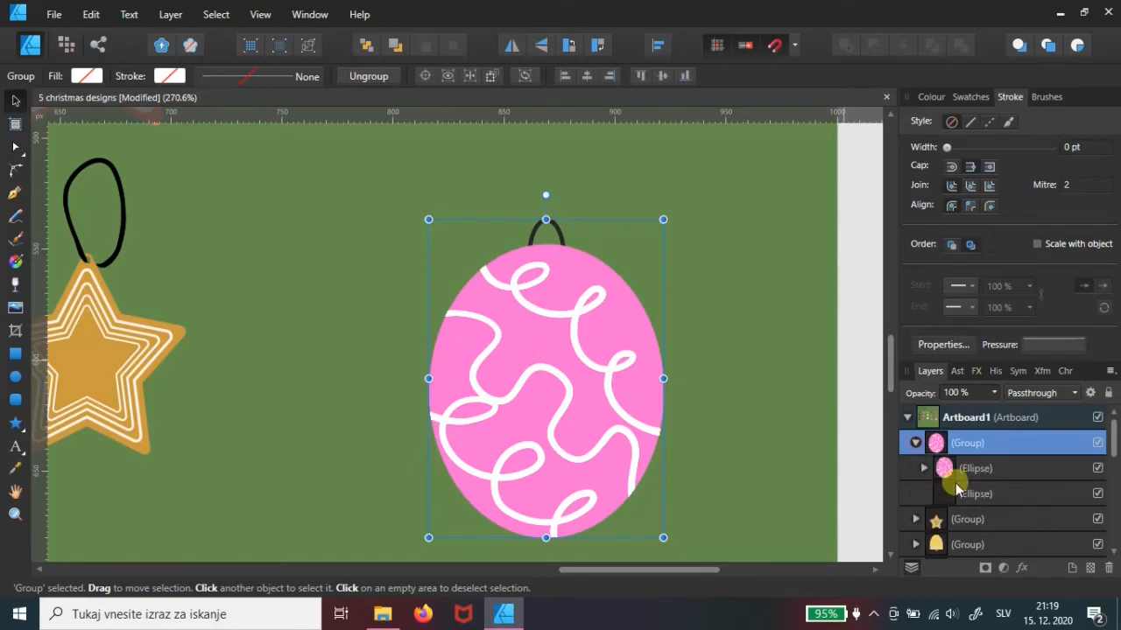
{"action": "left_click", "coordinate": [924, 469]}
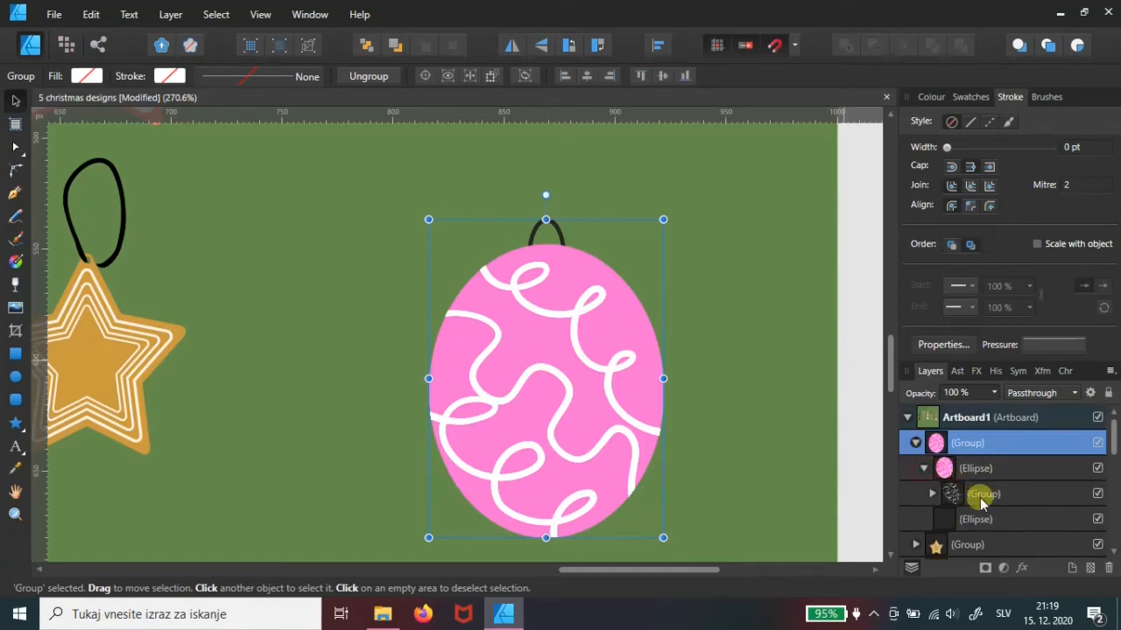
Turn off Scale with object for the lower looping white curve nested inside the pink ornament's pattern group.
{"action": "left_click", "coordinate": [981, 495]}
{"action": "left_click", "coordinate": [932, 493]}
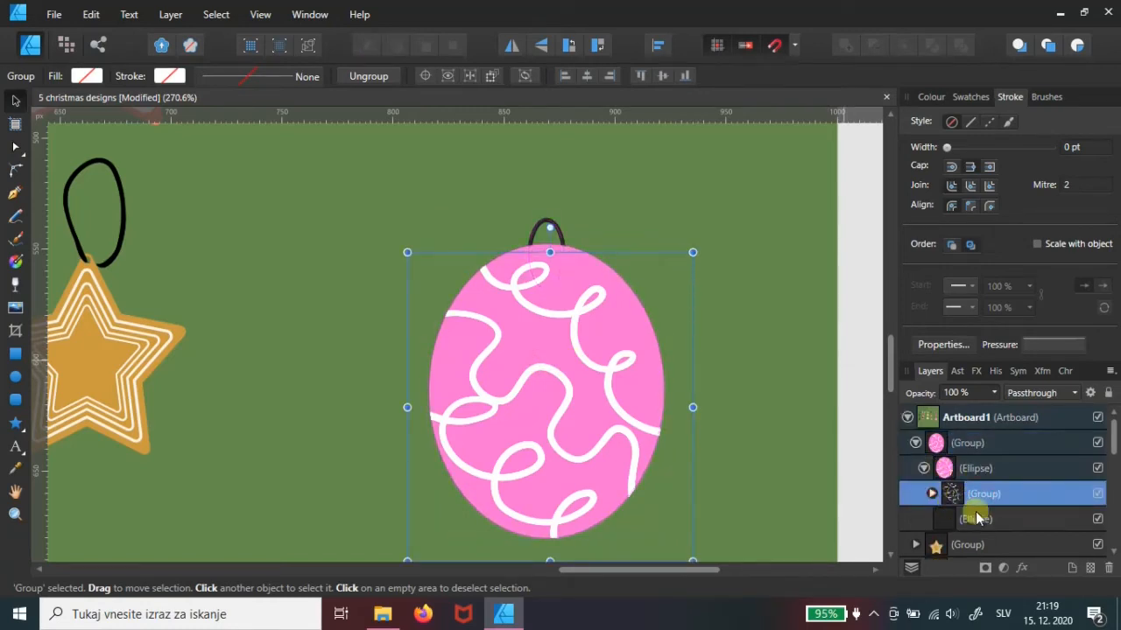
{"action": "left_click", "coordinate": [988, 521]}
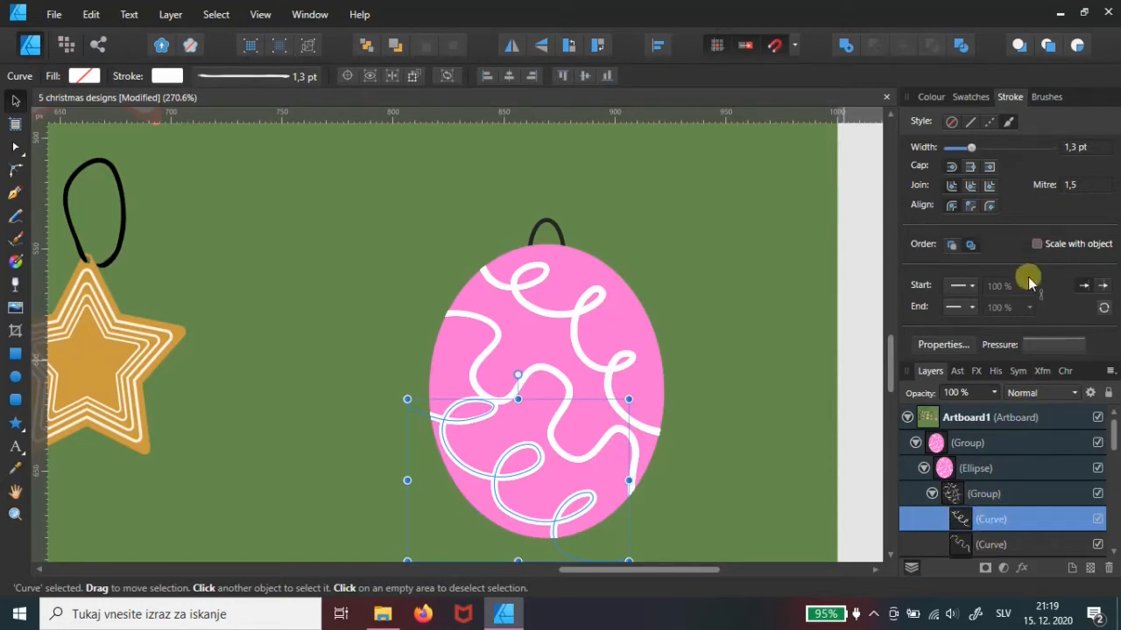
{"action": "left_click", "coordinate": [731, 294]}
{"action": "left_click", "coordinate": [585, 278]}
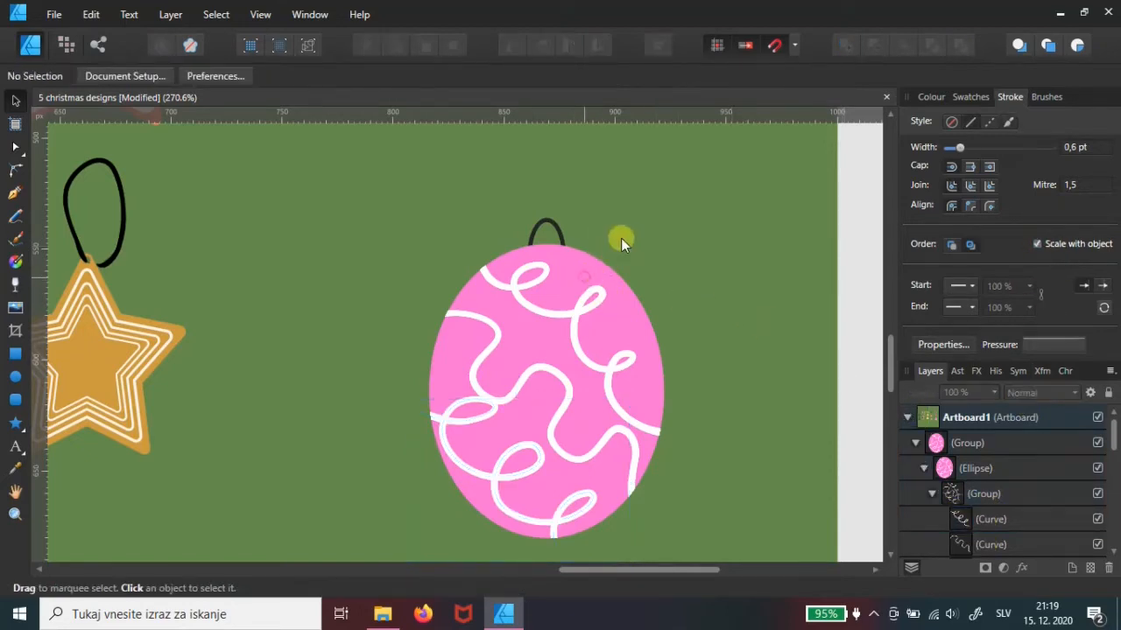
Try resizing the whole ornament group down and back up to compare how its white curve strokes scale.
{"action": "left_click_drag", "start_coordinate": [664, 217], "coordinate": [473, 422]}
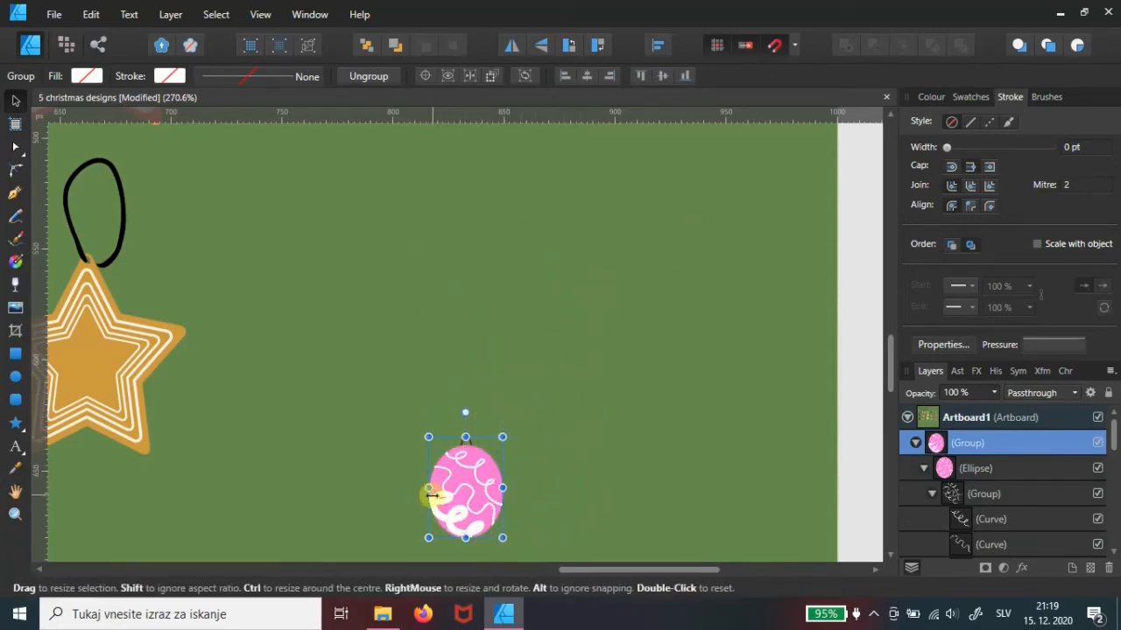
{"action": "left_click_drag", "start_coordinate": [500, 437], "coordinate": [700, 286]}
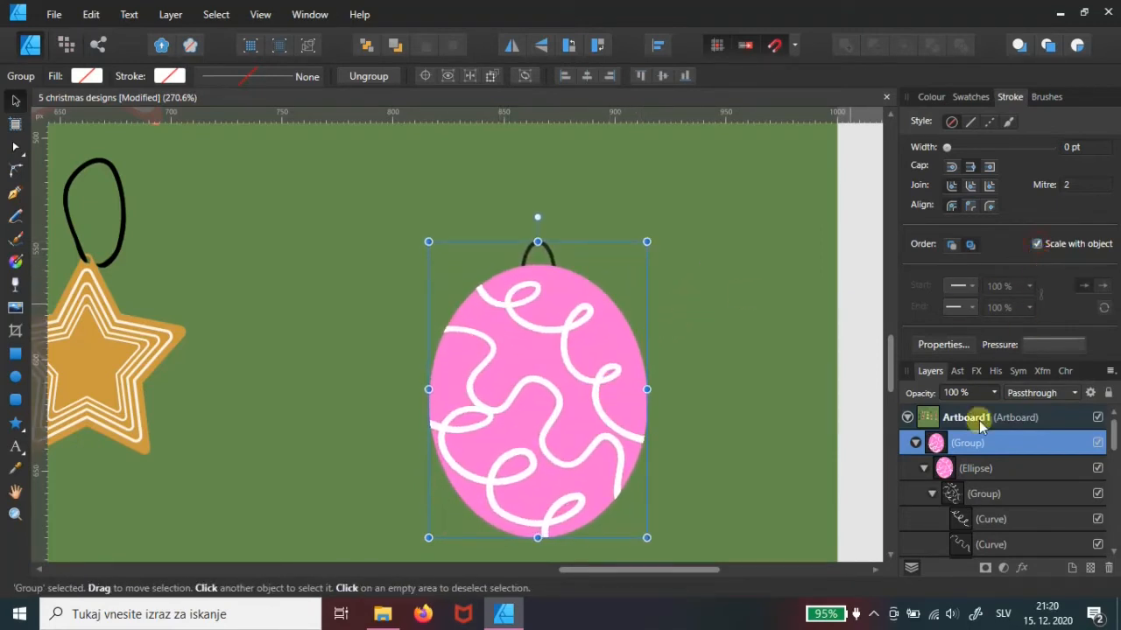
{"action": "left_click", "coordinate": [930, 495]}
{"action": "left_click", "coordinate": [923, 468]}
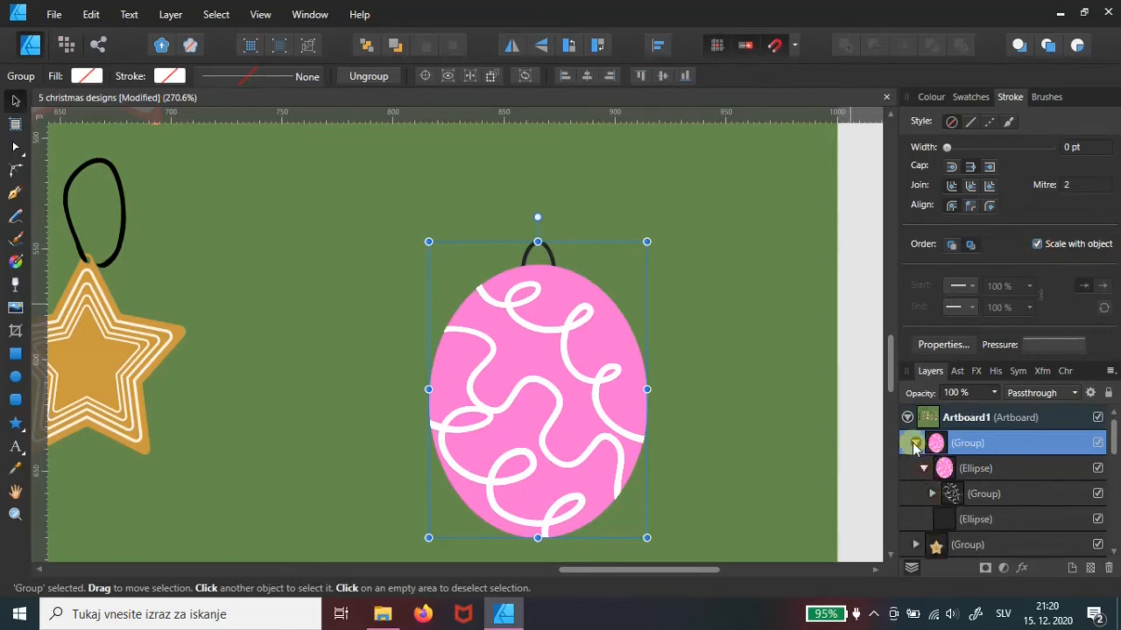
{"action": "left_click", "coordinate": [915, 443]}
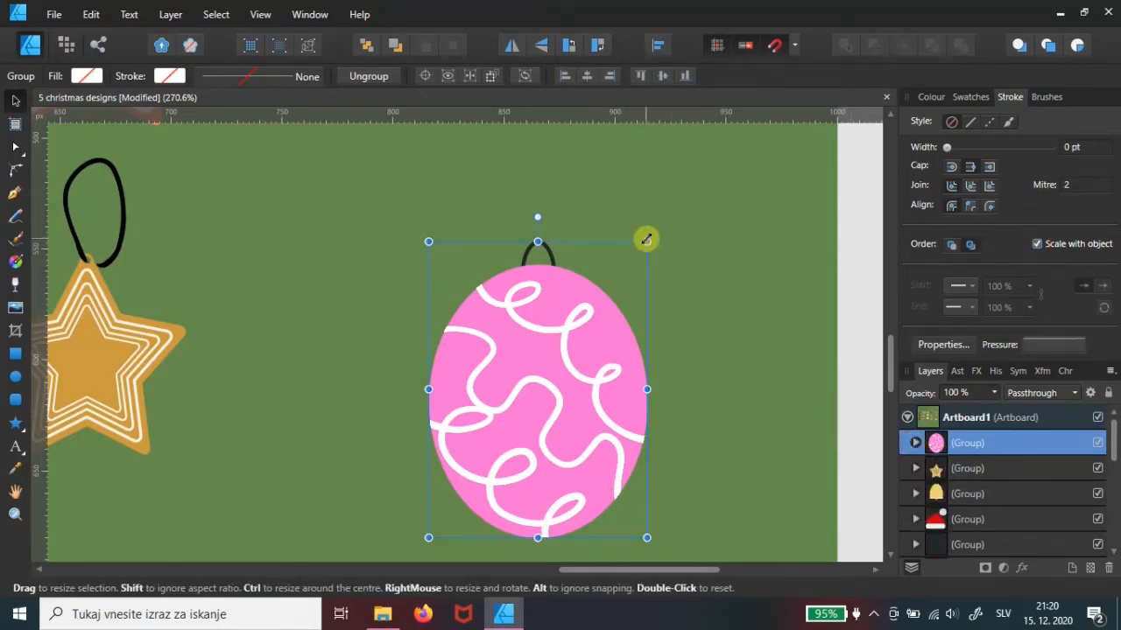
{"action": "left_click_drag", "start_coordinate": [646, 242], "coordinate": [682, 285]}
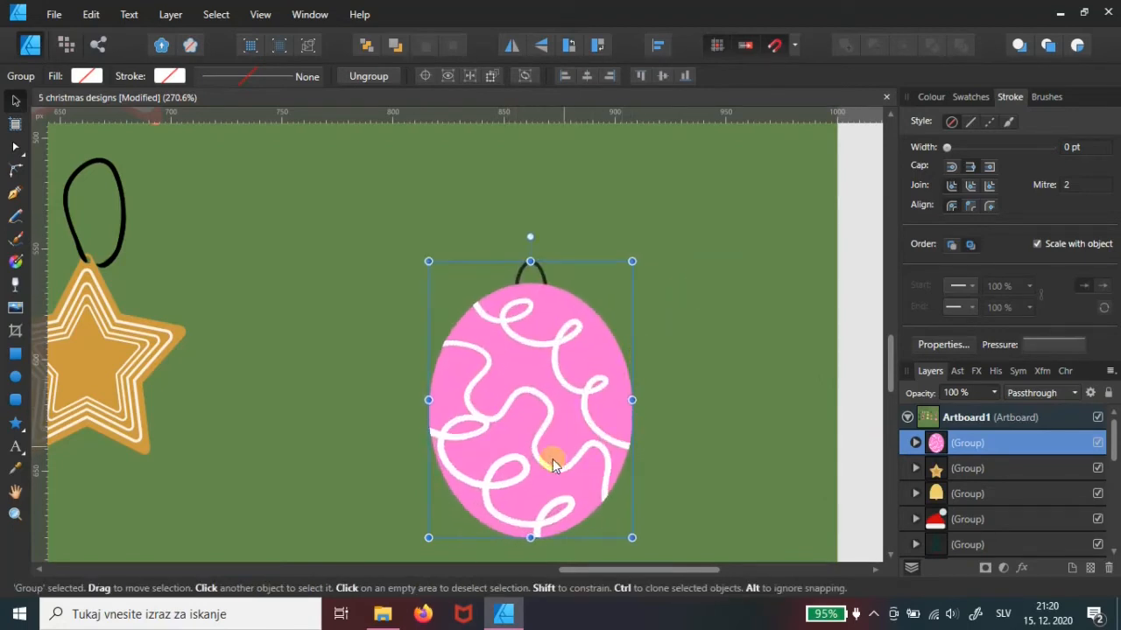
Turn on Scale with object for the lower looping white curve in the ornament's pattern group and collapse the ornament's layers.
{"action": "left_click", "coordinate": [915, 443]}
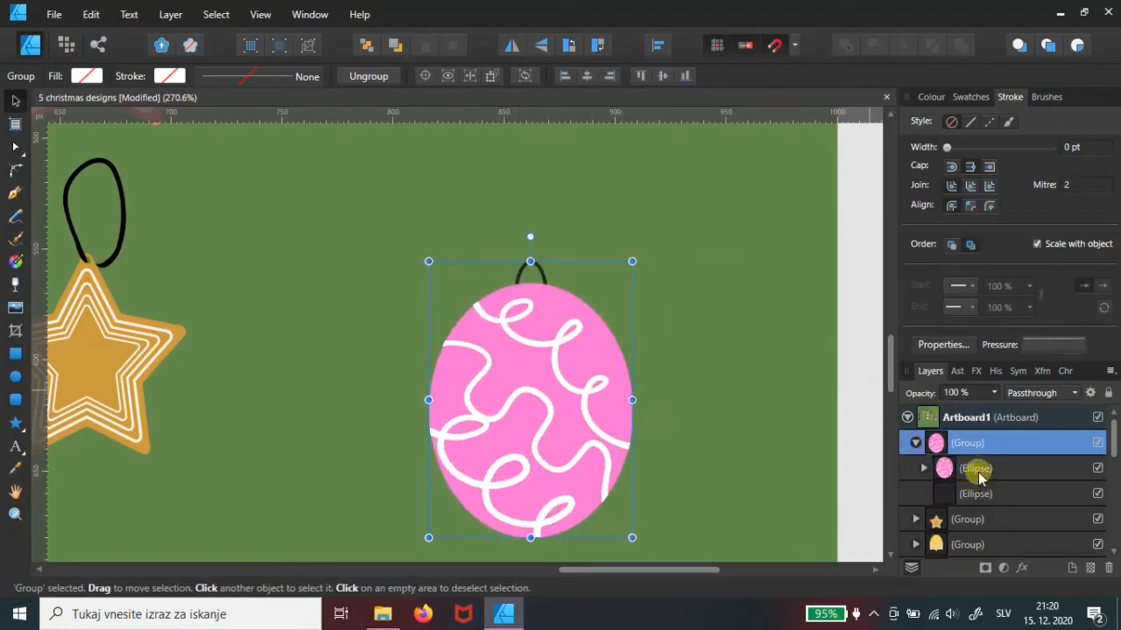
{"action": "left_click", "coordinate": [923, 468]}
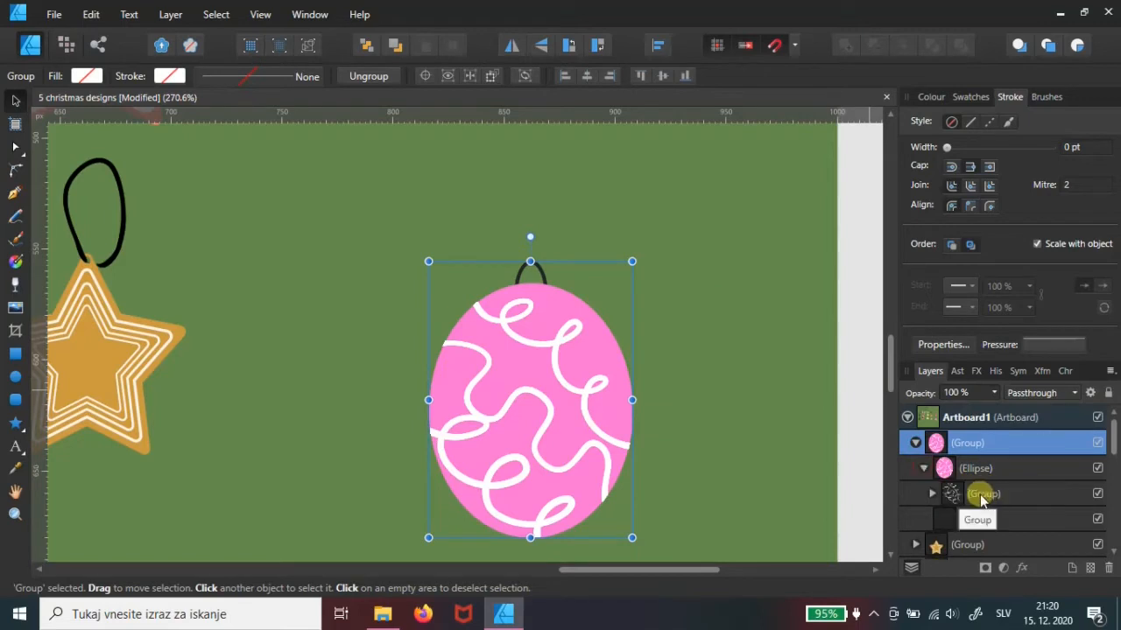
{"action": "left_click", "coordinate": [982, 495]}
{"action": "left_click", "coordinate": [932, 494]}
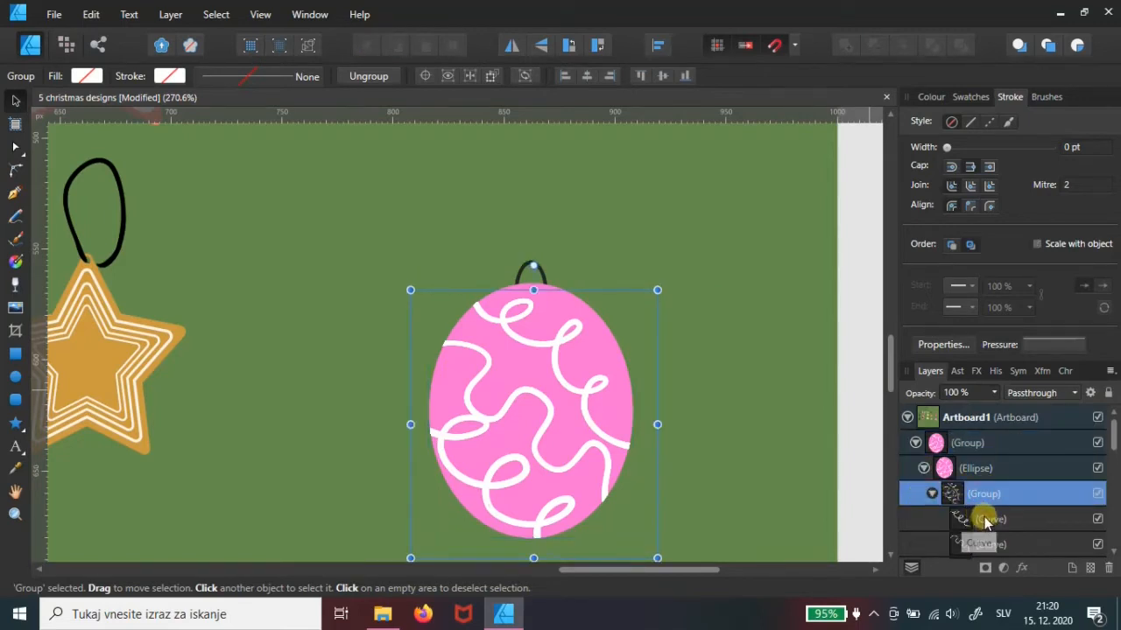
{"action": "left_click", "coordinate": [985, 520]}
{"action": "left_click", "coordinate": [1037, 244]}
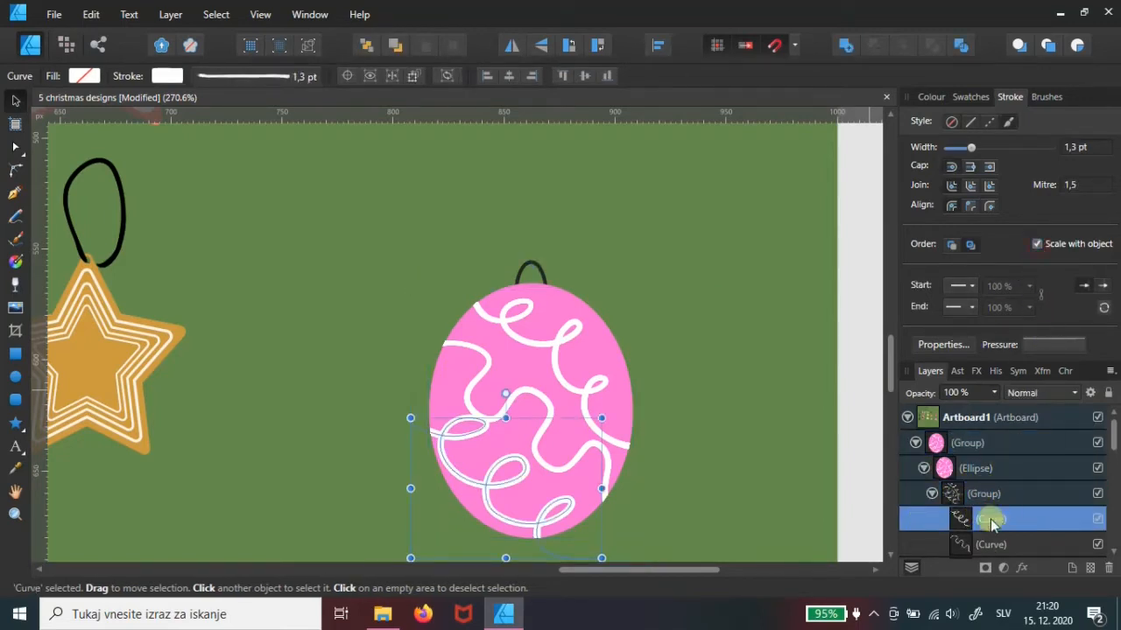
{"action": "left_click", "coordinate": [923, 469]}
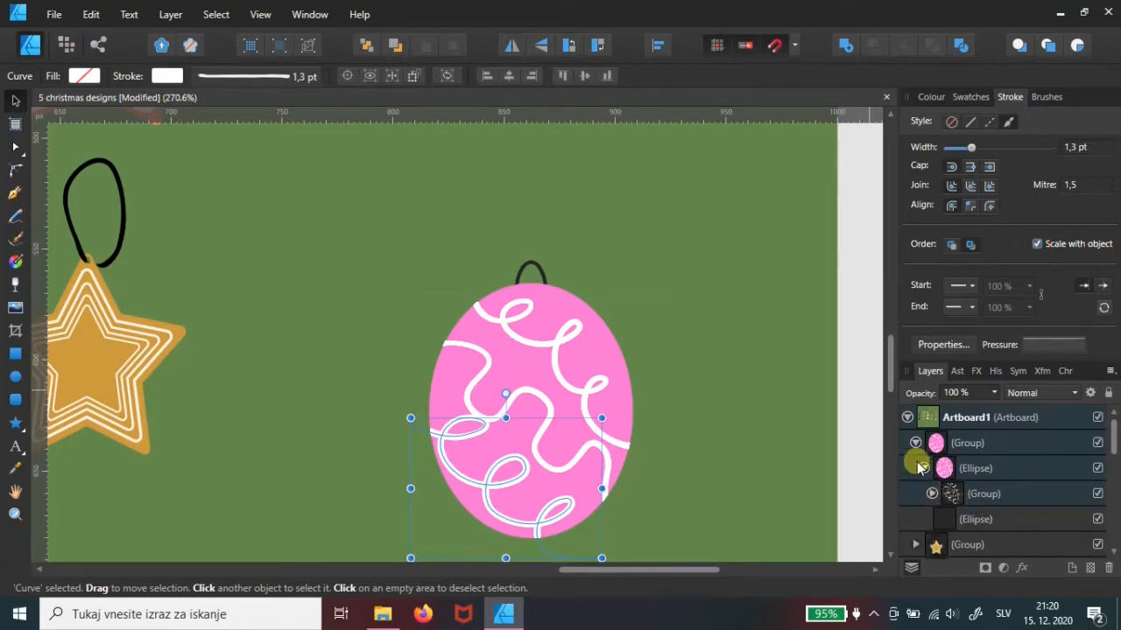
{"action": "left_click", "coordinate": [915, 442]}
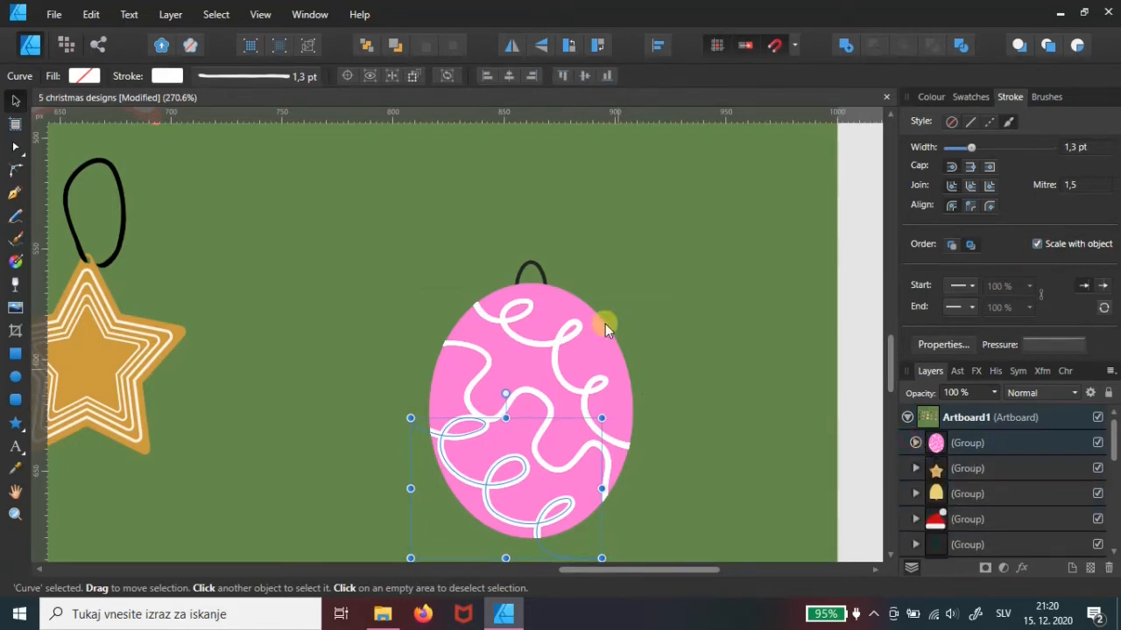
Select the whole pink ornament group and scale it up proportionally.
{"action": "left_click", "coordinate": [558, 297]}
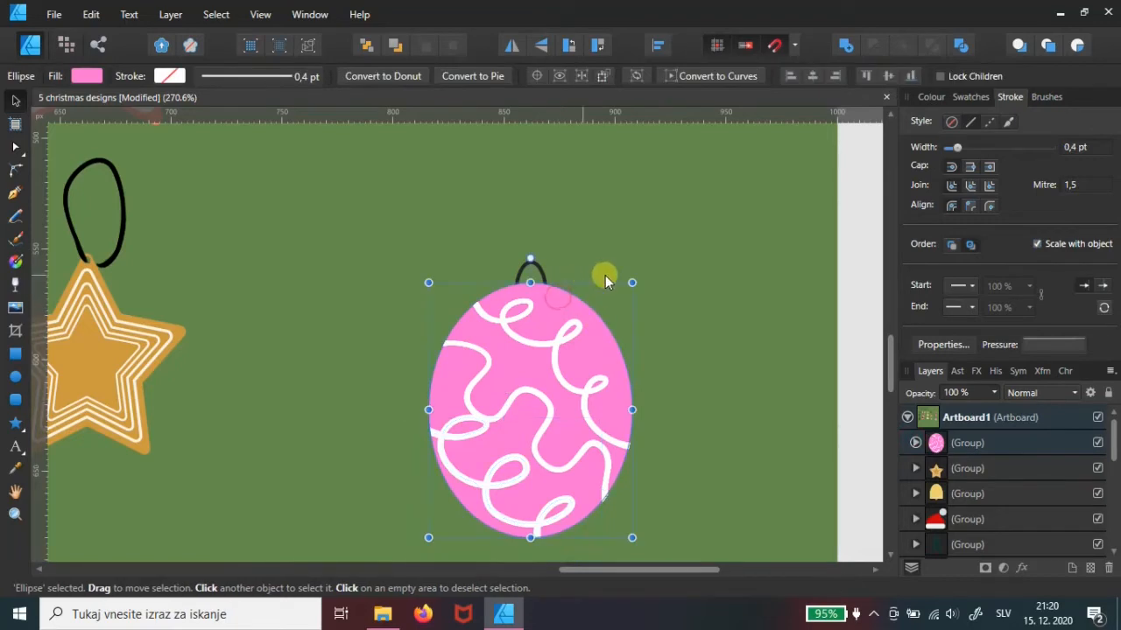
{"action": "left_click", "coordinate": [590, 238]}
{"action": "left_click", "coordinate": [616, 285]}
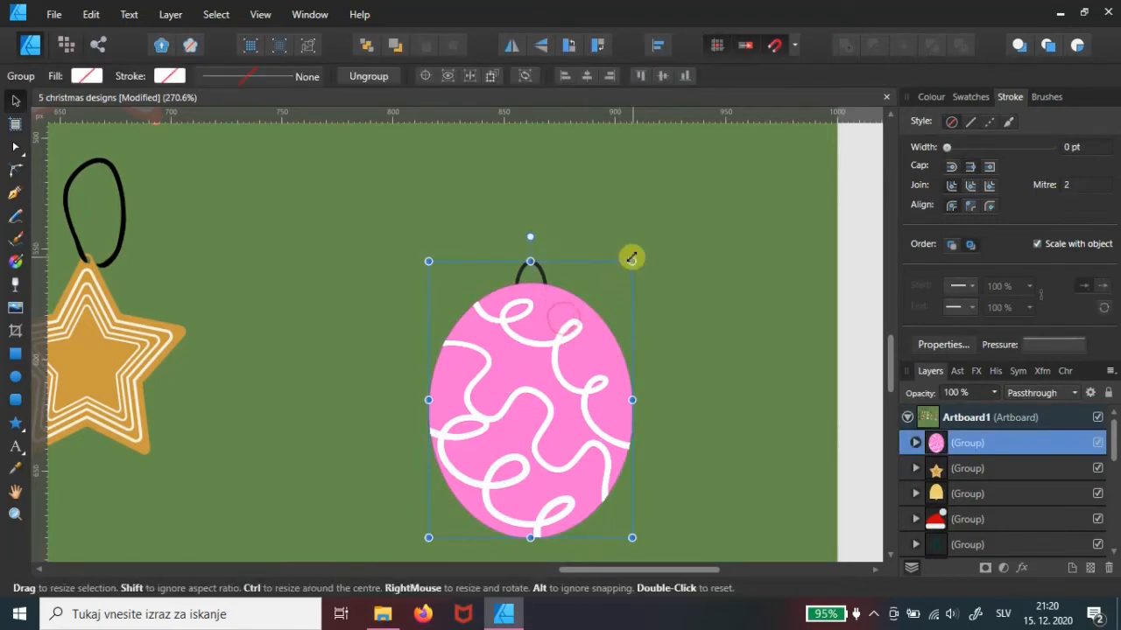
{"action": "left_click_drag", "start_coordinate": [633, 256], "coordinate": [720, 221]}
{"action": "left_click_drag", "start_coordinate": [515, 321], "coordinate": [615, 307]}
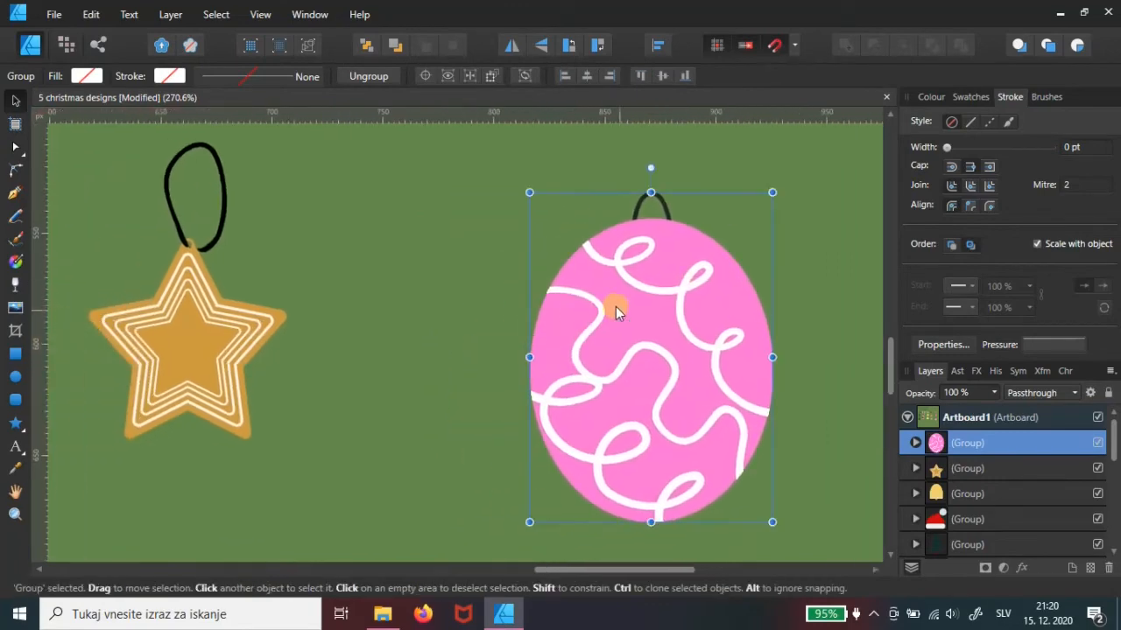
Scale the pink ornament group down to about the size of the ornament above it and place it beneath that one.
{"action": "scroll", "coordinate": [491, 333], "scroll_direction": "down", "scroll_amount": 5}
{"action": "scroll", "coordinate": [532, 371], "scroll_direction": "up", "scroll_amount": 1}
{"action": "scroll", "coordinate": [533, 371], "scroll_direction": "left", "scroll_amount": 1}
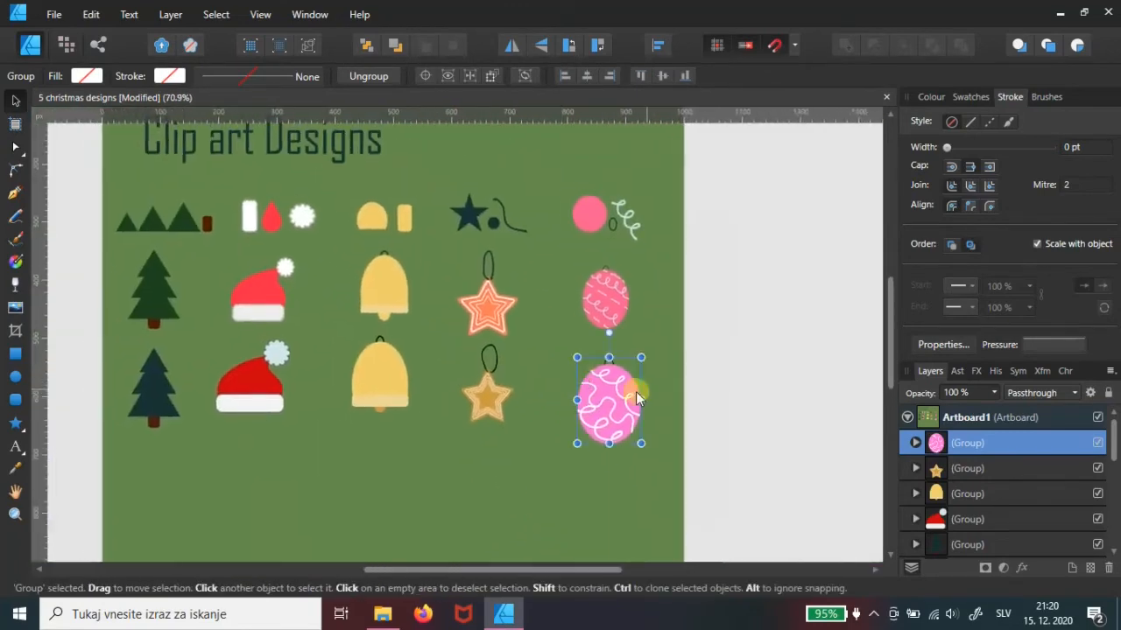
{"action": "left_click_drag", "start_coordinate": [639, 361], "coordinate": [609, 384]}
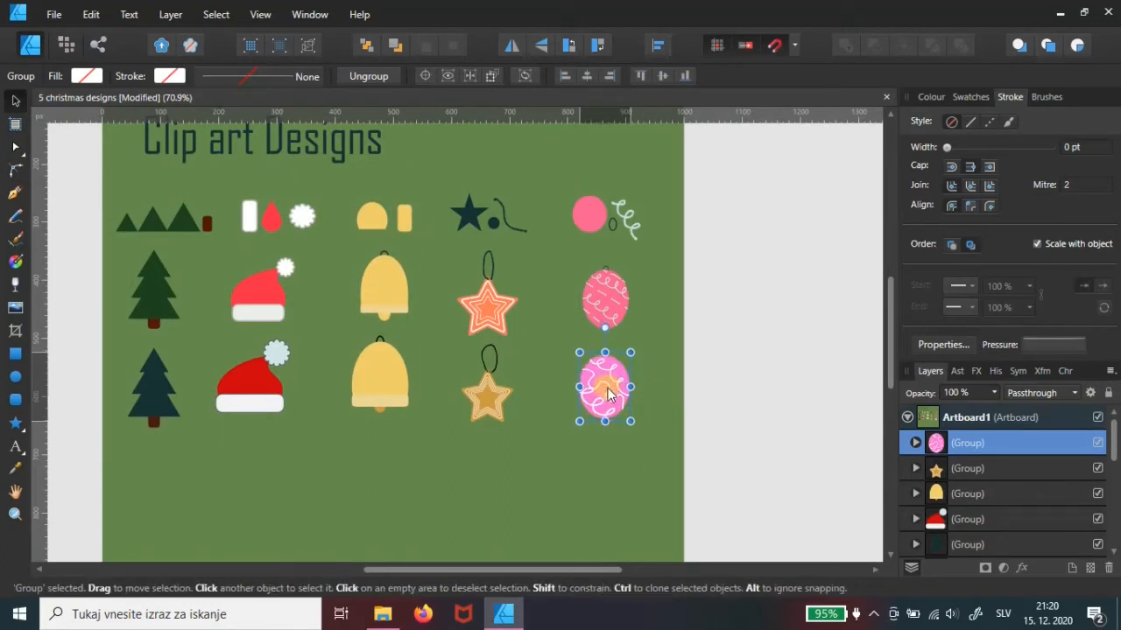
{"action": "scroll", "coordinate": [443, 484], "scroll_direction": "up", "scroll_amount": 1}
{"action": "scroll", "coordinate": [443, 485], "scroll_direction": "left", "scroll_amount": 1}
{"action": "left_click_drag", "start_coordinate": [430, 544], "coordinate": [412, 452]}
{"action": "scroll", "coordinate": [416, 500], "scroll_direction": "down", "scroll_amount": 2}
{"action": "mouse_move", "coordinate": [422, 495]}
{"action": "left_mouse_down"}
{"action": "mouse_move", "coordinate": [426, 460]}
{"action": "mouse_move", "coordinate": [434, 466]}
{"action": "left_mouse_up"}
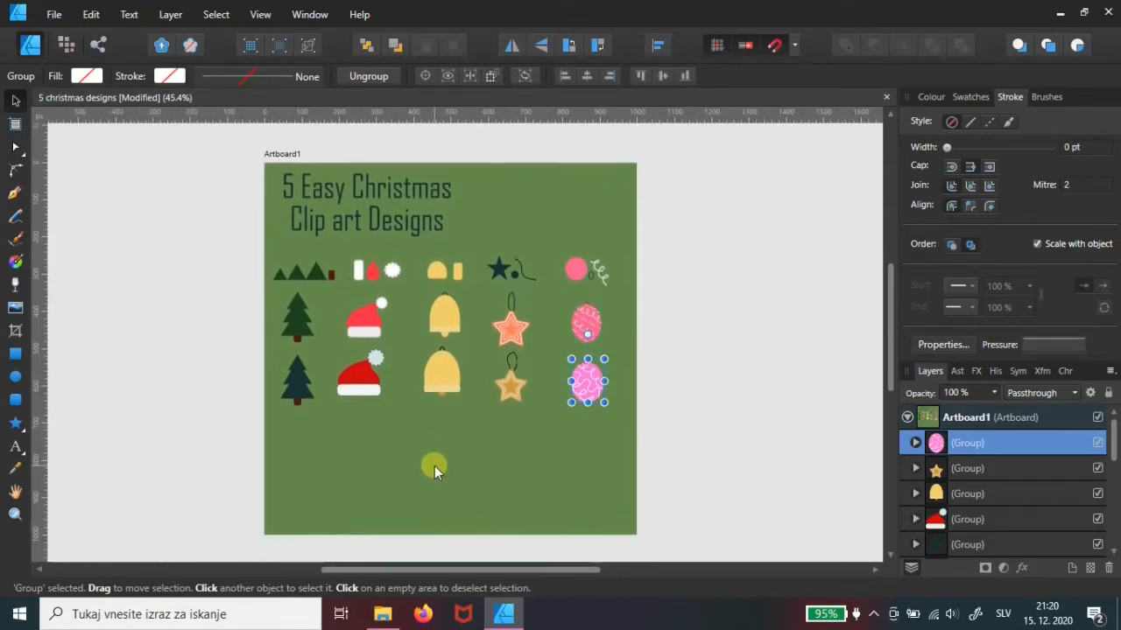
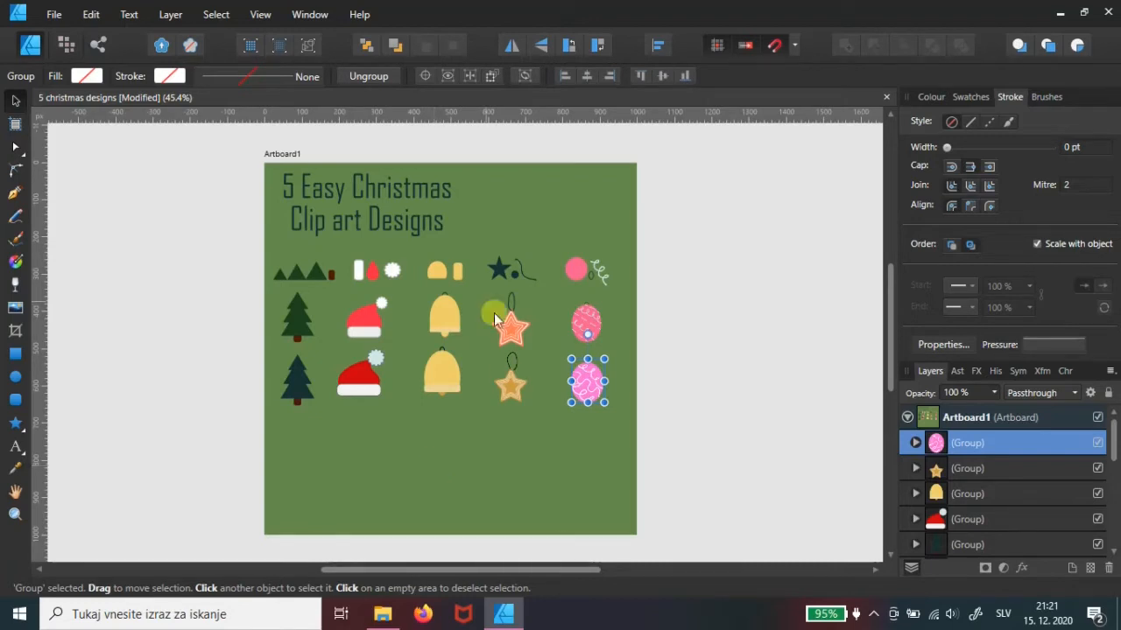
Select the bottom-row Christmas tree group and open the export settings for SVG.
{"action": "scroll", "coordinate": [355, 421], "scroll_direction": "down", "scroll_amount": 2}
{"action": "scroll", "coordinate": [356, 421], "scroll_direction": "left", "scroll_amount": 1}
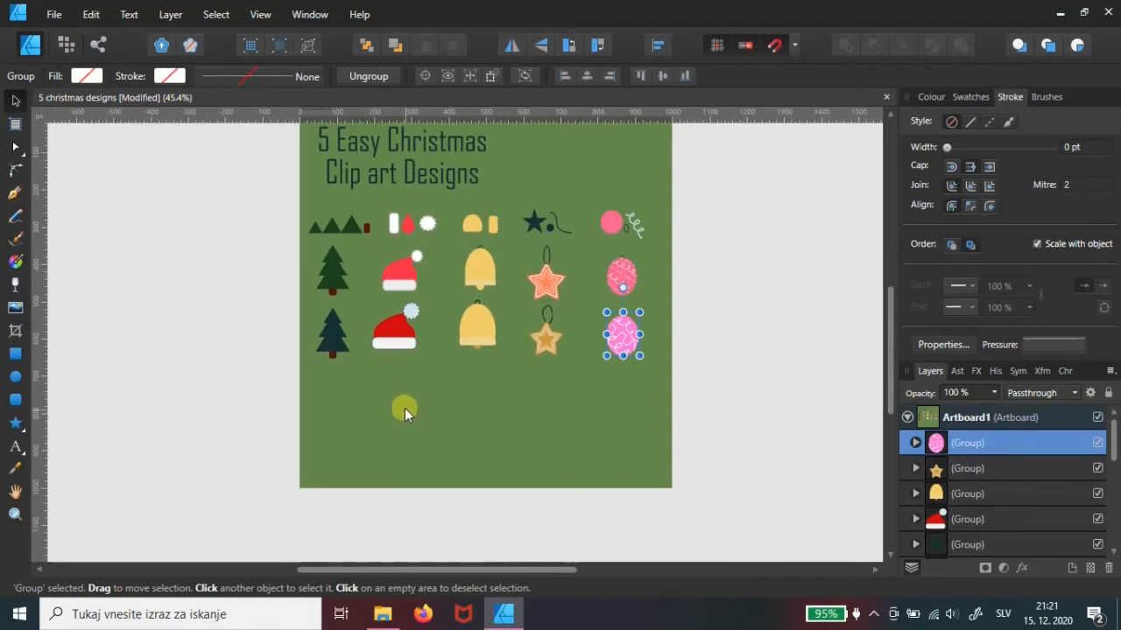
{"action": "left_click", "coordinate": [332, 338]}
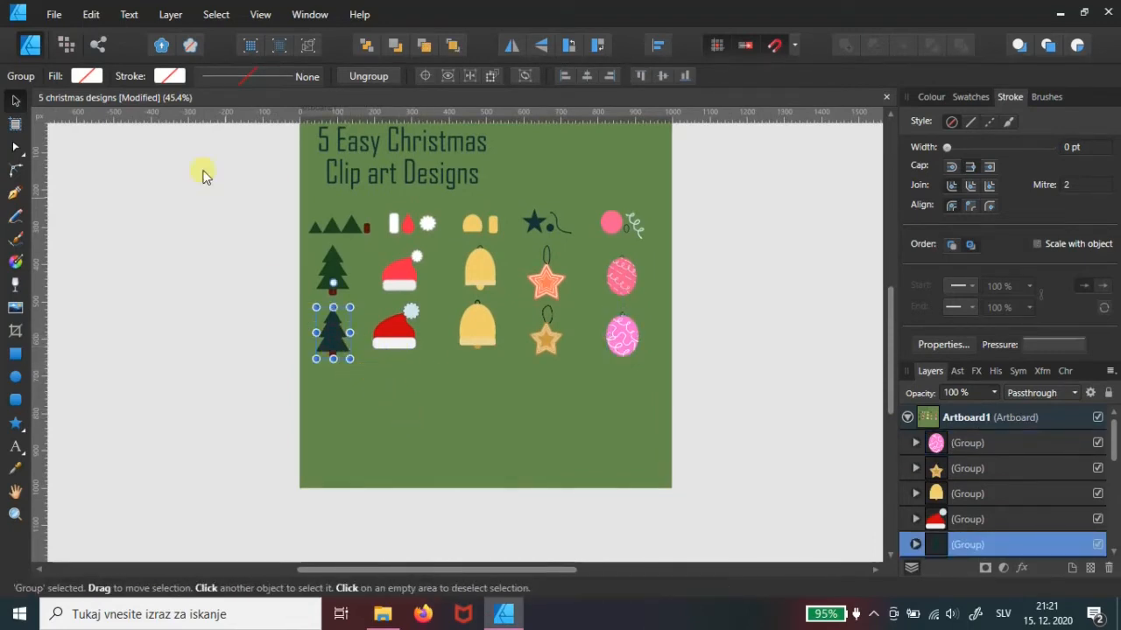
{"action": "left_click", "coordinate": [52, 16]}
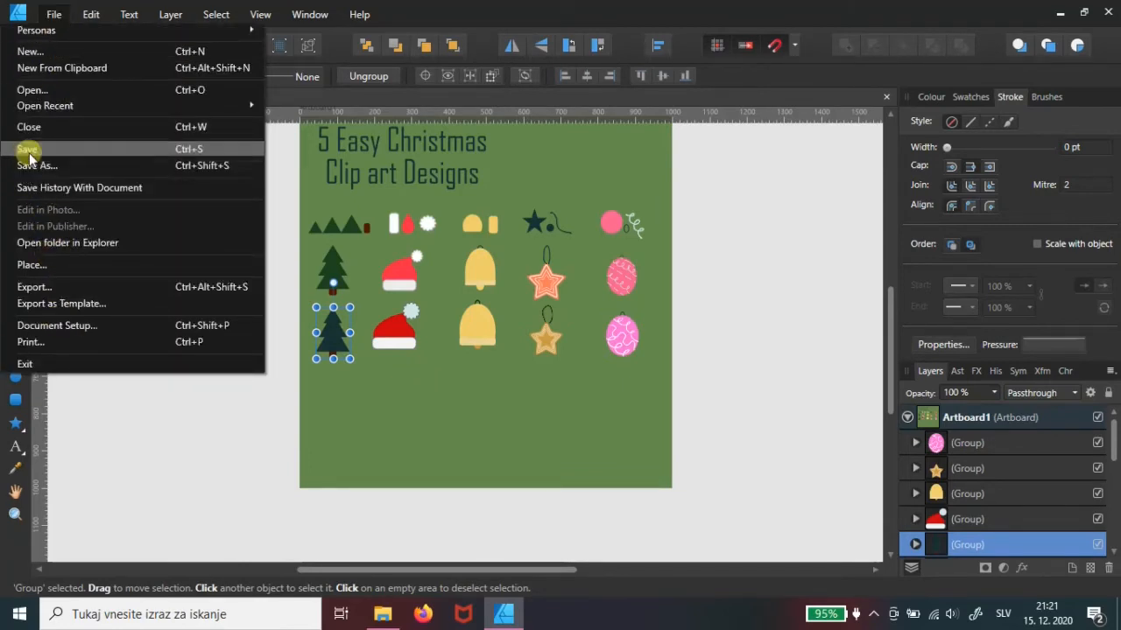
{"action": "left_click", "coordinate": [32, 289]}
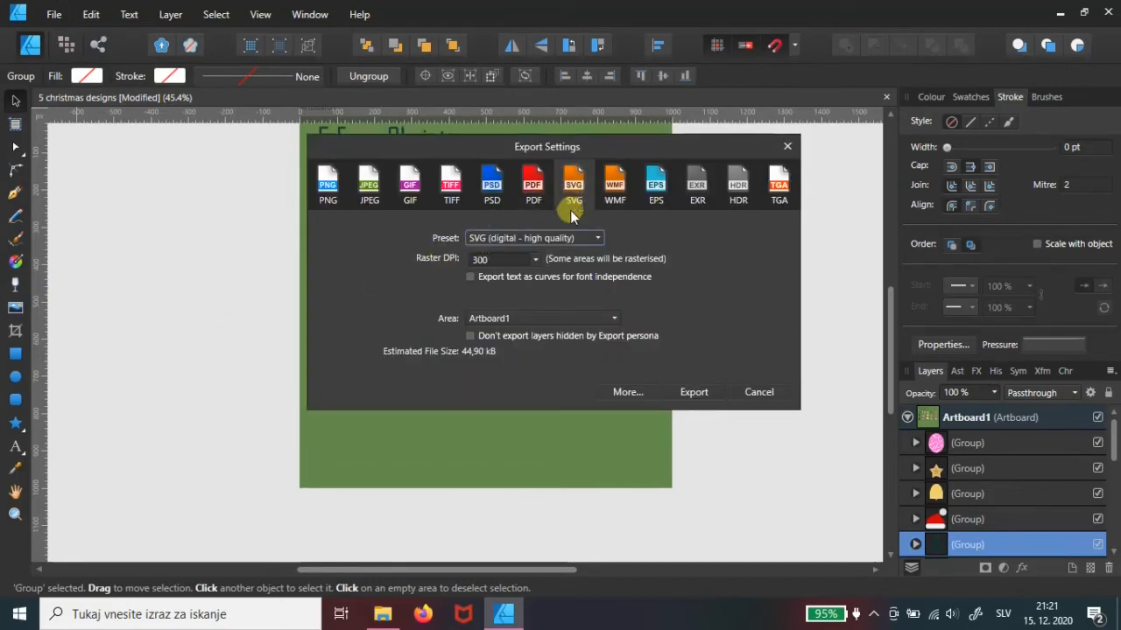
Set the SVG export to the "SVG (digital - high quality)" preset with the area "Selection without background".
{"action": "left_click", "coordinate": [597, 239]}
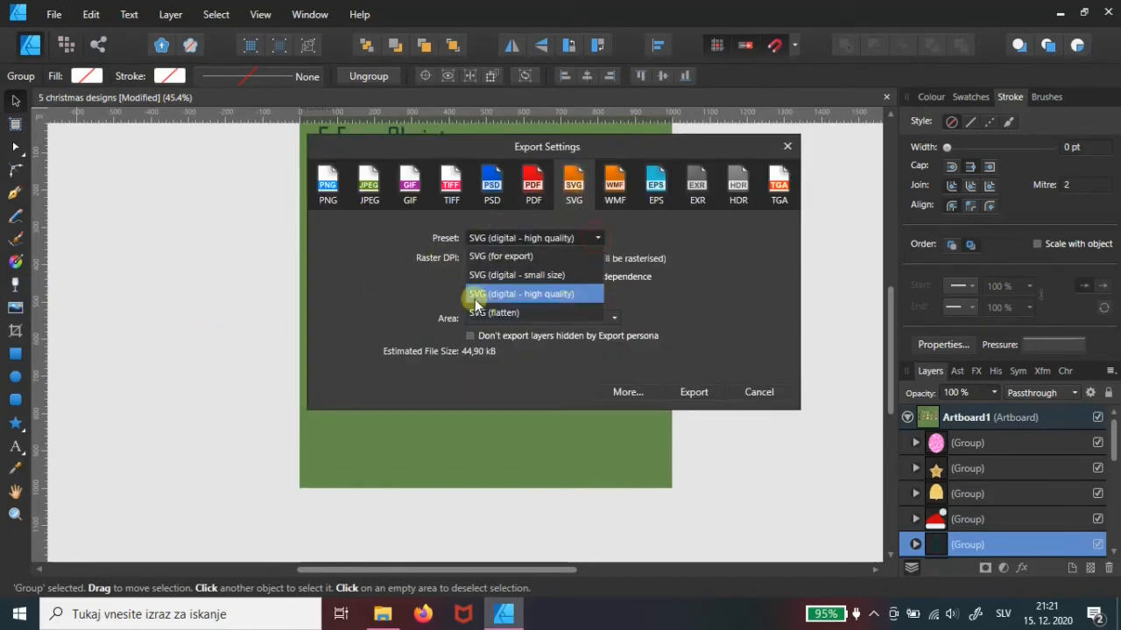
{"action": "left_click", "coordinate": [495, 295]}
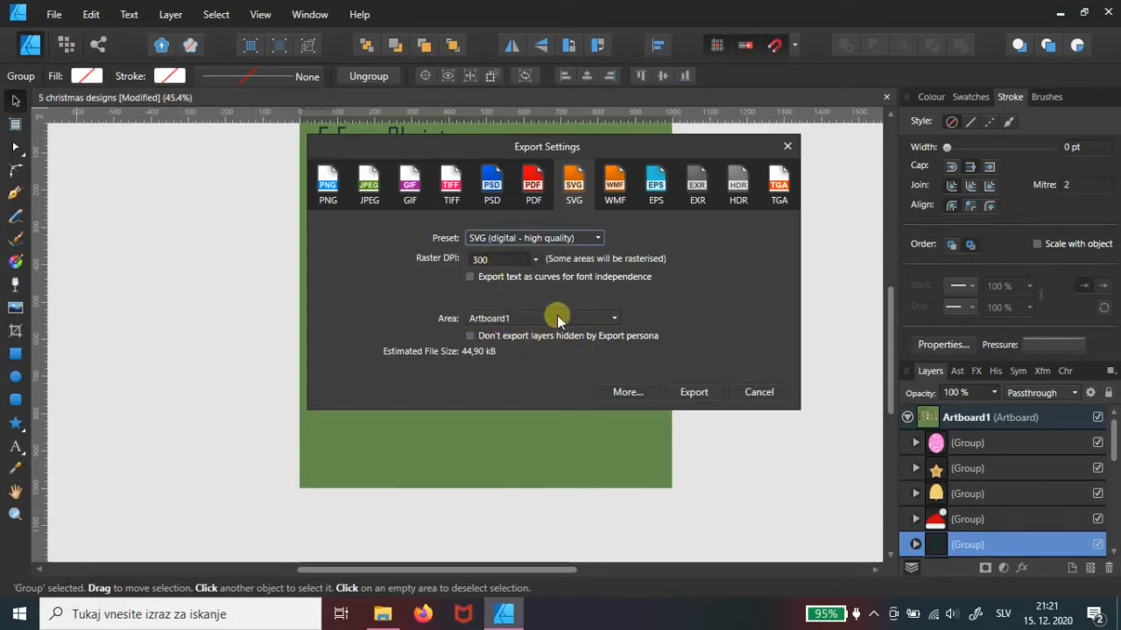
{"action": "left_click", "coordinate": [591, 318]}
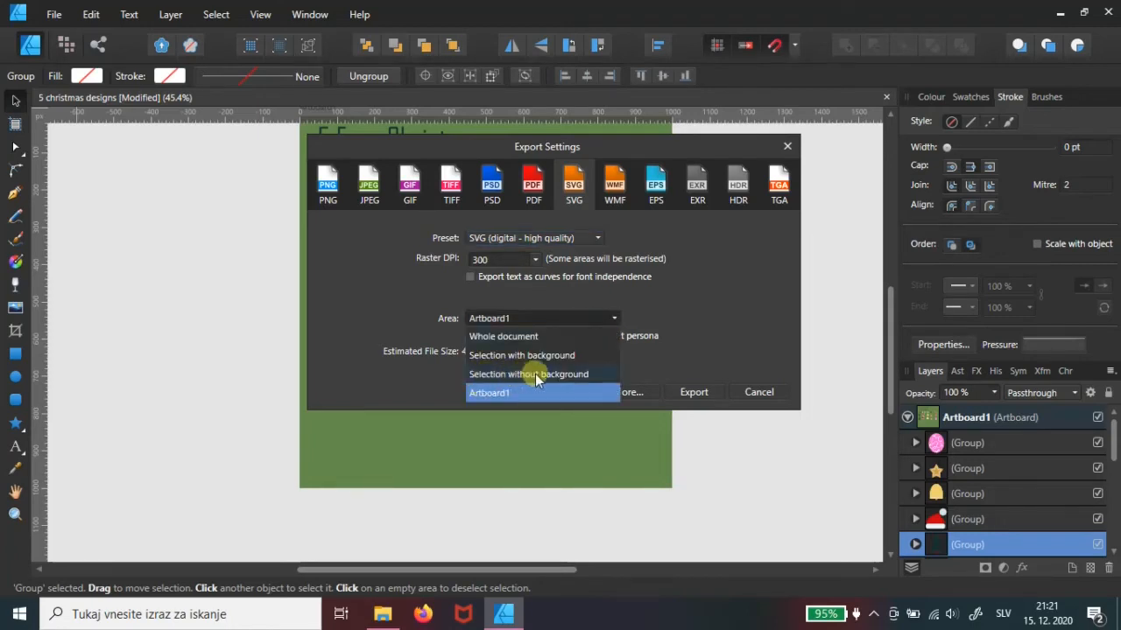
{"action": "left_click", "coordinate": [571, 374]}
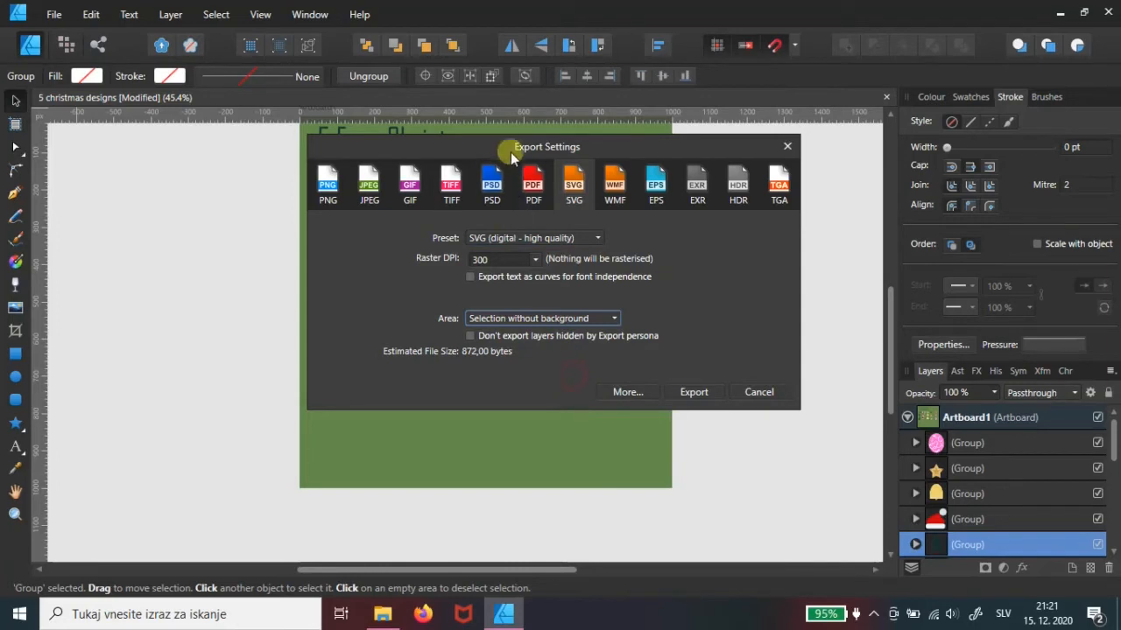
{"action": "left_click_drag", "start_coordinate": [505, 147], "coordinate": [716, 216]}
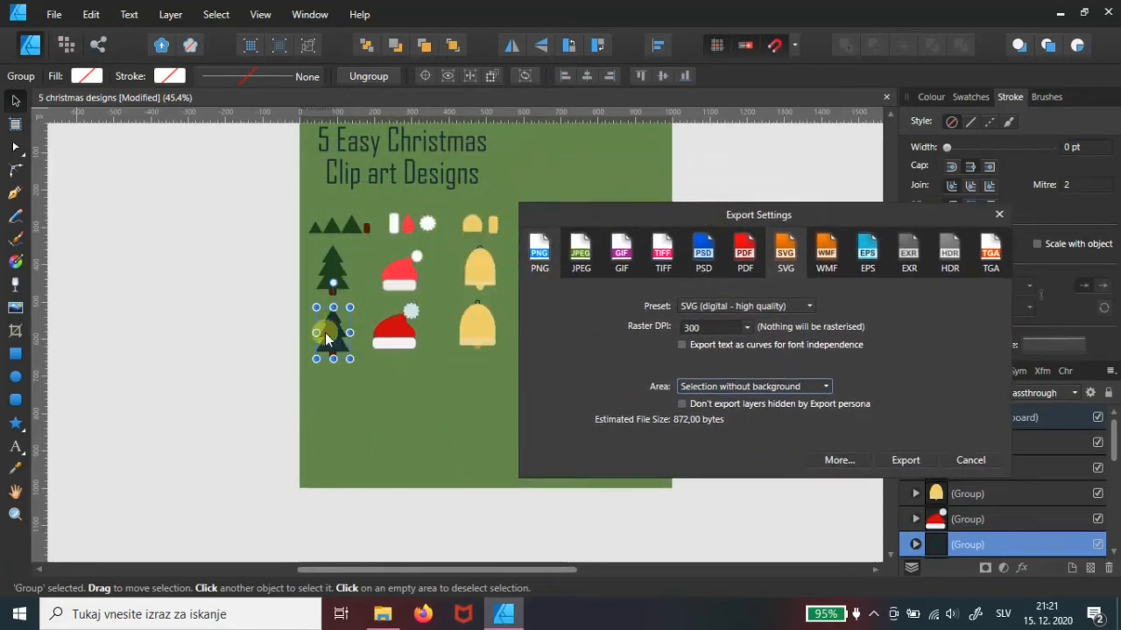
{"action": "left_click_drag", "start_coordinate": [727, 217], "coordinate": [517, 153]}
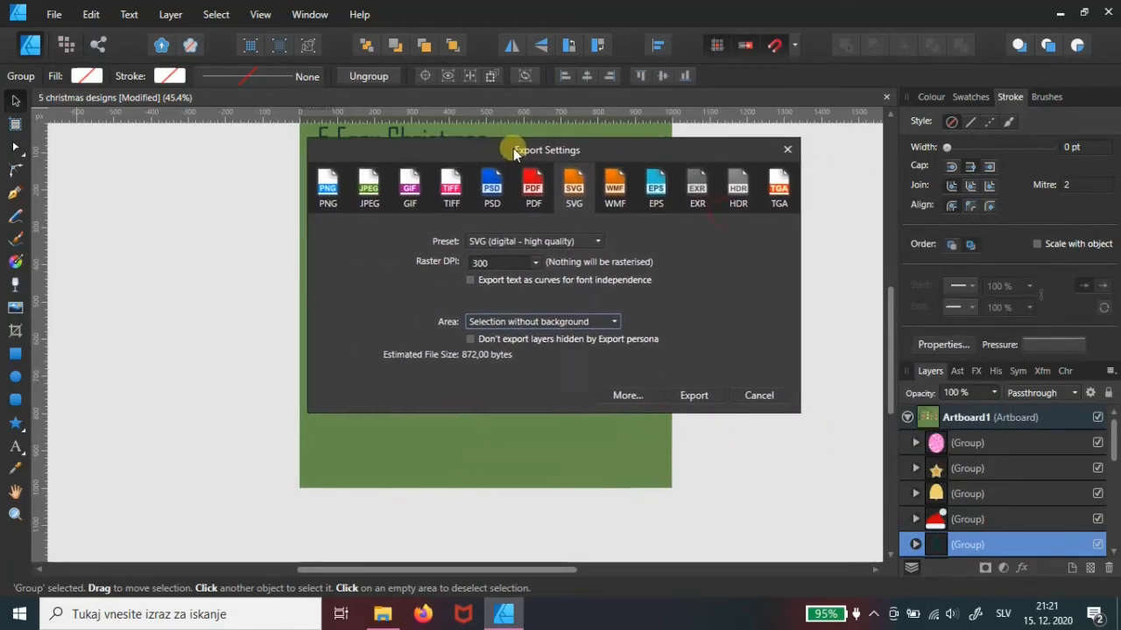
Export the selected Christmas tree as an SVG file named "christmas tree 1" in the christmas folder.
{"action": "left_click", "coordinate": [694, 396]}
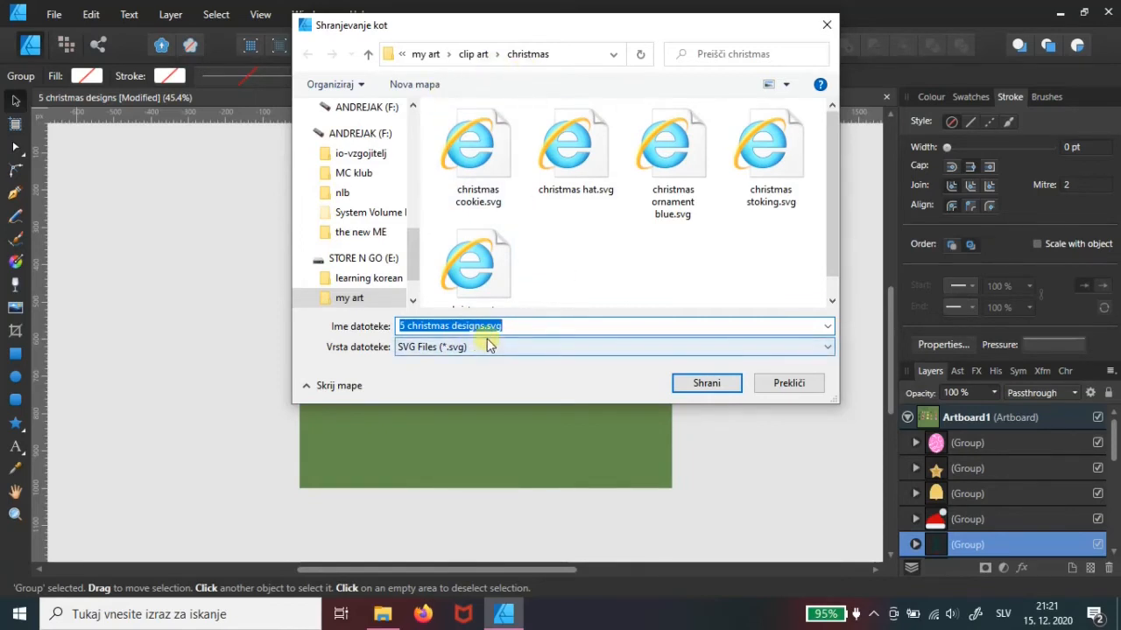
{"action": "type", "text": "ch"}
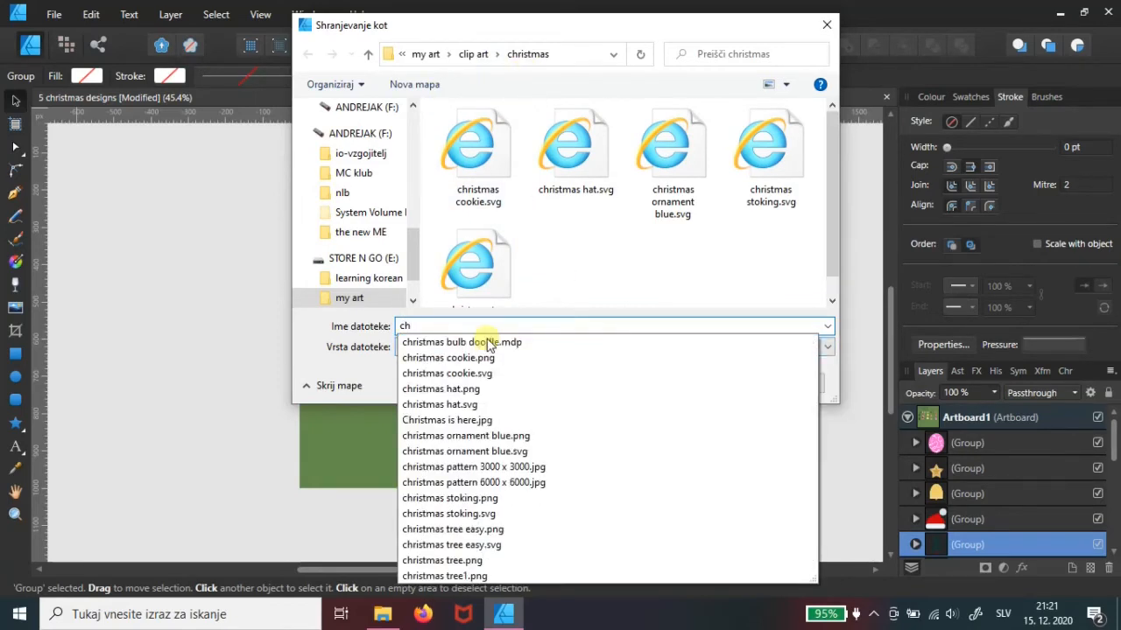
{"action": "type", "text": "ristmas tr"}
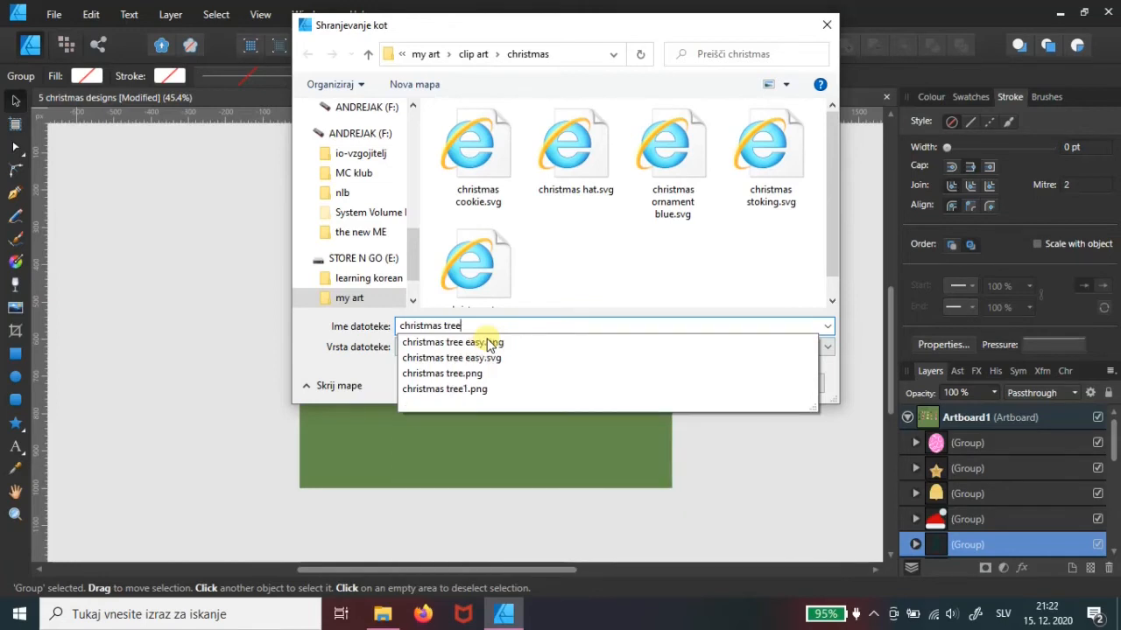
{"action": "type", "text": "ee 1"}
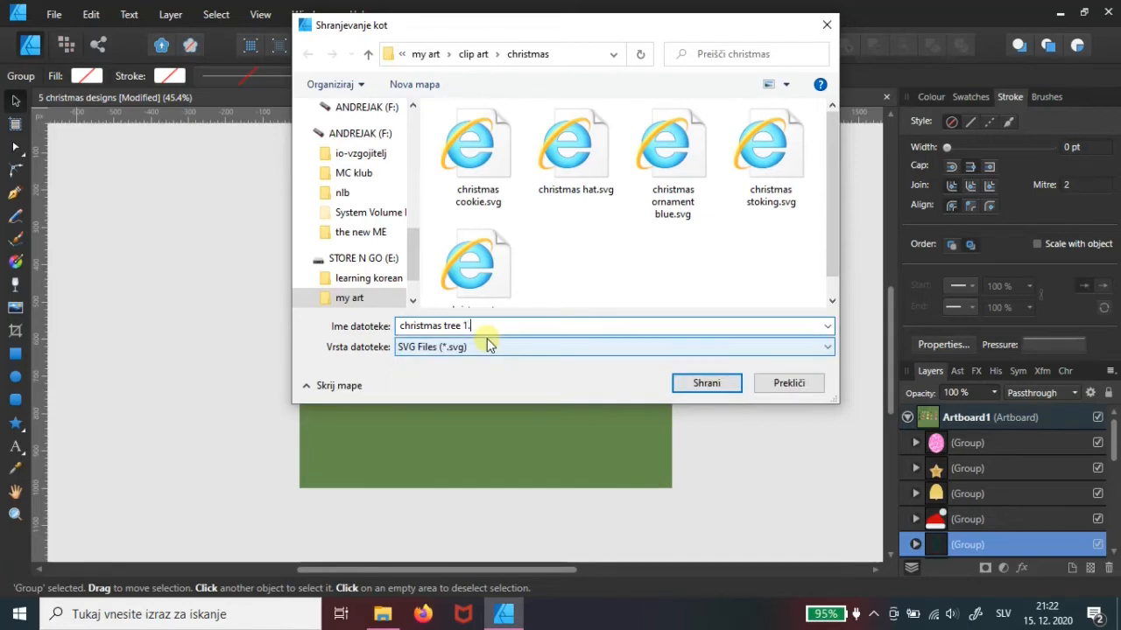
{"action": "key", "text": "Return"}
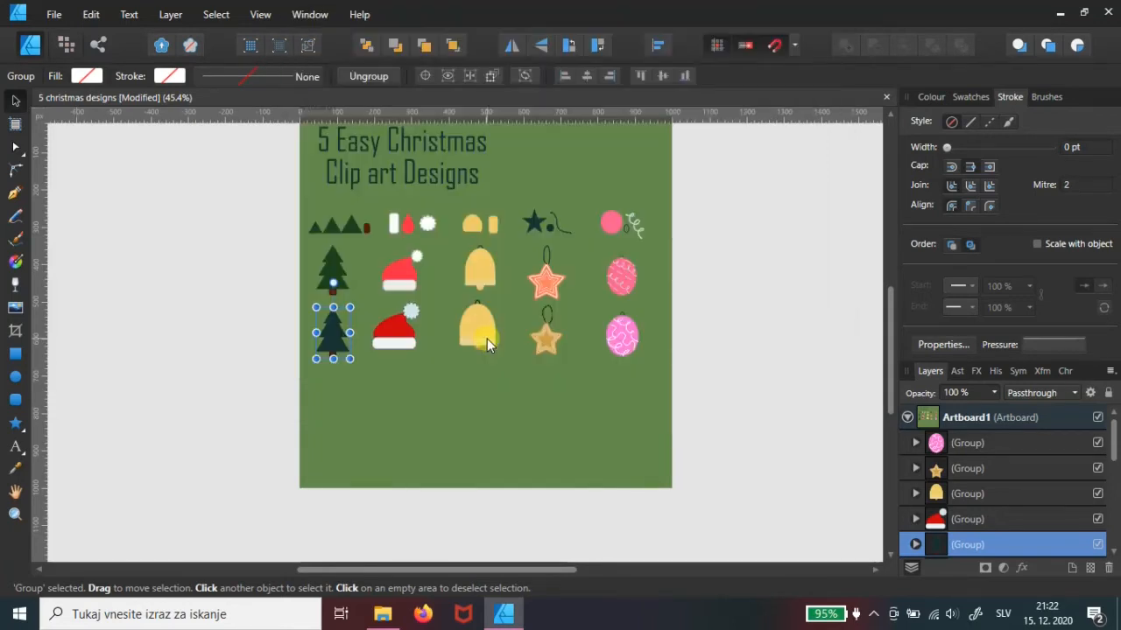
Export the bottom-row Santa hat group as an SVG named "santa hat", using the area "Selection without background".
{"action": "left_click", "coordinate": [379, 349]}
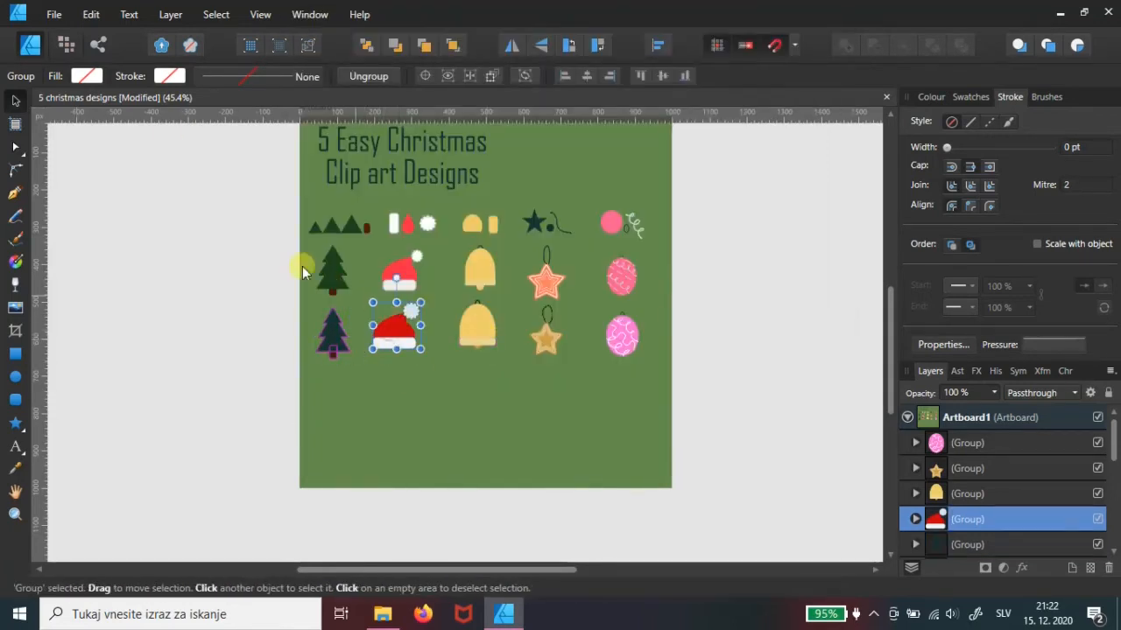
{"action": "left_click", "coordinate": [51, 18]}
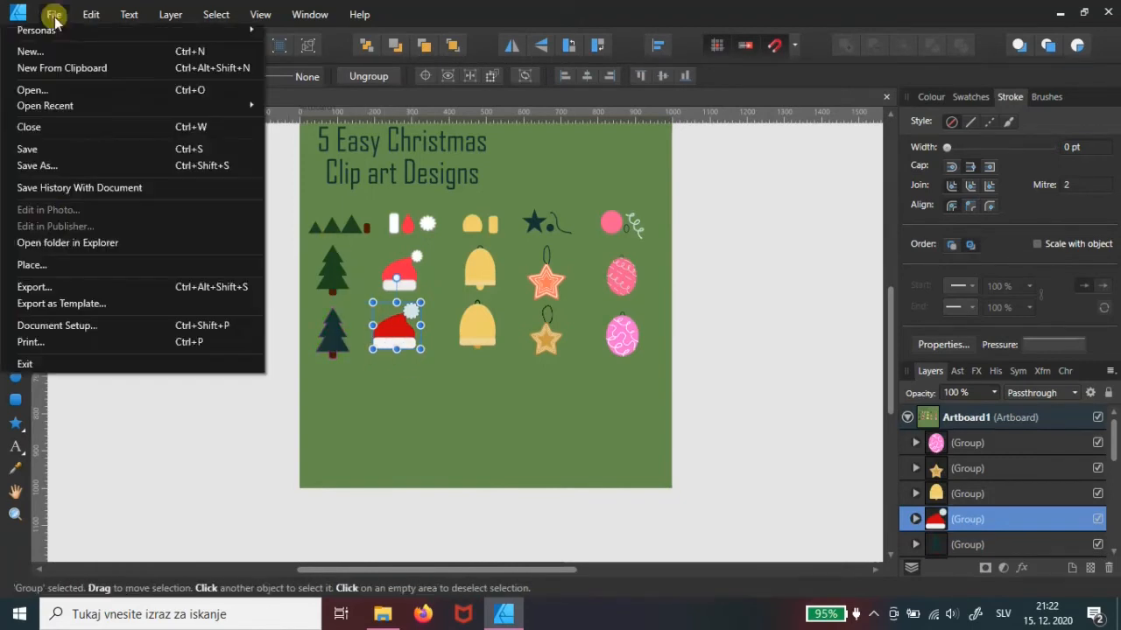
{"action": "left_click", "coordinate": [45, 286]}
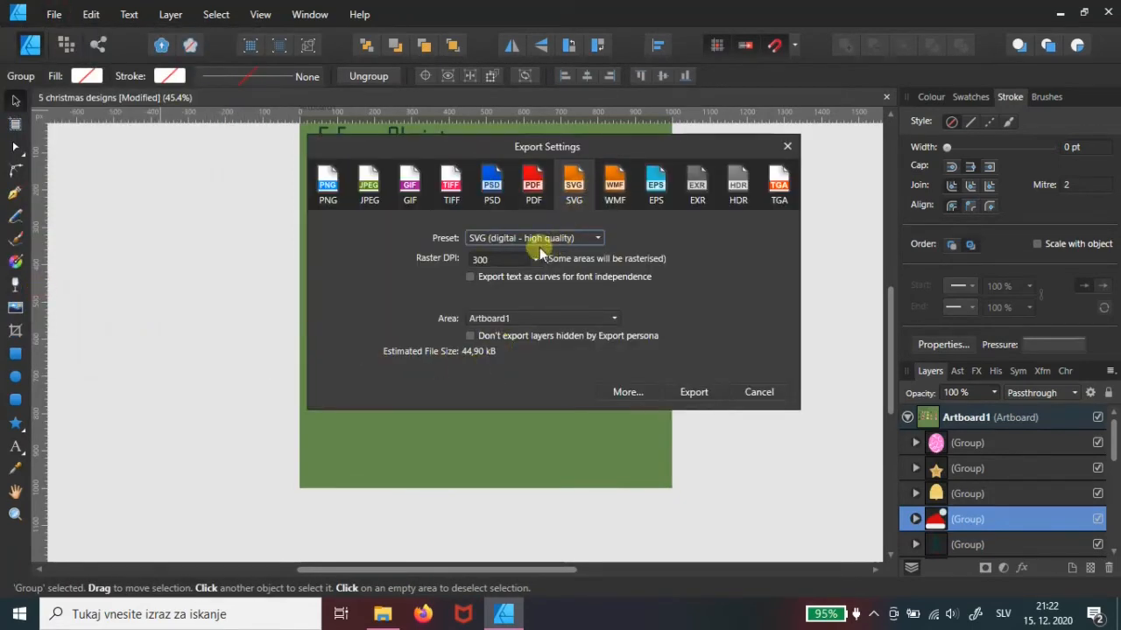
{"action": "left_click", "coordinate": [534, 318]}
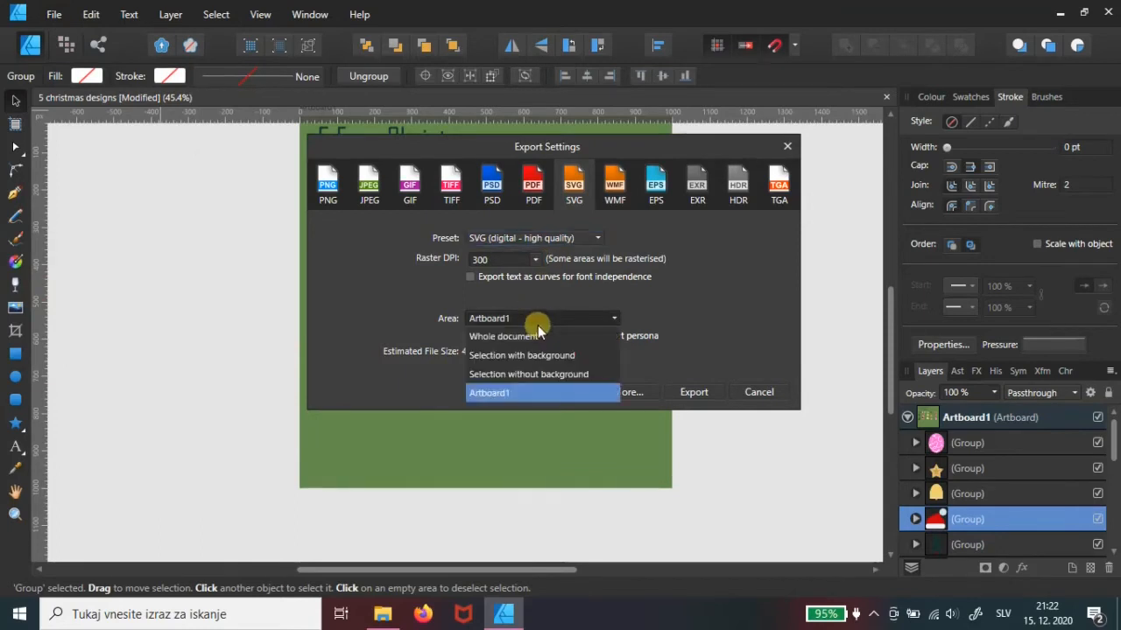
{"action": "left_click", "coordinate": [557, 374]}
{"action": "left_click", "coordinate": [691, 393]}
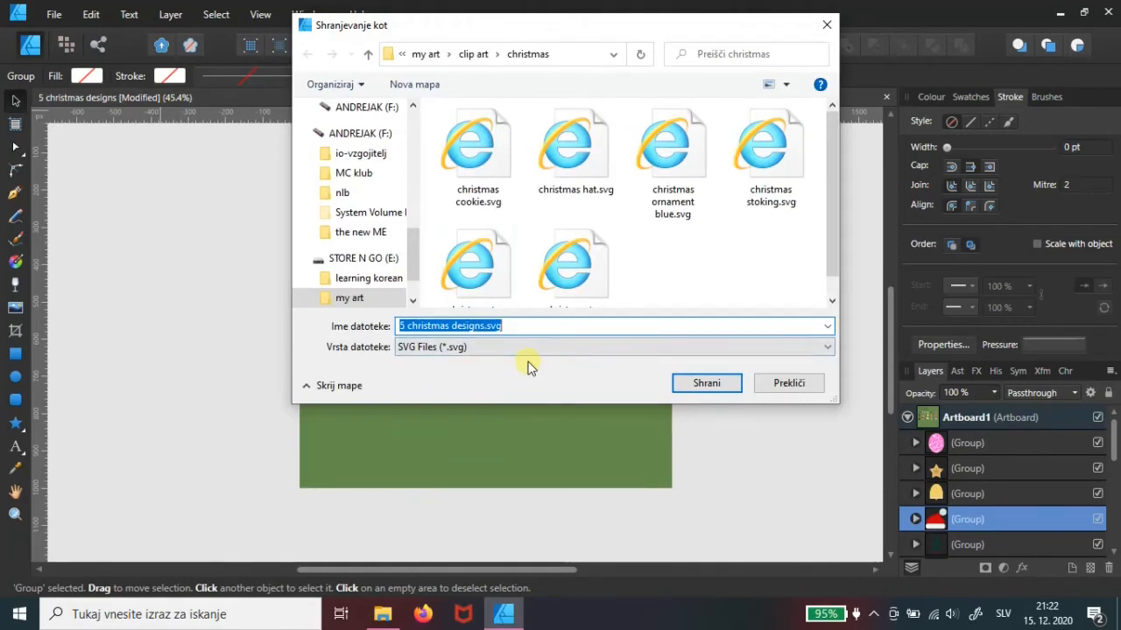
{"action": "type", "text": "santa "}
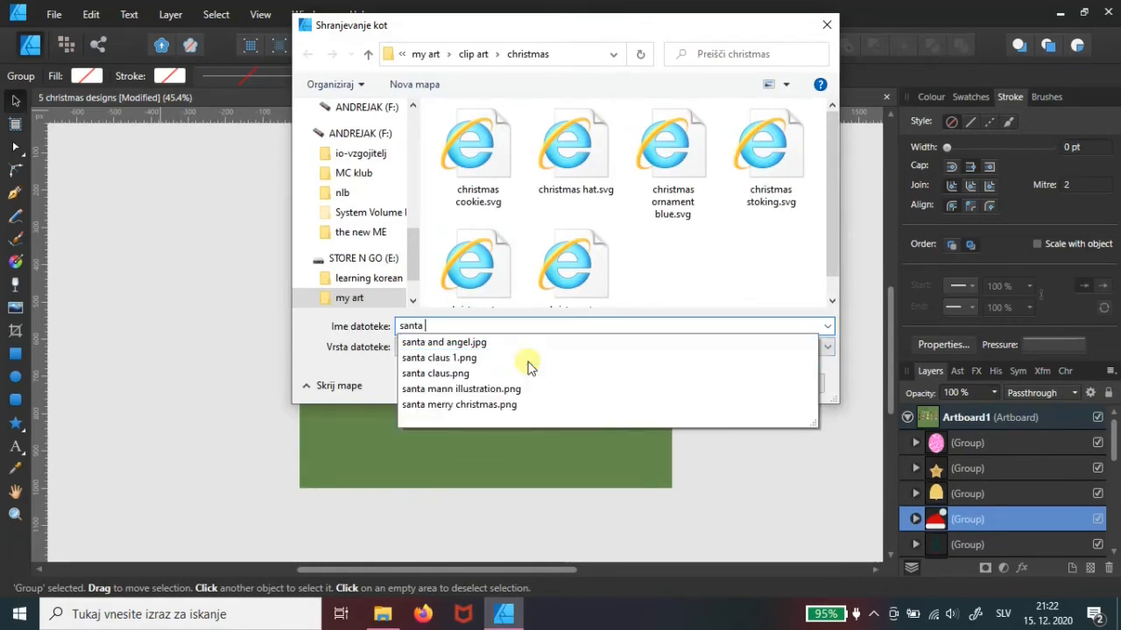
{"action": "type", "text": "hat"}
{"action": "key", "text": "Return"}
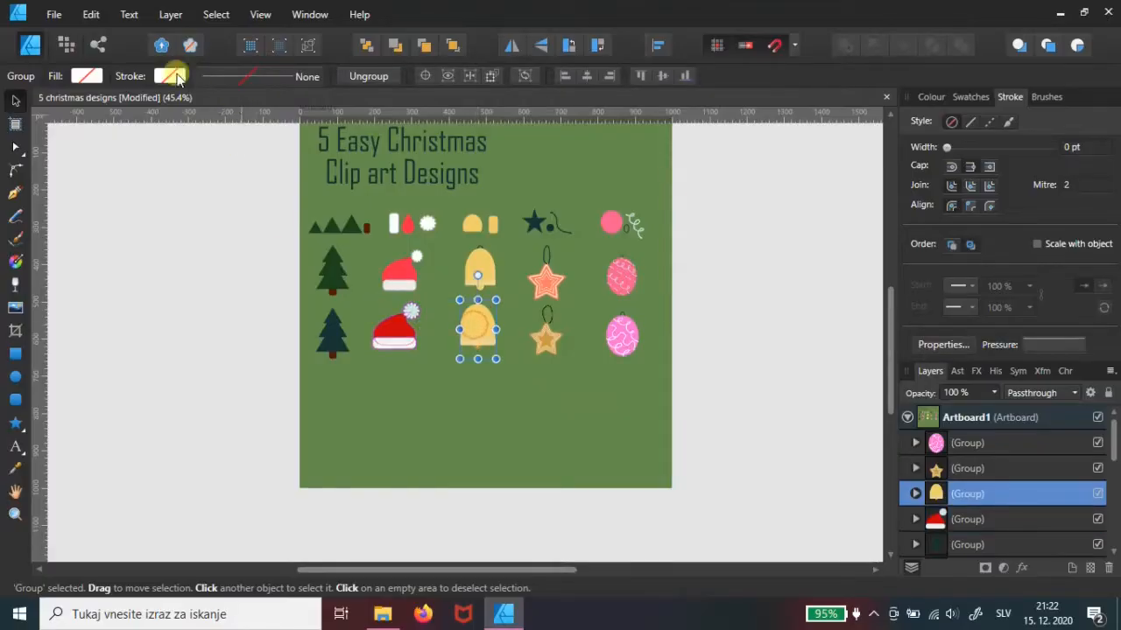
Export the bottom-row bell group as an SVG named "bell", using the area "Selection without background".
{"action": "left_click", "coordinate": [54, 14]}
{"action": "left_click", "coordinate": [39, 260]}
{"action": "left_click", "coordinate": [543, 318]}
{"action": "left_click", "coordinate": [604, 399]}
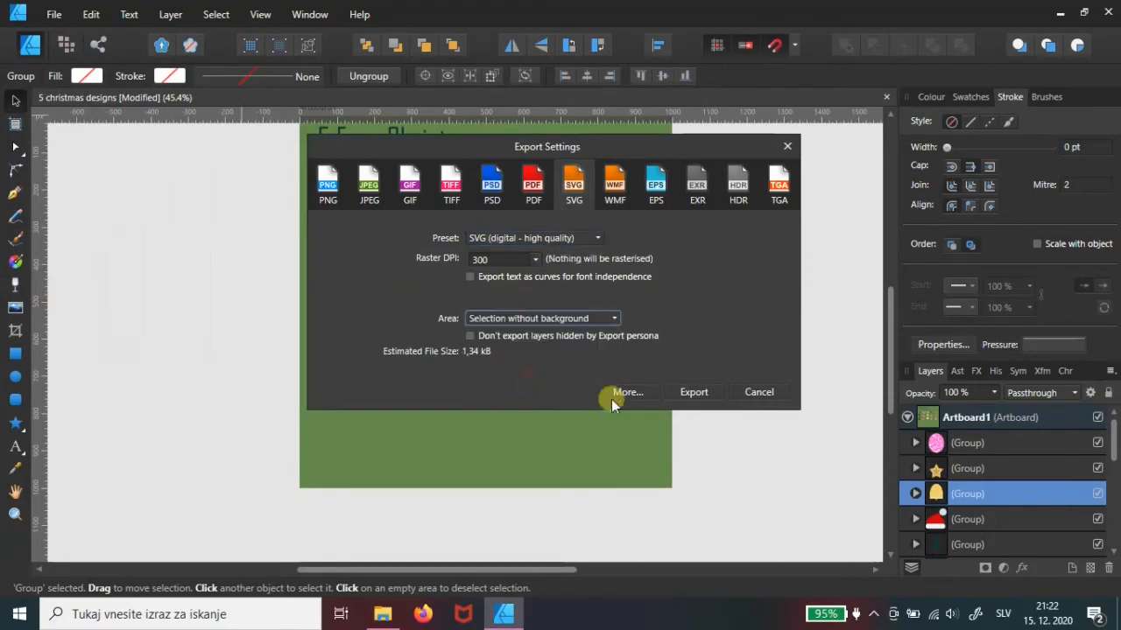
{"action": "key", "text": "Return"}
{"action": "type", "text": "bell"}
{"action": "key", "text": "Return"}
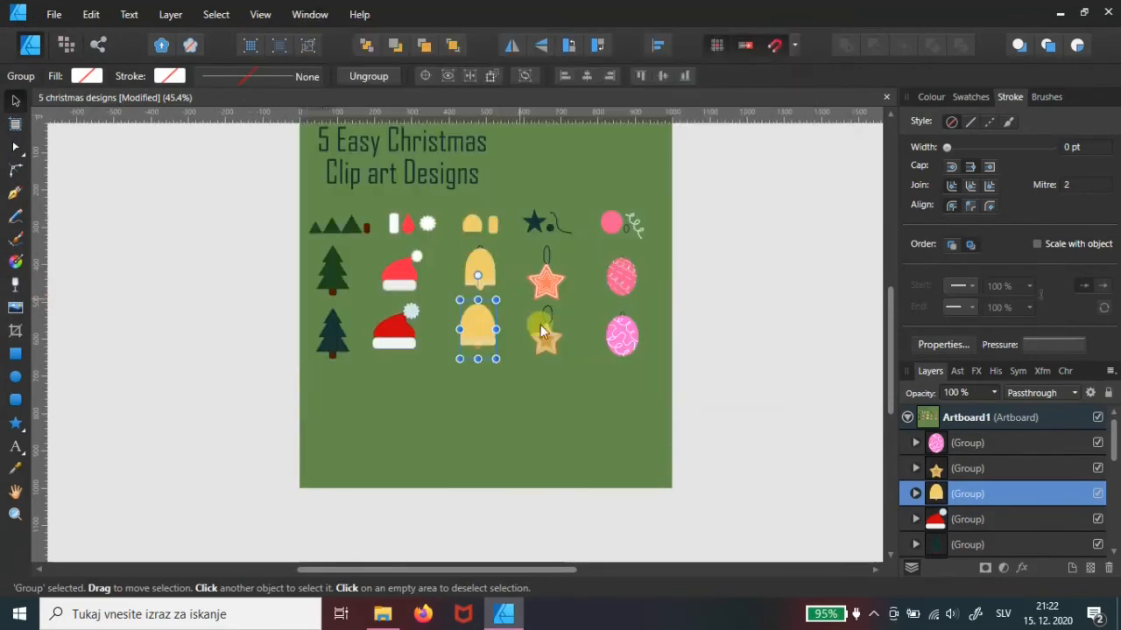
Export the bottom-row star cookie group as an SVG named "star cooky", using the area "Selection without background".
{"action": "left_click", "coordinate": [540, 325]}
{"action": "left_click", "coordinate": [53, 14]}
{"action": "left_click", "coordinate": [40, 260]}
{"action": "left_click", "coordinate": [543, 318]}
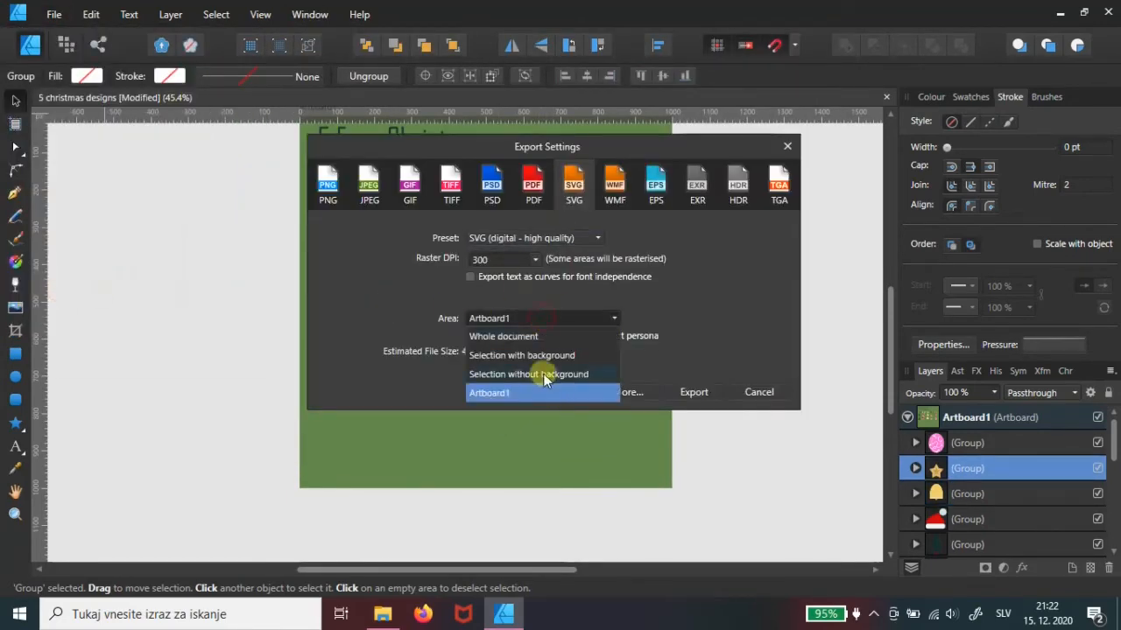
{"action": "left_click", "coordinate": [543, 374]}
{"action": "left_click", "coordinate": [693, 391]}
{"action": "type", "text": "star cooky"}
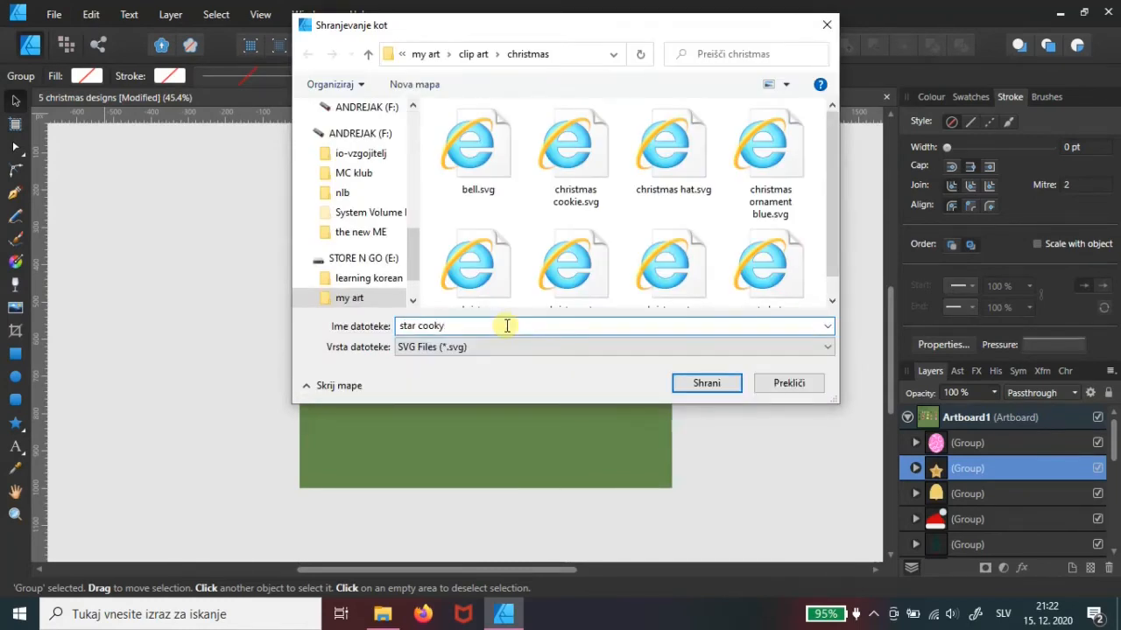
{"action": "key", "text": "Return"}
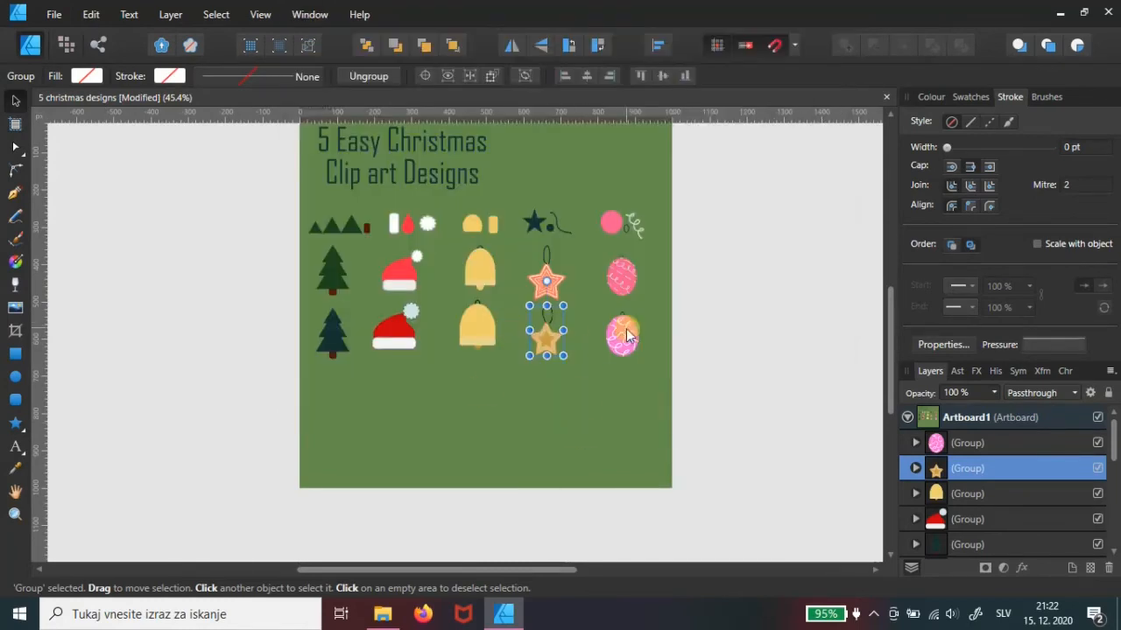
Export the bottom-row pink ornament group as an SVG named "ornament pink", using the area "Selection without background".
{"action": "left_click", "coordinate": [622, 333]}
{"action": "left_click", "coordinate": [54, 14]}
{"action": "left_click", "coordinate": [91, 287]}
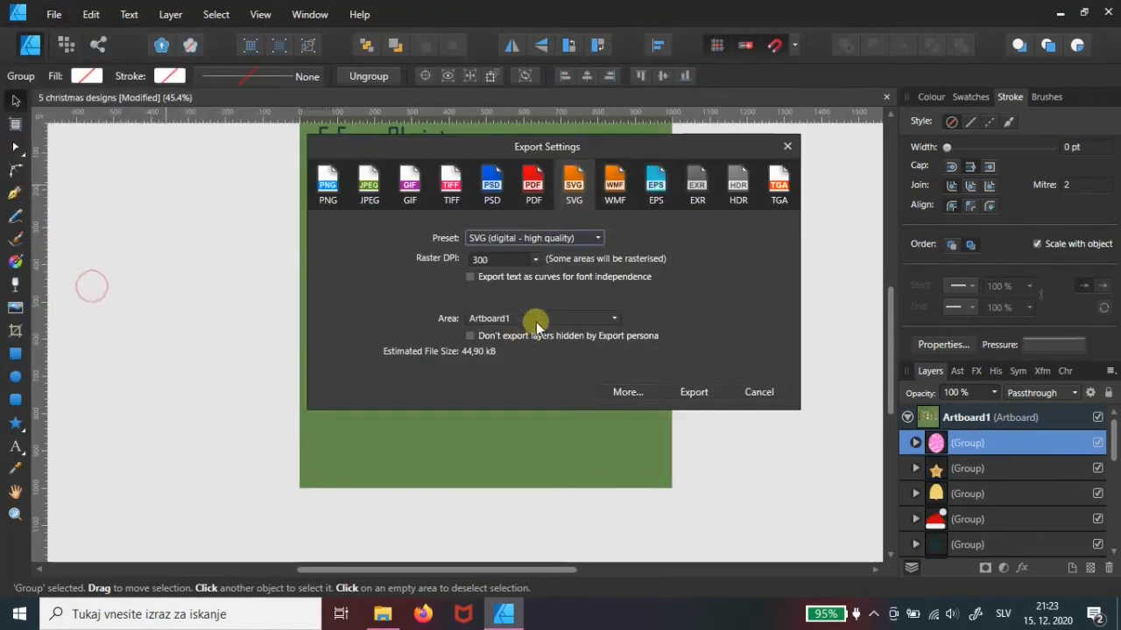
{"action": "left_click", "coordinate": [529, 318]}
{"action": "left_click", "coordinate": [516, 373]}
{"action": "left_click", "coordinate": [694, 392]}
{"action": "type", "text": "ornament pink"}
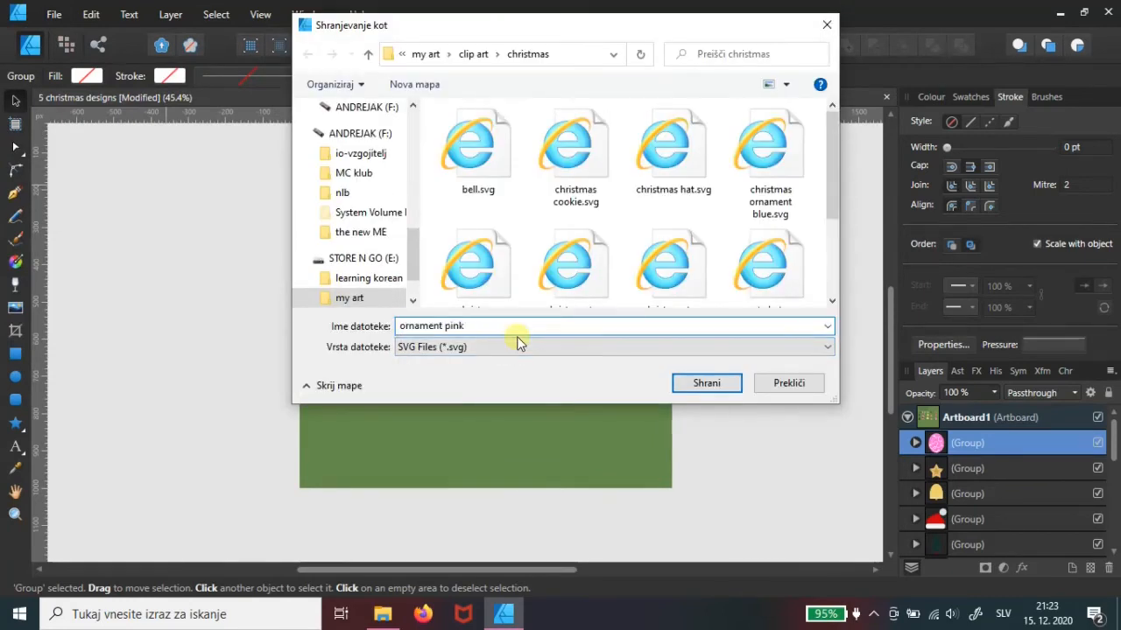
{"action": "key", "text": "Return"}
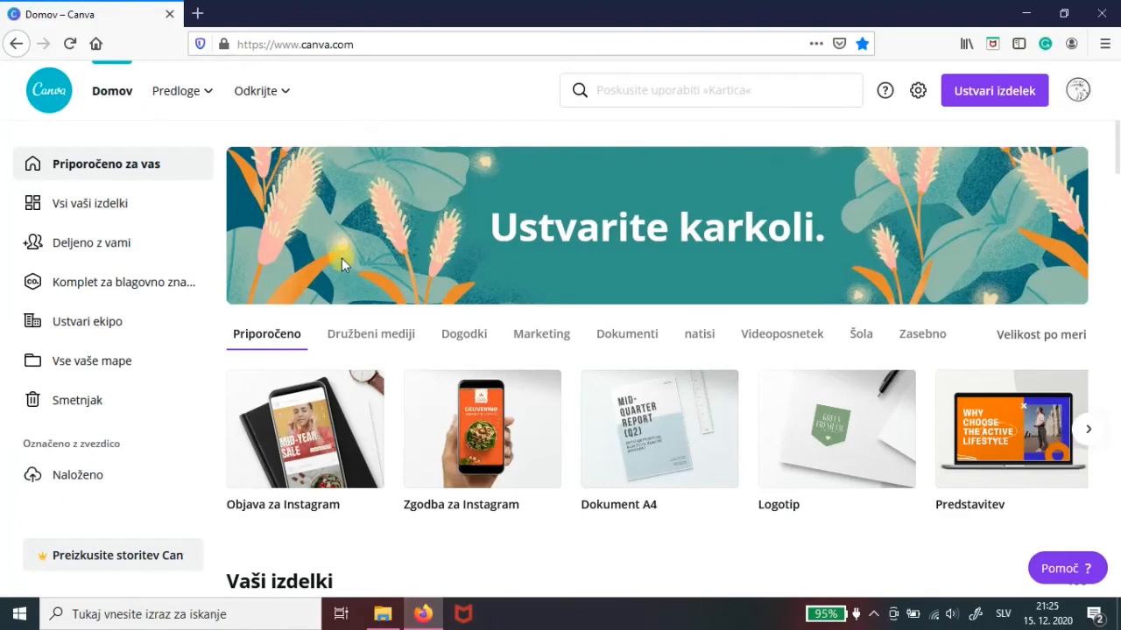
Create a new custom-size Canva design of 1080 × 1080 pixels and close the old Canva home page.
{"action": "scroll", "coordinate": [333, 351], "scroll_direction": "down", "scroll_amount": 5}
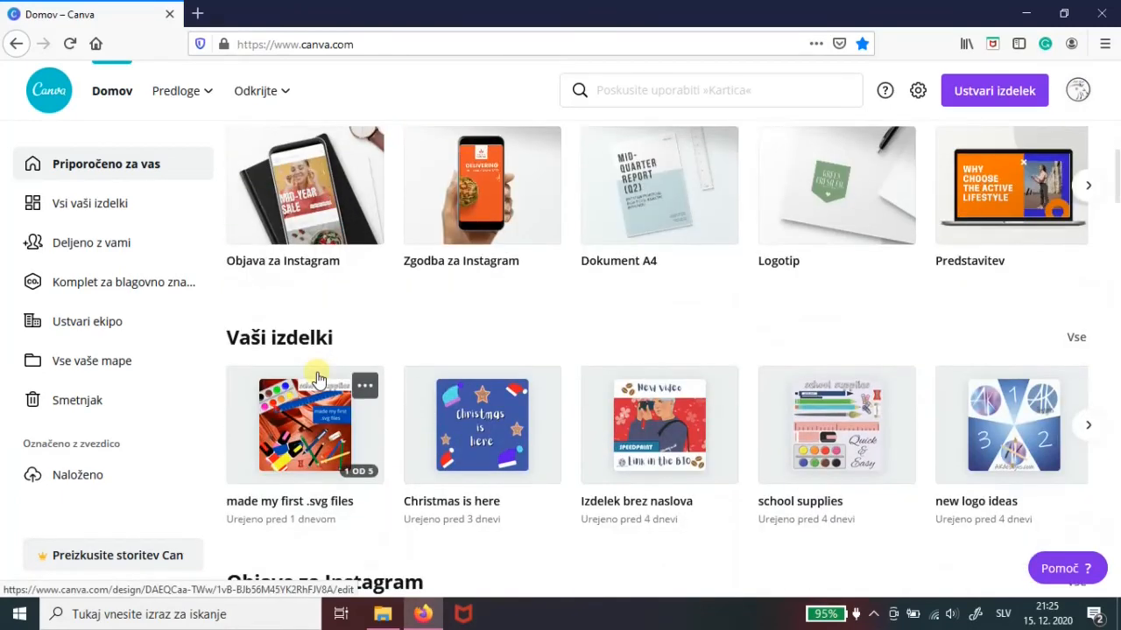
{"action": "scroll", "coordinate": [318, 378], "scroll_direction": "down", "scroll_amount": 3}
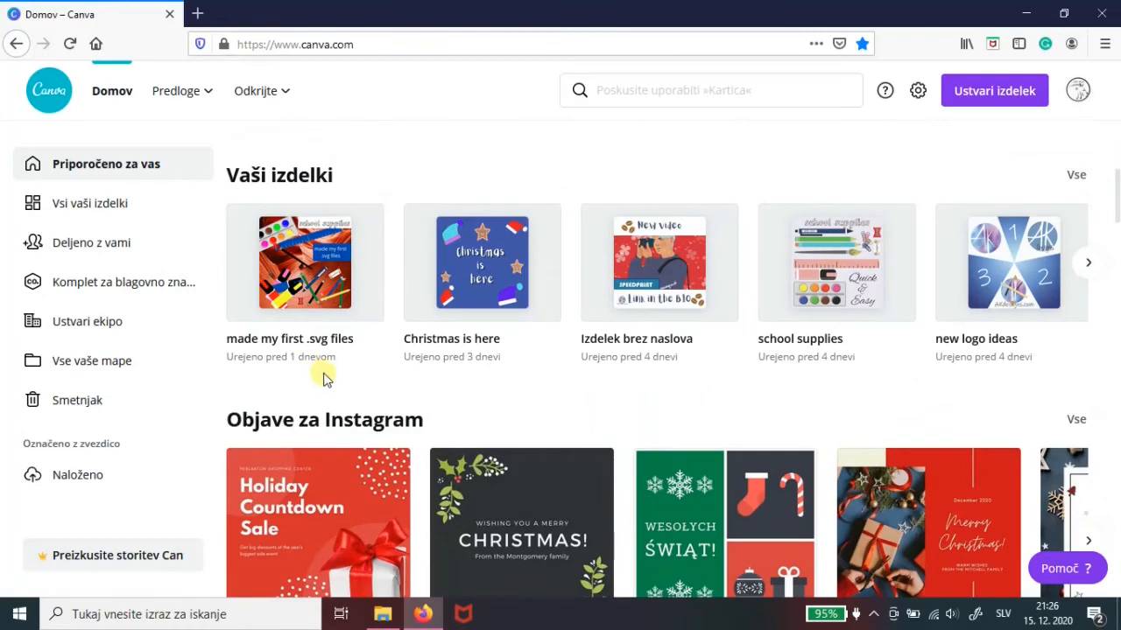
{"action": "scroll", "coordinate": [333, 378], "scroll_direction": "up", "scroll_amount": 2}
{"action": "scroll", "coordinate": [333, 378], "scroll_direction": "up", "scroll_amount": 6}
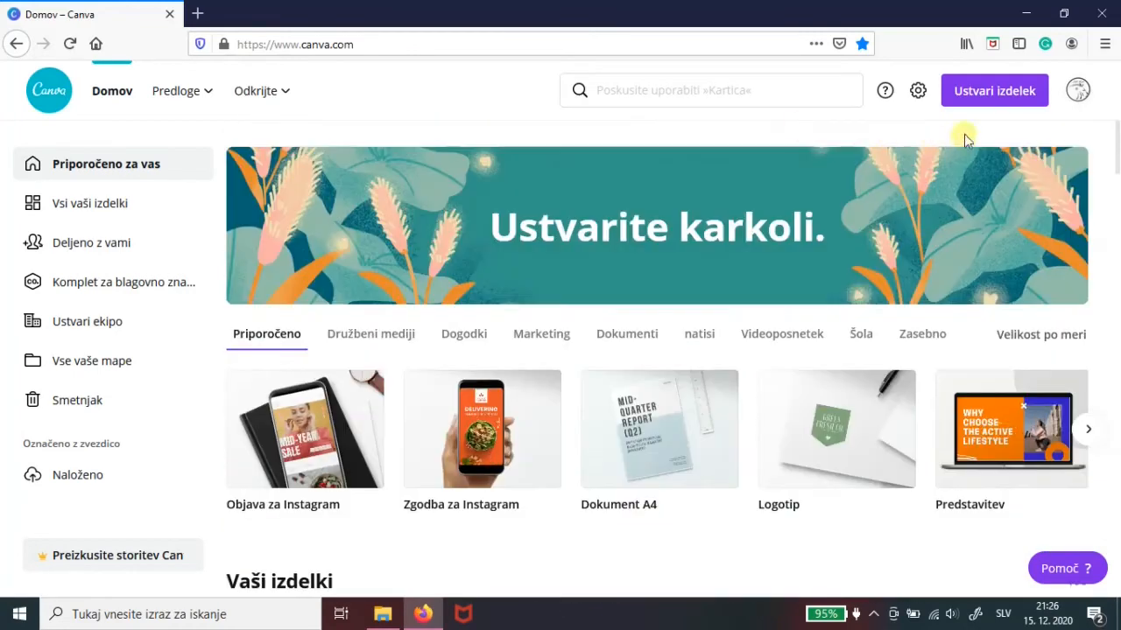
{"action": "left_click", "coordinate": [990, 96]}
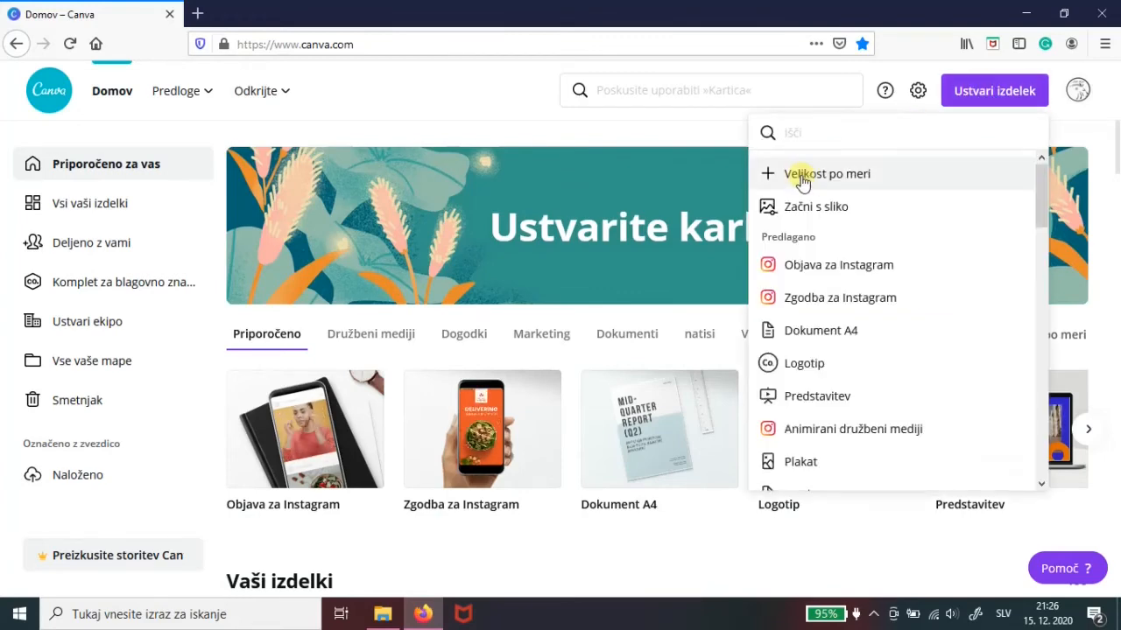
{"action": "left_click", "coordinate": [844, 188]}
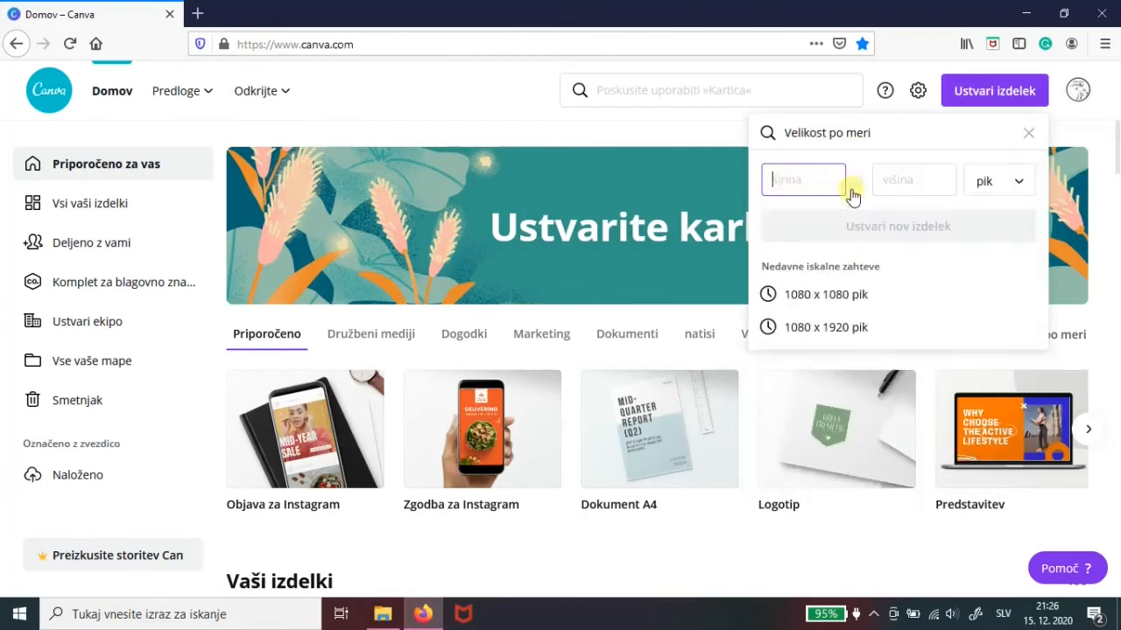
{"action": "type", "text": "1080"}
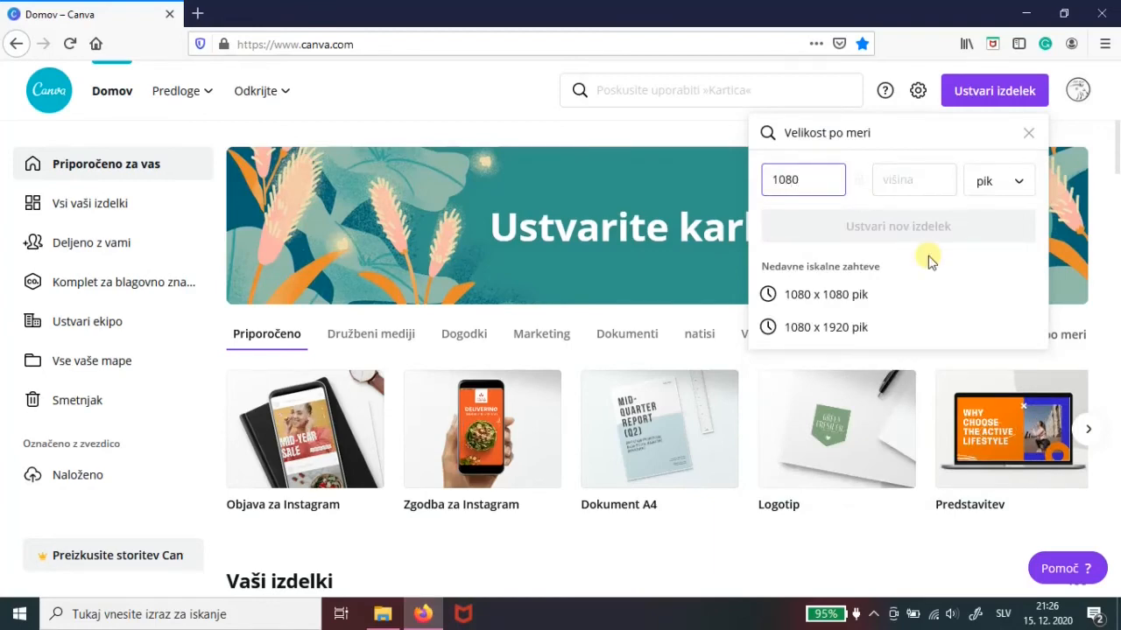
{"action": "left_click", "coordinate": [895, 180]}
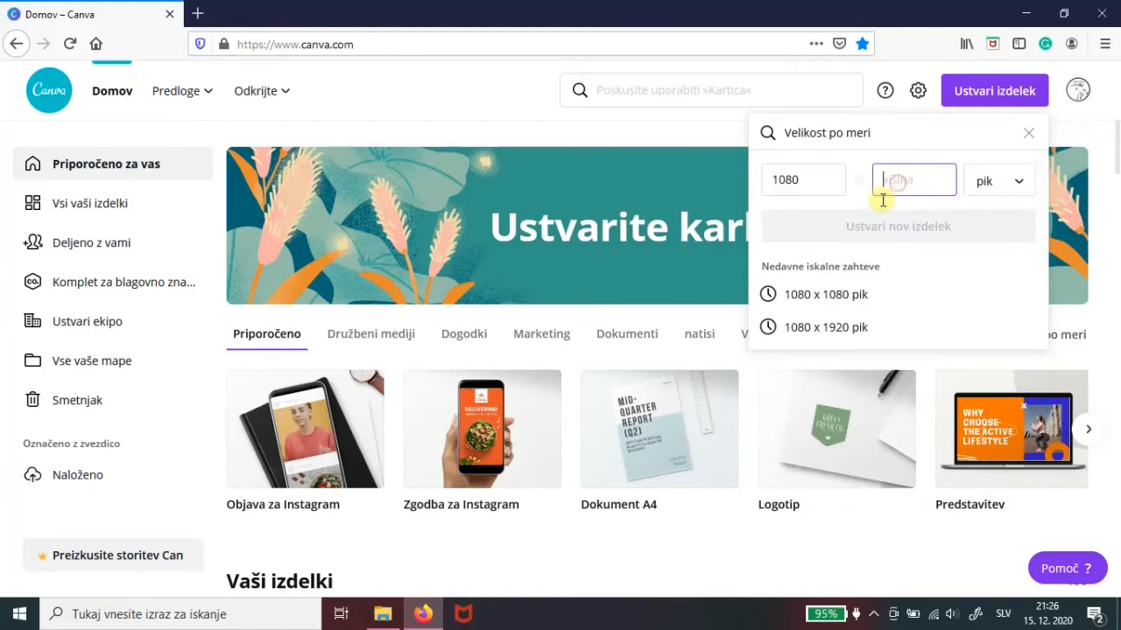
{"action": "type", "text": "1080"}
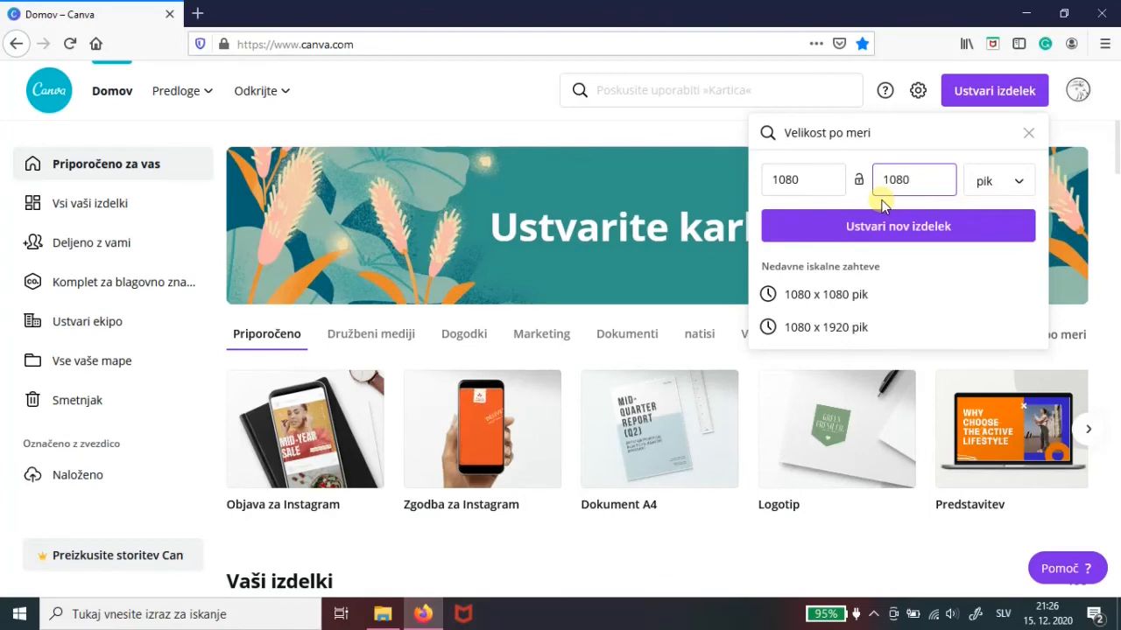
{"action": "left_click", "coordinate": [864, 230]}
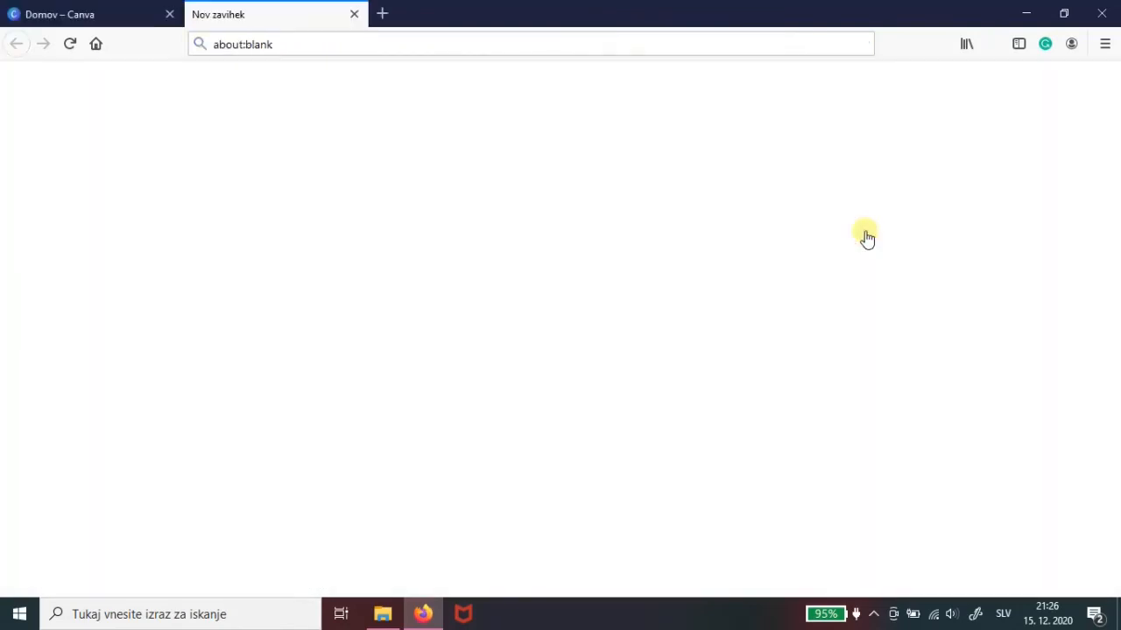
{"action": "left_click", "coordinate": [169, 14]}
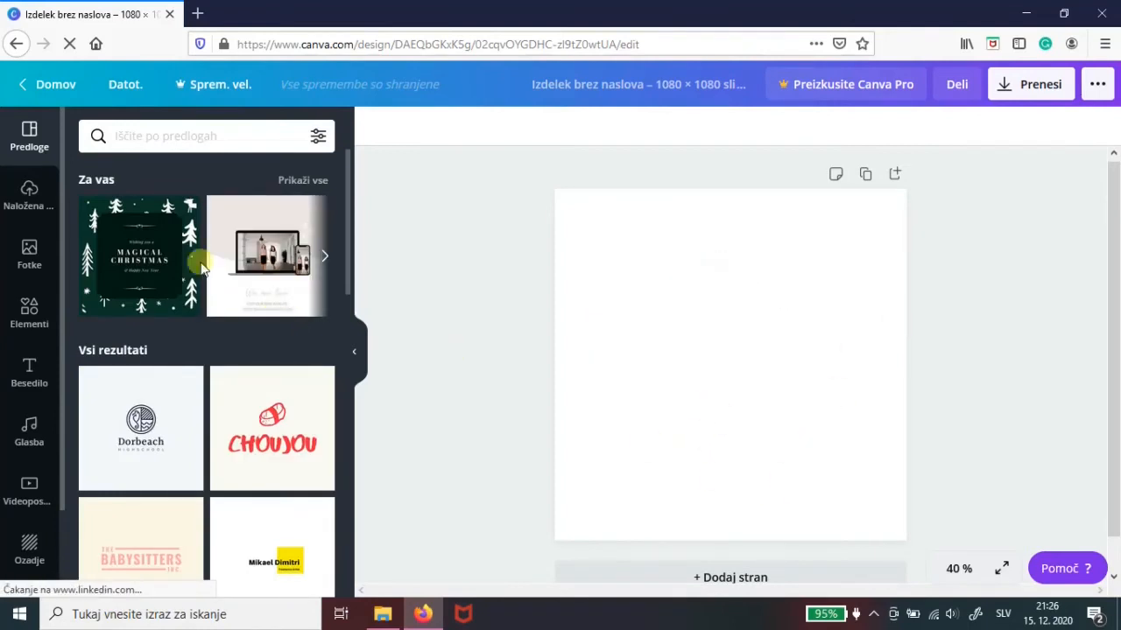
Browse the design templates, and open the uploaded images to look through the existing pictures.
{"action": "scroll", "coordinate": [227, 361], "scroll_direction": "down", "scroll_amount": 10}
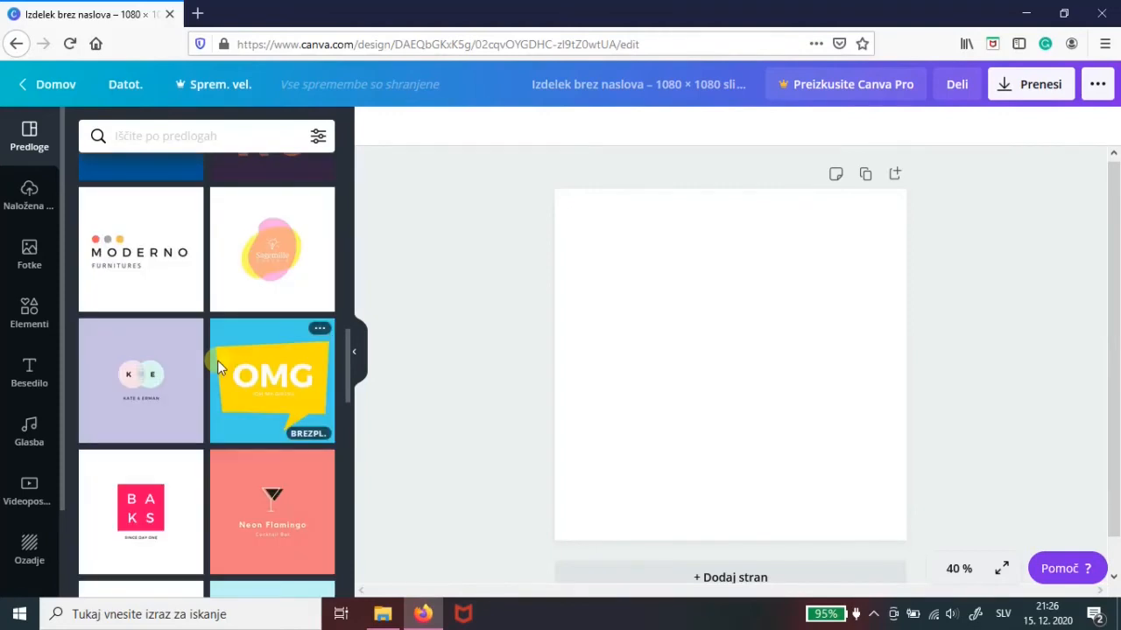
{"action": "scroll", "coordinate": [217, 363], "scroll_direction": "down", "scroll_amount": 4}
{"action": "scroll", "coordinate": [218, 374], "scroll_direction": "down", "scroll_amount": 6}
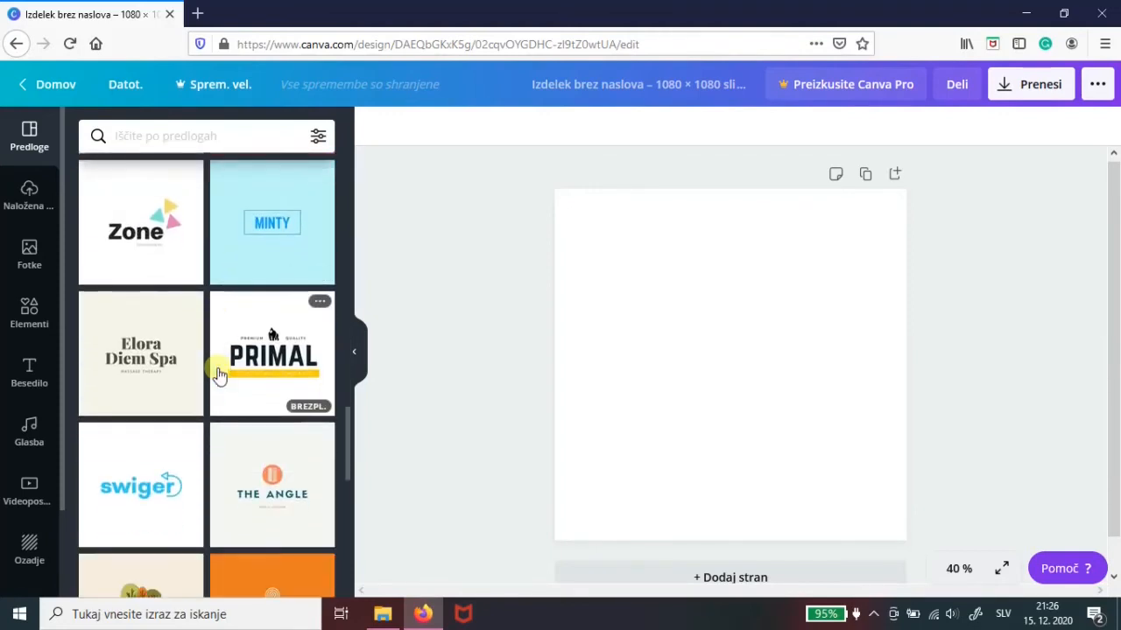
{"action": "scroll", "coordinate": [150, 333], "scroll_direction": "up", "scroll_amount": 10}
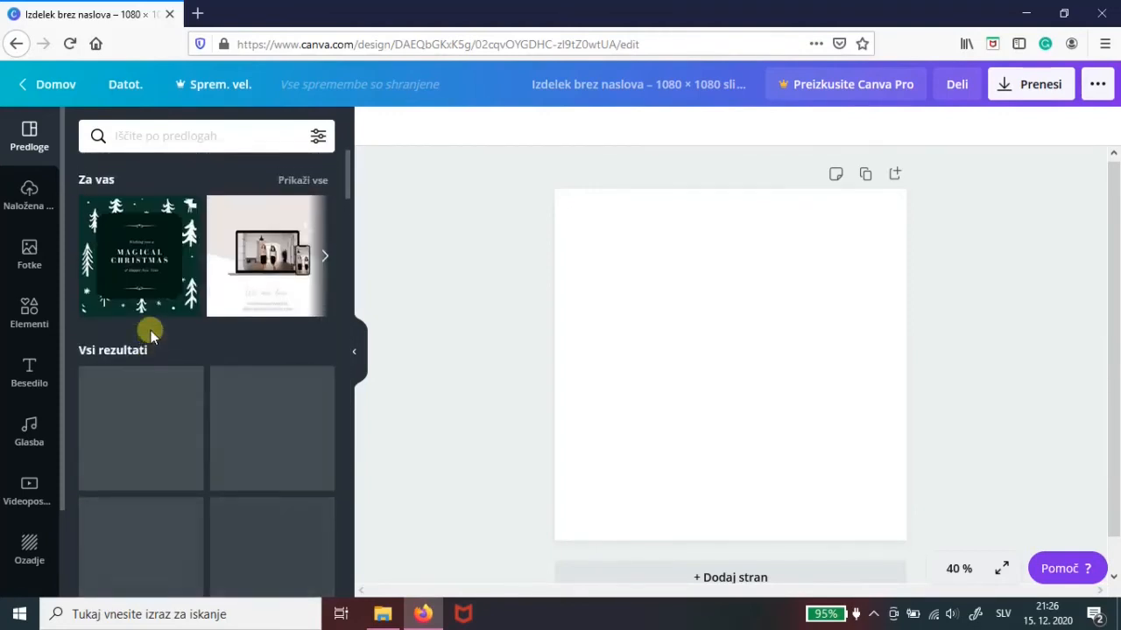
{"action": "left_click", "coordinate": [27, 194]}
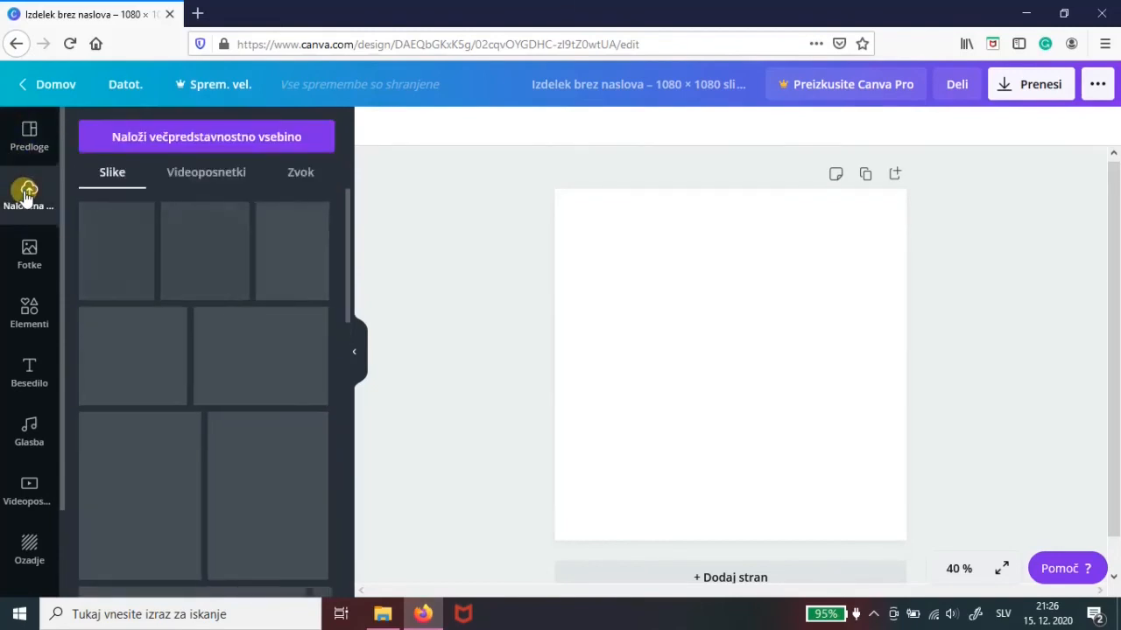
{"action": "scroll", "coordinate": [240, 317], "scroll_direction": "down", "scroll_amount": 10}
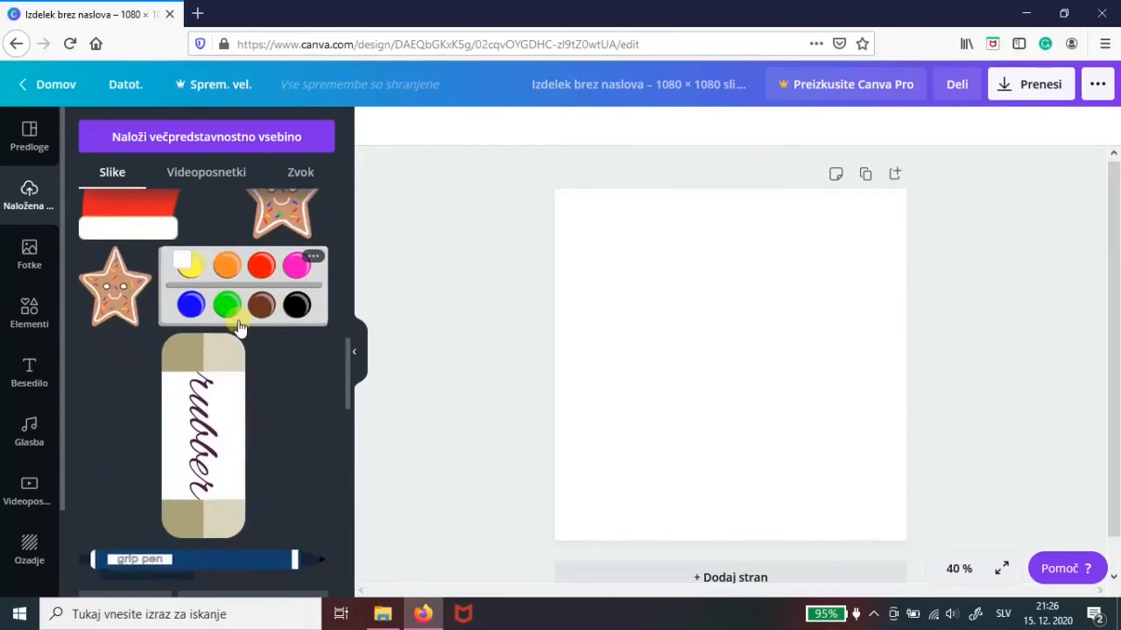
Upload the exported Christmas clip art SVGs, including bell.svg, from the clip art "christmas" folder into the image uploads.
{"action": "scroll", "coordinate": [237, 322], "scroll_direction": "up", "scroll_amount": 10}
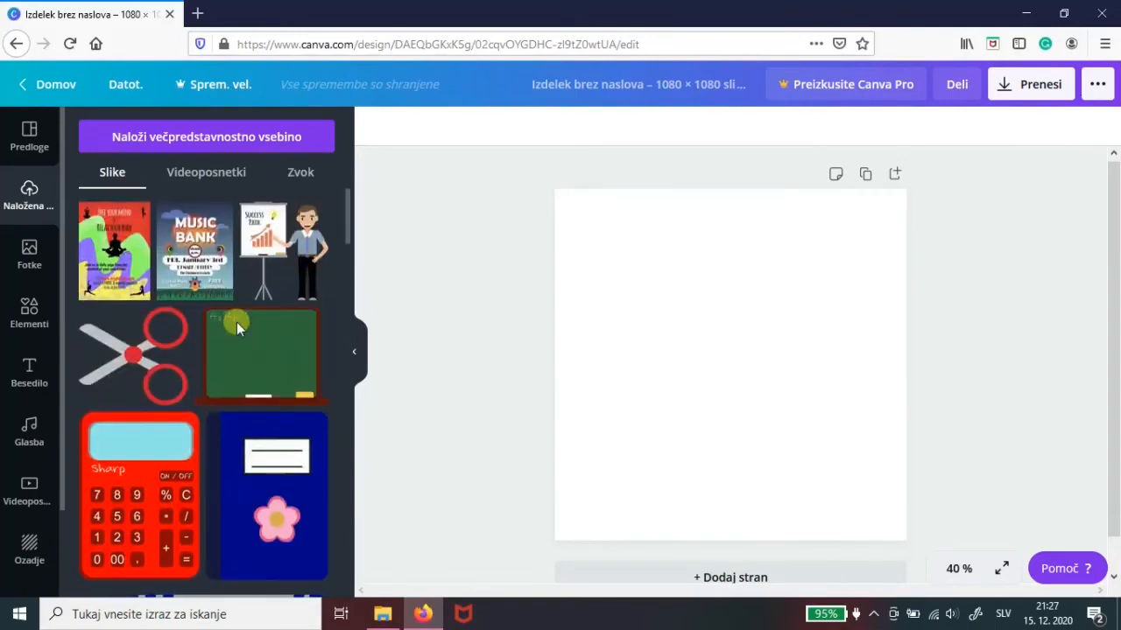
{"action": "left_click", "coordinate": [383, 614]}
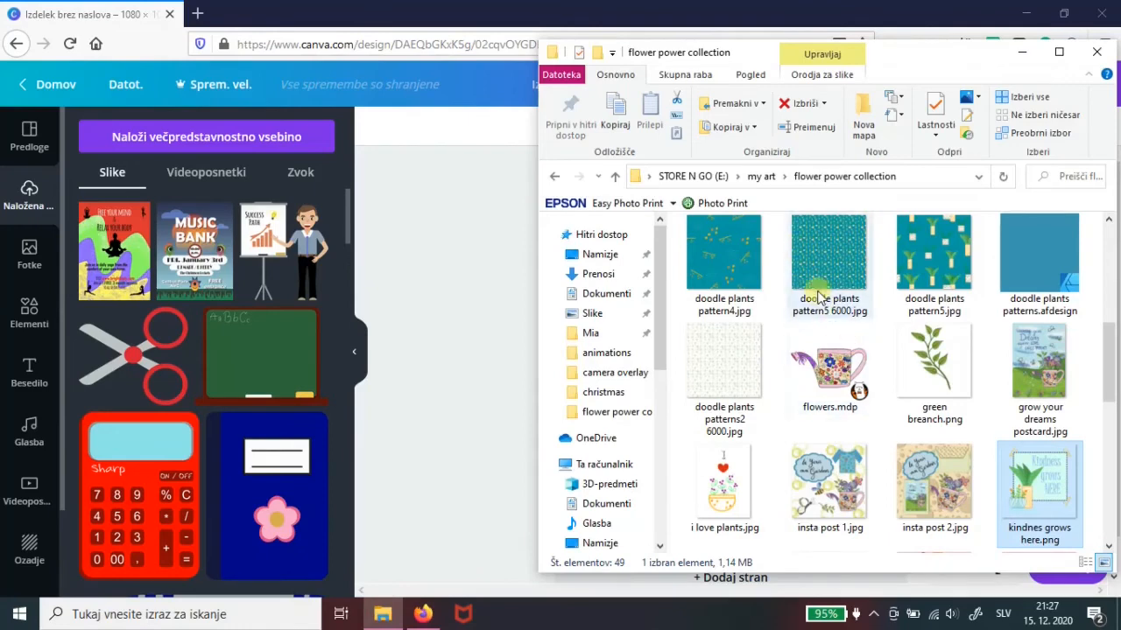
{"action": "left_click", "coordinate": [765, 185]}
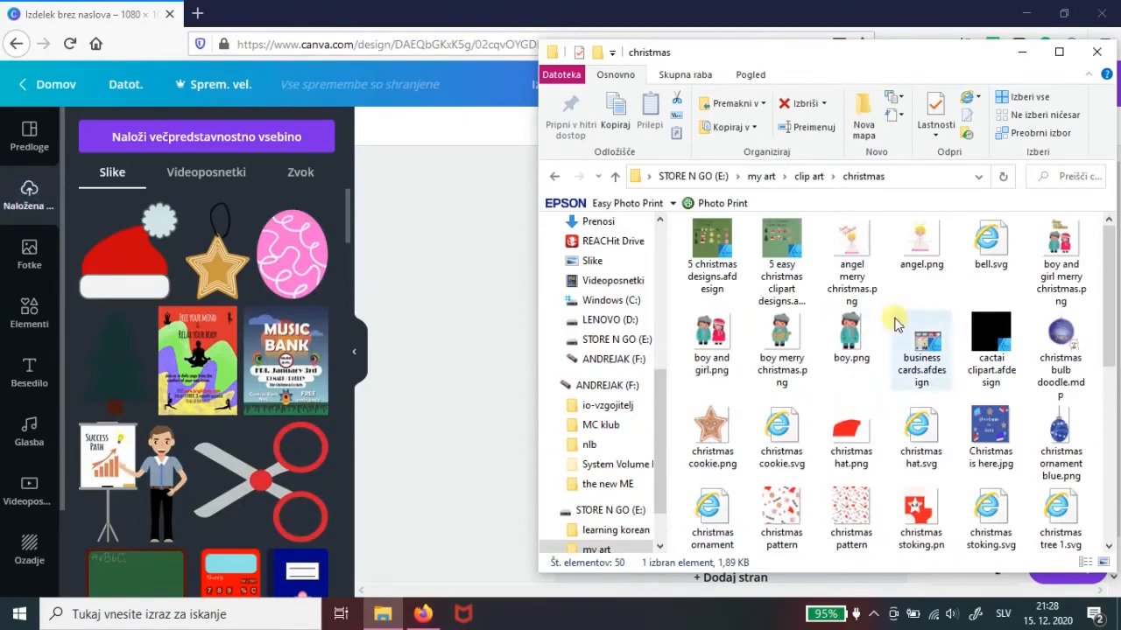
{"action": "left_click_drag", "start_coordinate": [990, 245], "coordinate": [289, 266]}
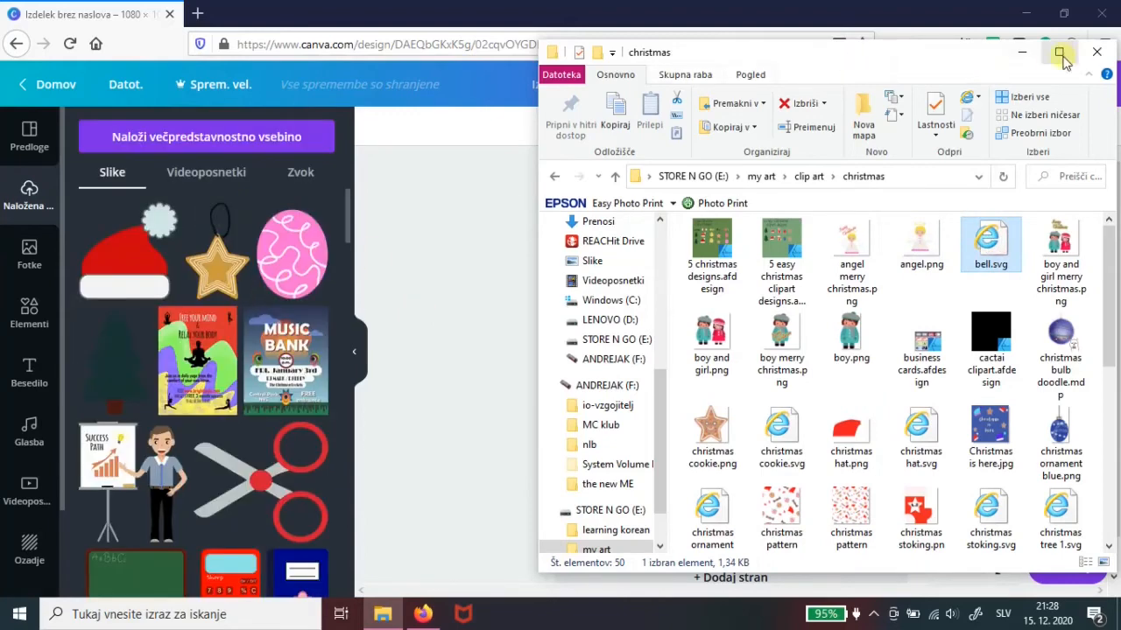
{"action": "left_click", "coordinate": [1021, 52]}
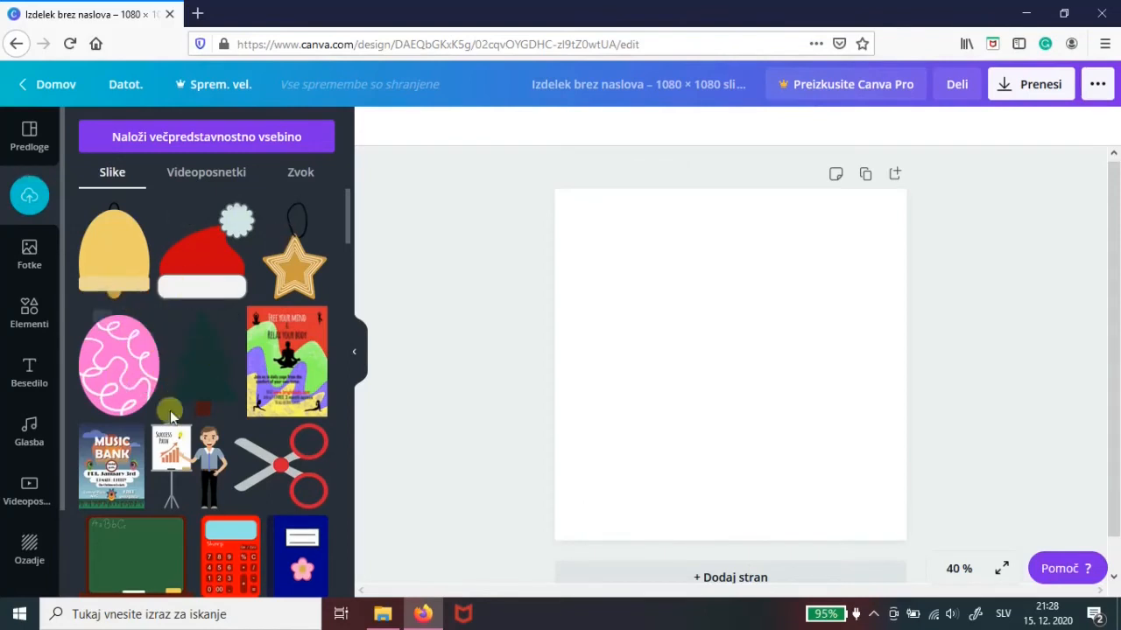
Add the uploaded pink ornament to the page, shrink it, and place it in the lower-left part of the page.
{"action": "left_click", "coordinate": [128, 374]}
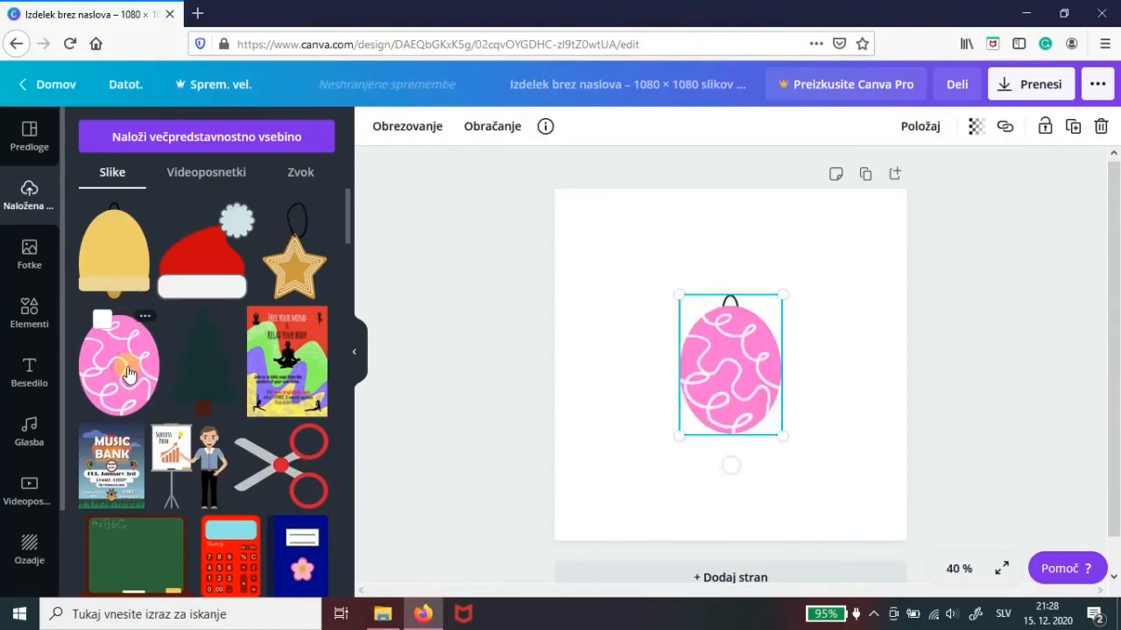
{"action": "left_click_drag", "start_coordinate": [778, 301], "coordinate": [849, 249]}
{"action": "left_click_drag", "start_coordinate": [683, 430], "coordinate": [668, 450]}
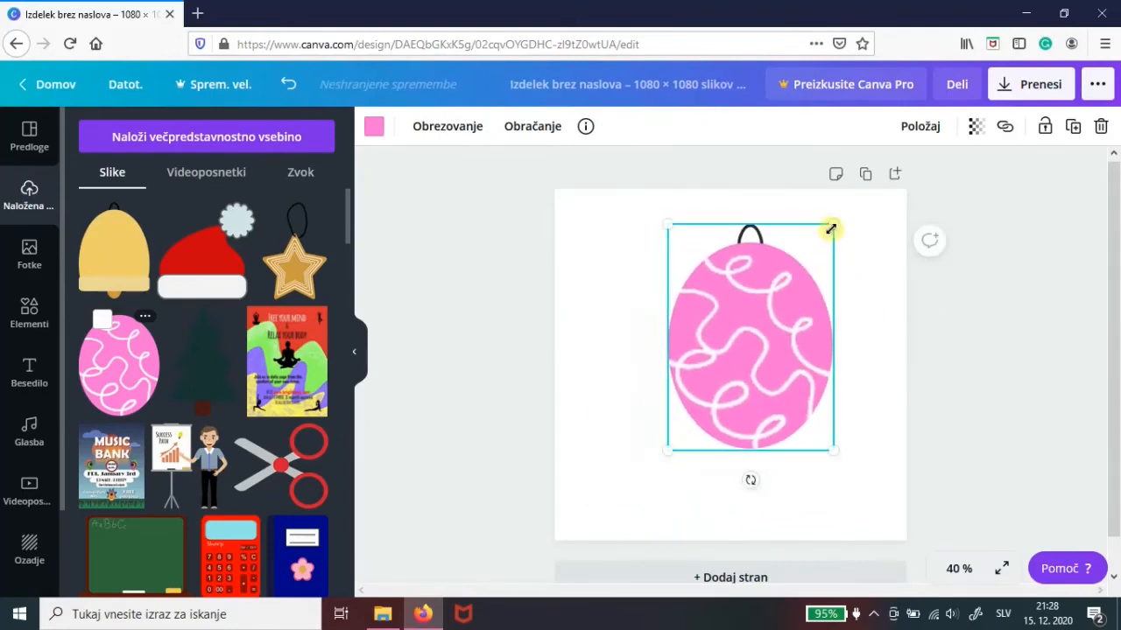
{"action": "left_click_drag", "start_coordinate": [833, 225], "coordinate": [814, 252]}
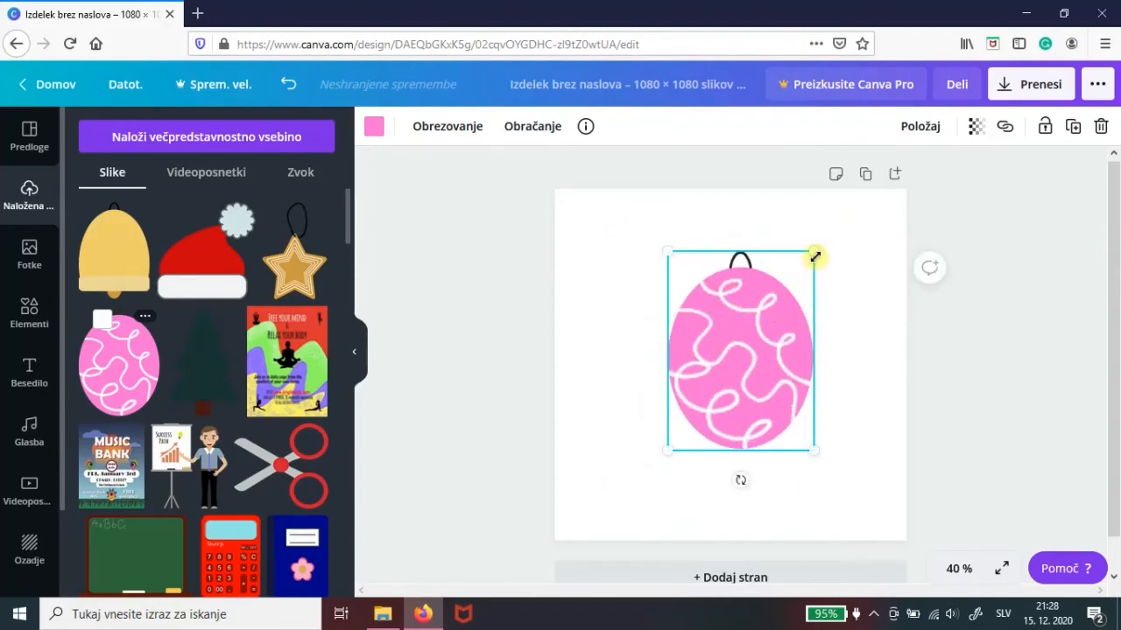
{"action": "left_click_drag", "start_coordinate": [814, 257], "coordinate": [765, 317]}
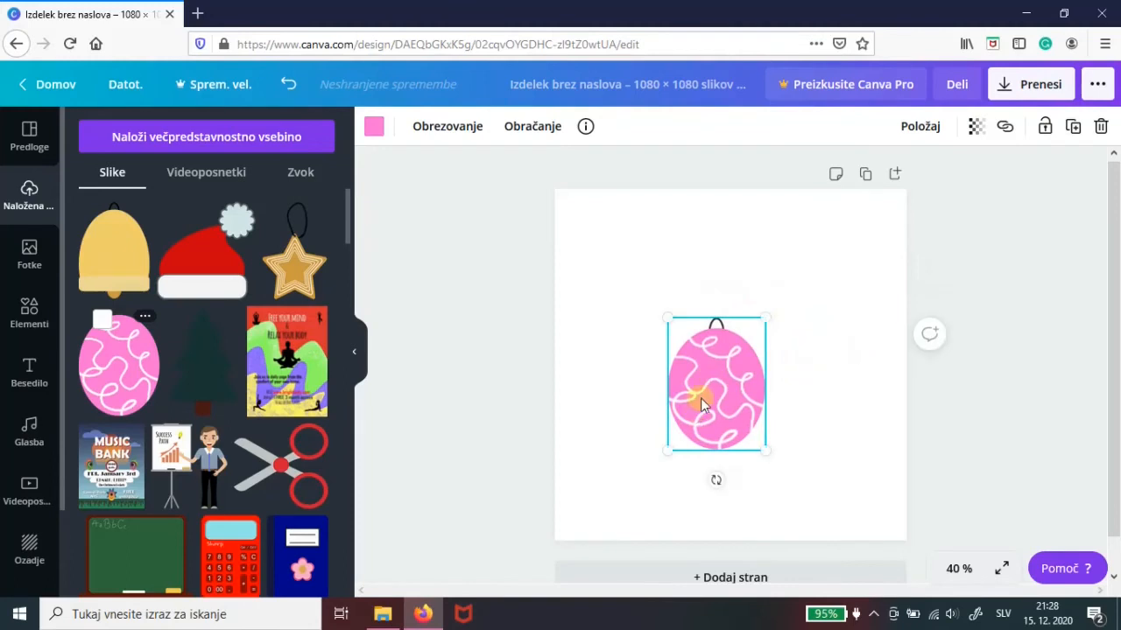
{"action": "left_click_drag", "start_coordinate": [700, 394], "coordinate": [636, 455]}
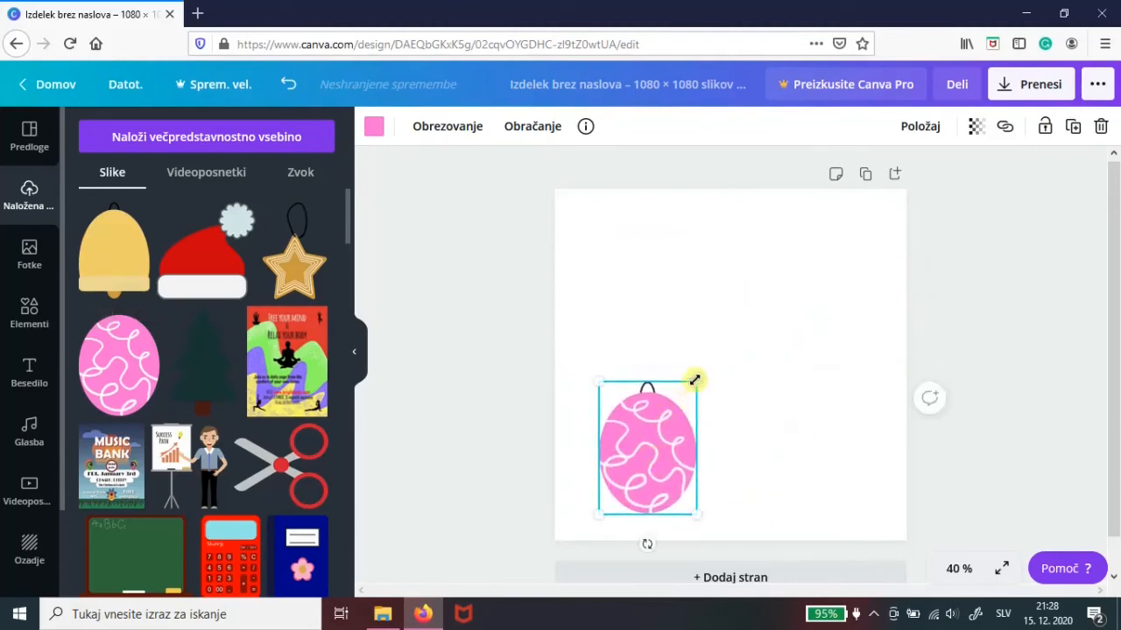
{"action": "left_click_drag", "start_coordinate": [694, 380], "coordinate": [652, 431]}
{"action": "left_click_drag", "start_coordinate": [627, 473], "coordinate": [634, 446]}
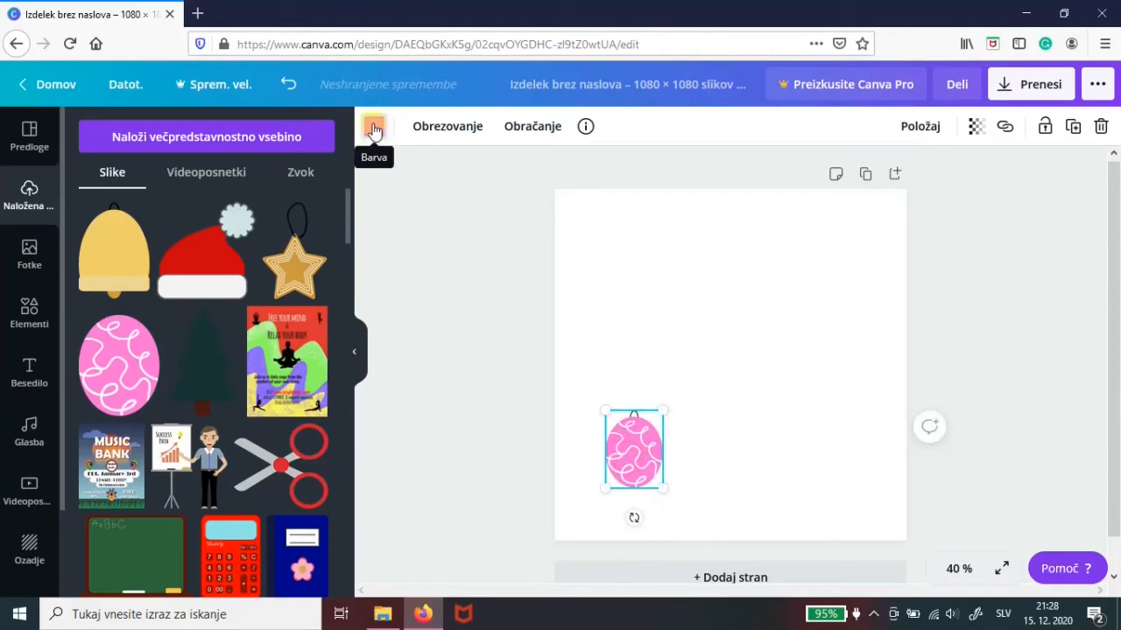
Try purple, light blue, green, yellow, orange, dark blue, coral and red default colours on the pink ornament.
{"action": "left_click", "coordinate": [374, 128]}
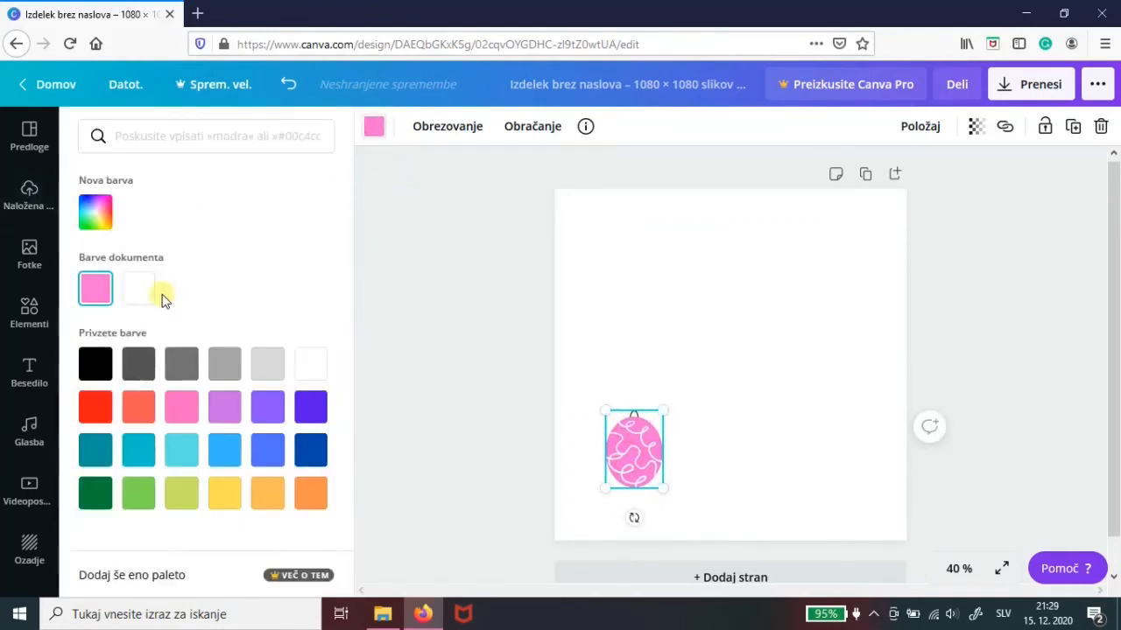
{"action": "left_click", "coordinate": [308, 408]}
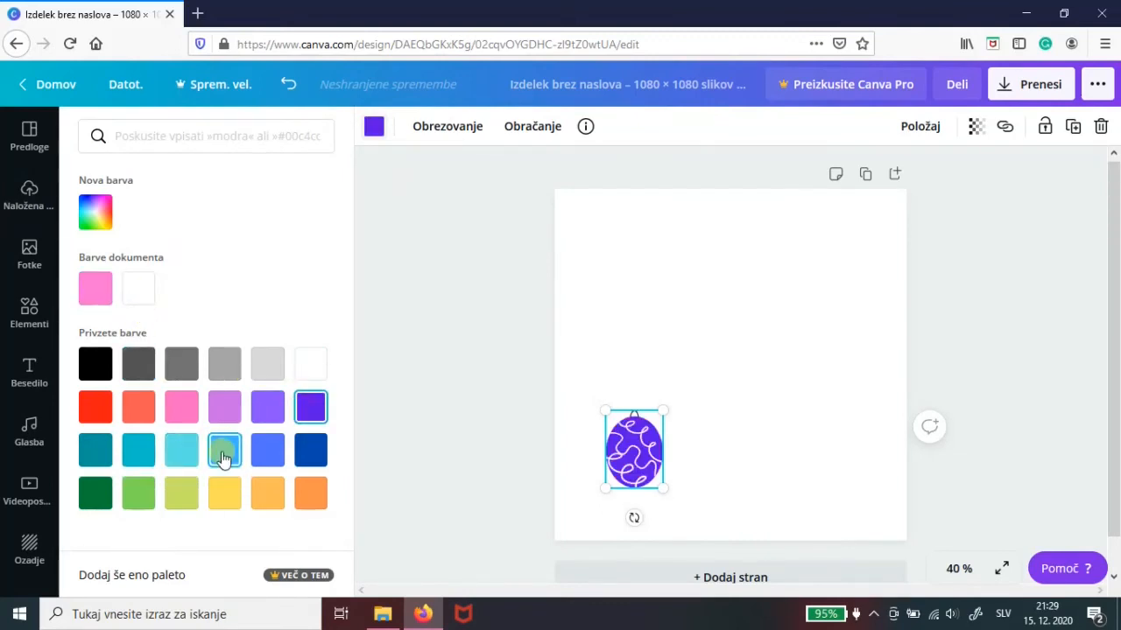
{"action": "left_click", "coordinate": [225, 455]}
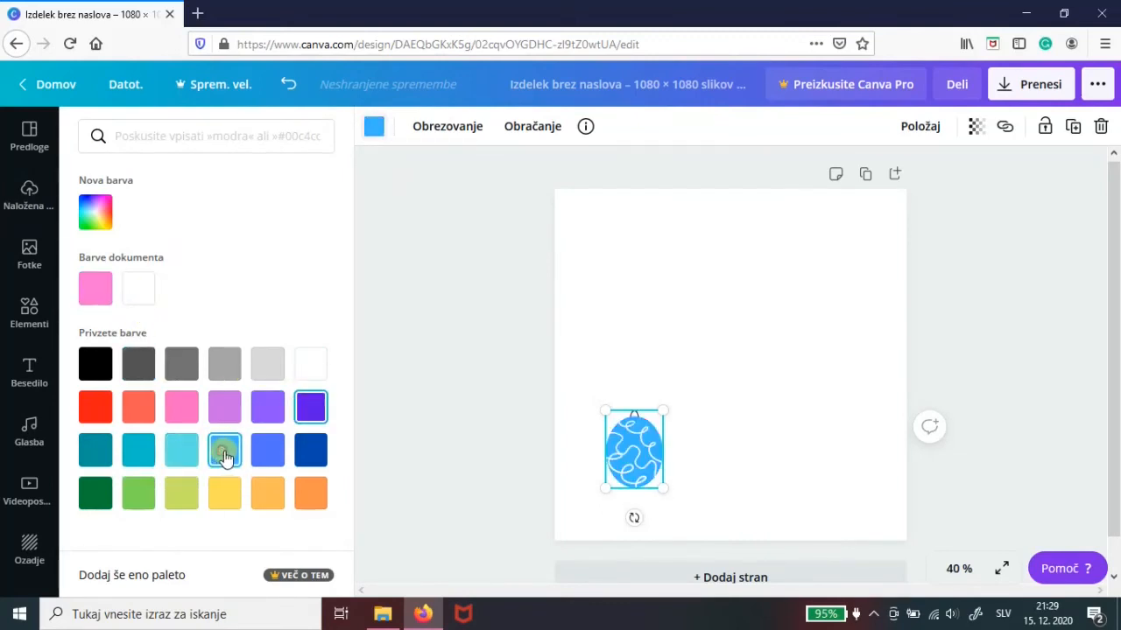
{"action": "left_click", "coordinate": [95, 493]}
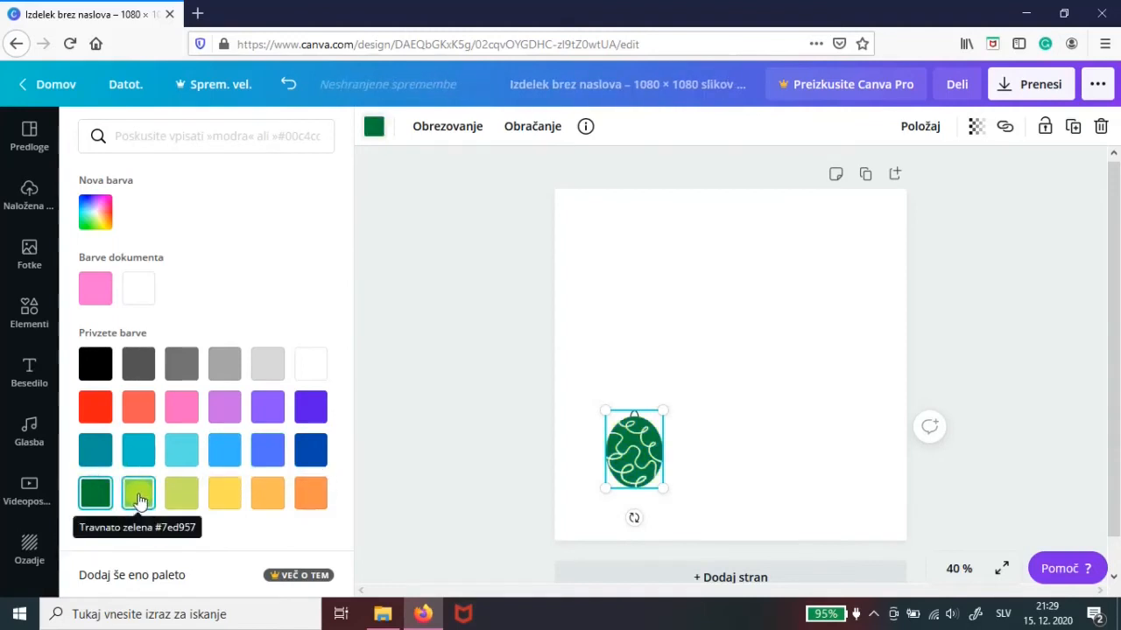
{"action": "left_click", "coordinate": [140, 497]}
{"action": "left_click", "coordinate": [226, 504]}
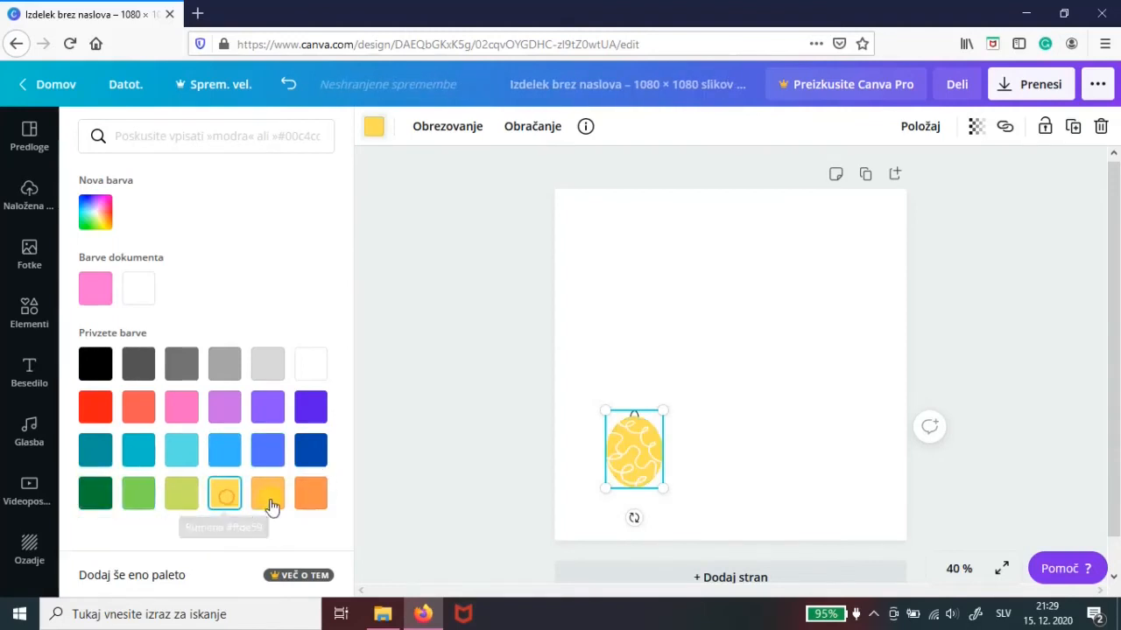
{"action": "left_click", "coordinate": [269, 503]}
{"action": "left_click", "coordinate": [305, 460]}
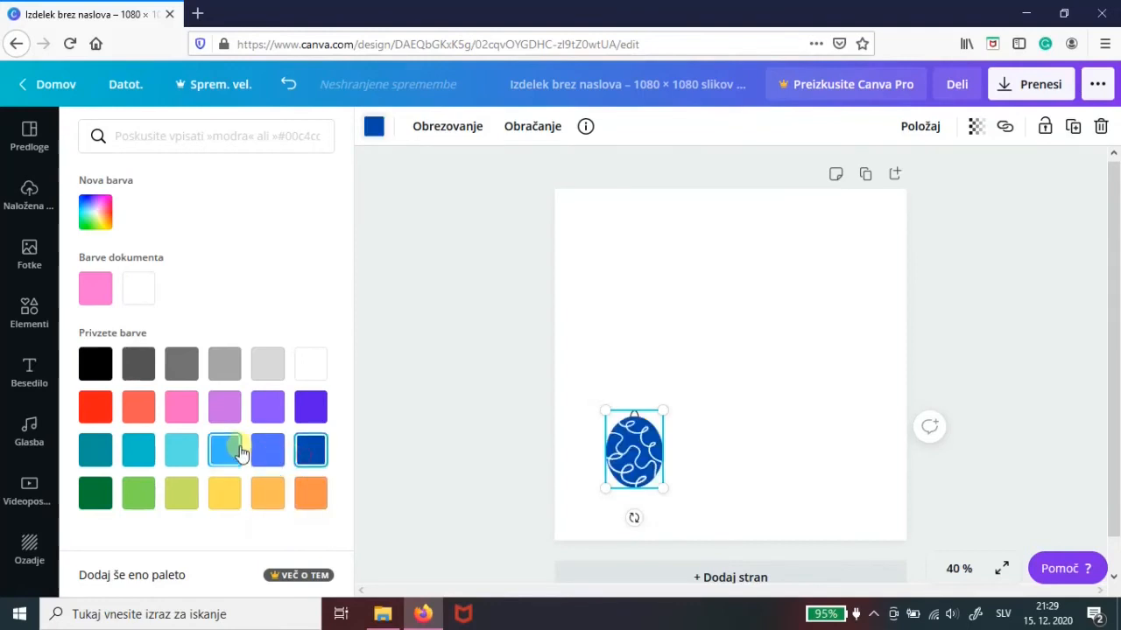
{"action": "left_click", "coordinate": [309, 407]}
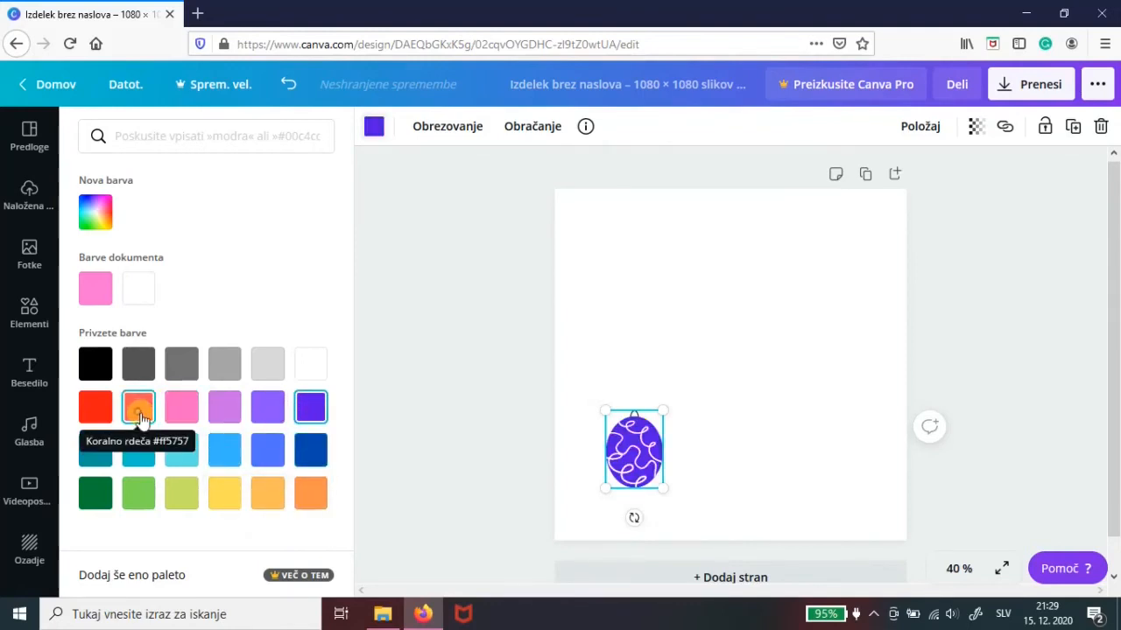
{"action": "left_click", "coordinate": [143, 418]}
{"action": "left_click", "coordinate": [95, 408]}
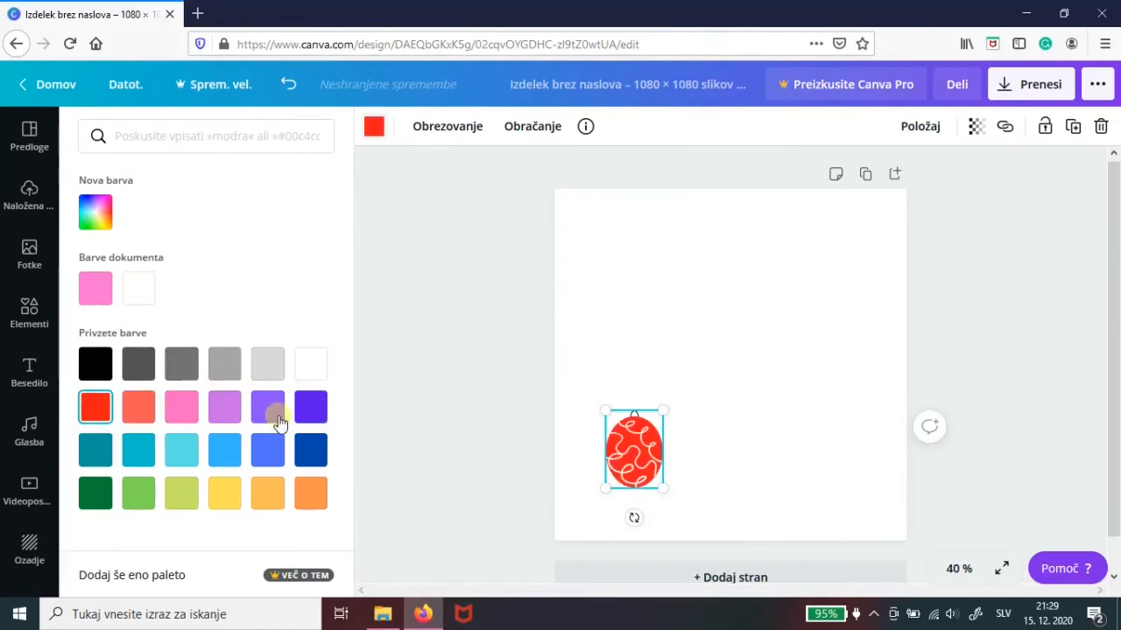
Colour the ornament dark blue, make it slightly smaller and move it closer to the page's lower-left corner.
{"action": "left_click", "coordinate": [305, 453]}
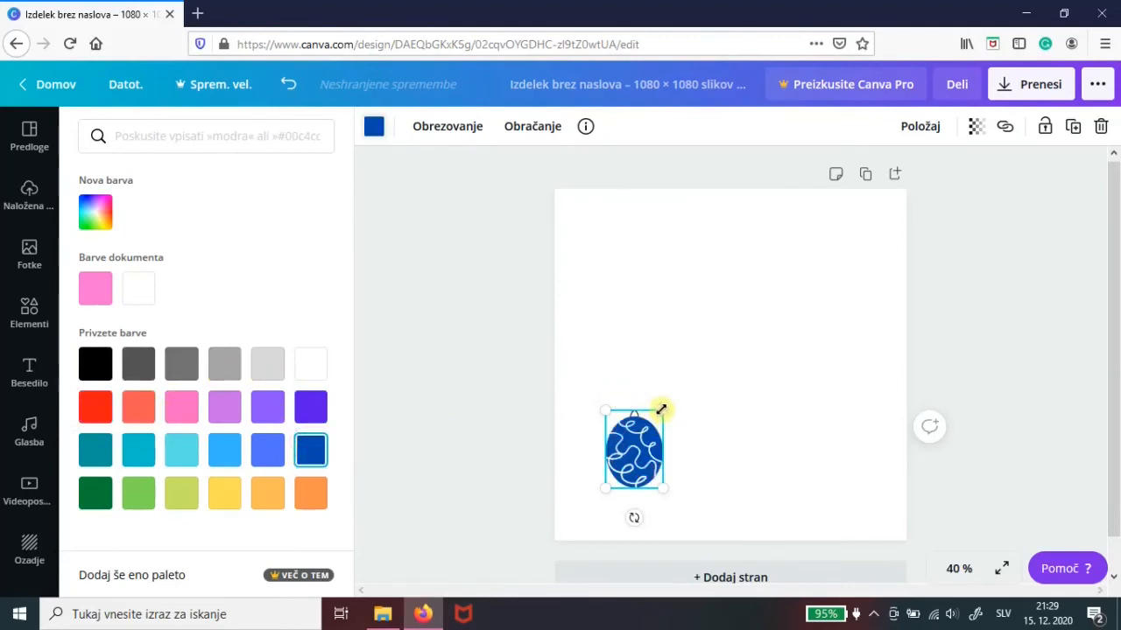
{"action": "mouse_move", "coordinate": [663, 411]}
{"action": "left_mouse_down"}
{"action": "mouse_move", "coordinate": [645, 429]}
{"action": "mouse_move", "coordinate": [657, 422]}
{"action": "left_mouse_up"}
{"action": "left_click_drag", "start_coordinate": [615, 477], "coordinate": [600, 489]}
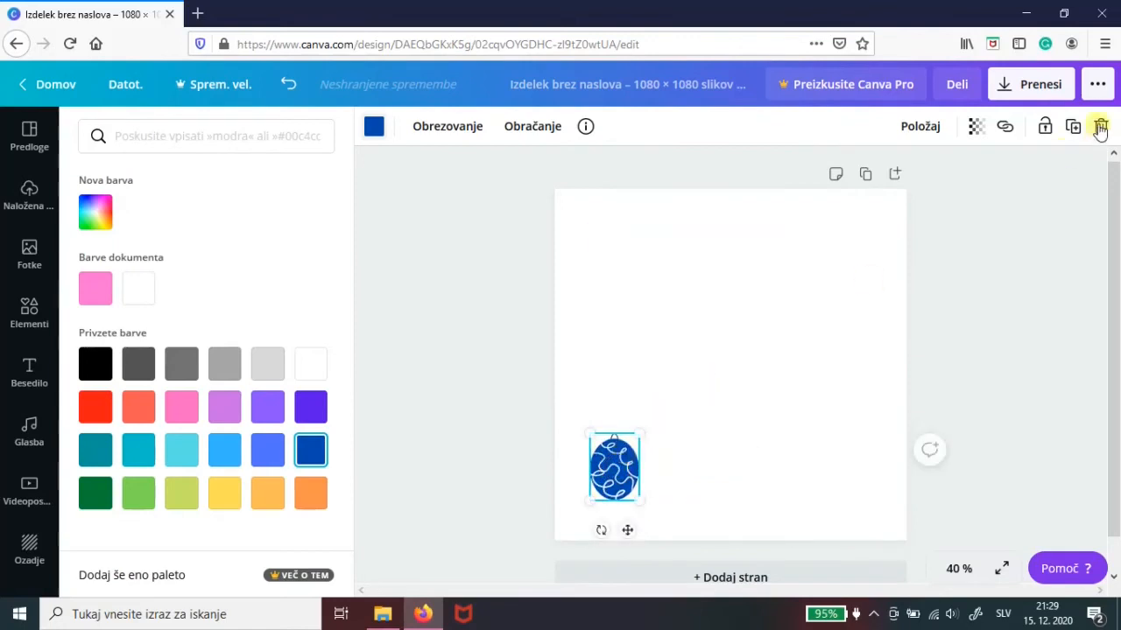
Duplicate the blue ornament, place the copy to its right, and colour the copy red.
{"action": "left_click", "coordinate": [1073, 129]}
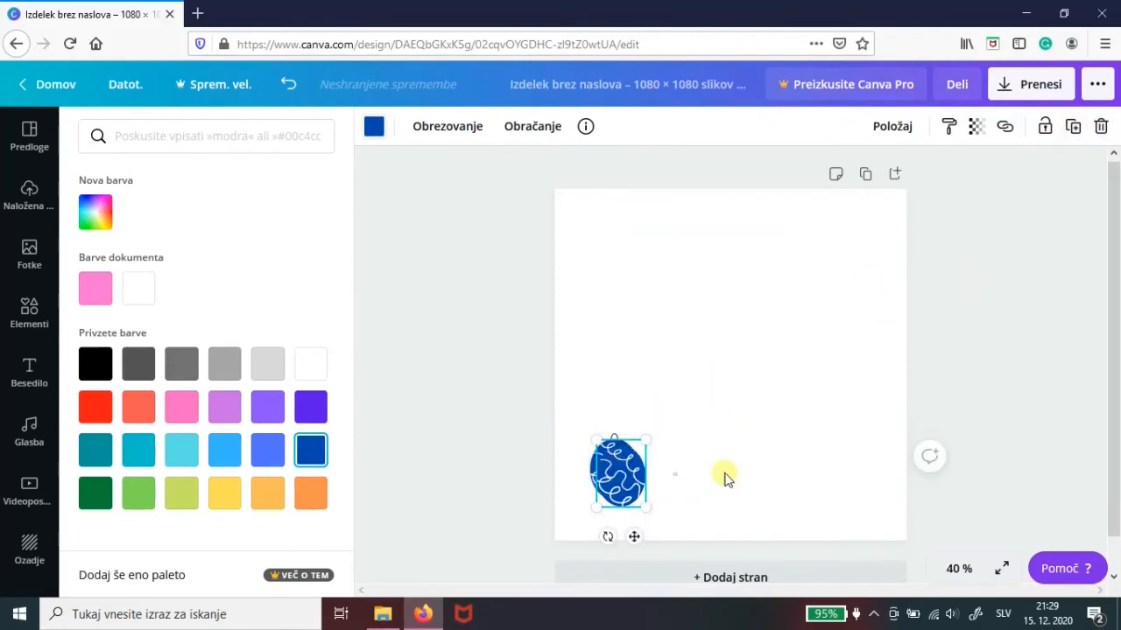
{"action": "left_click_drag", "start_coordinate": [725, 477], "coordinate": [696, 473]}
{"action": "left_click", "coordinate": [98, 412]}
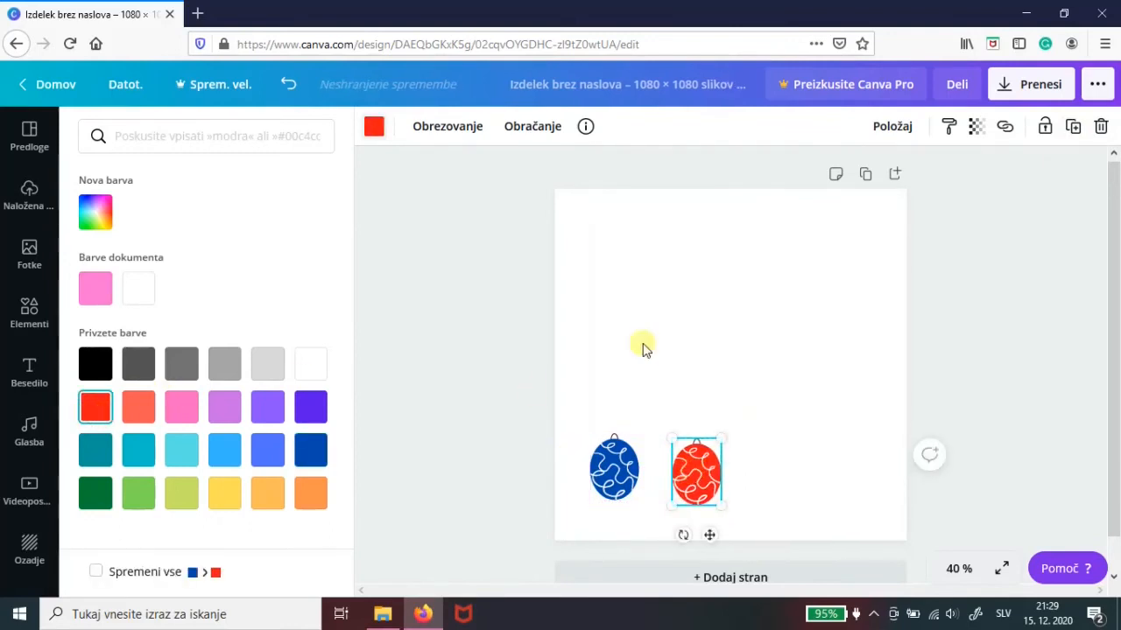
Duplicate the red ornament, colour the copy dark green, and place it smaller near the page's lower-right corner.
{"action": "left_click", "coordinate": [1073, 128]}
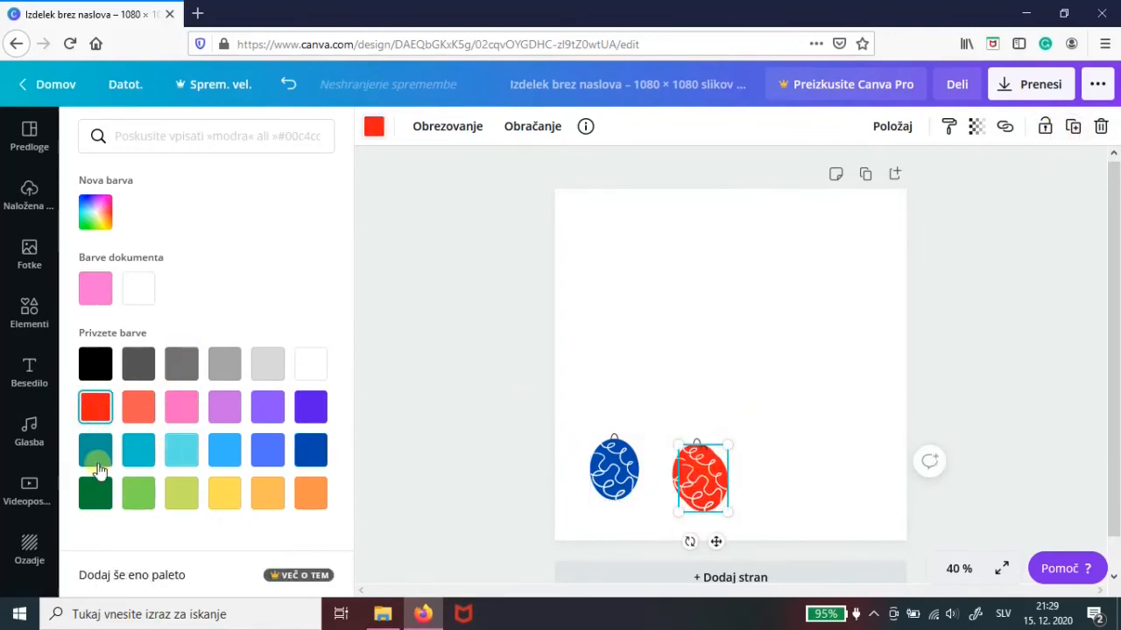
{"action": "left_click", "coordinate": [95, 493]}
{"action": "left_click_drag", "start_coordinate": [701, 473], "coordinate": [850, 483]}
Shrink the red and blue ornaments to about the green one's size, with the red one centred between the other two.
{"action": "left_click", "coordinate": [693, 468]}
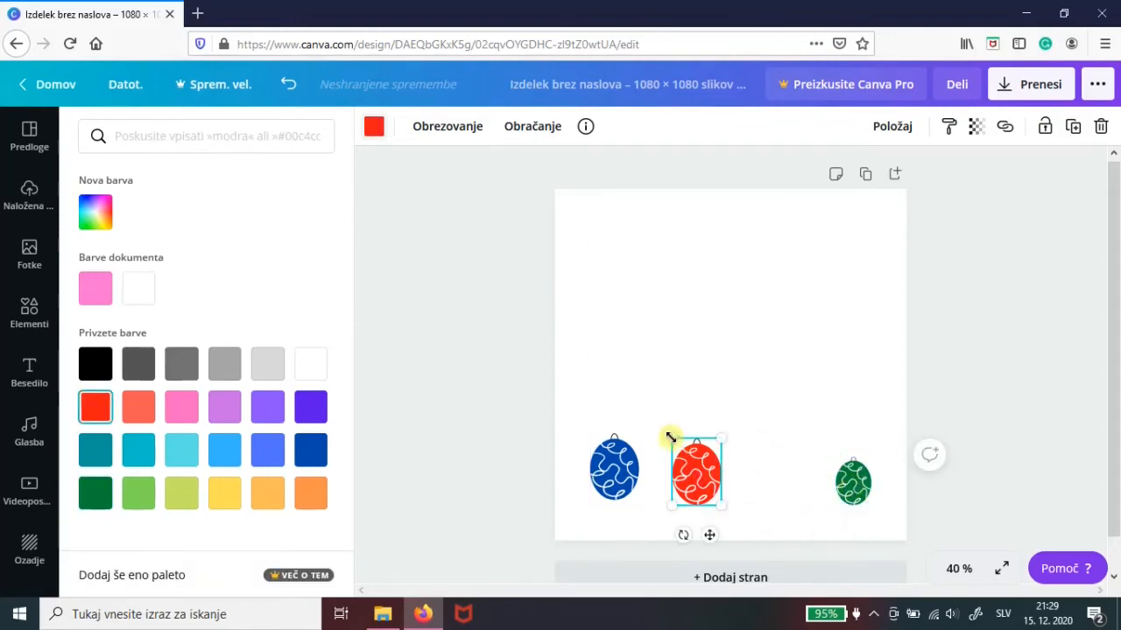
{"action": "left_click_drag", "start_coordinate": [672, 439], "coordinate": [728, 490]}
{"action": "left_click", "coordinate": [615, 471]}
{"action": "left_click_drag", "start_coordinate": [638, 436], "coordinate": [622, 456]}
Add the uploaded bell to the page and move it up, centred above the row of ornaments.
{"action": "left_click", "coordinate": [636, 407]}
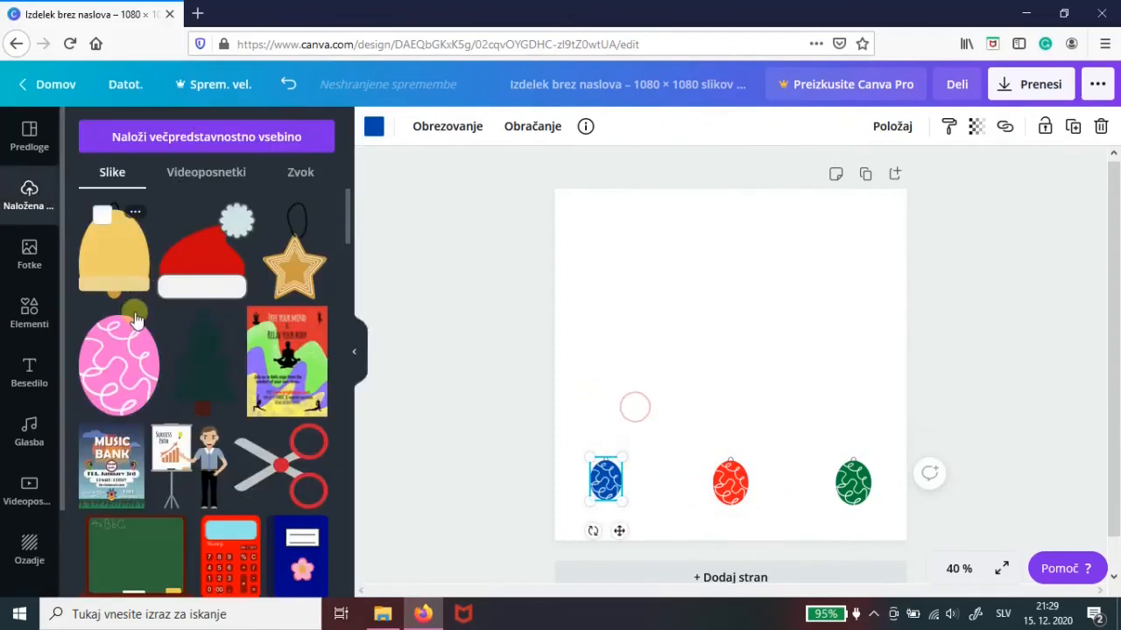
{"action": "left_click", "coordinate": [112, 256]}
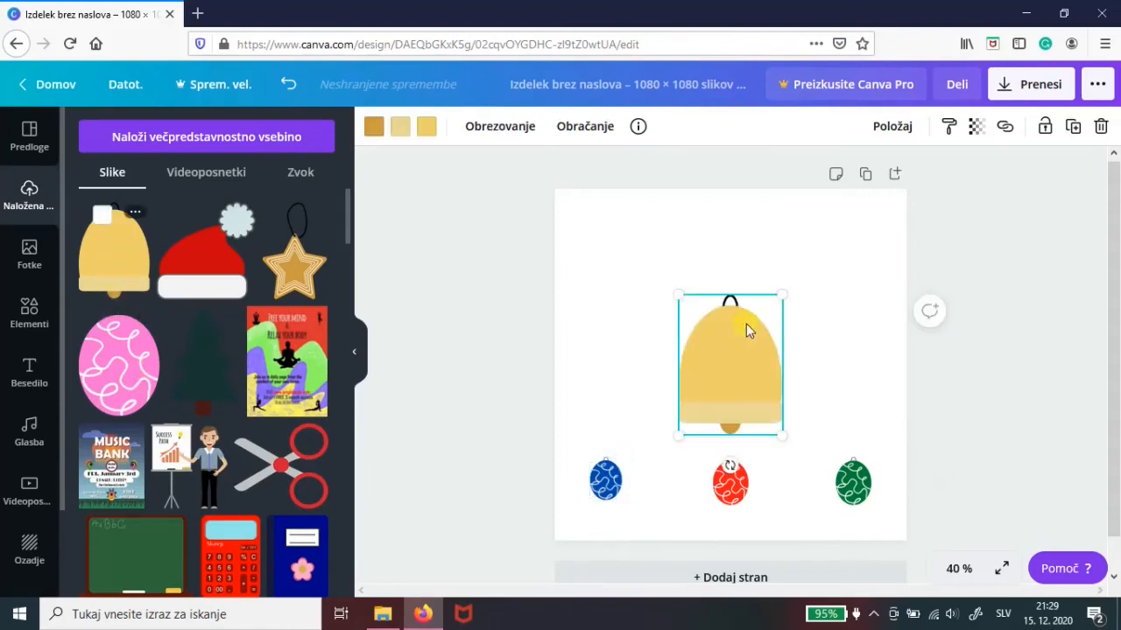
{"action": "left_click_drag", "start_coordinate": [724, 376], "coordinate": [723, 325]}
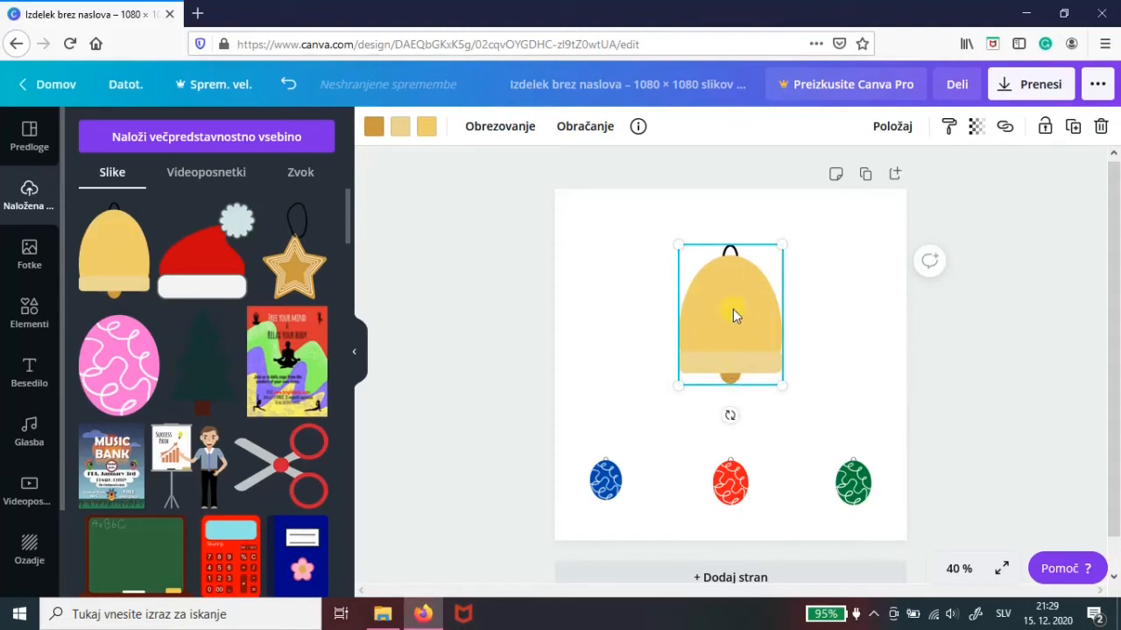
Recolour the bell's clapper black and its lower band a custom orange.
{"action": "left_click", "coordinate": [373, 128]}
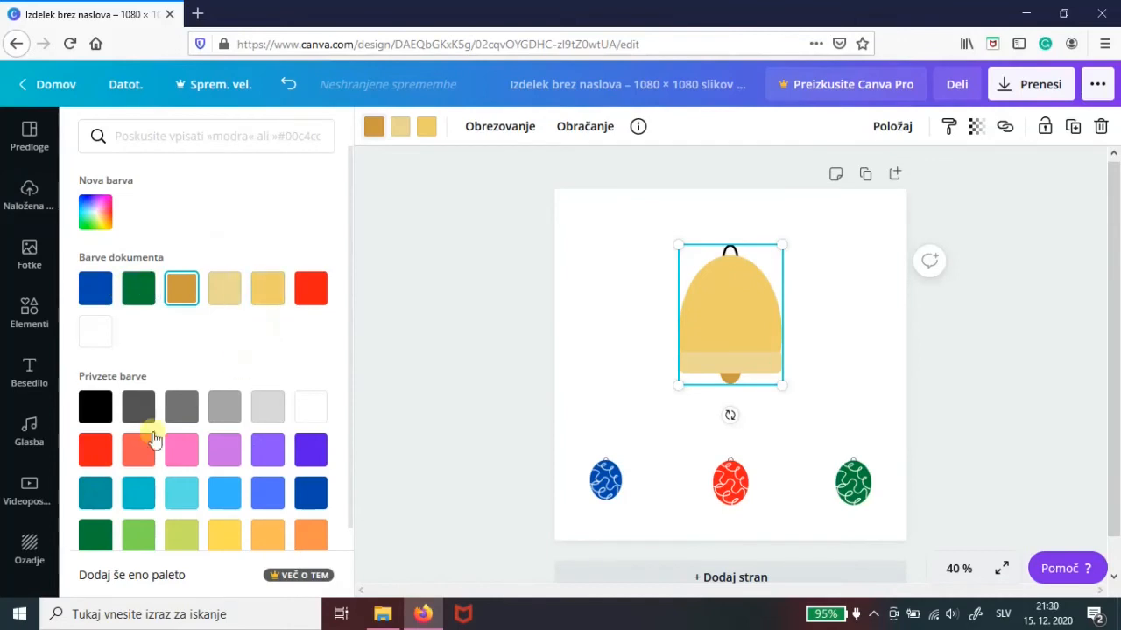
{"action": "left_click", "coordinate": [95, 407]}
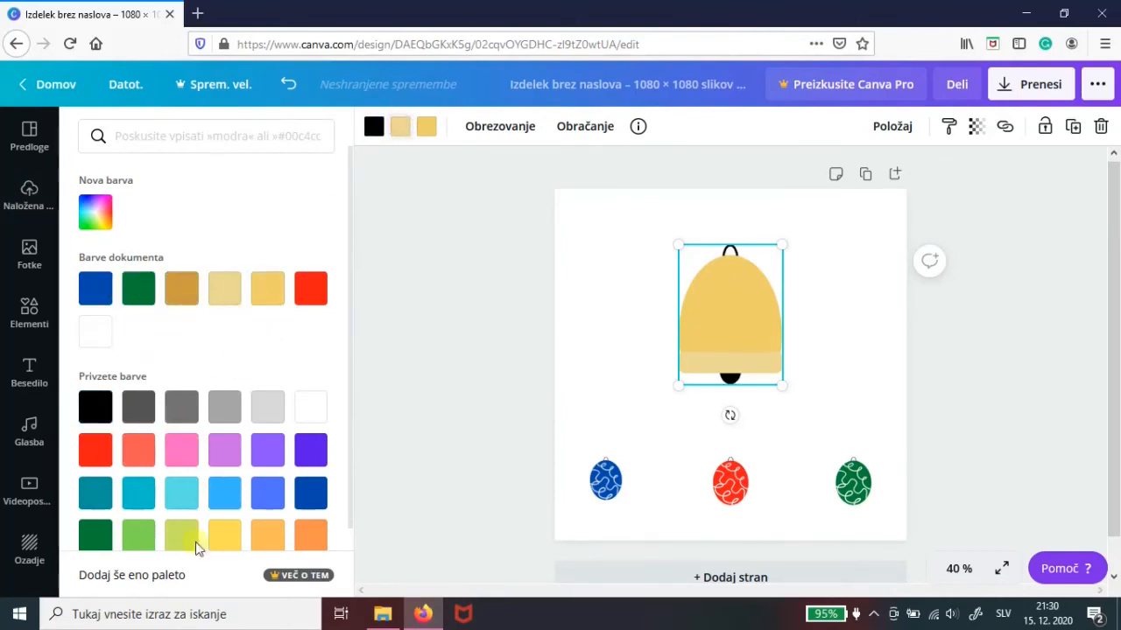
{"action": "left_click", "coordinate": [268, 543]}
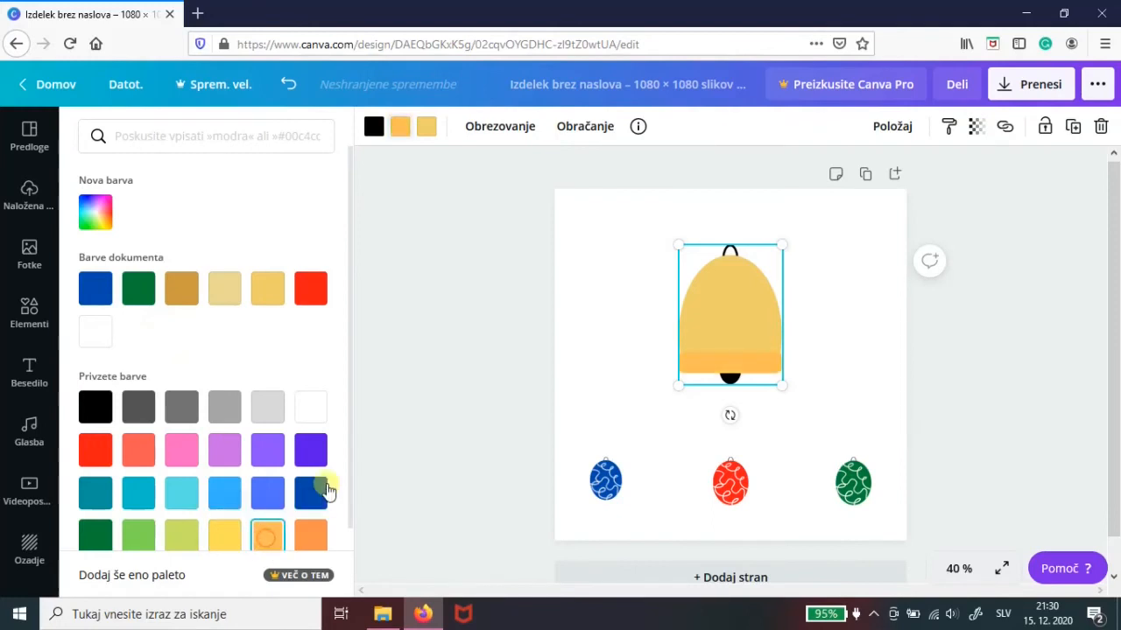
{"action": "left_click", "coordinate": [96, 219]}
{"action": "left_click_drag", "start_coordinate": [233, 275], "coordinate": [292, 289]}
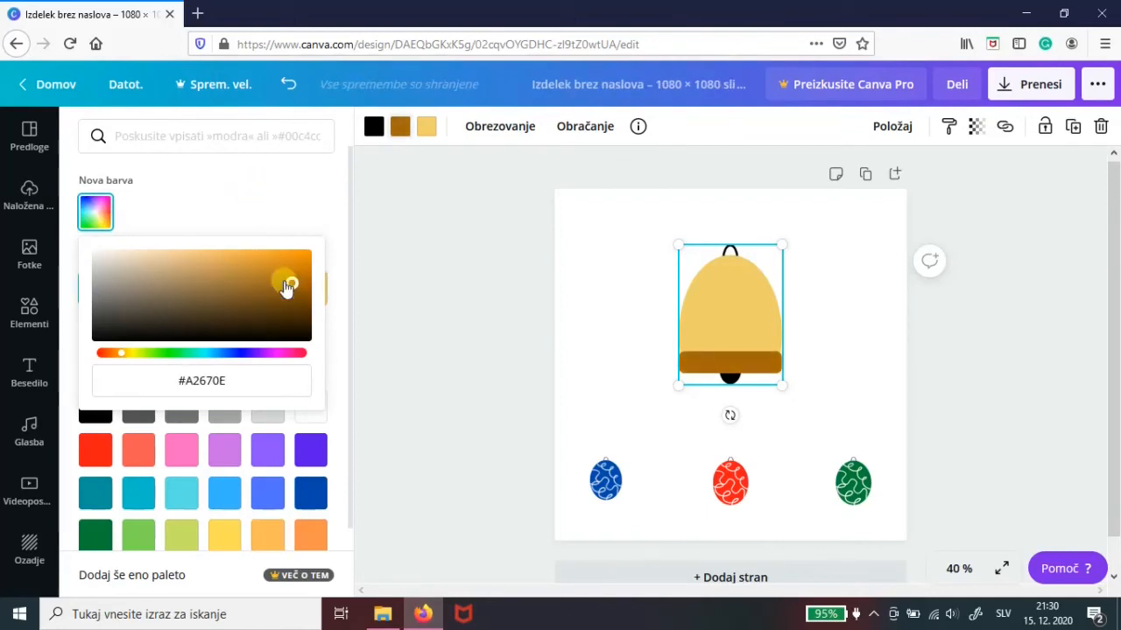
{"action": "left_click_drag", "start_coordinate": [287, 275], "coordinate": [286, 276]}
Recolour the bell's body a custom bright yellow.
{"action": "left_click", "coordinate": [725, 327]}
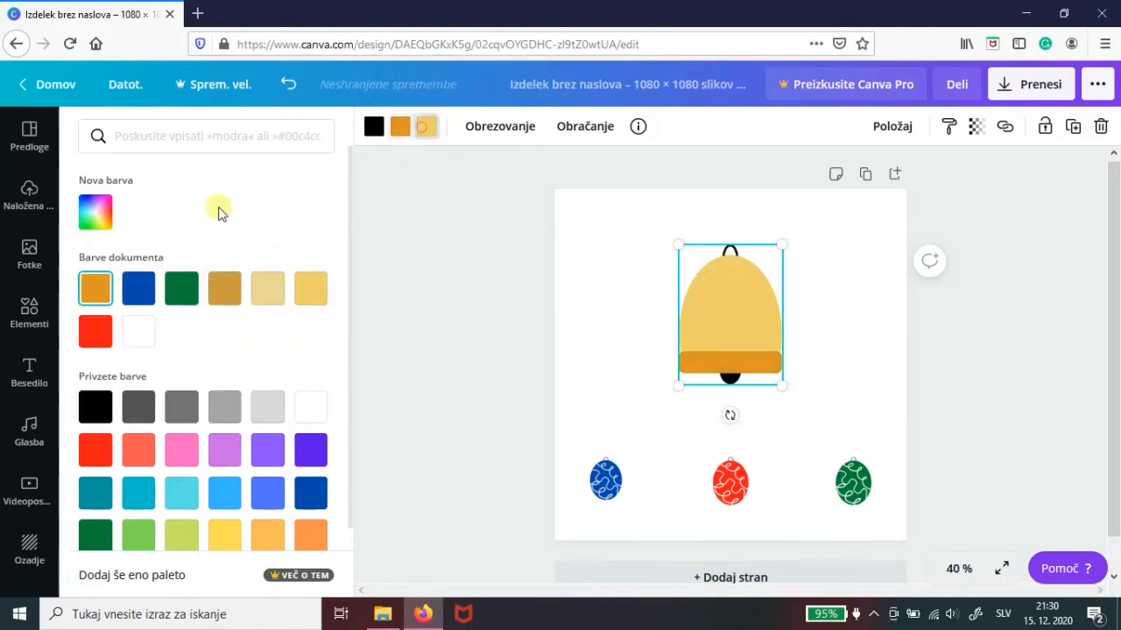
{"action": "left_click", "coordinate": [98, 215]}
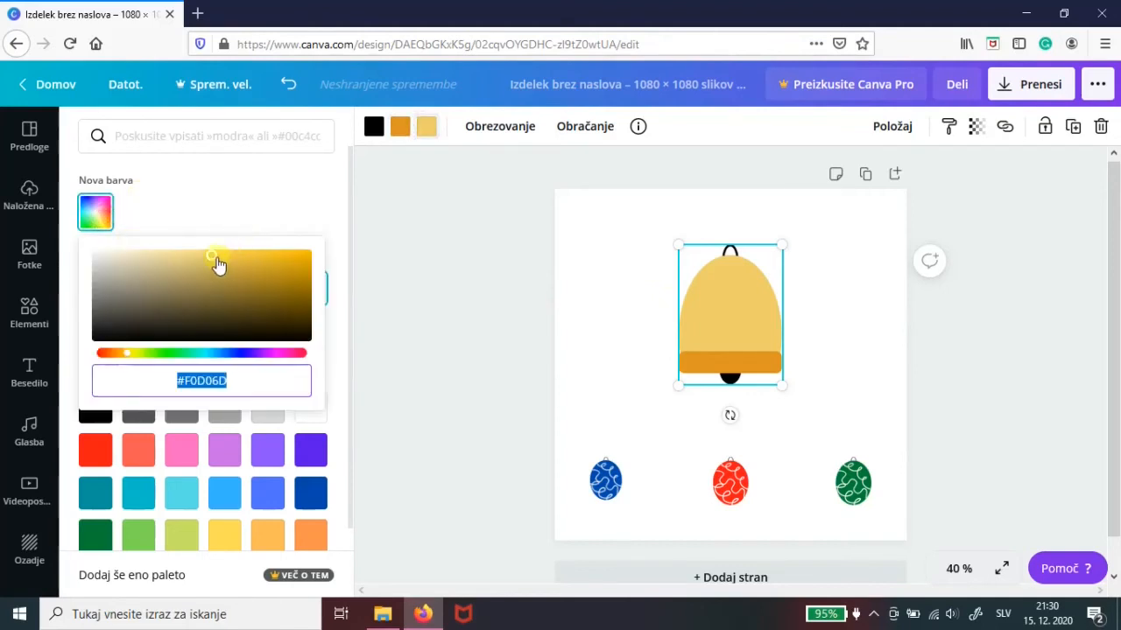
{"action": "left_click", "coordinate": [127, 353]}
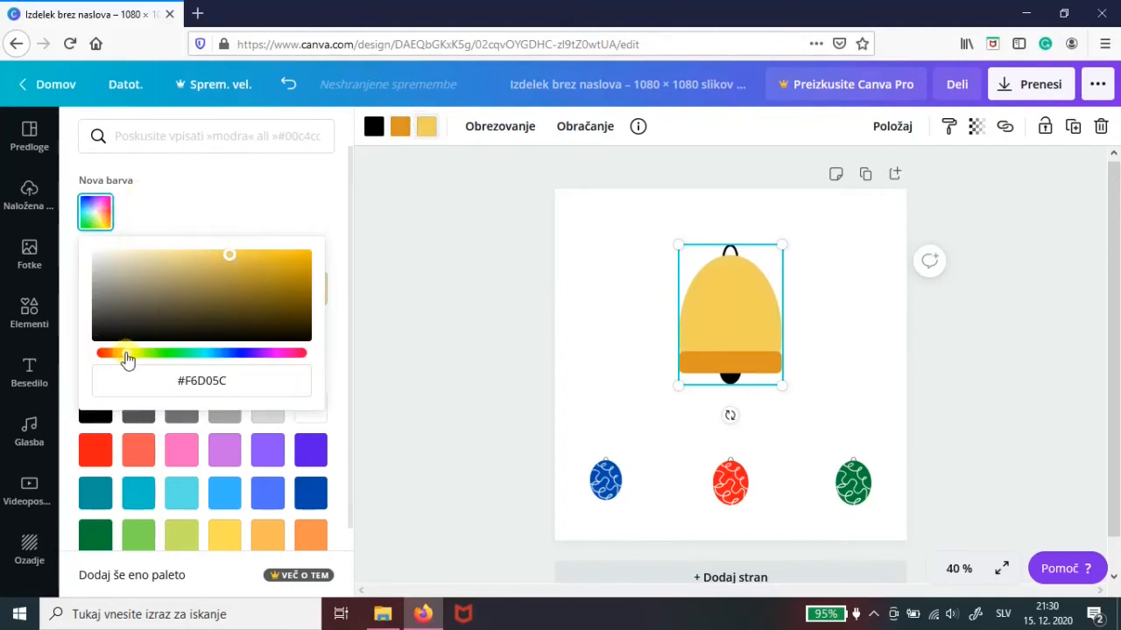
{"action": "right_click", "coordinate": [130, 357]}
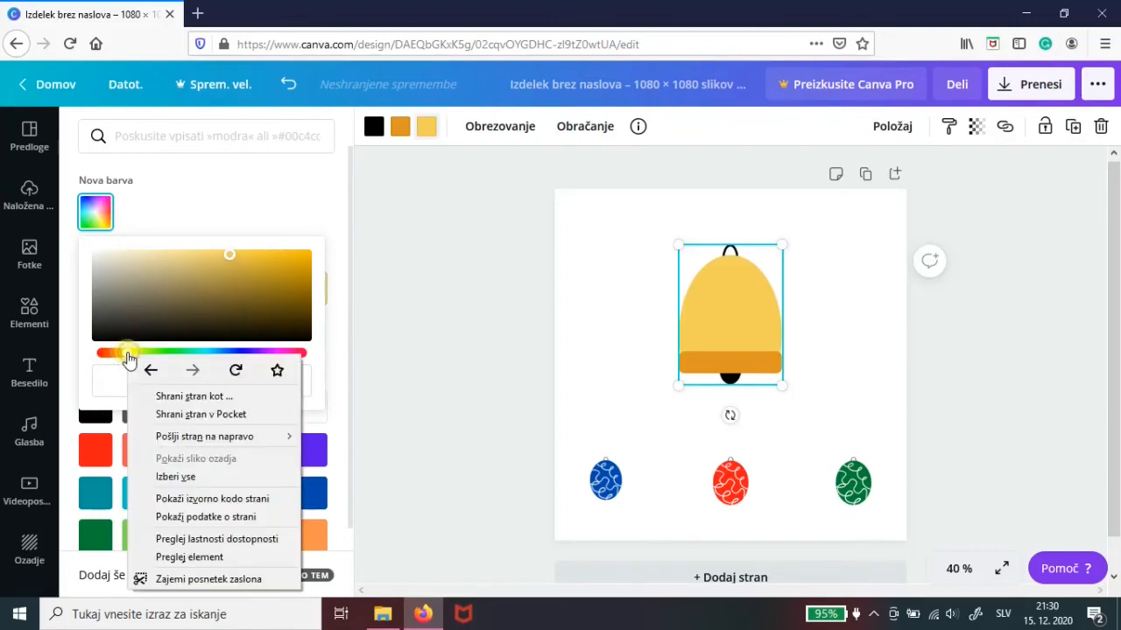
{"action": "left_click", "coordinate": [133, 359]}
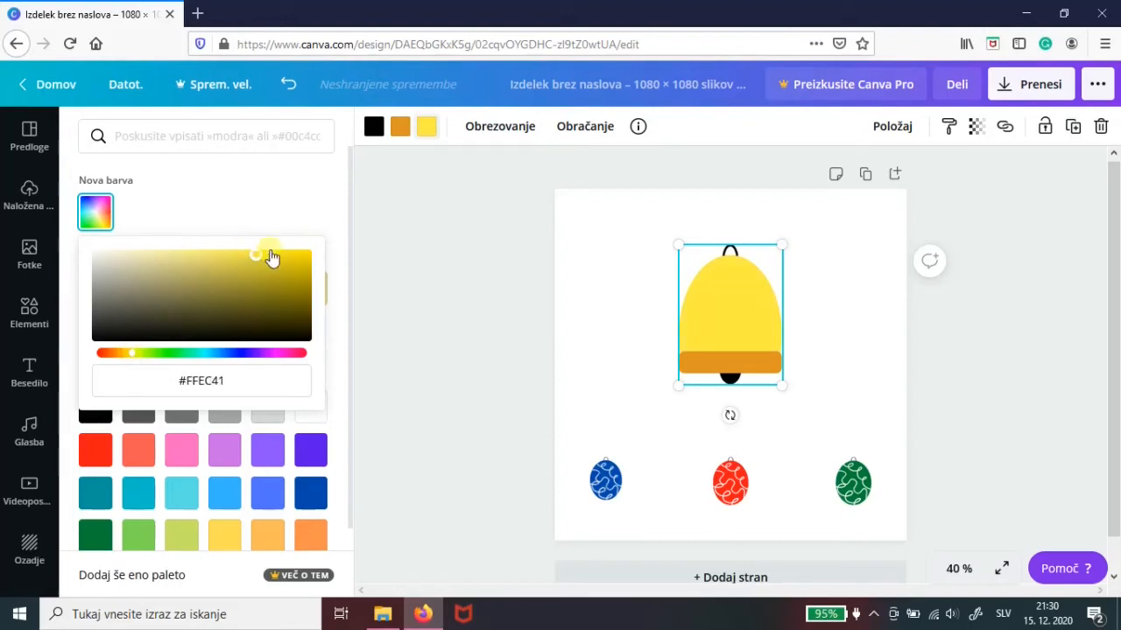
{"action": "left_click", "coordinate": [732, 278]}
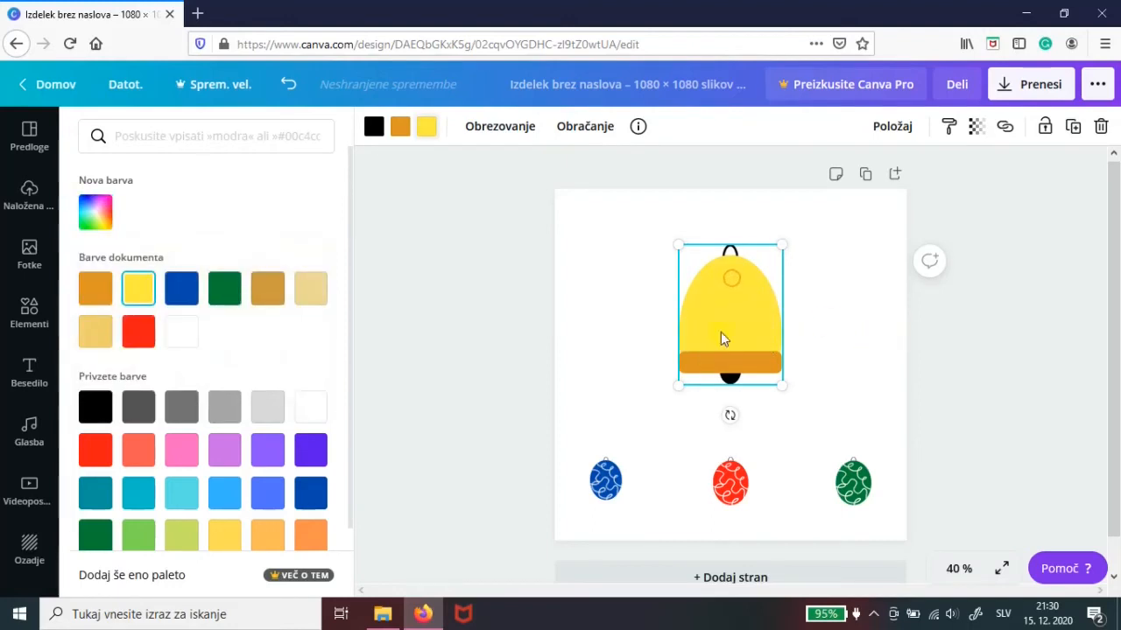
Shrink the bell, move it to the page's upper-left corner and rotate it about 36°.
{"action": "left_click_drag", "start_coordinate": [778, 258], "coordinate": [604, 243]}
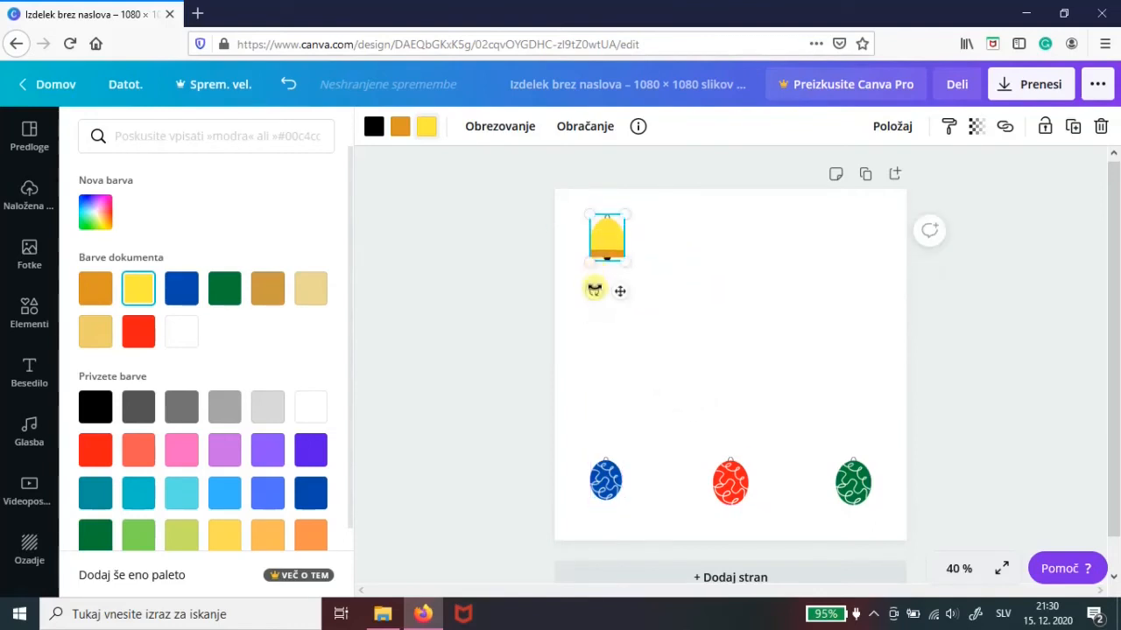
{"action": "left_click_drag", "start_coordinate": [582, 290], "coordinate": [559, 280]}
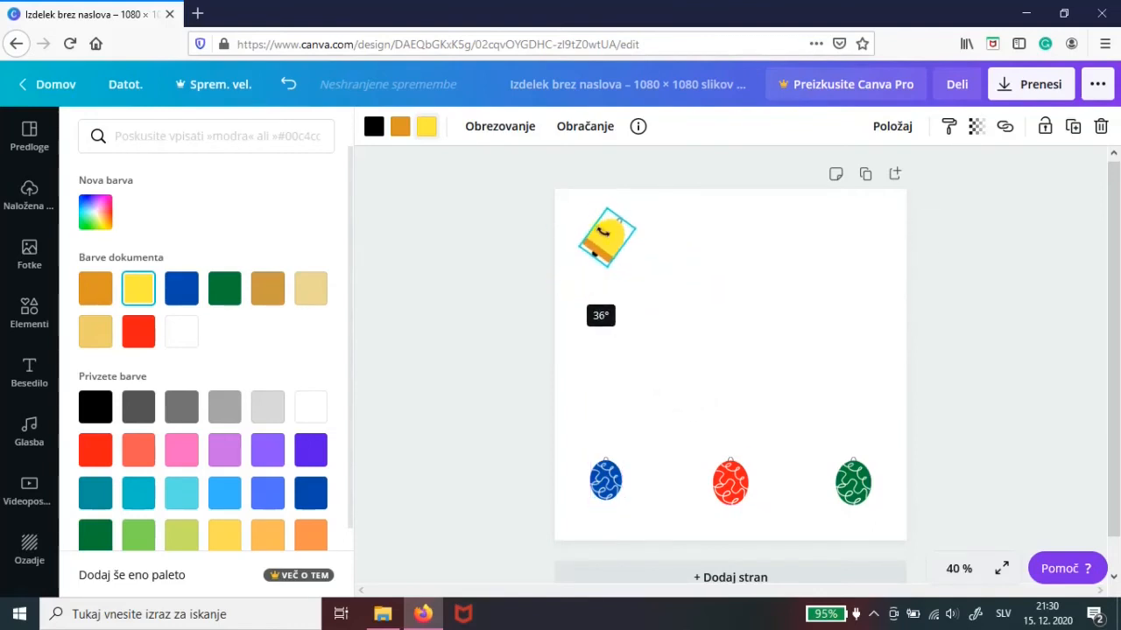
{"action": "left_click_drag", "start_coordinate": [601, 230], "coordinate": [589, 232]}
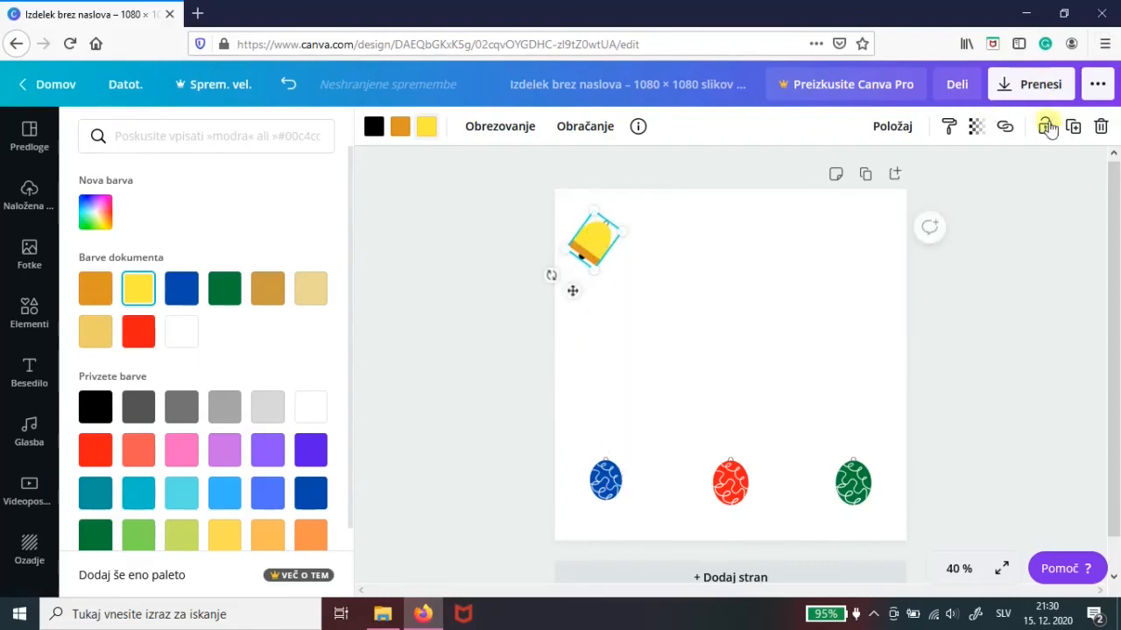
Duplicate the tilted bell, rotate the copy the opposite way and place it beside the first to form a pair.
{"action": "left_click_drag", "start_coordinate": [551, 276], "coordinate": [626, 296]}
{"action": "left_click_drag", "start_coordinate": [620, 232], "coordinate": [622, 237]}
{"action": "left_click", "coordinate": [598, 281]}
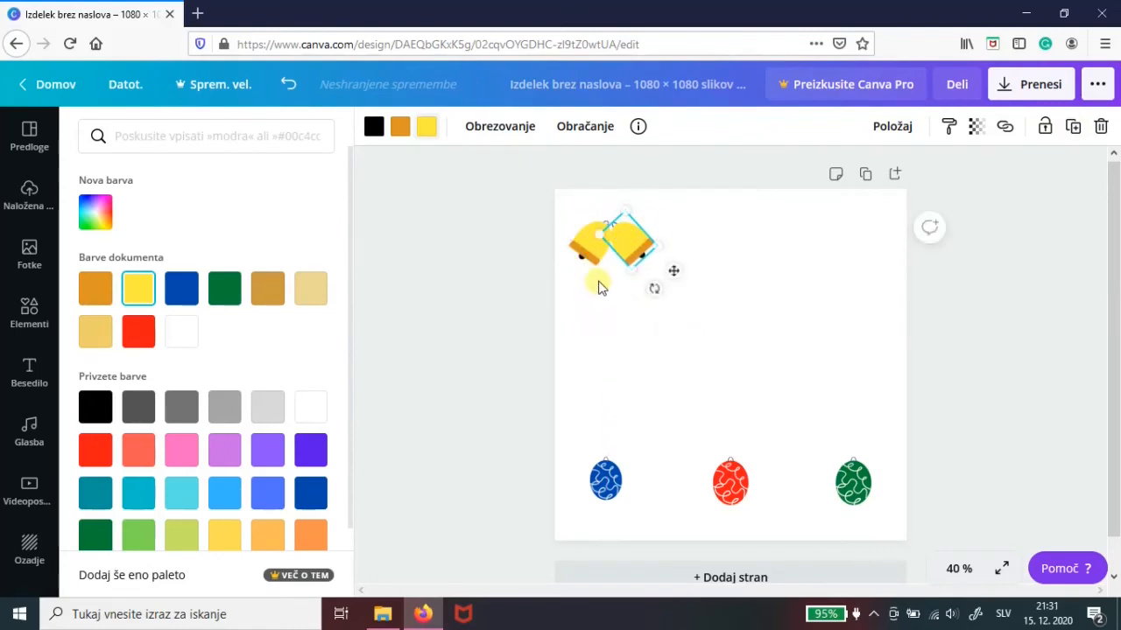
Add the uploaded Christmas tree to the page, enlarge it slightly and recolour its foliage the document's green.
{"action": "left_click", "coordinate": [739, 296]}
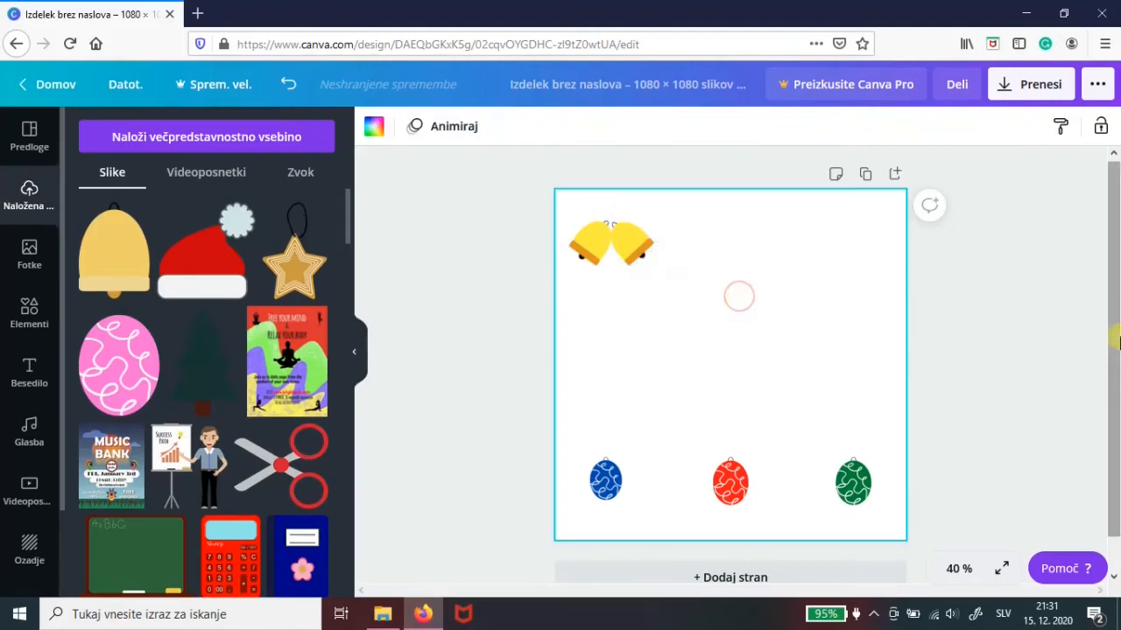
{"action": "left_click", "coordinate": [201, 359]}
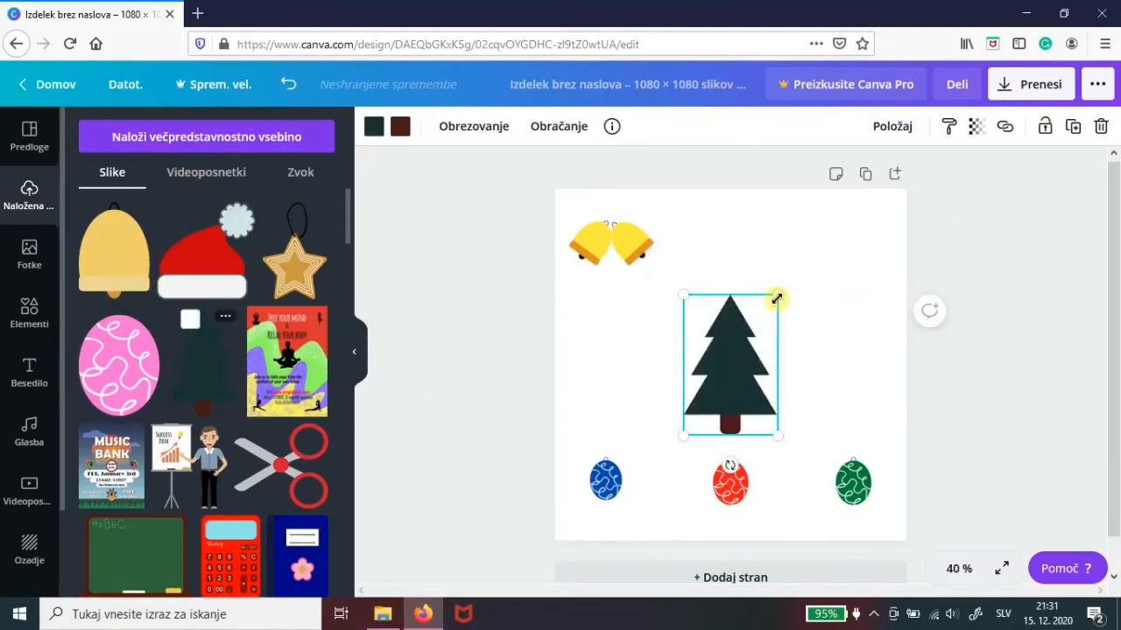
{"action": "left_click_drag", "start_coordinate": [795, 275], "coordinate": [803, 263]}
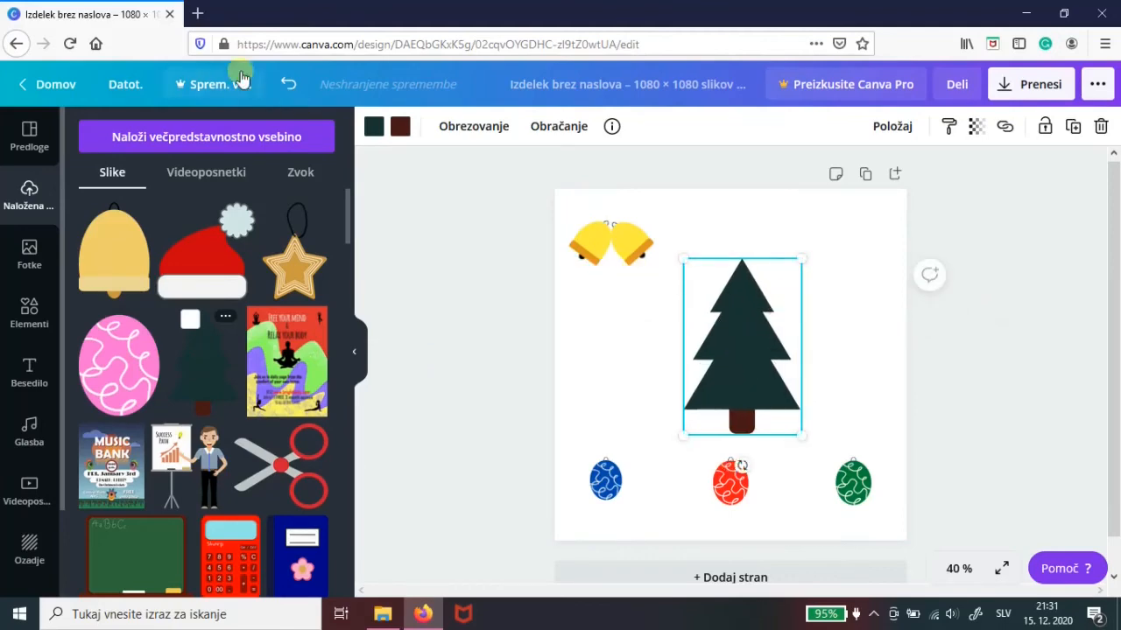
{"action": "left_click", "coordinate": [375, 129]}
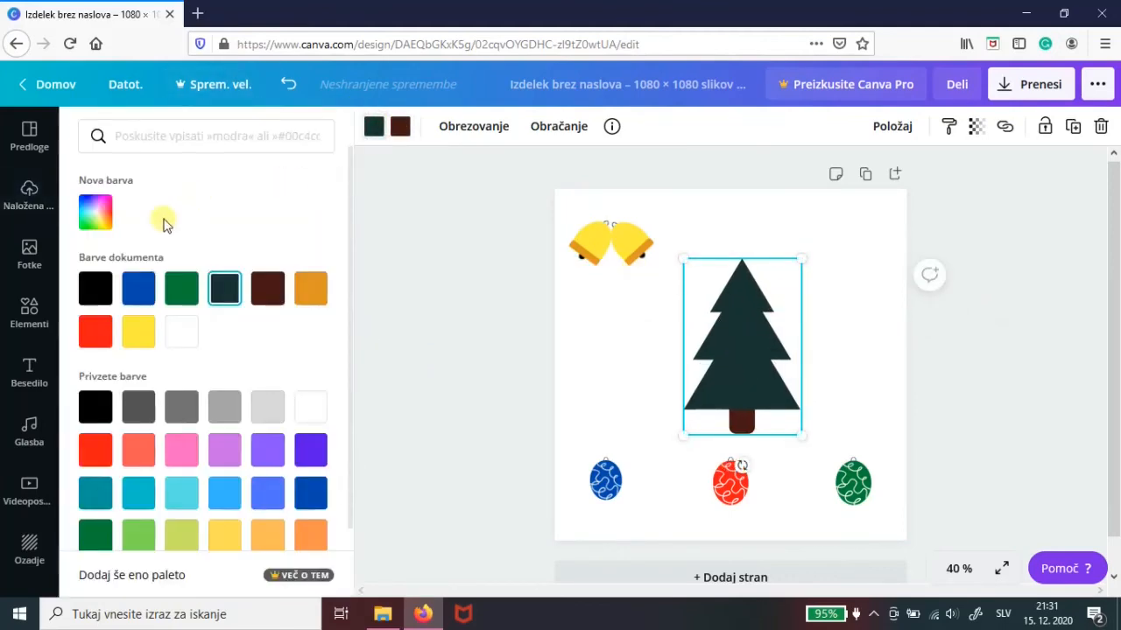
{"action": "left_click", "coordinate": [181, 294]}
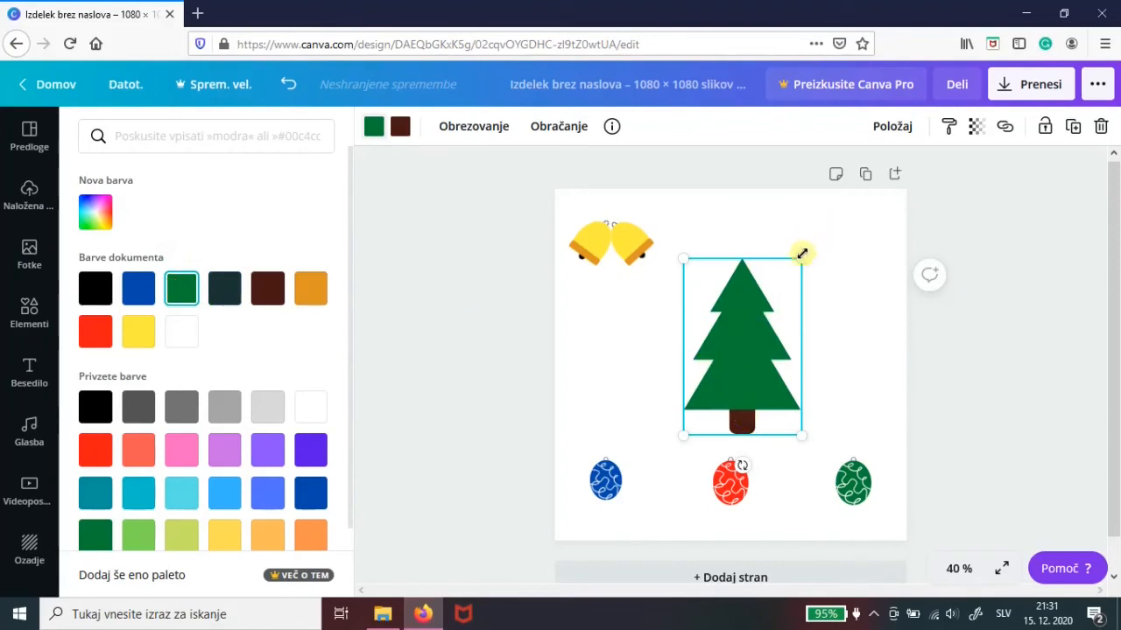
Enlarge the tree to about 481 × 720 px, move it down over the red ornament and send it behind that ornament.
{"action": "left_click_drag", "start_coordinate": [791, 272], "coordinate": [839, 201]}
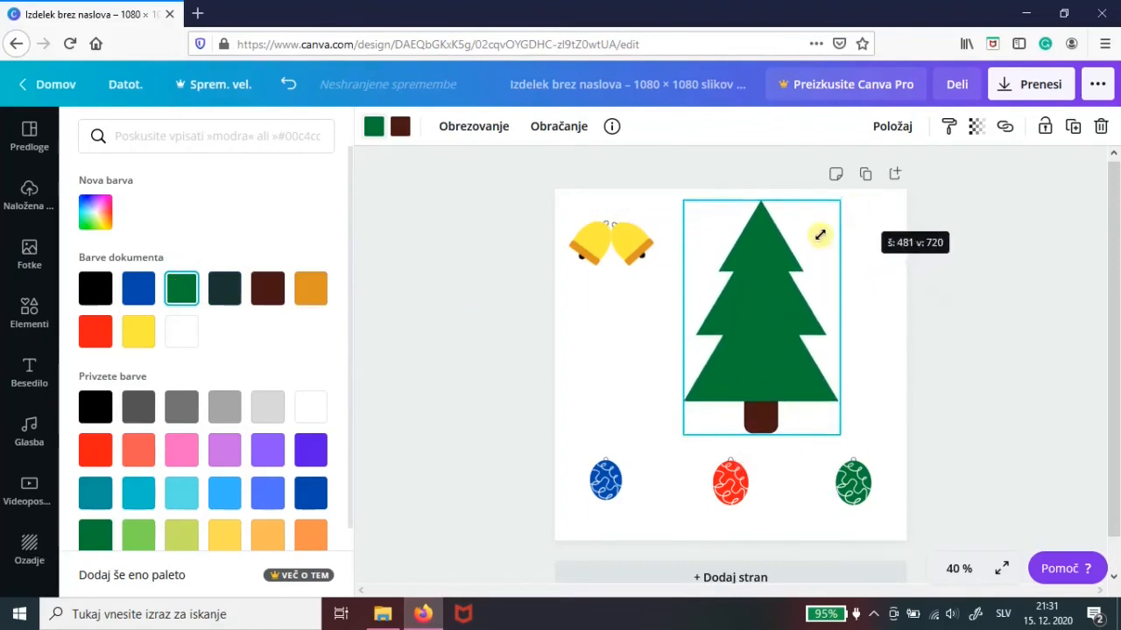
{"action": "left_click_drag", "start_coordinate": [752, 294], "coordinate": [731, 360]}
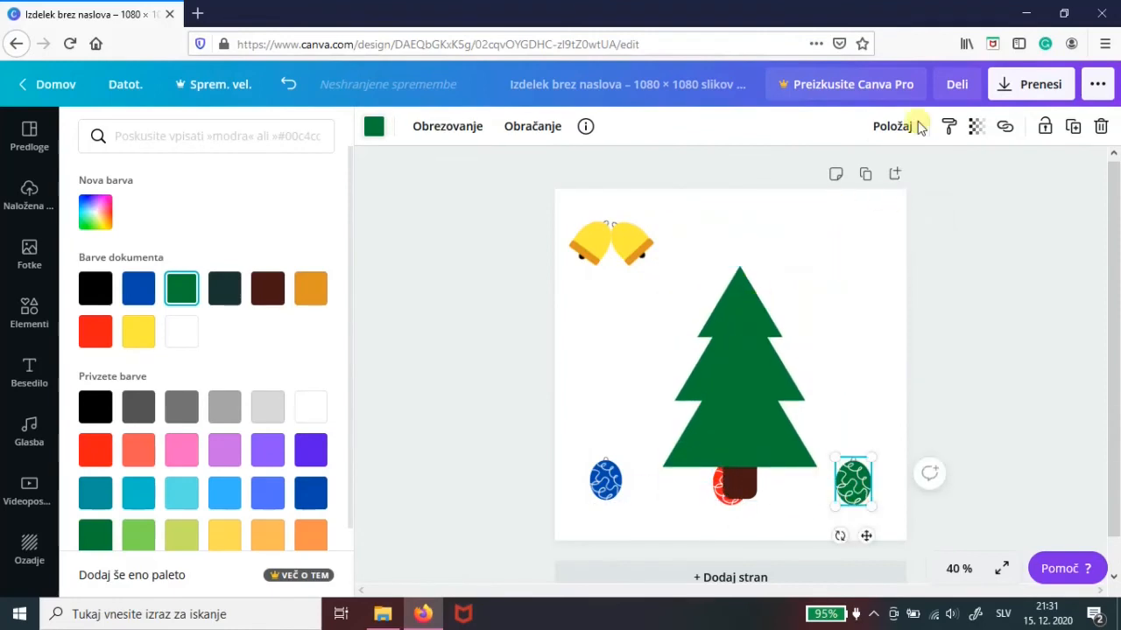
{"action": "left_click", "coordinate": [722, 326]}
{"action": "left_click", "coordinate": [891, 127]}
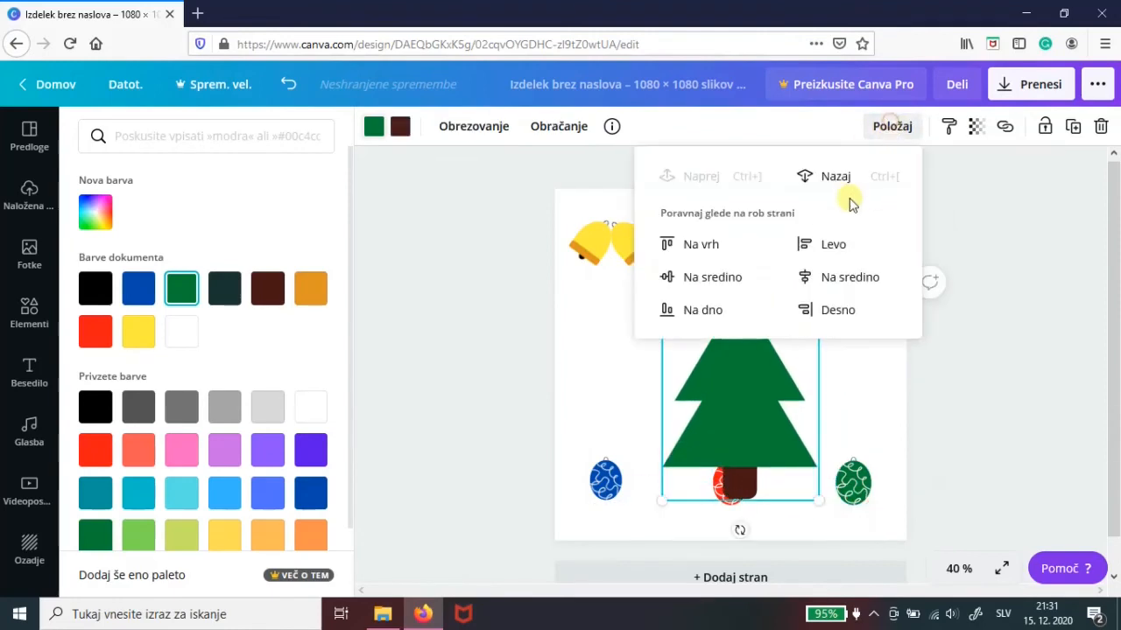
{"action": "left_click", "coordinate": [834, 180]}
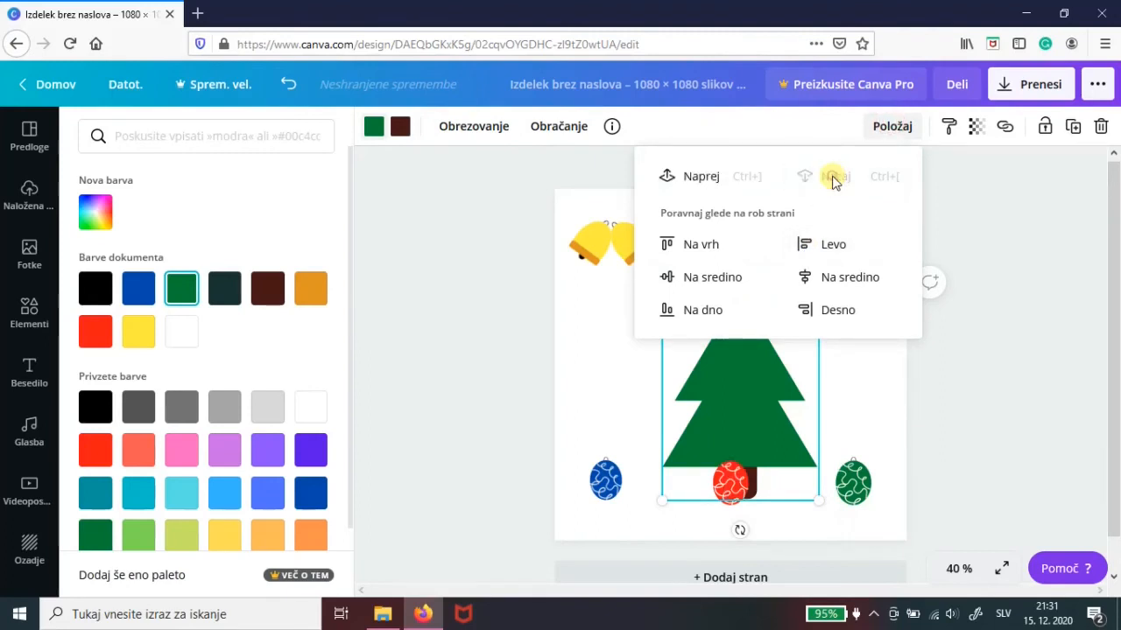
{"action": "left_click", "coordinate": [979, 339]}
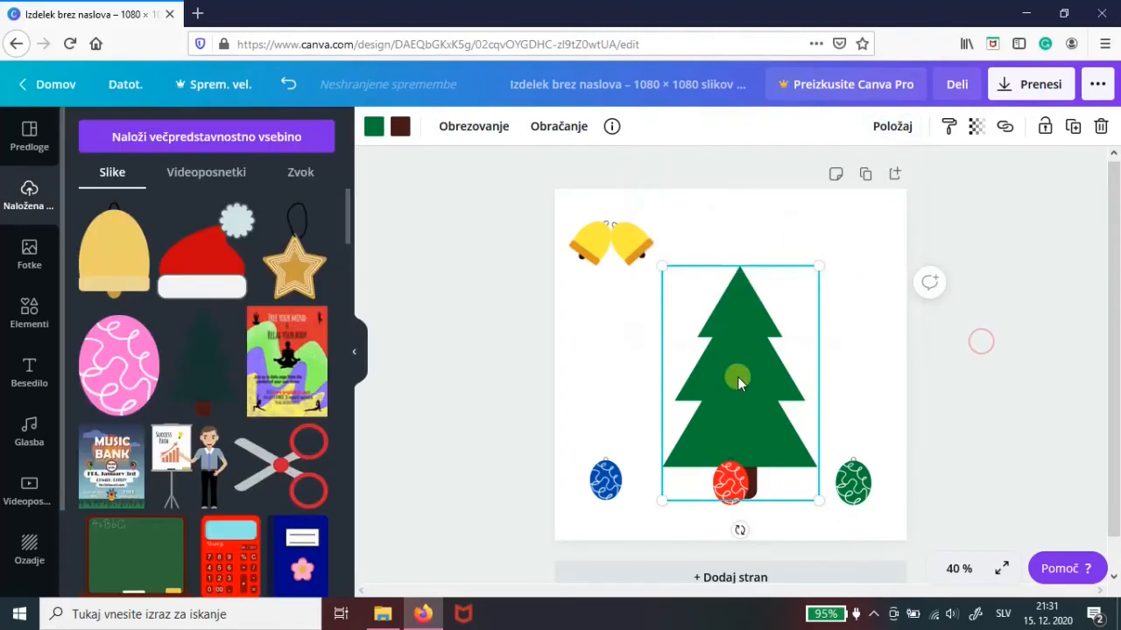
Enlarge the tree further and place it along the right side of the page.
{"action": "left_click_drag", "start_coordinate": [737, 381], "coordinate": [745, 386]}
{"action": "left_click_drag", "start_coordinate": [830, 271], "coordinate": [875, 220]}
{"action": "left_click_drag", "start_coordinate": [776, 320], "coordinate": [804, 322]}
Shrink the green and red ornaments and place them on the tree's upper half, with the green one recoloured light purple.
{"action": "left_click_drag", "start_coordinate": [854, 492], "coordinate": [790, 299]}
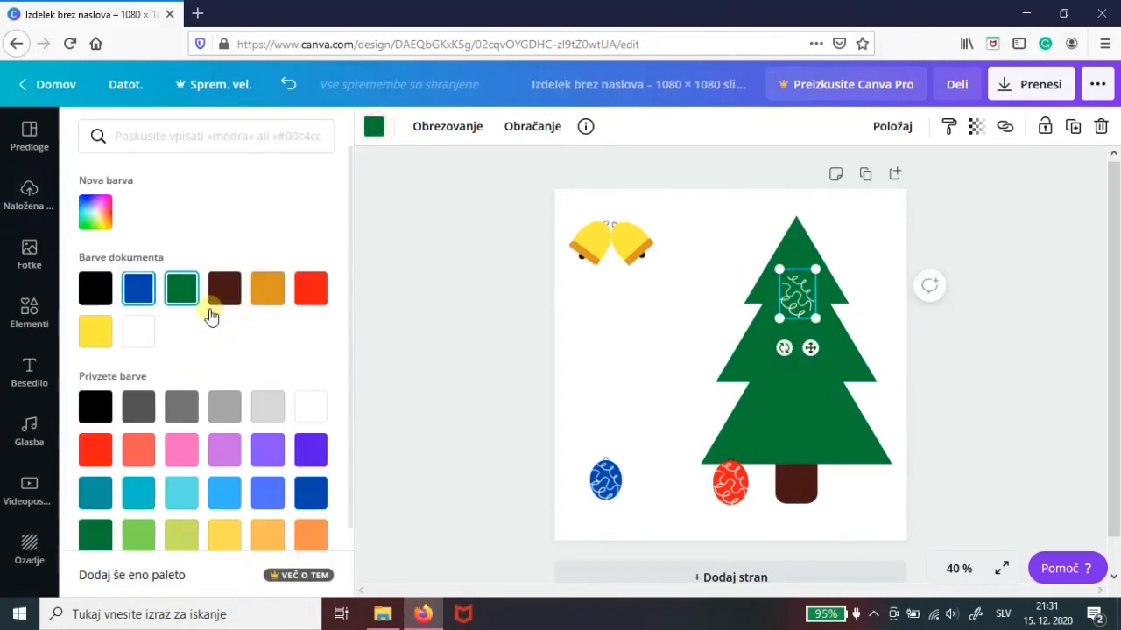
{"action": "left_click", "coordinate": [224, 452]}
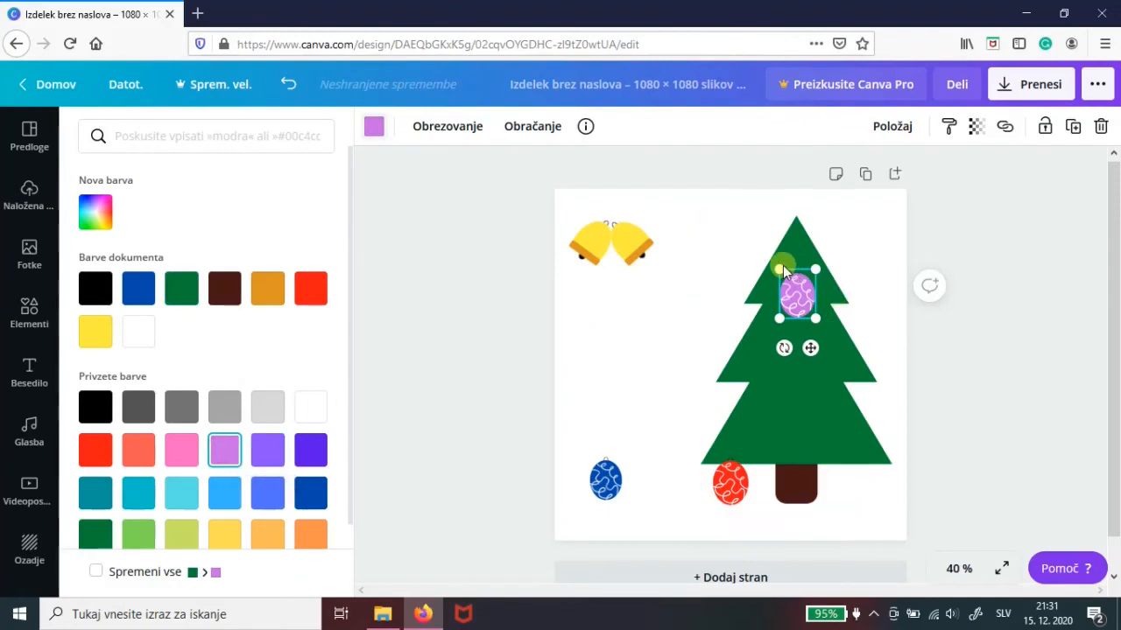
{"action": "mouse_move", "coordinate": [783, 273]}
{"action": "left_mouse_down"}
{"action": "mouse_move", "coordinate": [801, 295]}
{"action": "mouse_move", "coordinate": [785, 280]}
{"action": "left_mouse_up"}
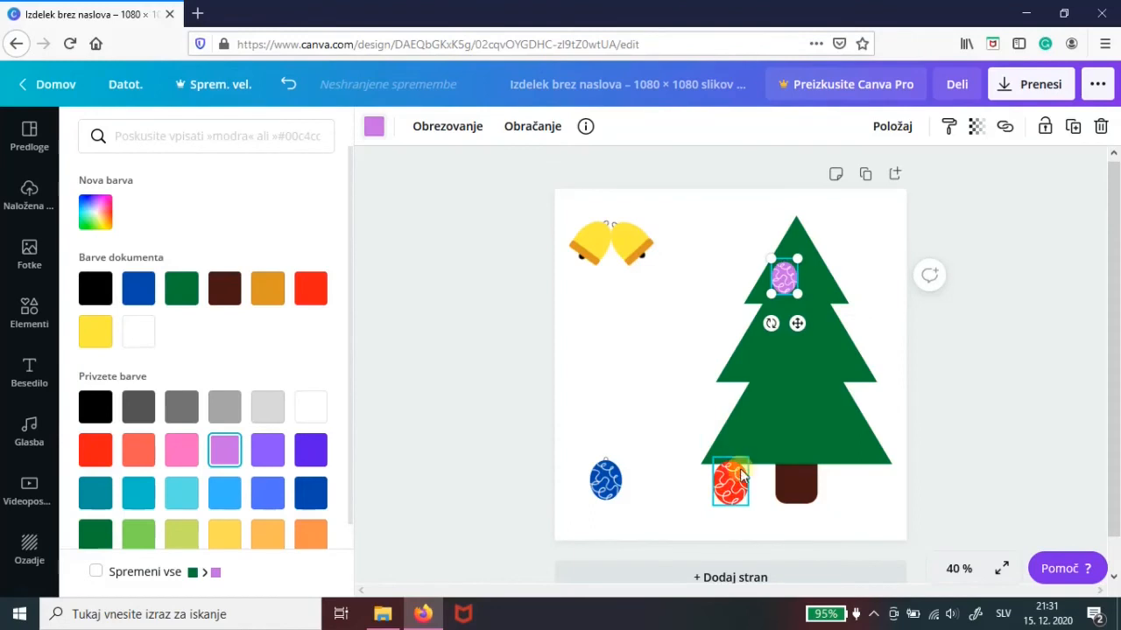
{"action": "left_click", "coordinate": [748, 464]}
{"action": "left_click_drag", "start_coordinate": [748, 458], "coordinate": [826, 325]}
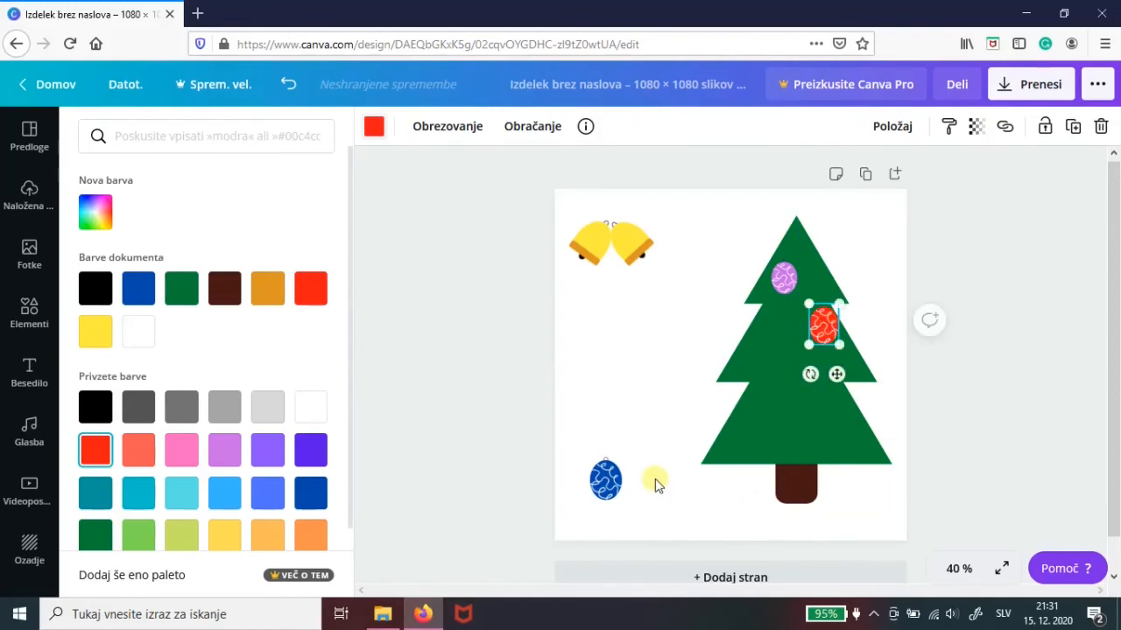
Move the blue ornament onto the tree, bring it forward and place it below the red ornament, slightly left of centre.
{"action": "left_click", "coordinate": [610, 492]}
{"action": "left_click_drag", "start_coordinate": [610, 490], "coordinate": [784, 414]}
{"action": "left_click", "coordinate": [891, 127]}
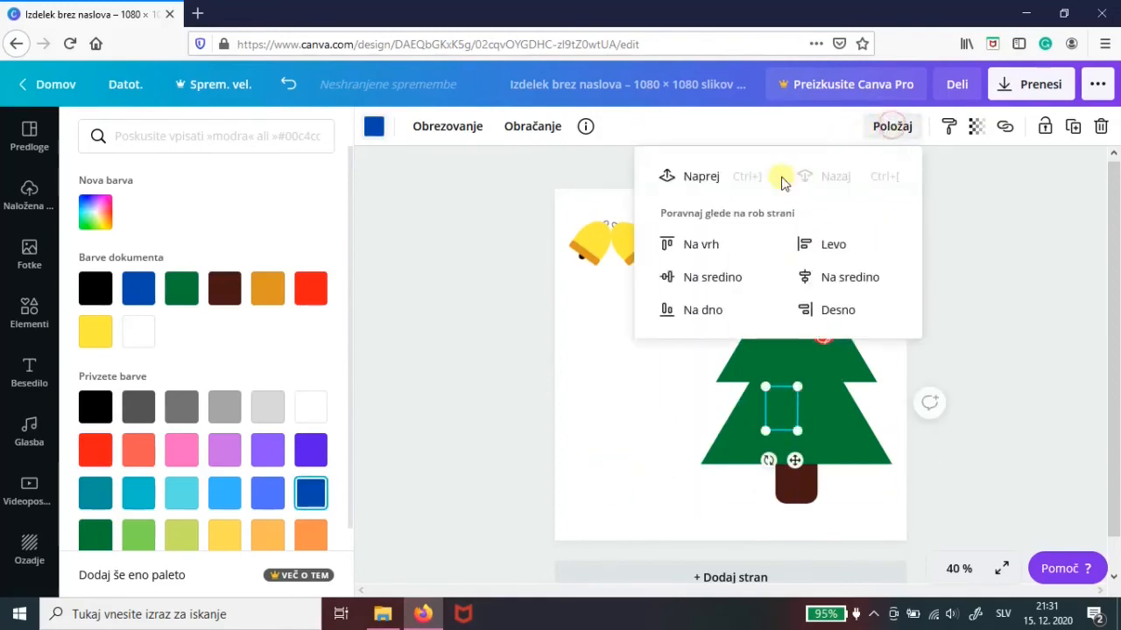
{"action": "left_click", "coordinate": [705, 178]}
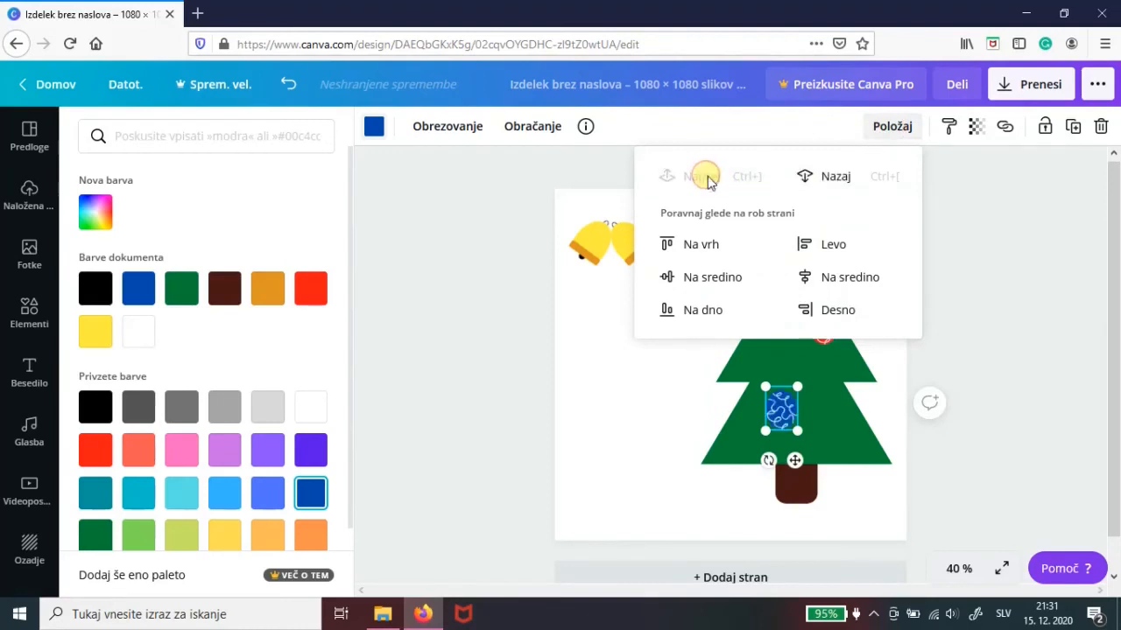
{"action": "left_click", "coordinate": [618, 394]}
{"action": "left_click", "coordinate": [795, 411]}
{"action": "left_click_drag", "start_coordinate": [796, 415], "coordinate": [779, 368]}
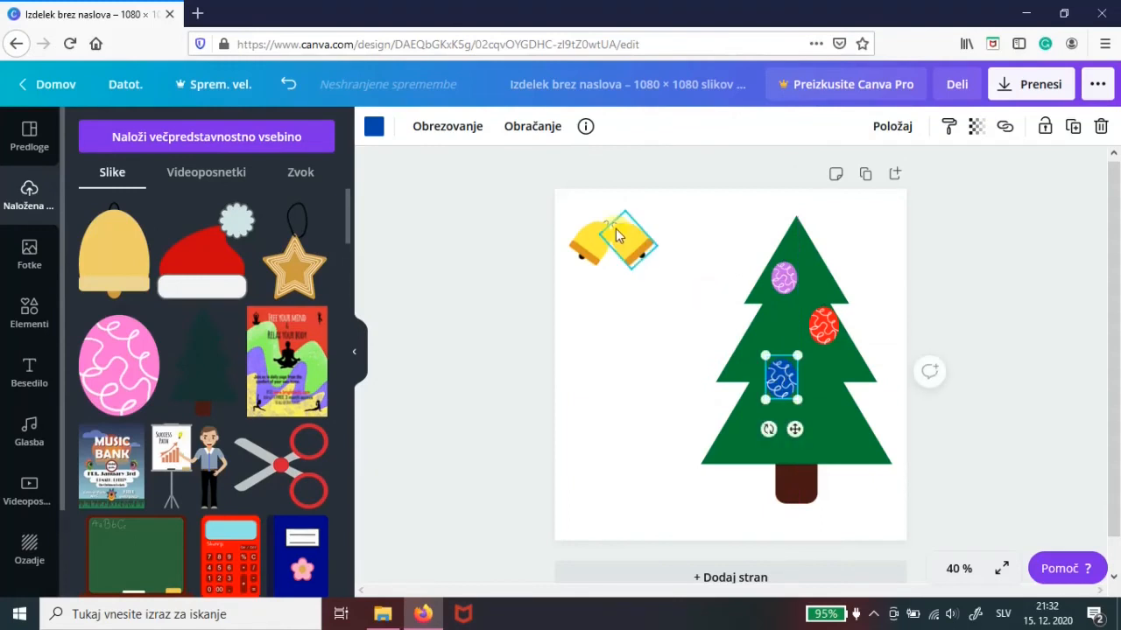
Group the two bells, shrink the group and place it on the tree's lowest tier, right of centre.
{"action": "left_click_drag", "start_coordinate": [582, 209], "coordinate": [651, 259]}
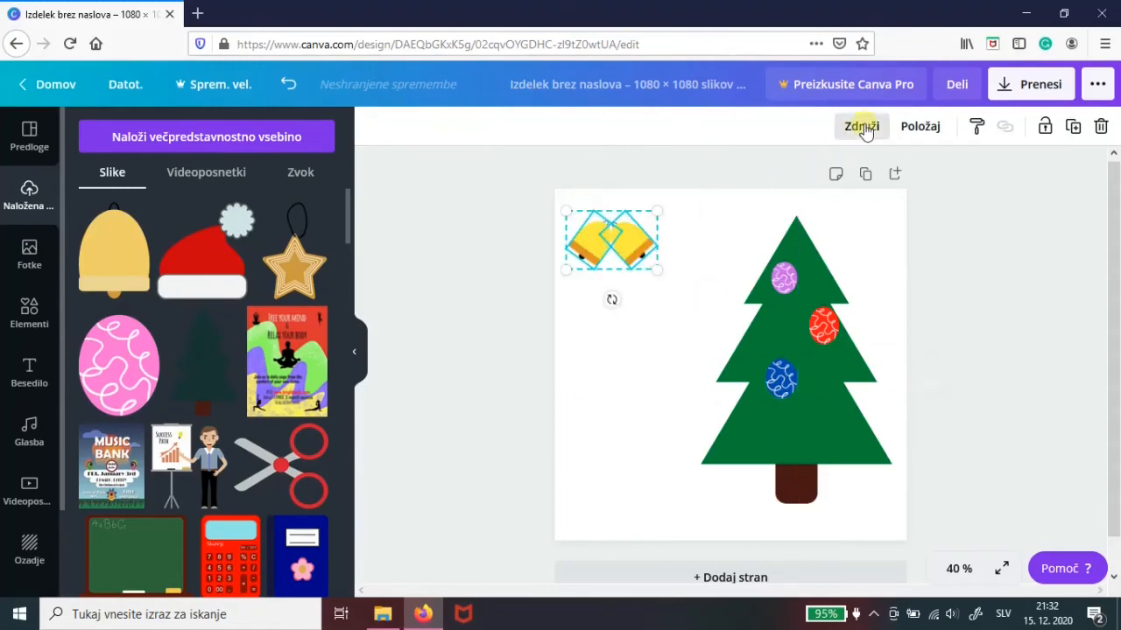
{"action": "key", "text": "ctrl+g"}
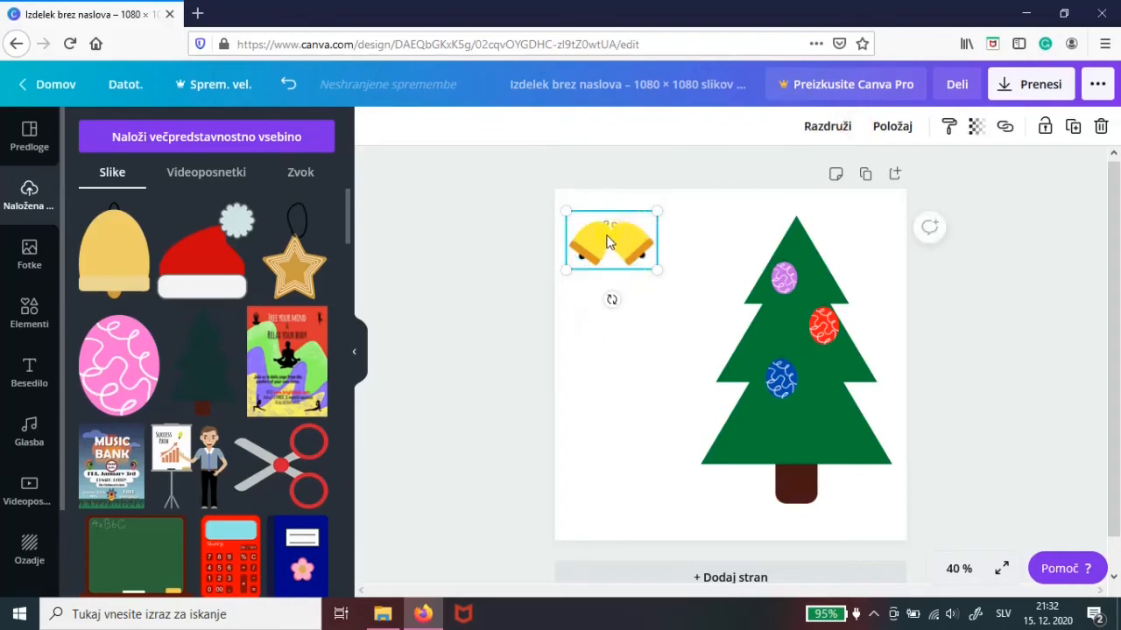
{"action": "left_click_drag", "start_coordinate": [607, 225], "coordinate": [790, 426]}
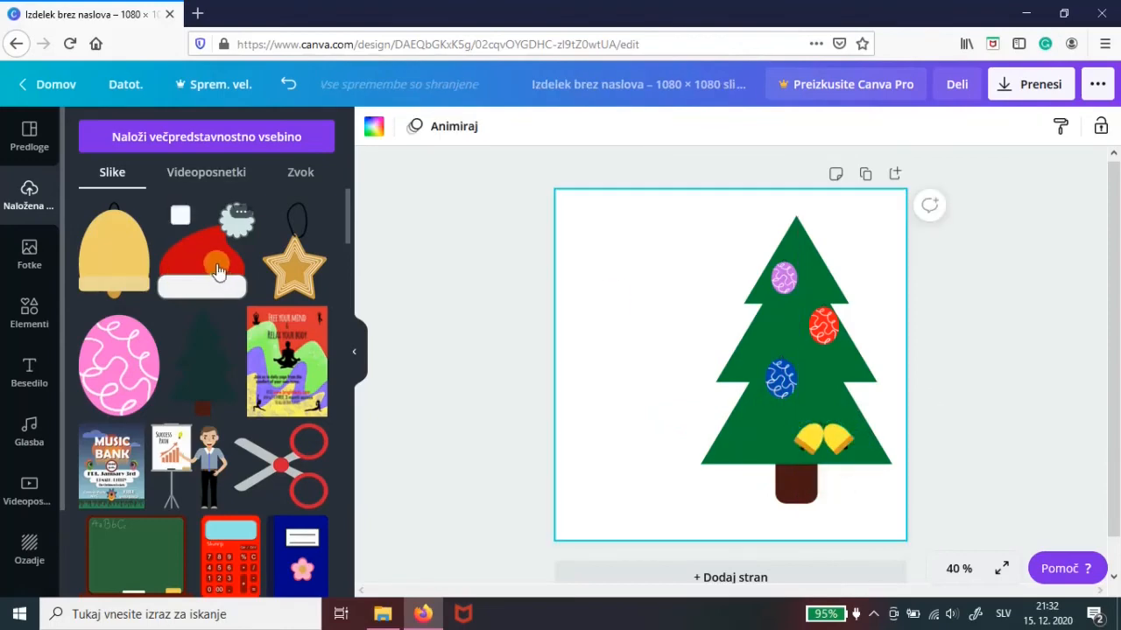
Add the uploaded Santa hat to the page, shrink it and place it on the treetop.
{"action": "left_click", "coordinate": [222, 272]}
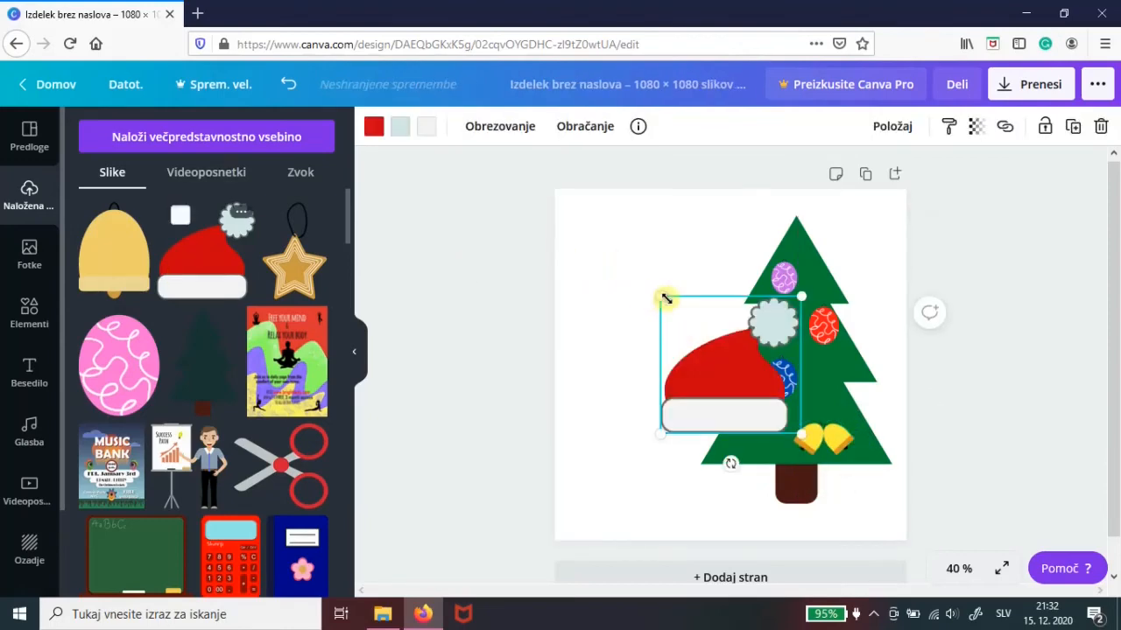
{"action": "left_click_drag", "start_coordinate": [665, 299], "coordinate": [695, 330]}
{"action": "left_click_drag", "start_coordinate": [765, 344], "coordinate": [799, 214]}
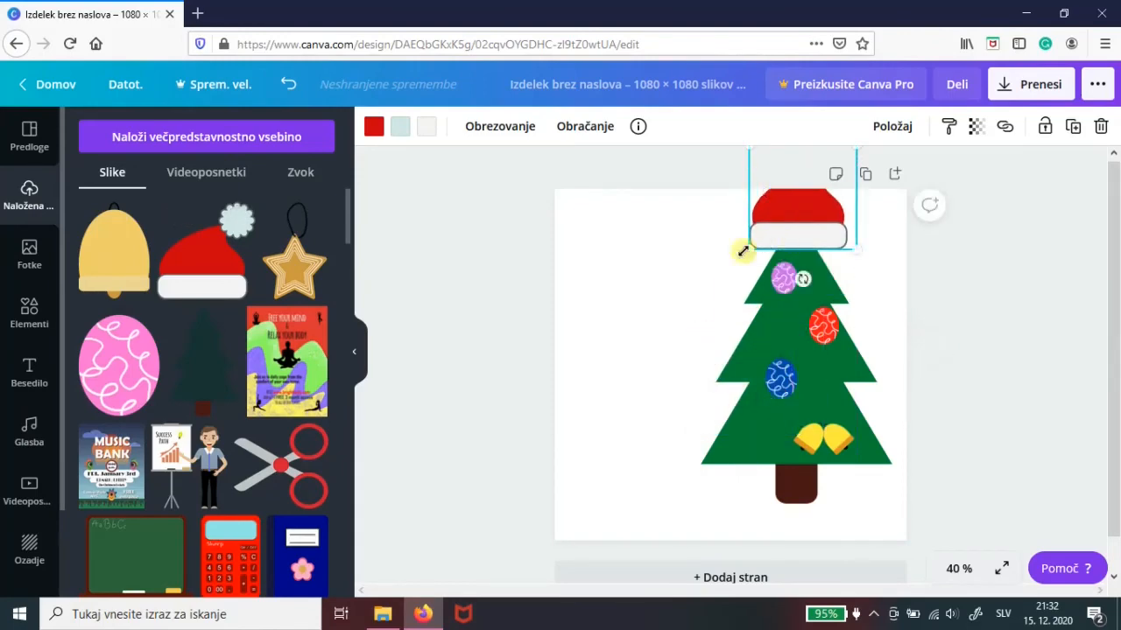
{"action": "left_click_drag", "start_coordinate": [751, 249], "coordinate": [791, 239]}
Shift the tree, its decorations and the hat slightly down so the whole hat fits within the page.
{"action": "left_click", "coordinate": [810, 442]}
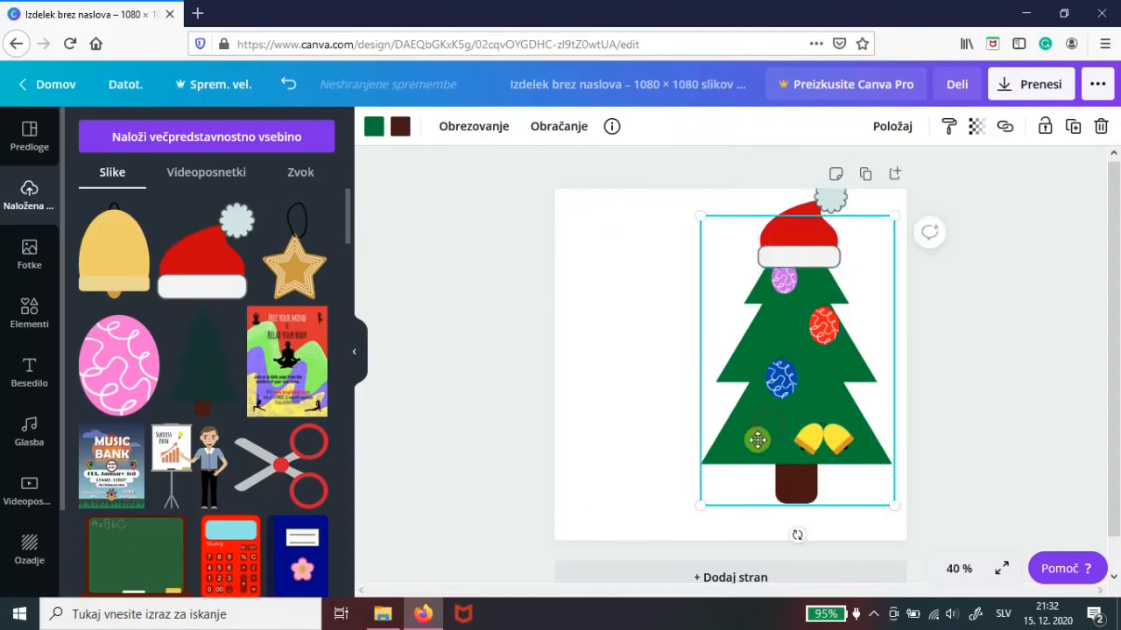
{"action": "left_click_drag", "start_coordinate": [783, 290], "coordinate": [816, 438]}
{"action": "left_click_drag", "start_coordinate": [809, 239], "coordinate": [803, 243]}
{"action": "left_click", "coordinate": [610, 333]}
Add the uploaded gold star to the page, shrink it to ornament size and place it on the tree.
{"action": "left_click_drag", "start_coordinate": [294, 258], "coordinate": [727, 376]}
{"action": "left_click_drag", "start_coordinate": [690, 296], "coordinate": [738, 374]}
{"action": "left_click_drag", "start_coordinate": [760, 420], "coordinate": [843, 291]}
Duplicate the star so one hangs at the tree's lower left and one beside the purple ornament, and send the upper one behind the hat.
{"action": "left_click", "coordinate": [1073, 128]}
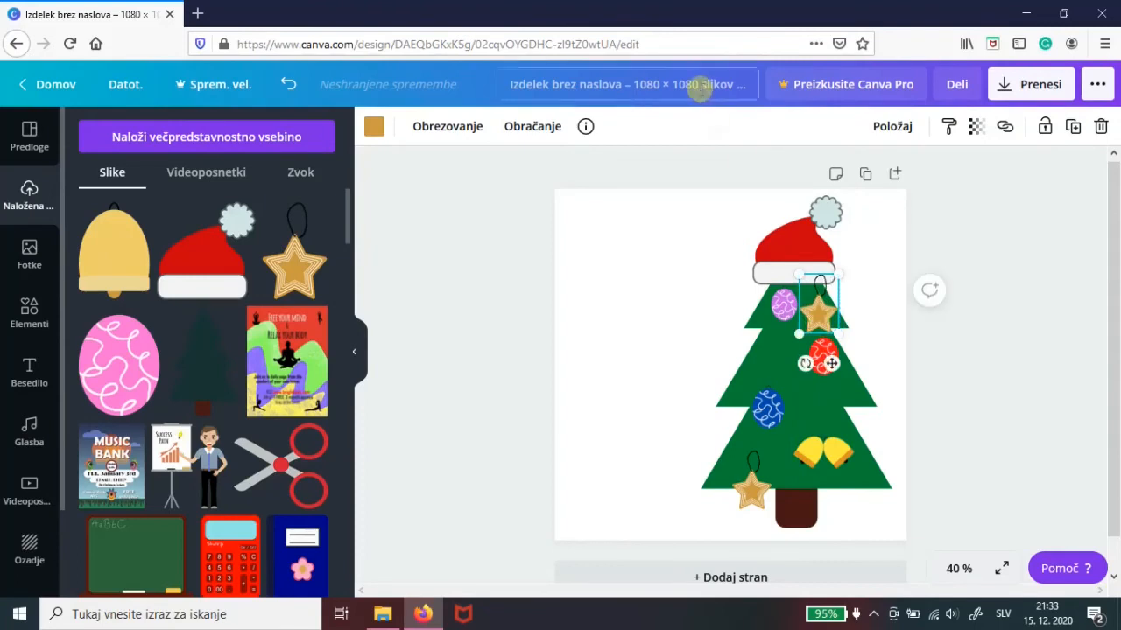
{"action": "left_click", "coordinate": [902, 128]}
{"action": "left_click", "coordinate": [836, 180]}
{"action": "left_click", "coordinate": [1013, 272]}
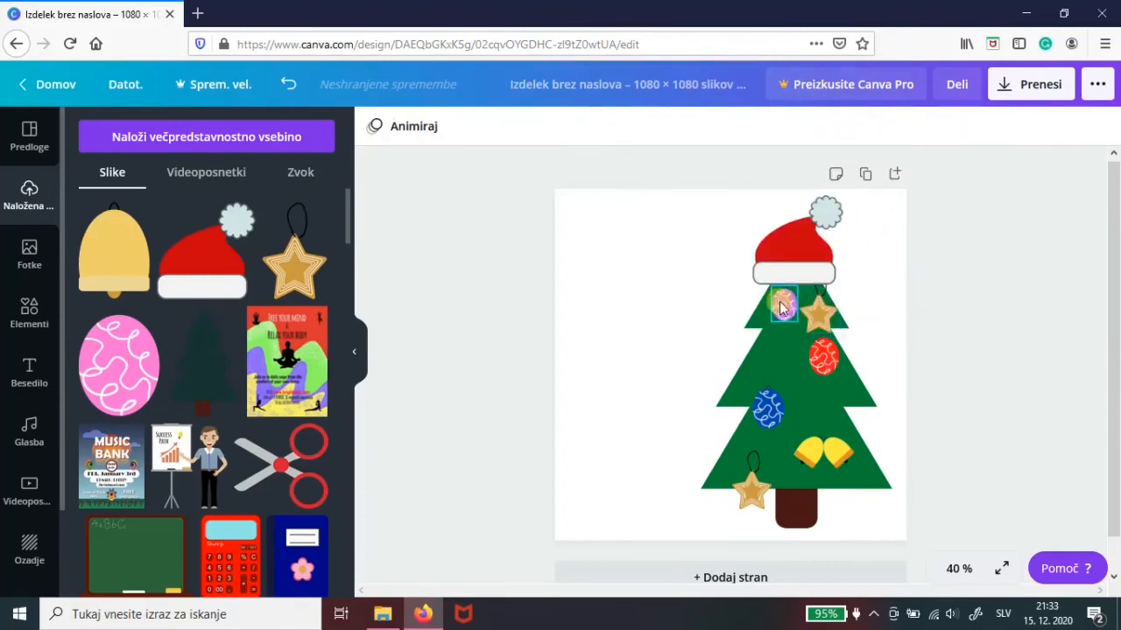
Nudge the purple ornament and upper star left, and hang the lower star beneath the tree's lowest branch, sent behind the tree.
{"action": "left_click_drag", "start_coordinate": [782, 307], "coordinate": [772, 306]}
{"action": "left_click", "coordinate": [812, 314]}
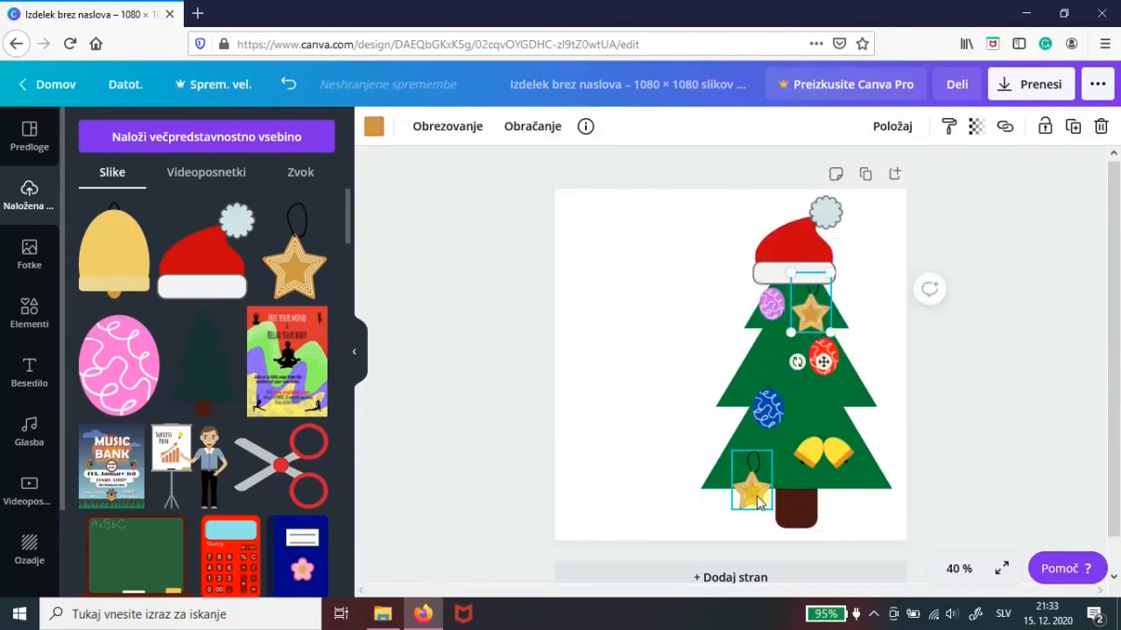
{"action": "left_click_drag", "start_coordinate": [750, 490], "coordinate": [743, 510]}
{"action": "left_click", "coordinate": [893, 126]}
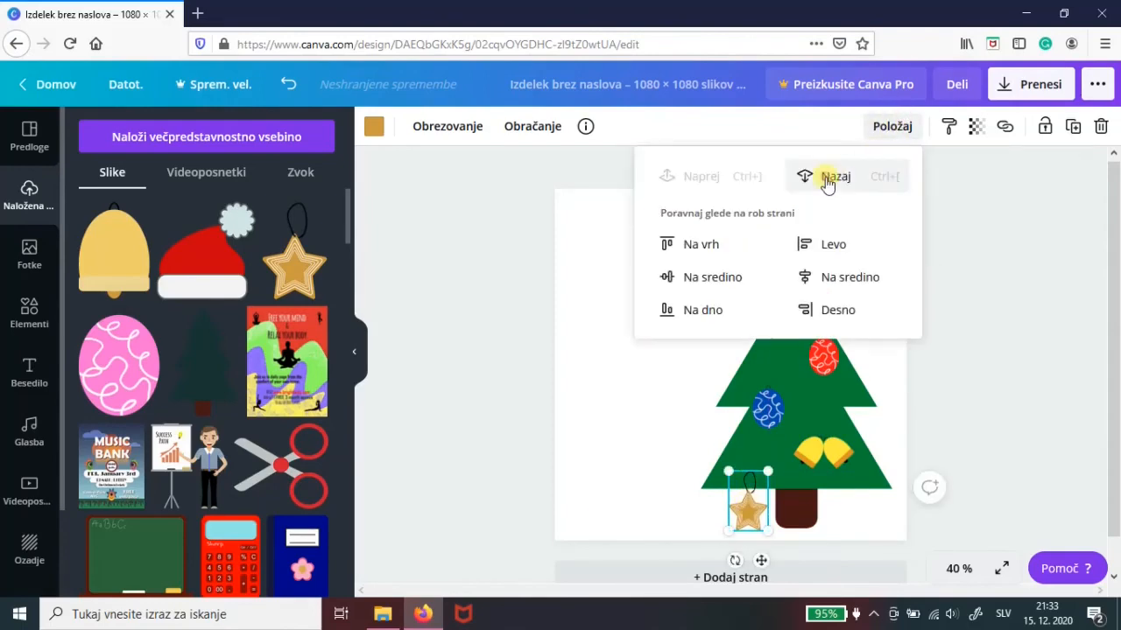
{"action": "left_click", "coordinate": [827, 179]}
{"action": "left_click", "coordinate": [638, 438]}
Add the uploaded Santa with raised arms, shrink it to about 600 × 600 px and stand it left of the tree.
{"action": "scroll", "coordinate": [228, 412], "scroll_direction": "down", "scroll_amount": 15}
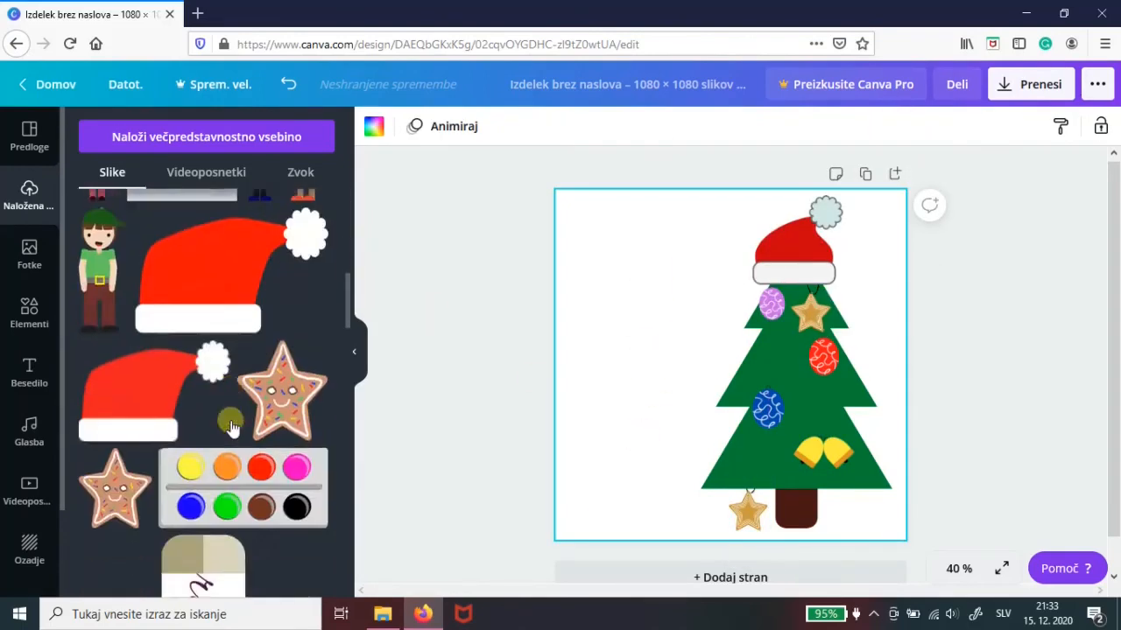
{"action": "left_click", "coordinate": [637, 320]}
{"action": "left_click_drag", "start_coordinate": [637, 320], "coordinate": [547, 389]}
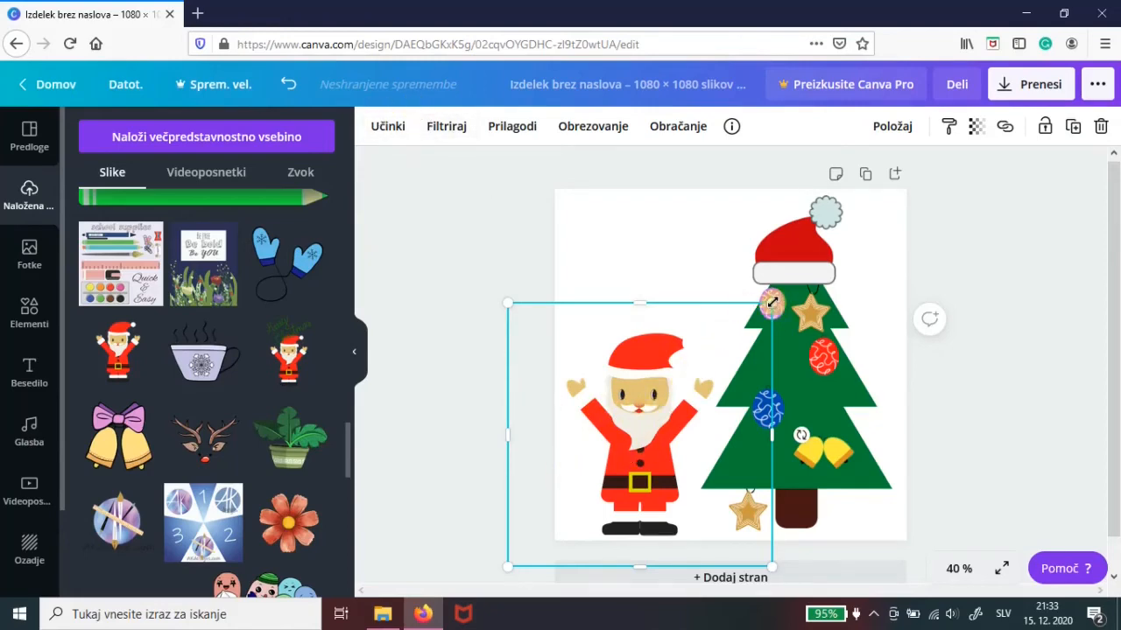
{"action": "left_click_drag", "start_coordinate": [772, 303], "coordinate": [709, 366]}
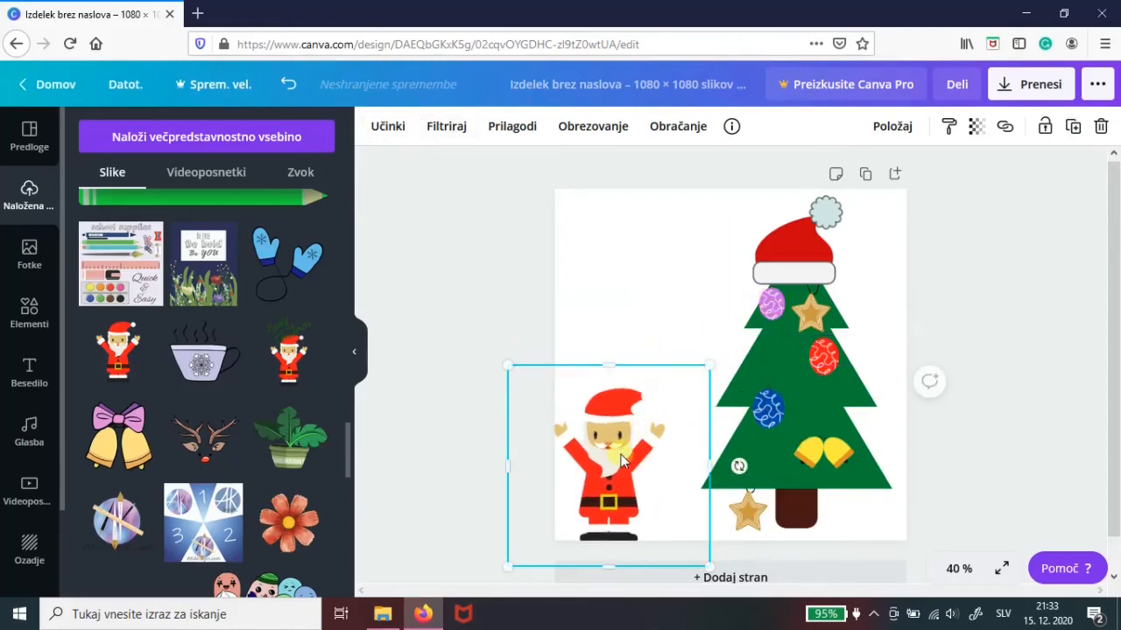
{"action": "left_click_drag", "start_coordinate": [620, 456], "coordinate": [650, 453]}
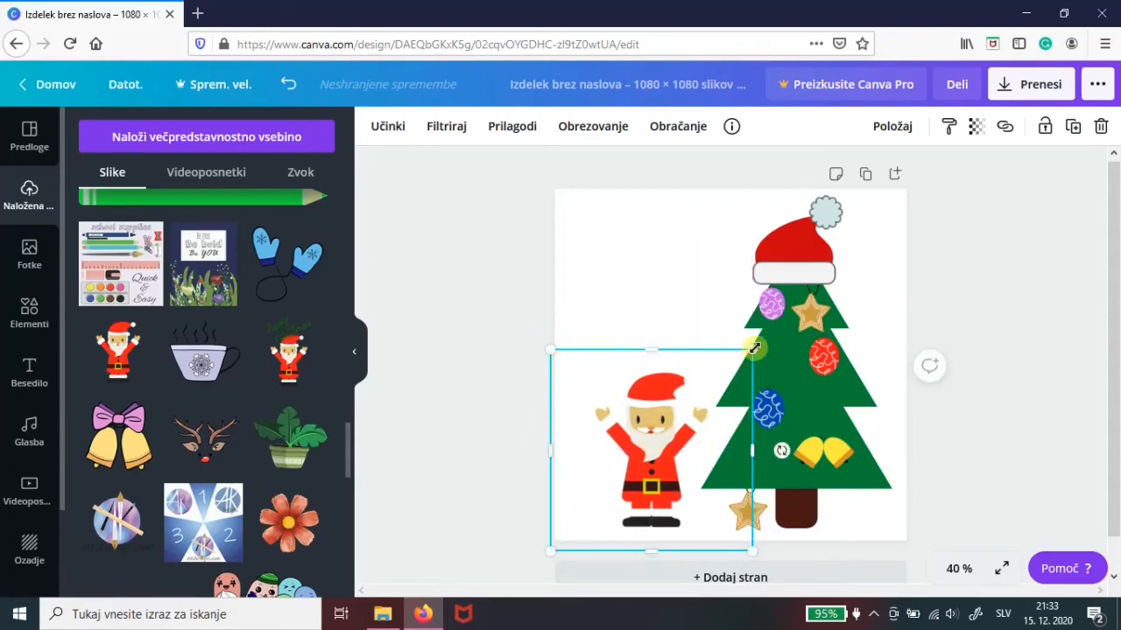
{"action": "mouse_move", "coordinate": [755, 348]}
{"action": "left_mouse_down"}
{"action": "mouse_move", "coordinate": [742, 366]}
{"action": "mouse_move", "coordinate": [752, 357]}
{"action": "left_mouse_up"}
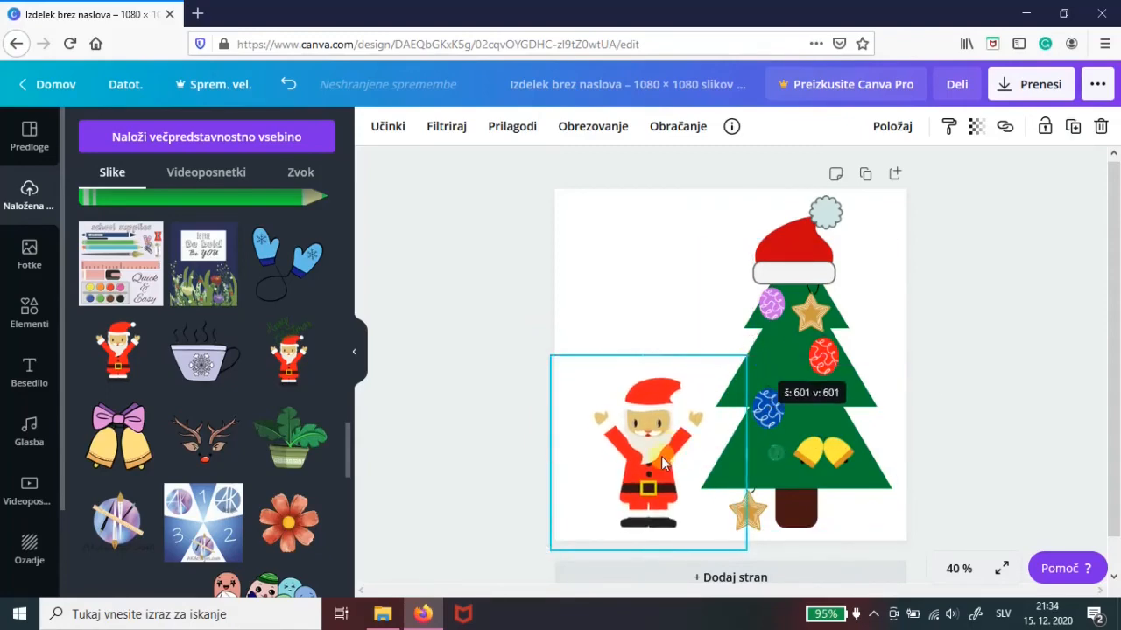
{"action": "mouse_move", "coordinate": [649, 469]}
{"action": "left_mouse_down"}
{"action": "mouse_move", "coordinate": [655, 458]}
{"action": "mouse_move", "coordinate": [655, 470]}
{"action": "left_mouse_up"}
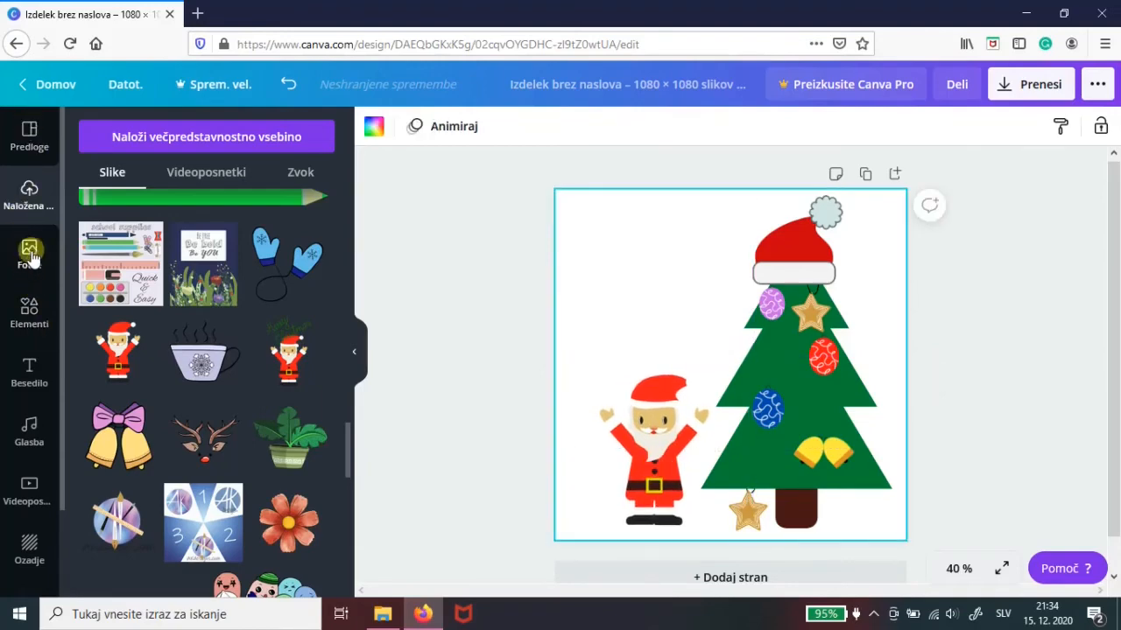
Browse the stock photo library, including the trending photos.
{"action": "left_click", "coordinate": [29, 254]}
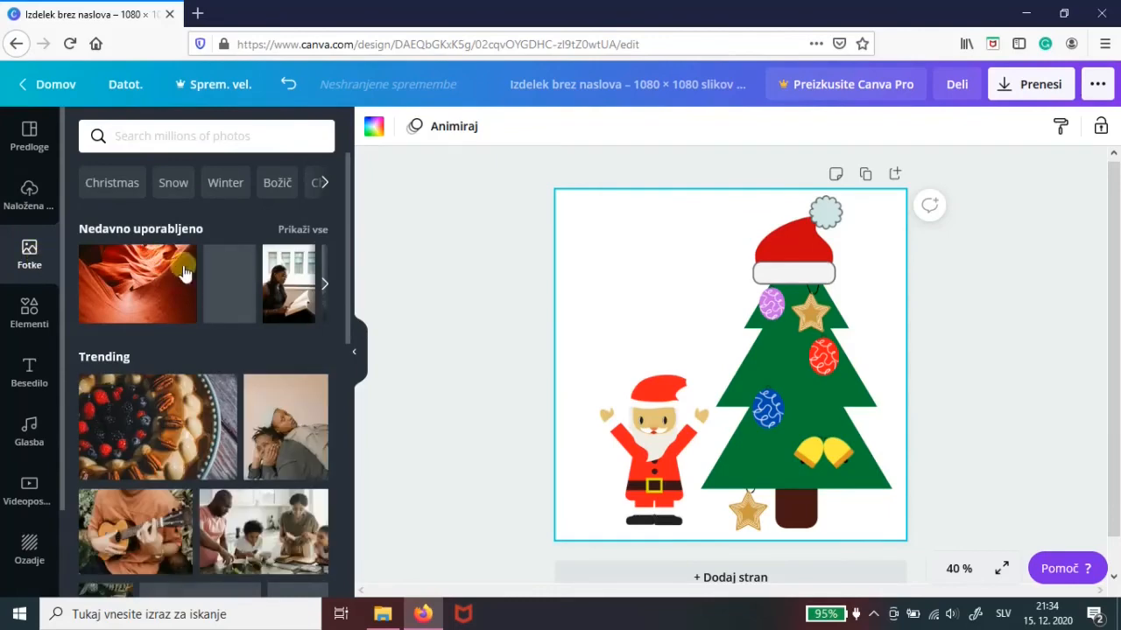
{"action": "scroll", "coordinate": [175, 523], "scroll_direction": "down", "scroll_amount": 3}
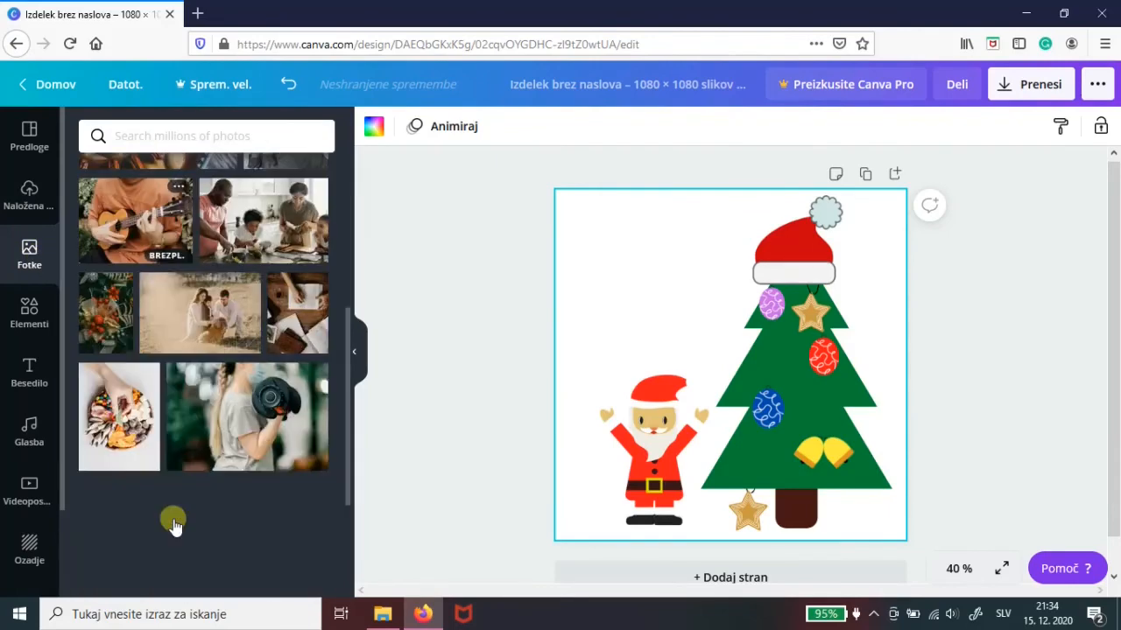
{"action": "scroll", "coordinate": [175, 524], "scroll_direction": "down", "scroll_amount": 3}
{"action": "scroll", "coordinate": [175, 524], "scroll_direction": "down", "scroll_amount": 5}
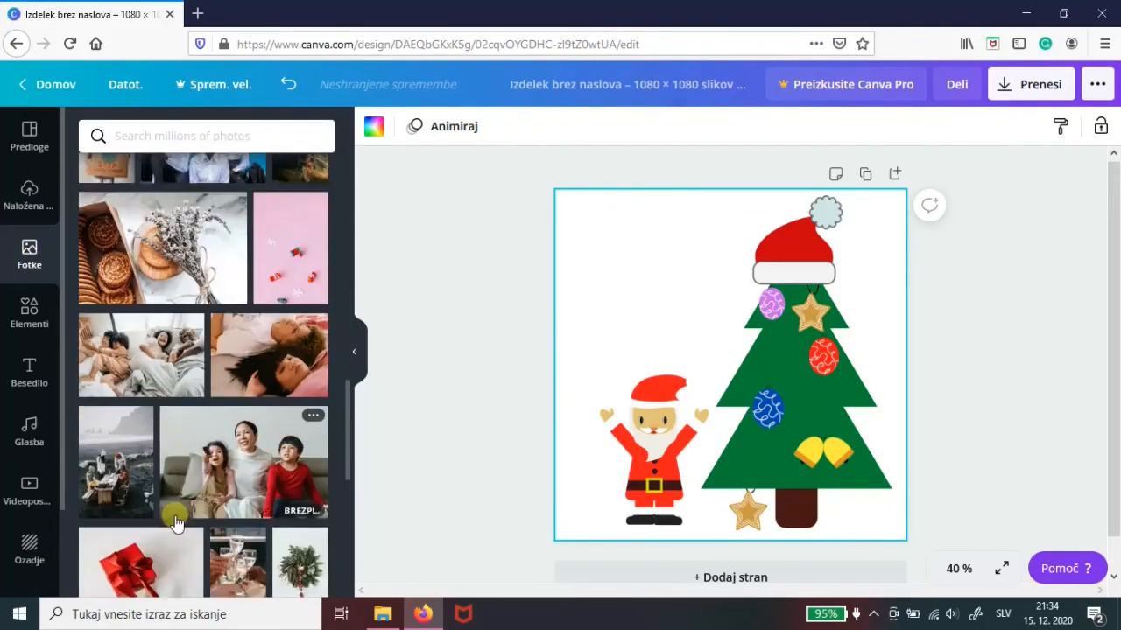
{"action": "scroll", "coordinate": [175, 523], "scroll_direction": "down", "scroll_amount": 3}
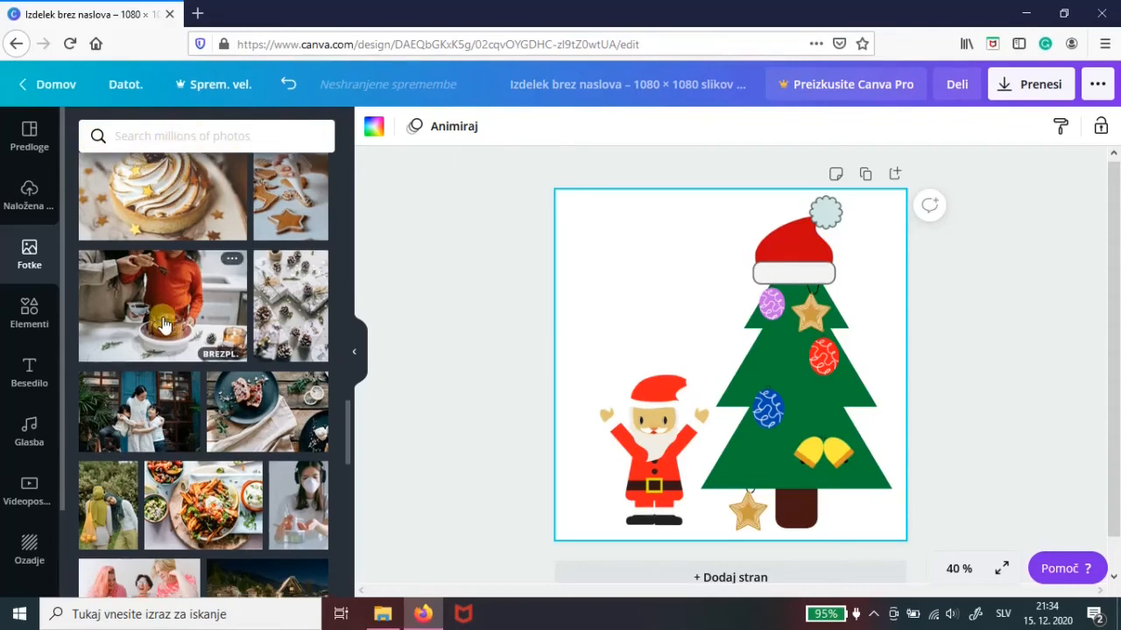
{"action": "scroll", "coordinate": [160, 322], "scroll_direction": "down", "scroll_amount": 3}
{"action": "scroll", "coordinate": [163, 328], "scroll_direction": "down", "scroll_amount": 5}
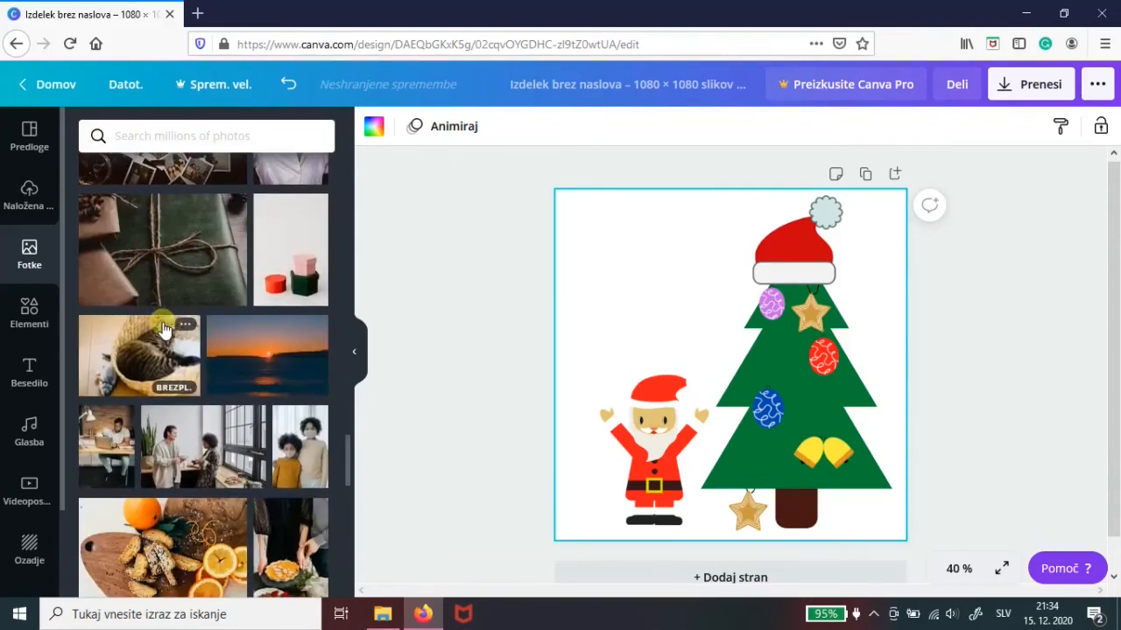
{"action": "scroll", "coordinate": [152, 367], "scroll_direction": "down", "scroll_amount": 5}
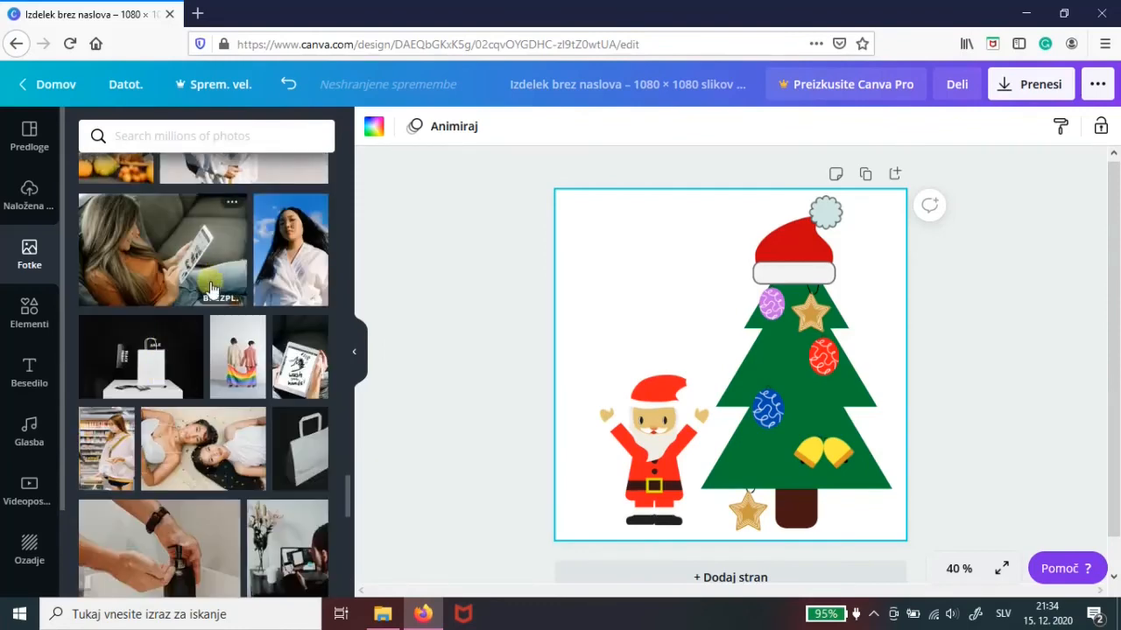
{"action": "scroll", "coordinate": [190, 415], "scroll_direction": "down", "scroll_amount": 3}
{"action": "scroll", "coordinate": [191, 415], "scroll_direction": "down", "scroll_amount": 6}
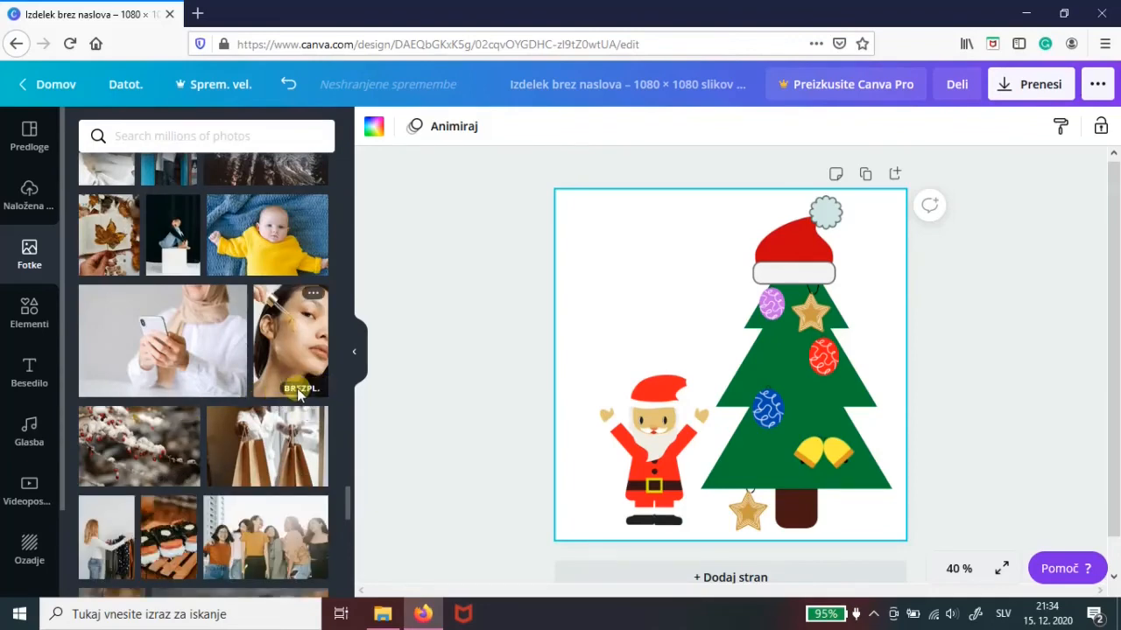
Browse the elements library's lines, shapes, frames, stickers, charts, grids and themed illustration collections.
{"action": "left_click", "coordinate": [29, 311]}
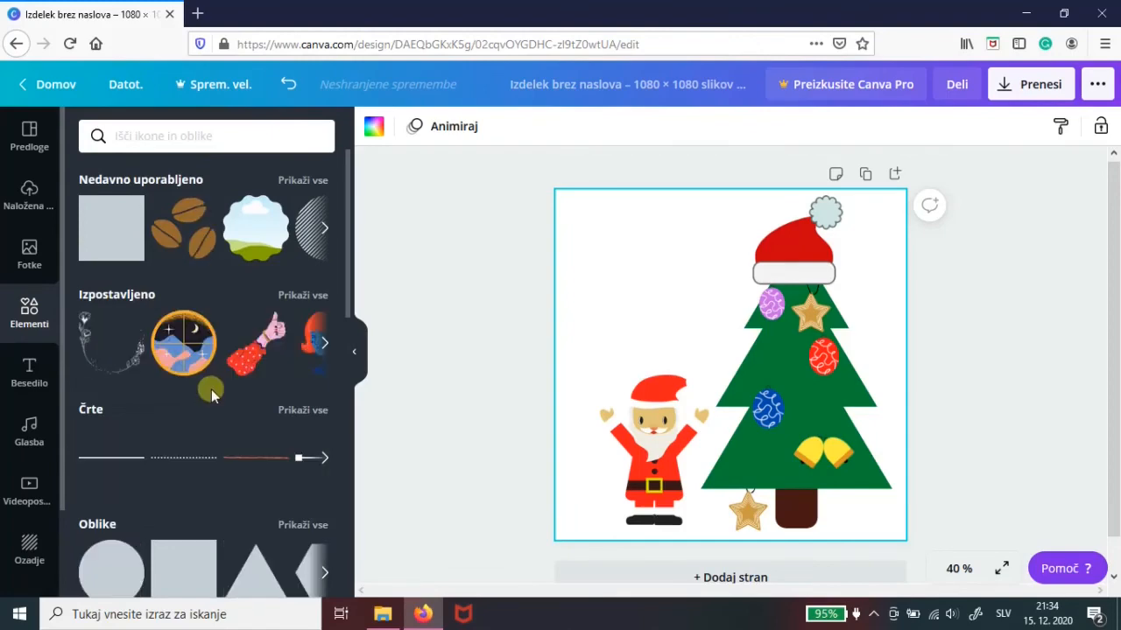
{"action": "scroll", "coordinate": [211, 388], "scroll_direction": "down", "scroll_amount": 3}
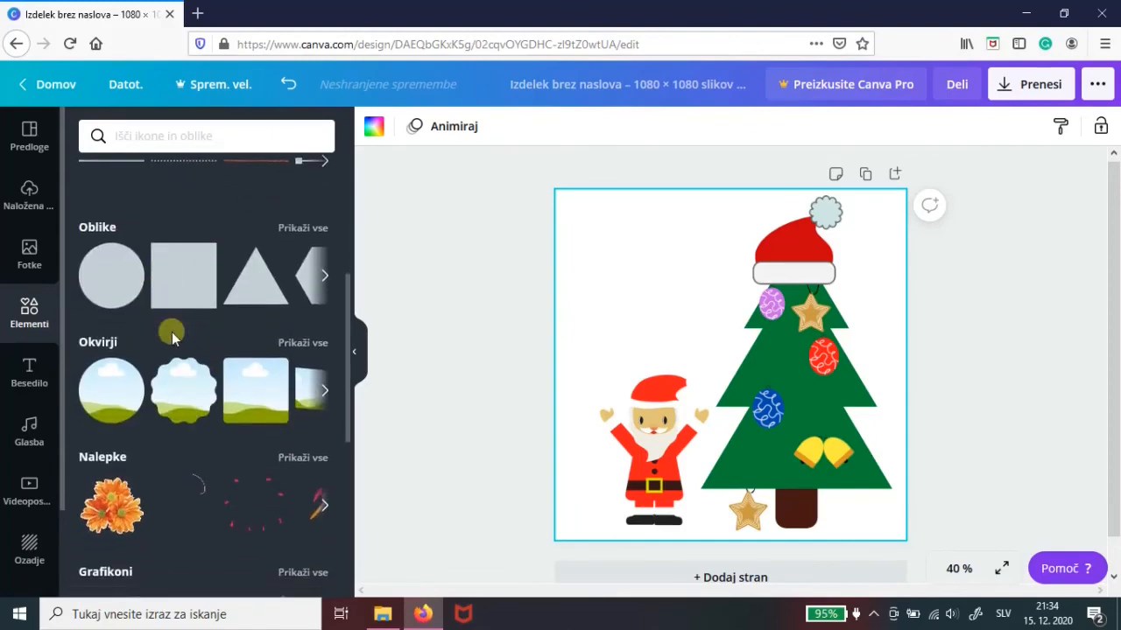
{"action": "scroll", "coordinate": [172, 332], "scroll_direction": "down", "scroll_amount": 3}
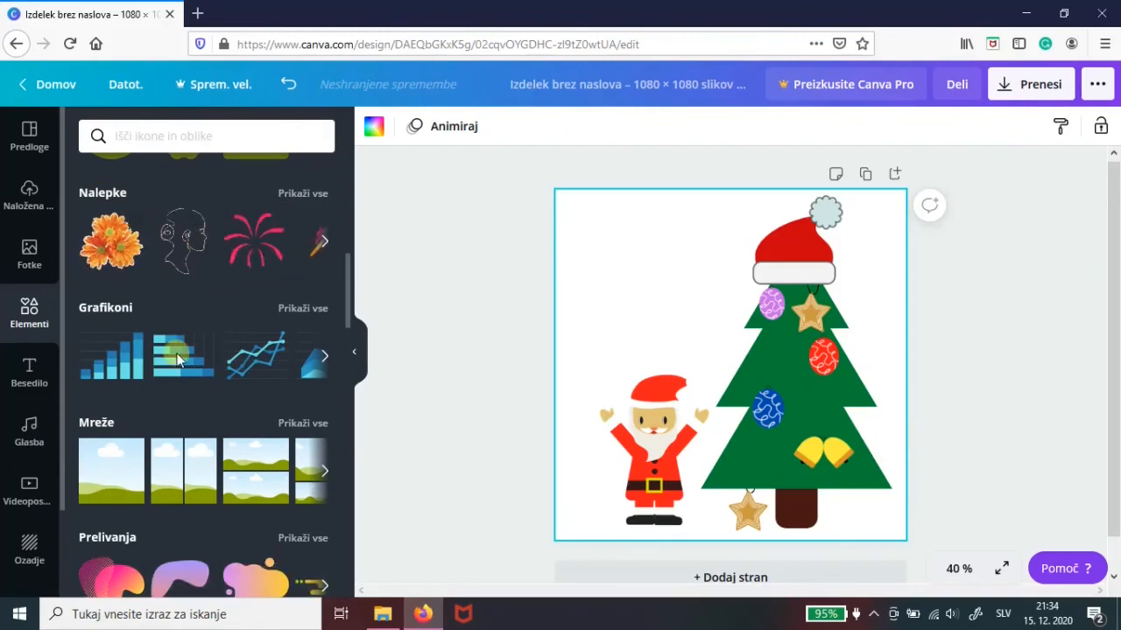
{"action": "scroll", "coordinate": [178, 357], "scroll_direction": "down", "scroll_amount": 5}
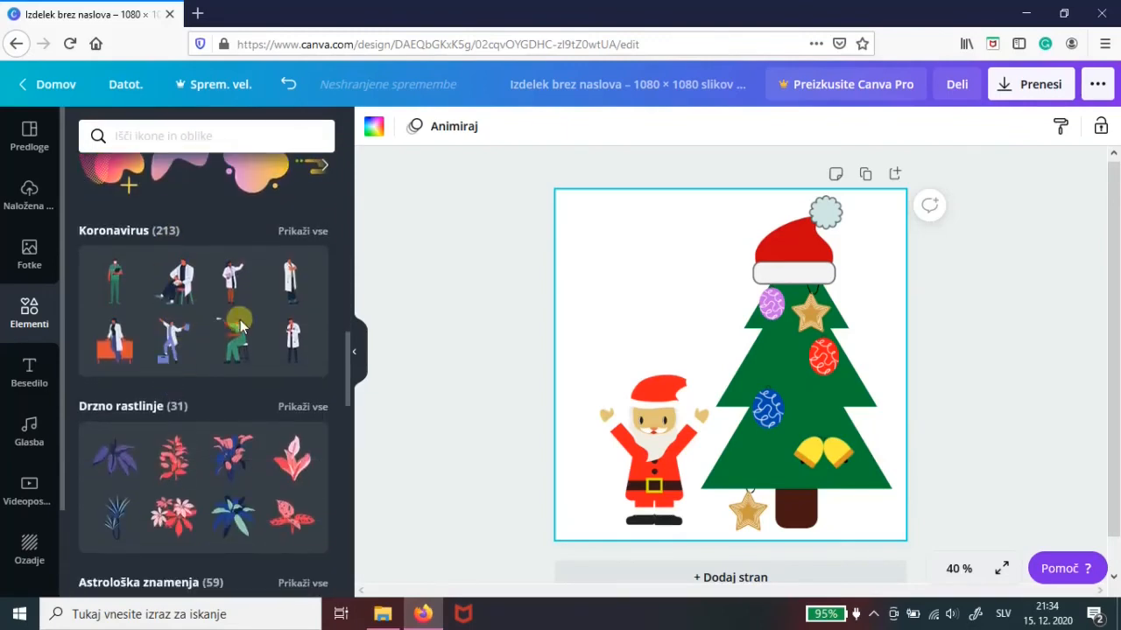
{"action": "scroll", "coordinate": [159, 378], "scroll_direction": "down", "scroll_amount": 3}
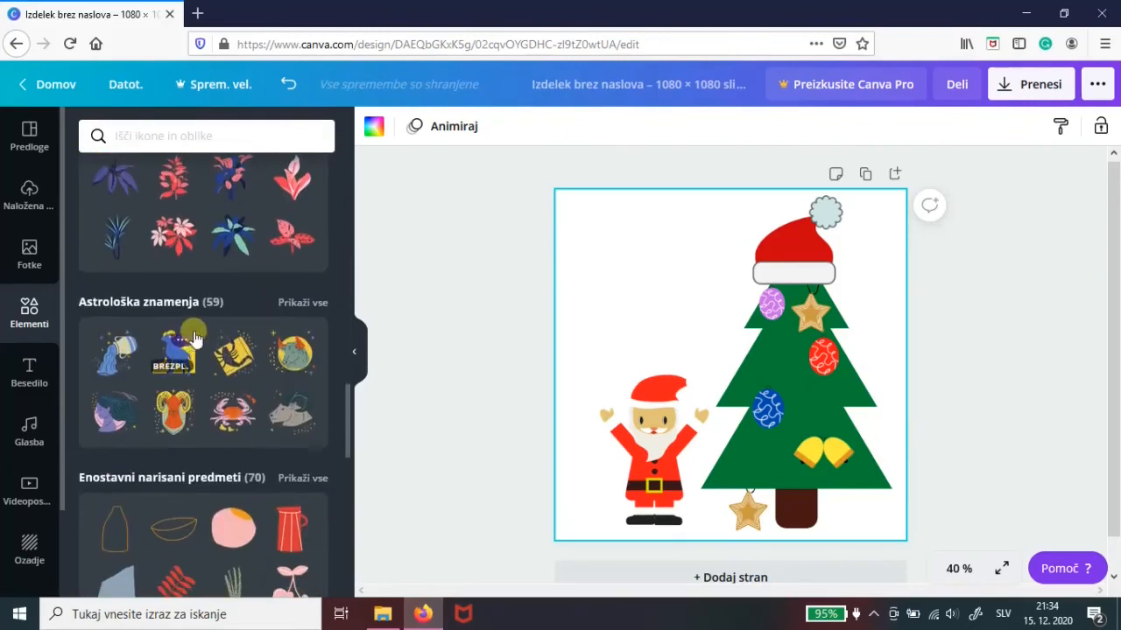
{"action": "scroll", "coordinate": [162, 403], "scroll_direction": "down", "scroll_amount": 12}
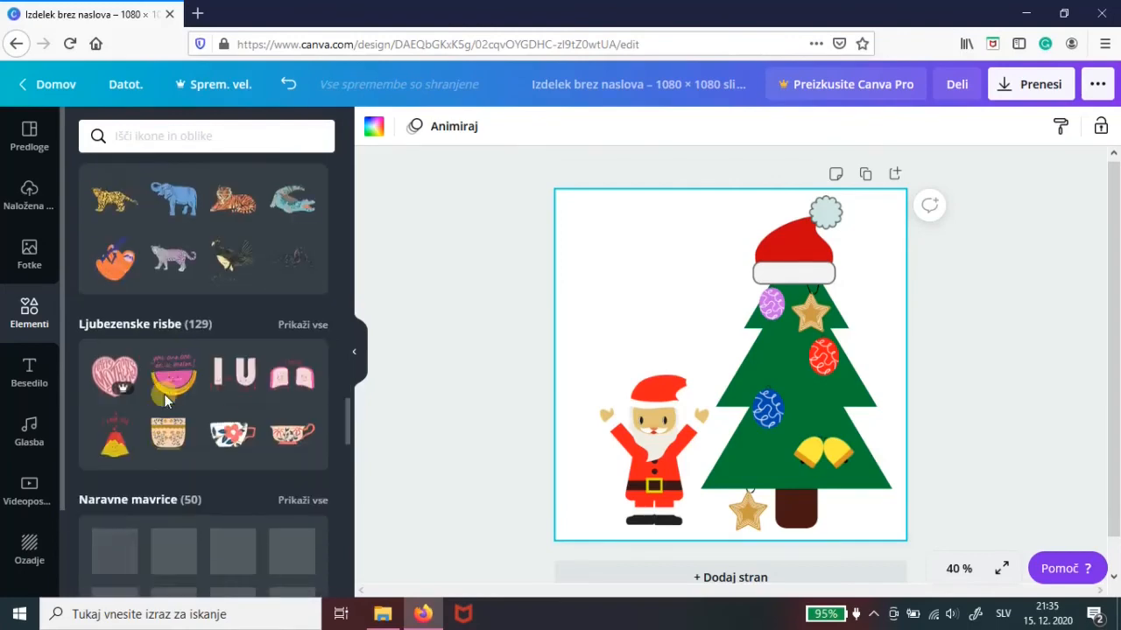
{"action": "scroll", "coordinate": [164, 399], "scroll_direction": "down", "scroll_amount": 8}
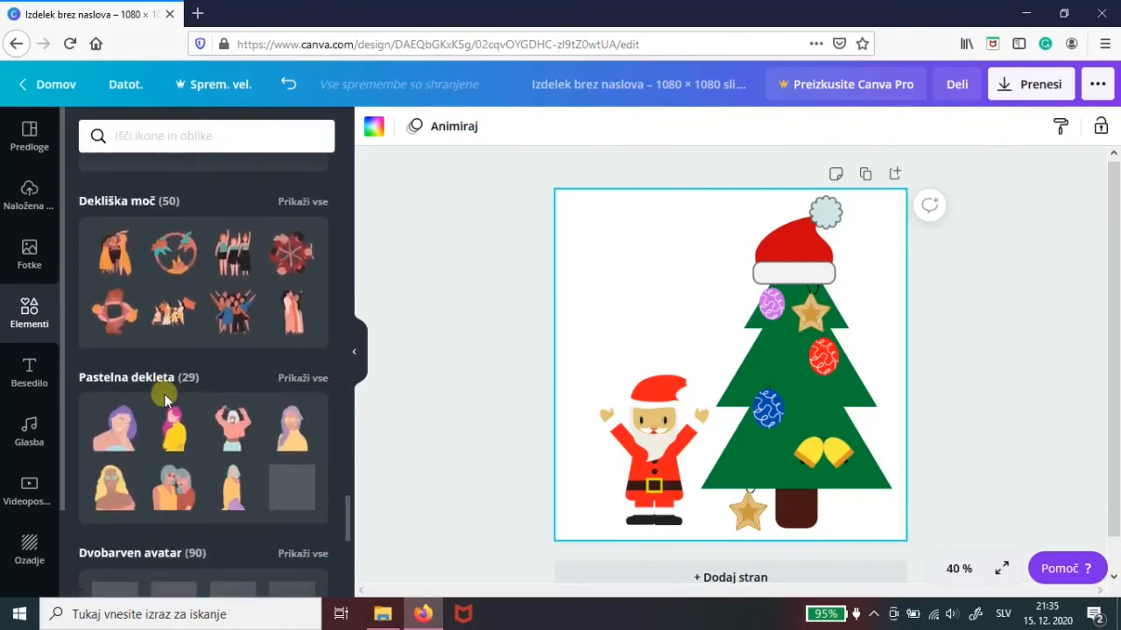
{"action": "scroll", "coordinate": [164, 398], "scroll_direction": "down", "scroll_amount": 3}
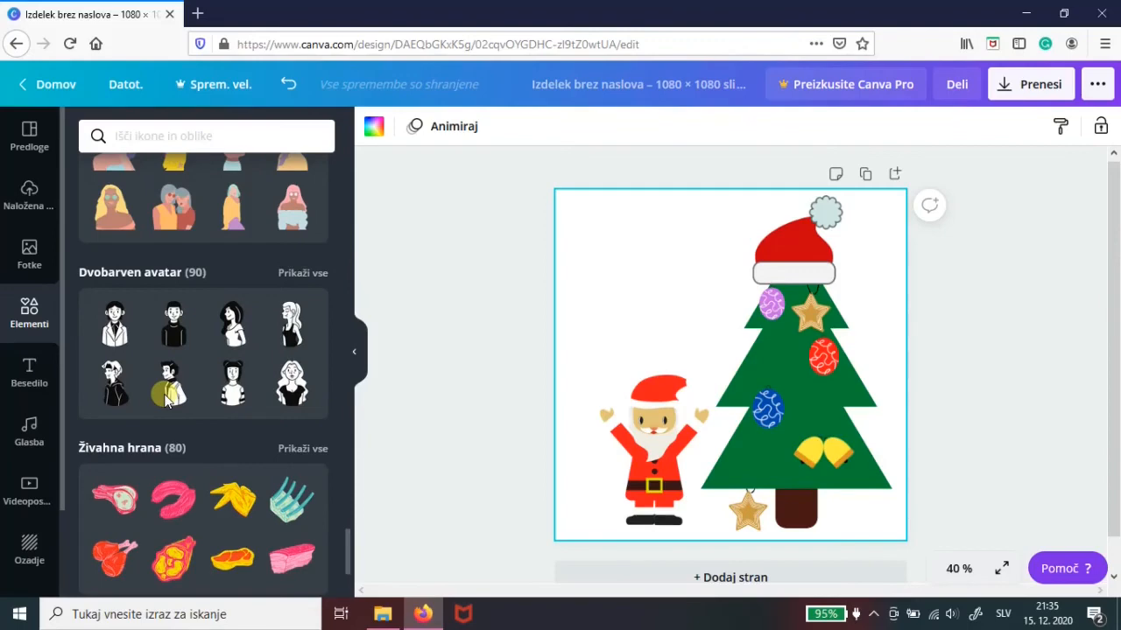
{"action": "scroll", "coordinate": [163, 394], "scroll_direction": "down", "scroll_amount": 5}
{"action": "scroll", "coordinate": [164, 394], "scroll_direction": "down", "scroll_amount": 3}
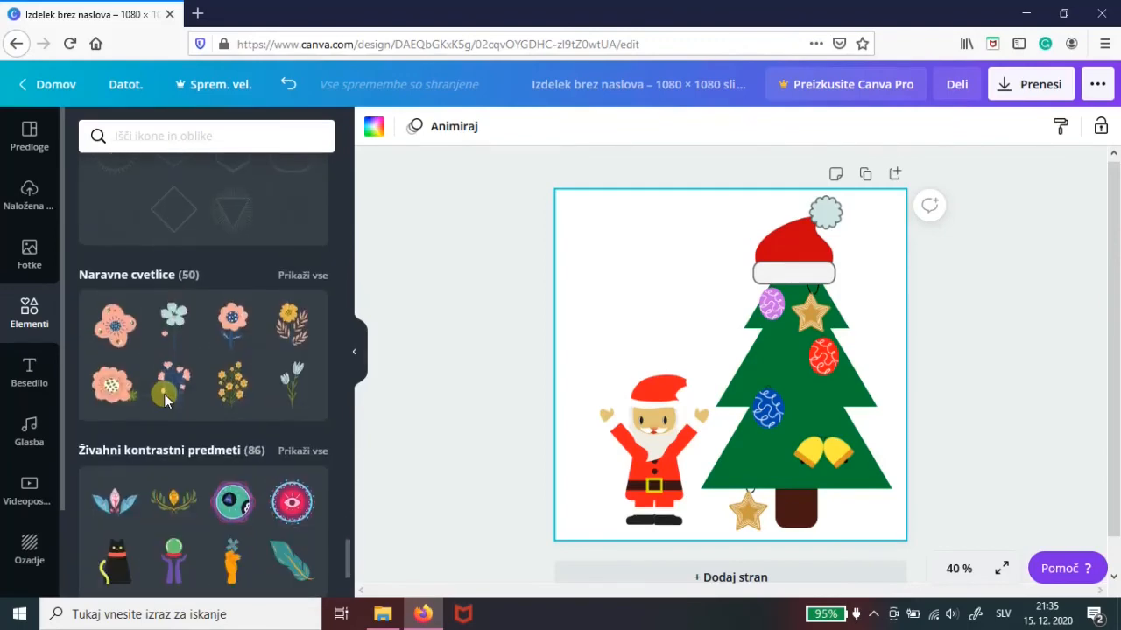
{"action": "scroll", "coordinate": [163, 394], "scroll_direction": "down", "scroll_amount": 3}
{"action": "scroll", "coordinate": [164, 396], "scroll_direction": "up", "scroll_amount": 4}
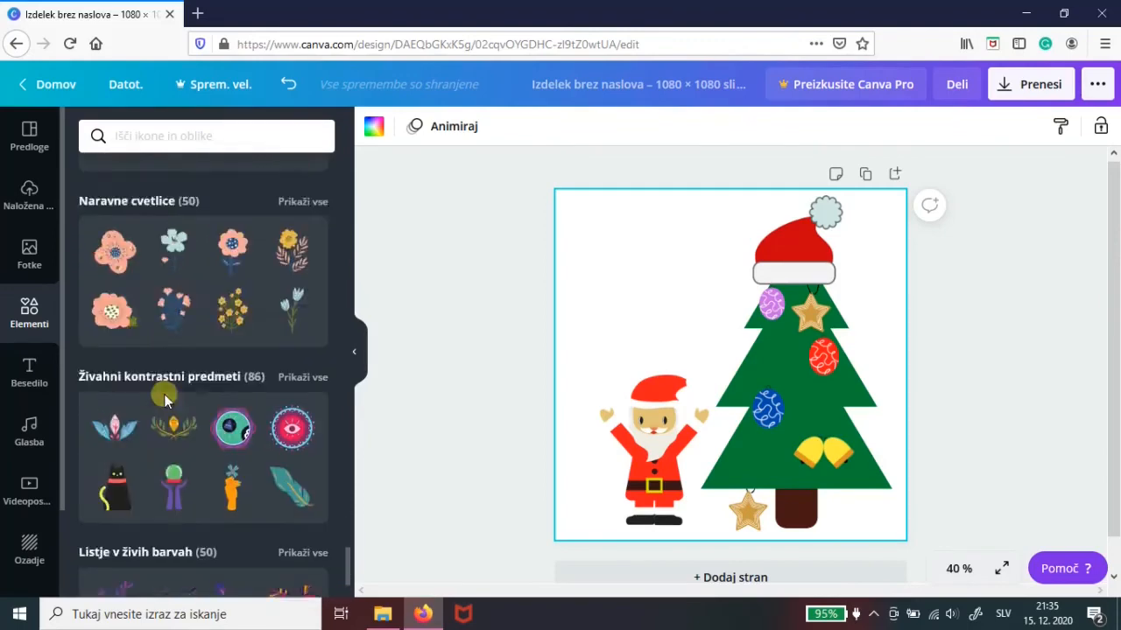
Add a heading reading "Merry Christmas" and move it up to the height of the Santa hat.
{"action": "left_click", "coordinate": [29, 375]}
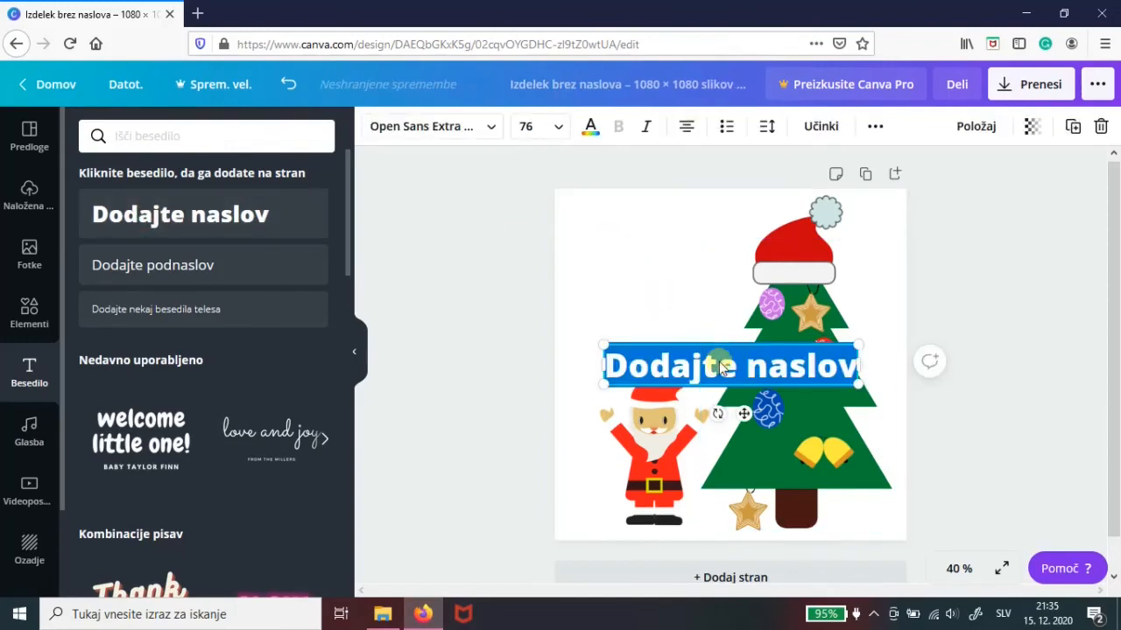
{"action": "type", "text": "M"}
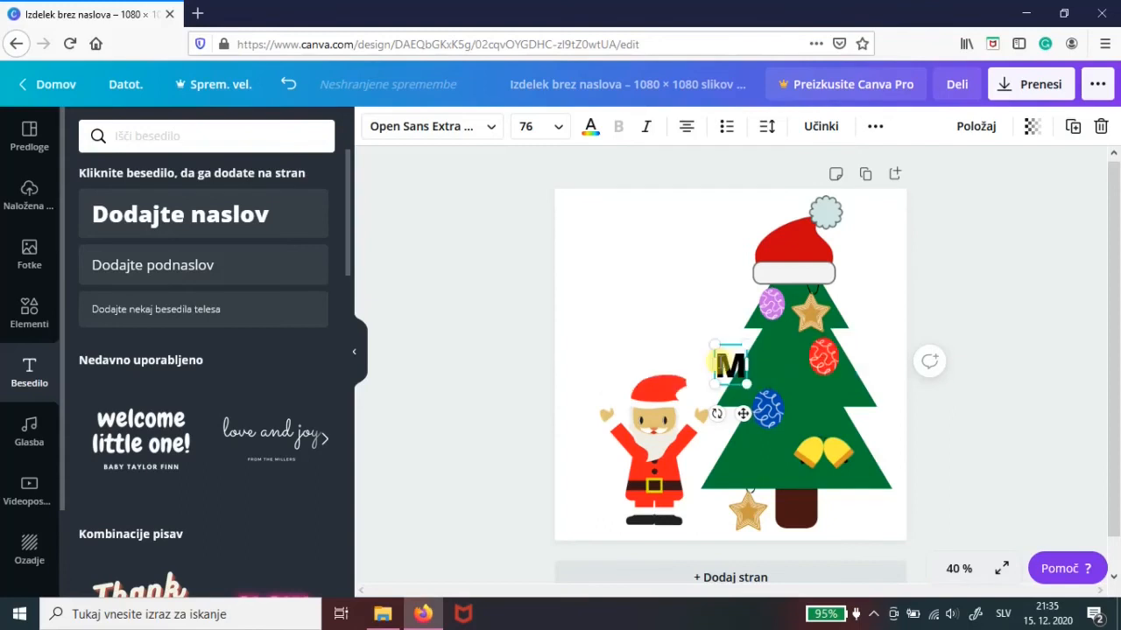
{"action": "type", "text": "erry C"}
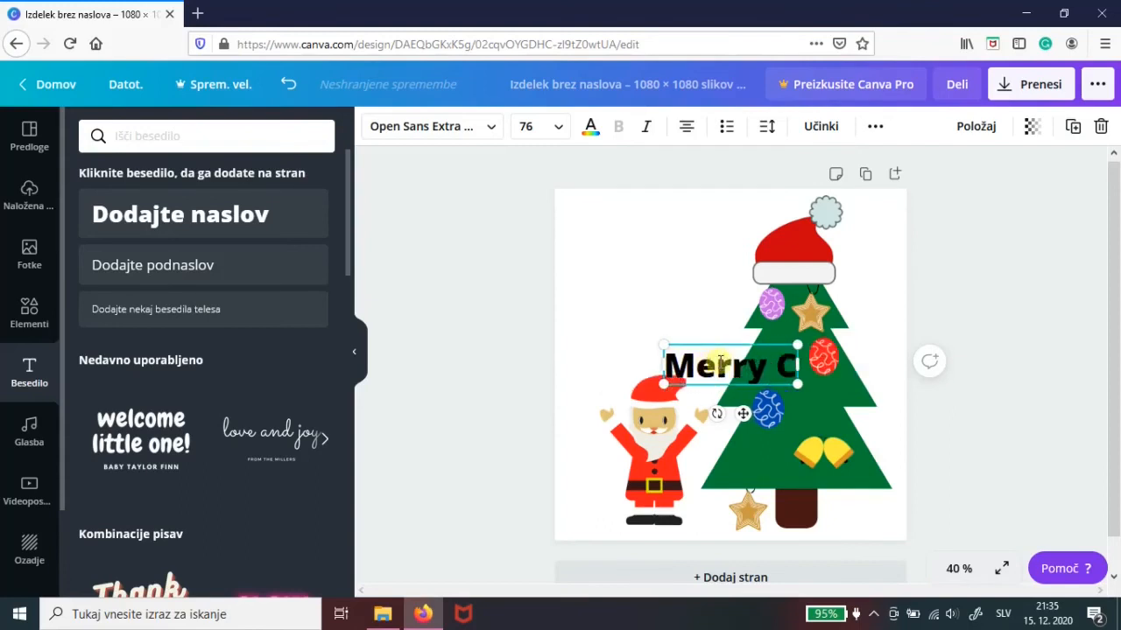
{"action": "type", "text": "hristmas"}
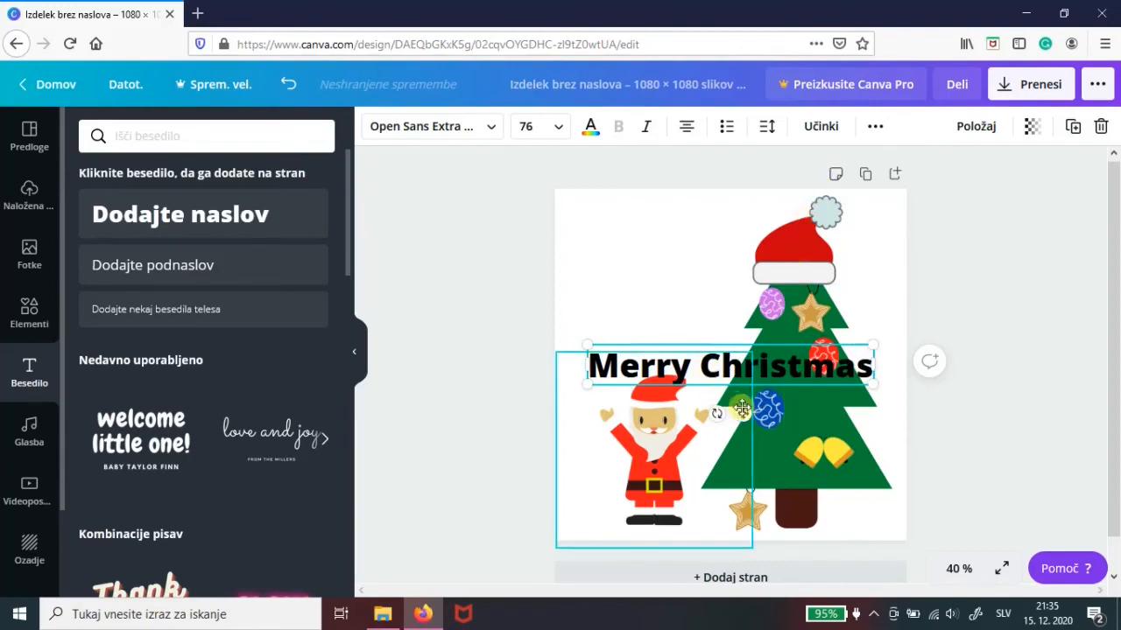
{"action": "left_click_drag", "start_coordinate": [739, 330], "coordinate": [730, 224]}
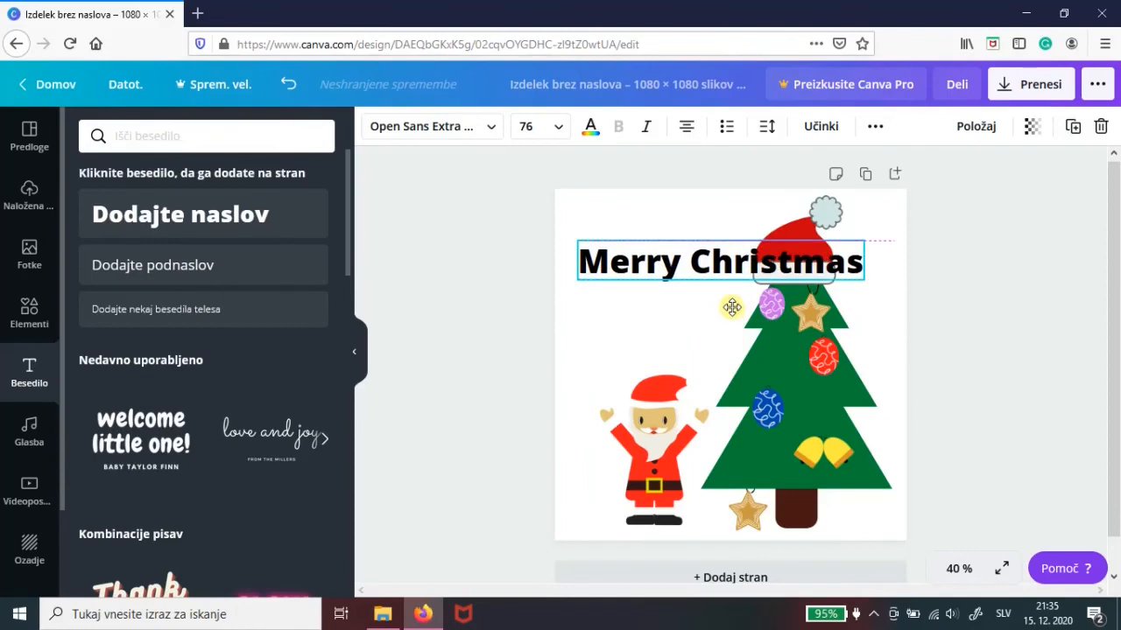
Try font sizes 16, 24 and 42 on the "Merry Christmas" heading.
{"action": "left_click", "coordinate": [558, 129]}
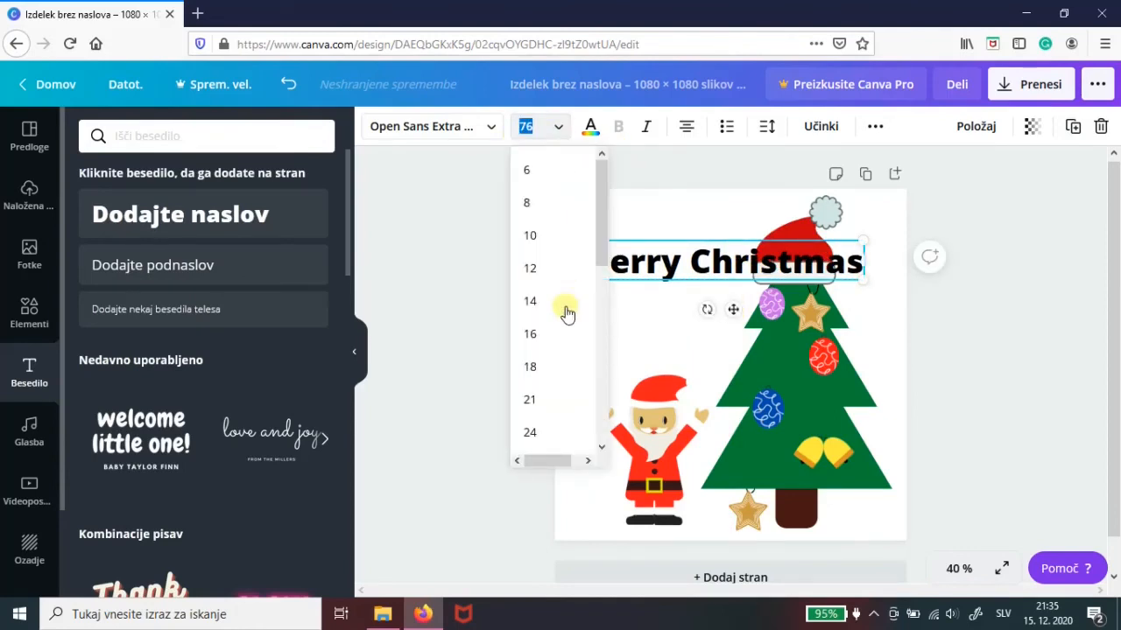
{"action": "left_click", "coordinate": [528, 333]}
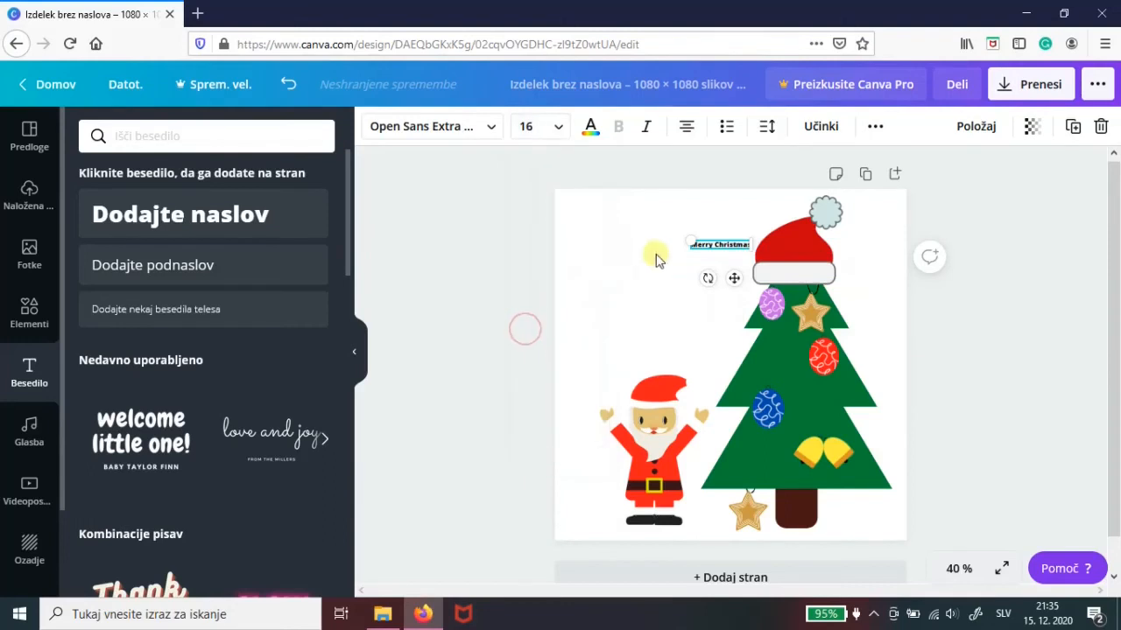
{"action": "left_click", "coordinate": [557, 130]}
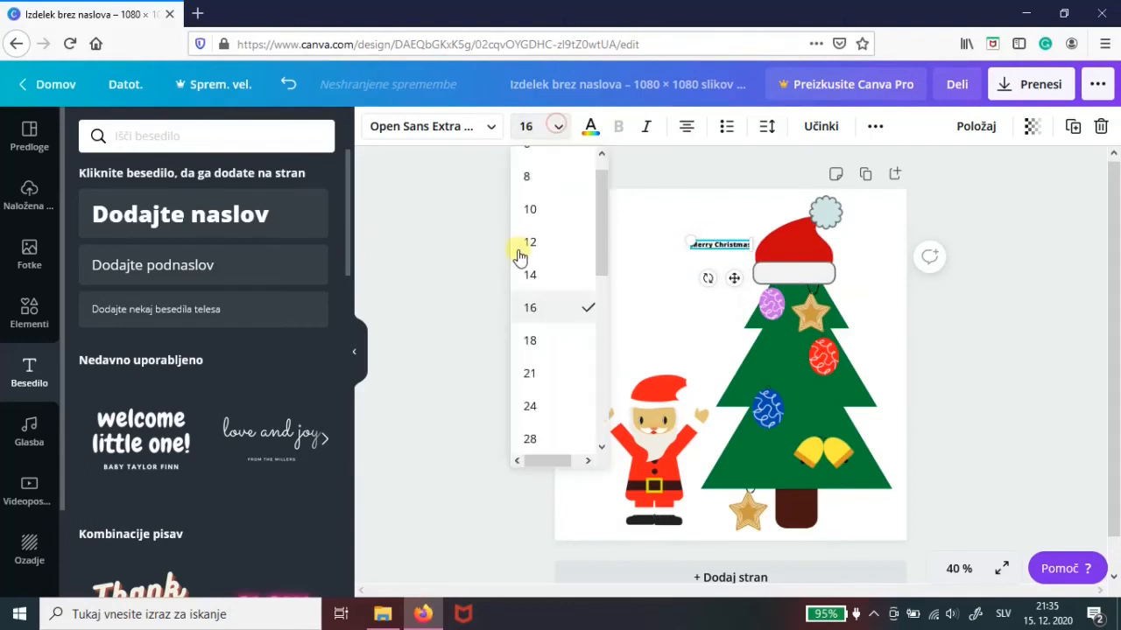
{"action": "left_click", "coordinate": [531, 406]}
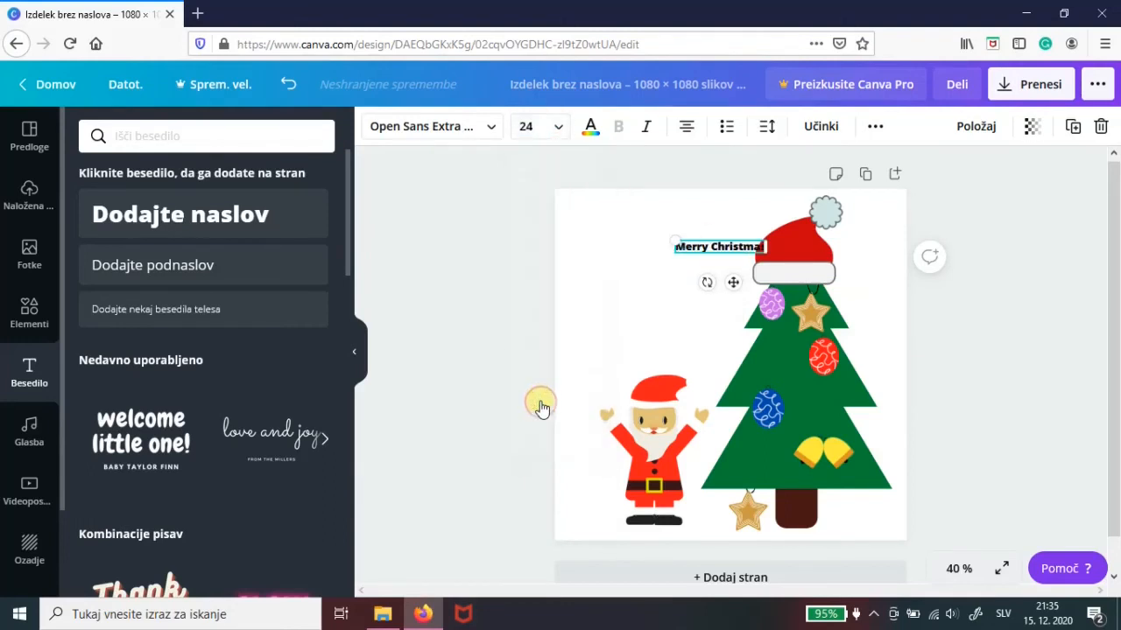
{"action": "left_click", "coordinate": [560, 128]}
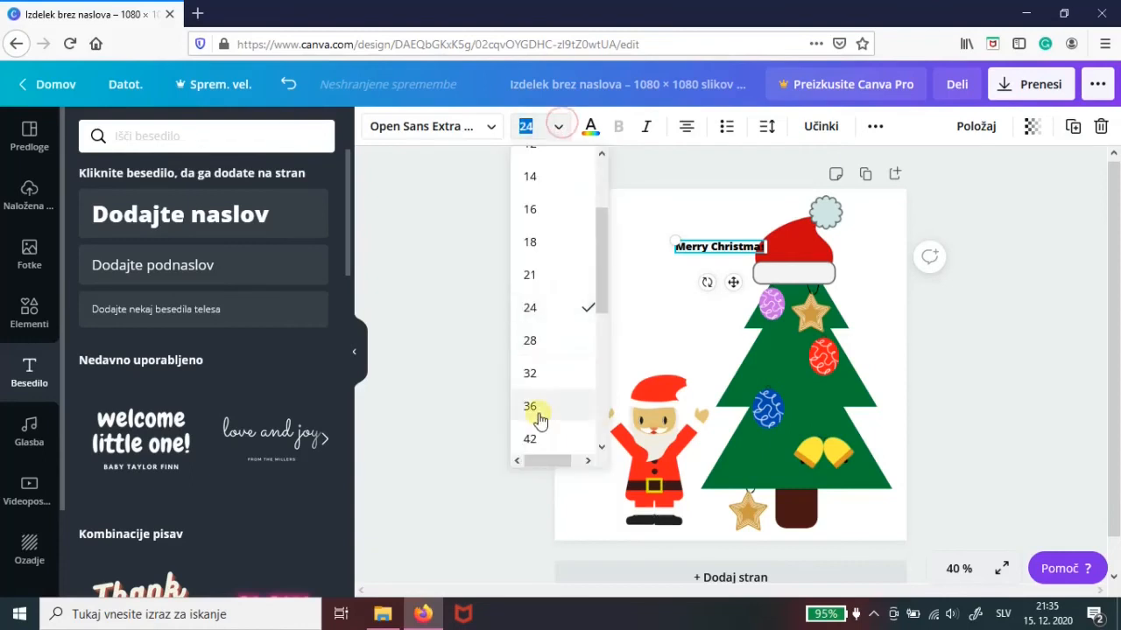
{"action": "scroll", "coordinate": [538, 403], "scroll_direction": "down", "scroll_amount": 1}
{"action": "left_click", "coordinate": [531, 359]}
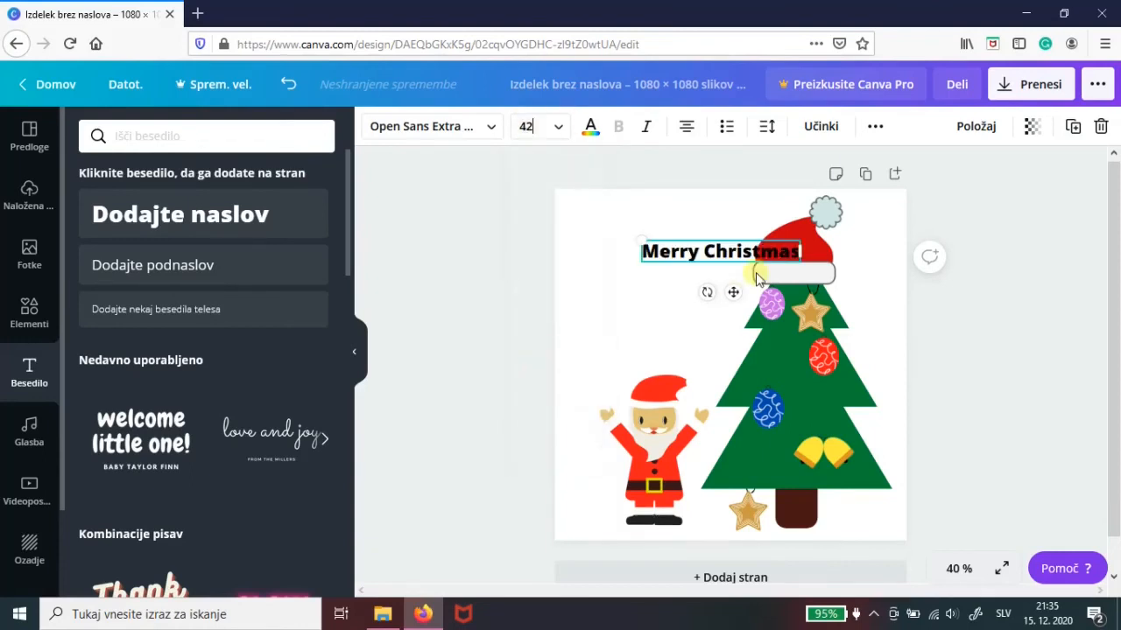
Scale the "Merry Christmas" heading to about size 57,9 and break it into two centred lines above the Santa.
{"action": "left_click_drag", "start_coordinate": [642, 242], "coordinate": [592, 182]}
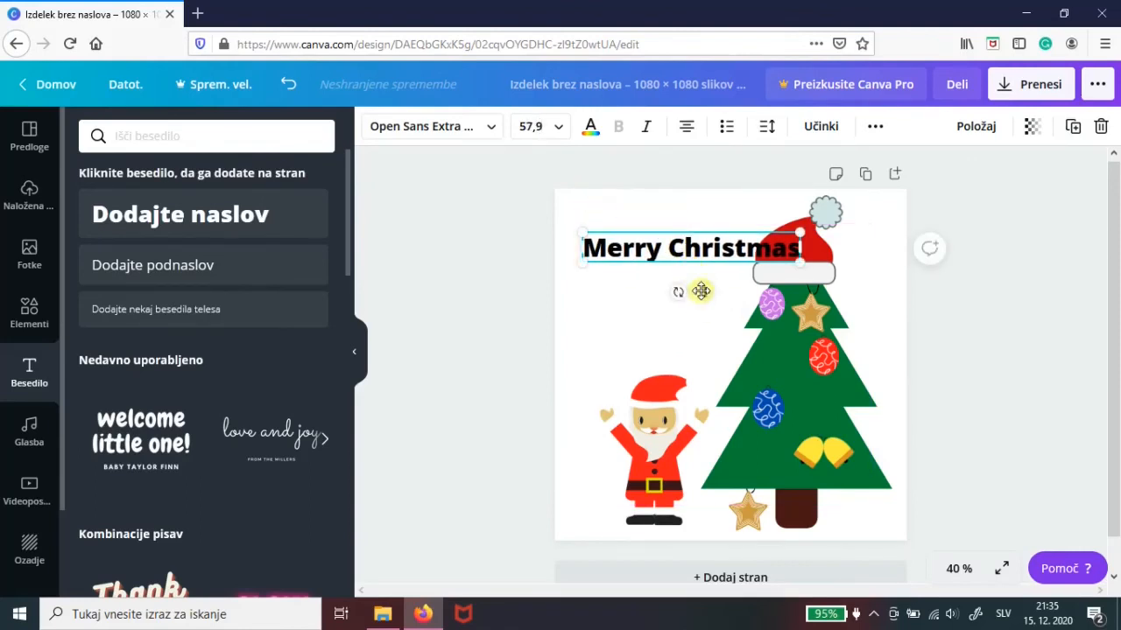
{"action": "left_click_drag", "start_coordinate": [700, 290], "coordinate": [671, 304]}
{"action": "left_click", "coordinate": [648, 258]}
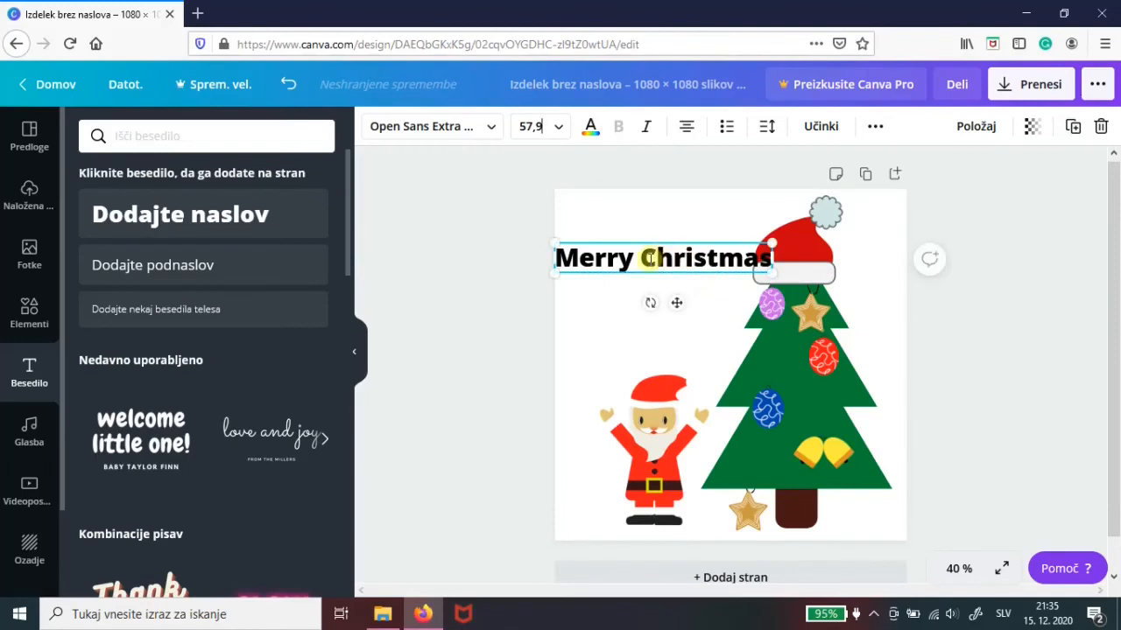
{"action": "double_click", "coordinate": [642, 259]}
{"action": "left_click", "coordinate": [642, 259]}
{"action": "key", "text": "Return"}
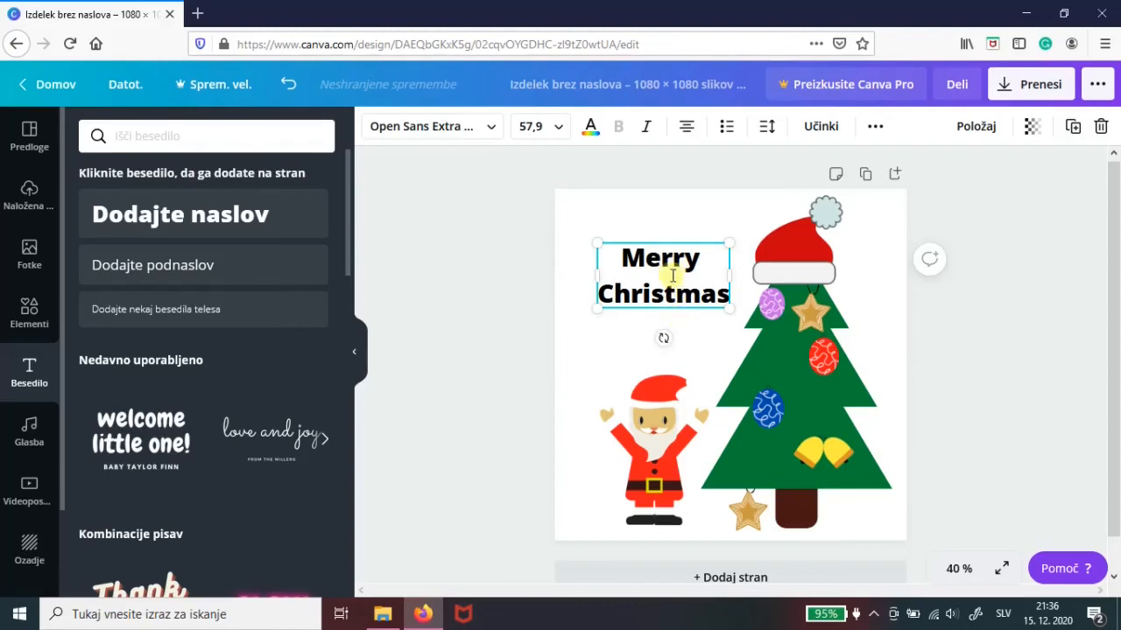
{"action": "left_click_drag", "start_coordinate": [669, 255], "coordinate": [642, 276]}
{"action": "left_click", "coordinate": [622, 320]}
{"action": "left_click", "coordinate": [650, 263]}
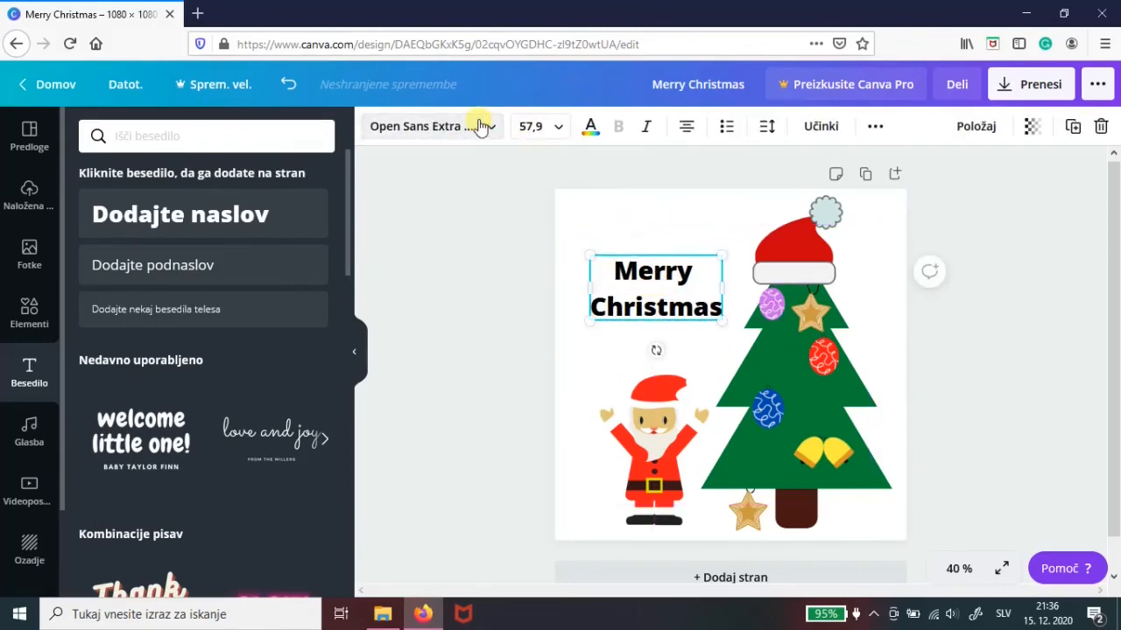
Change the heading's font to Chewy and enlarge it to about size 93,8, keeping it between the Santa and the page's upper edge.
{"action": "left_click", "coordinate": [495, 128]}
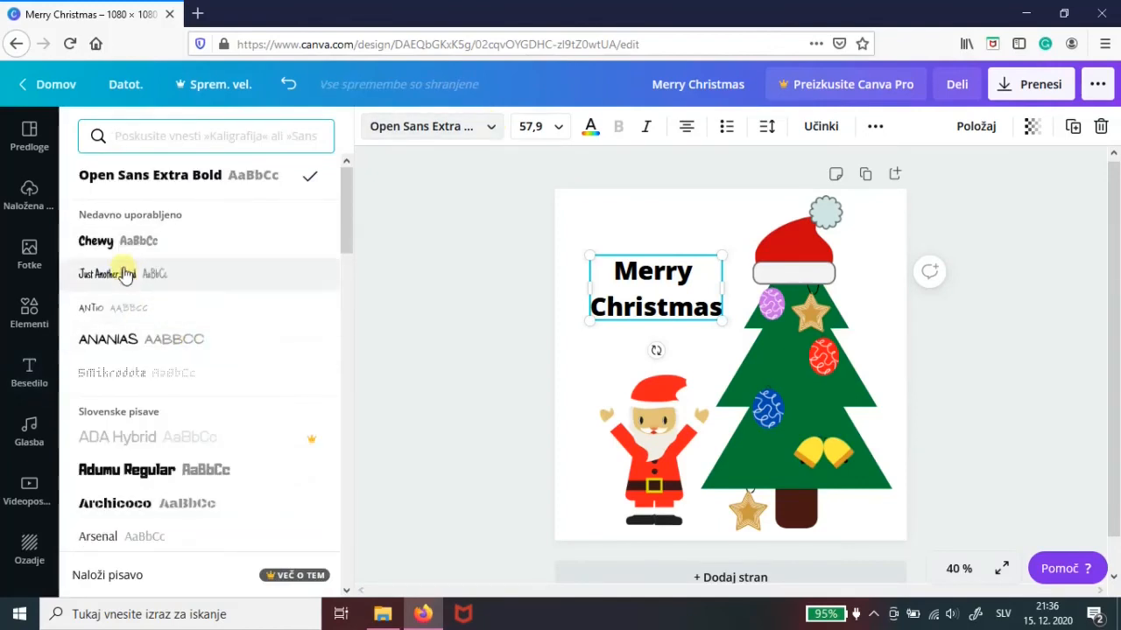
{"action": "left_click", "coordinate": [101, 242]}
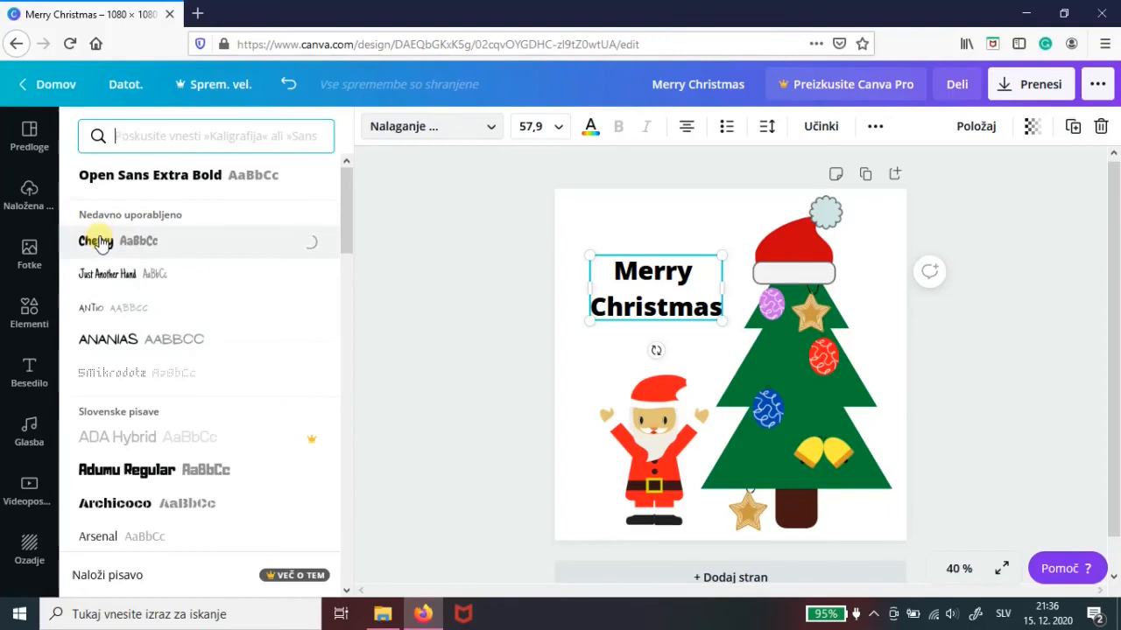
{"action": "left_click_drag", "start_coordinate": [704, 255], "coordinate": [763, 209]}
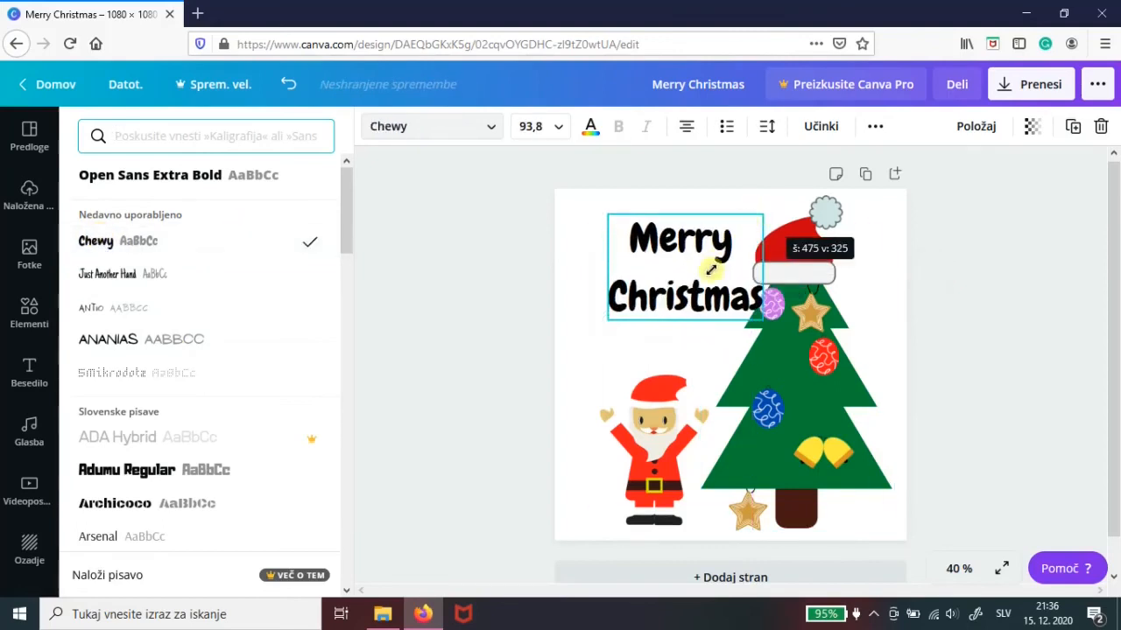
{"action": "left_click_drag", "start_coordinate": [691, 289], "coordinate": [676, 309]}
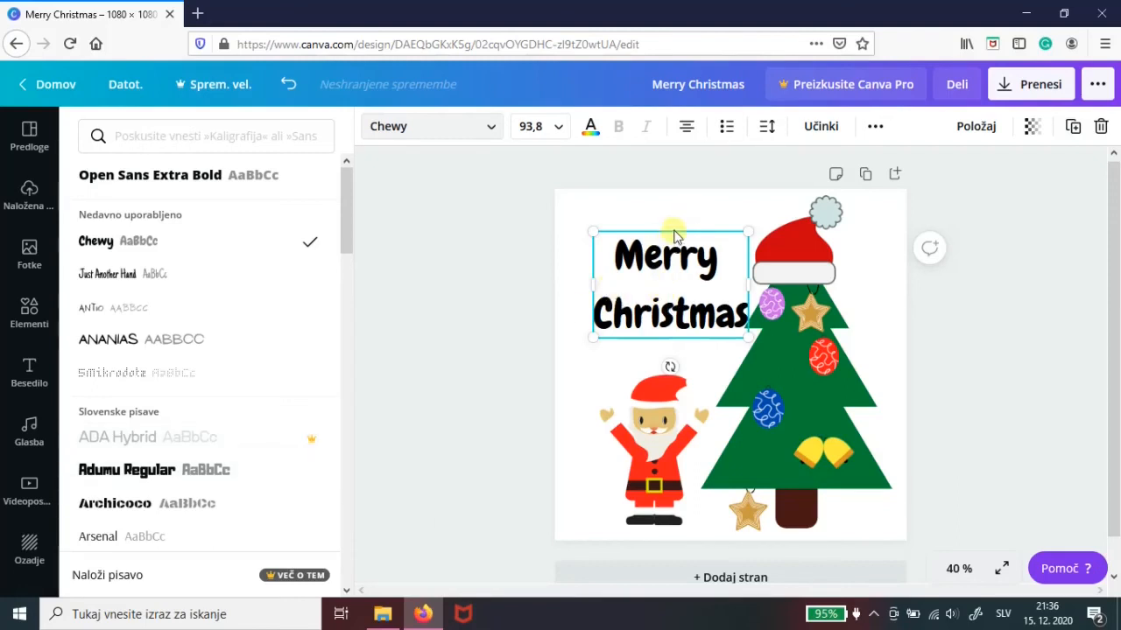
Colour the heading bright red and set its letter spacing to about 54 and its line height to about 1,01.
{"action": "left_click", "coordinate": [591, 129]}
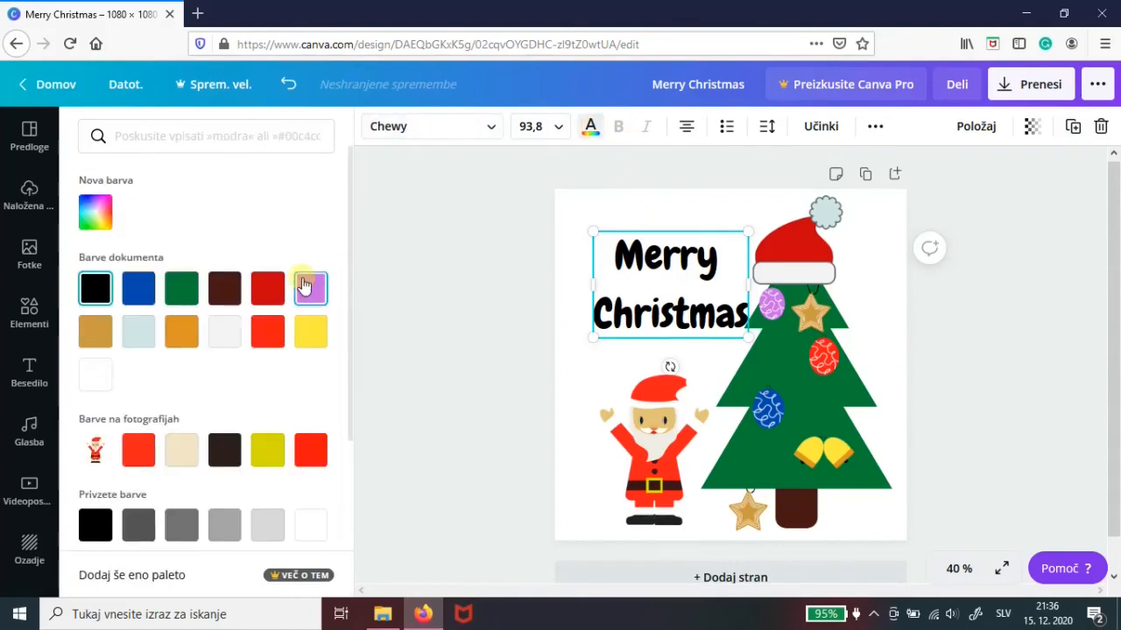
{"action": "left_click", "coordinate": [268, 330]}
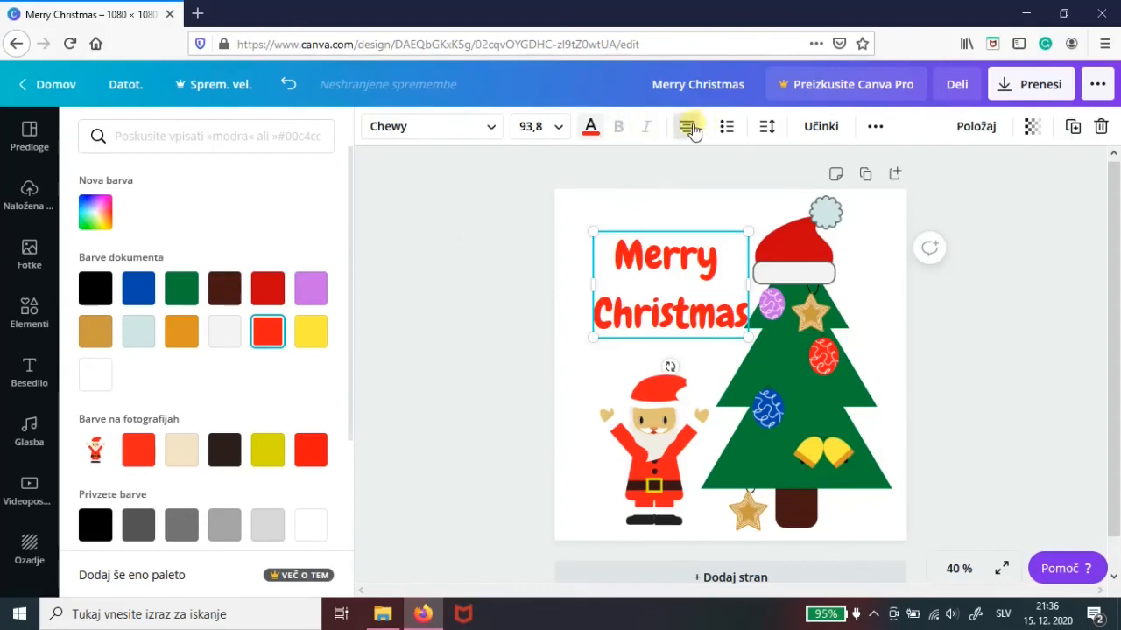
{"action": "left_click", "coordinate": [771, 127]}
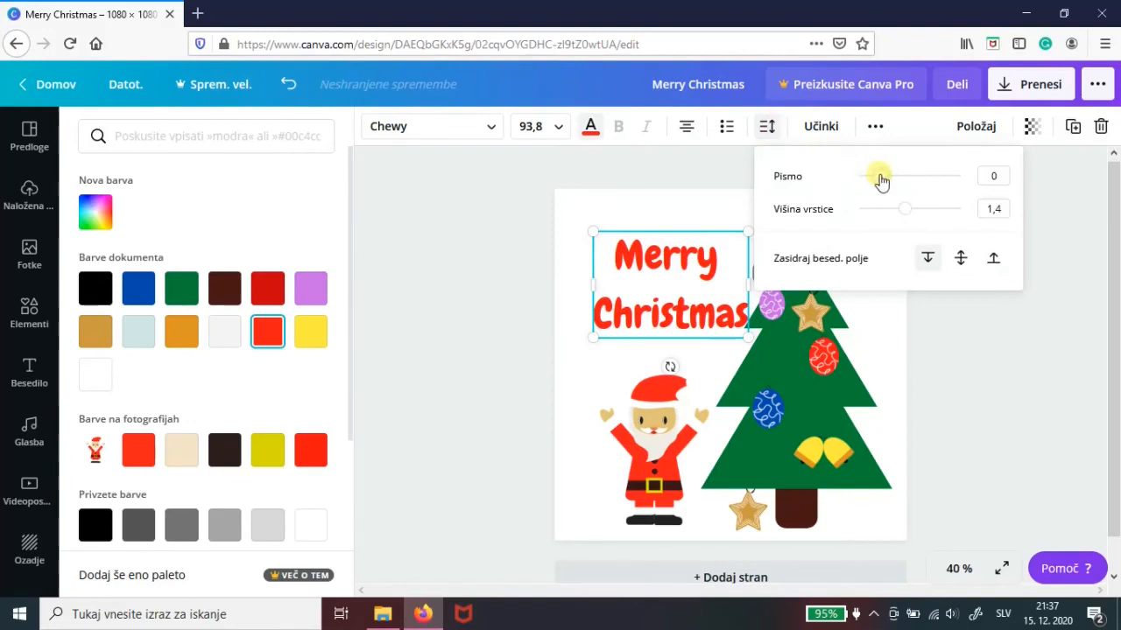
{"action": "mouse_move", "coordinate": [880, 179]}
{"action": "left_mouse_down"}
{"action": "mouse_move", "coordinate": [890, 180]}
{"action": "mouse_move", "coordinate": [881, 175]}
{"action": "left_mouse_up"}
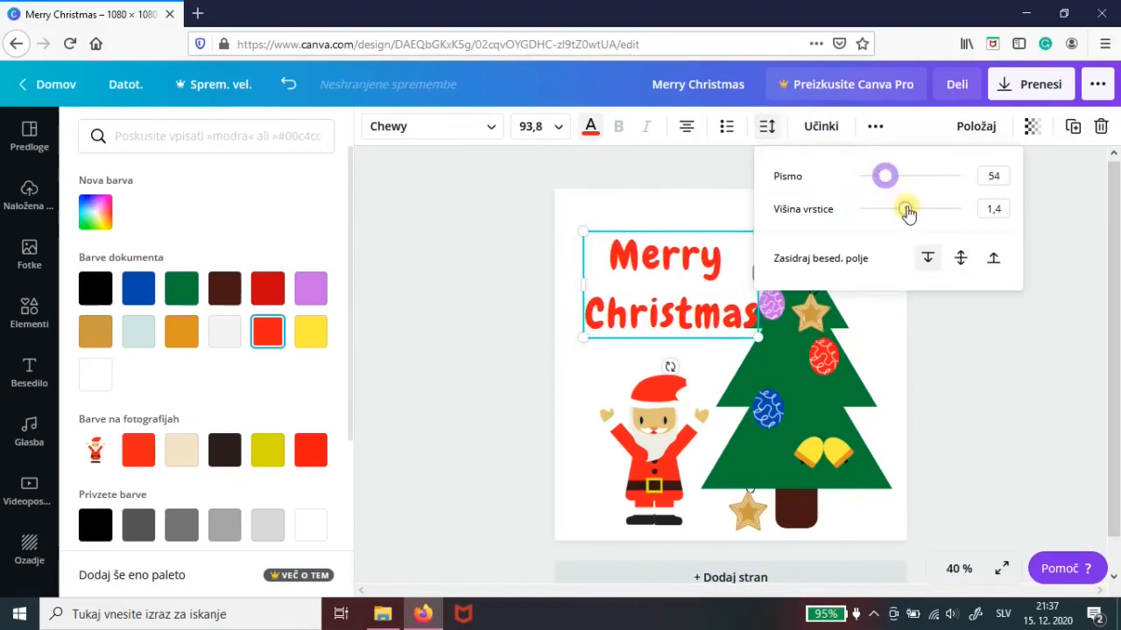
{"action": "left_click_drag", "start_coordinate": [907, 213], "coordinate": [885, 208]}
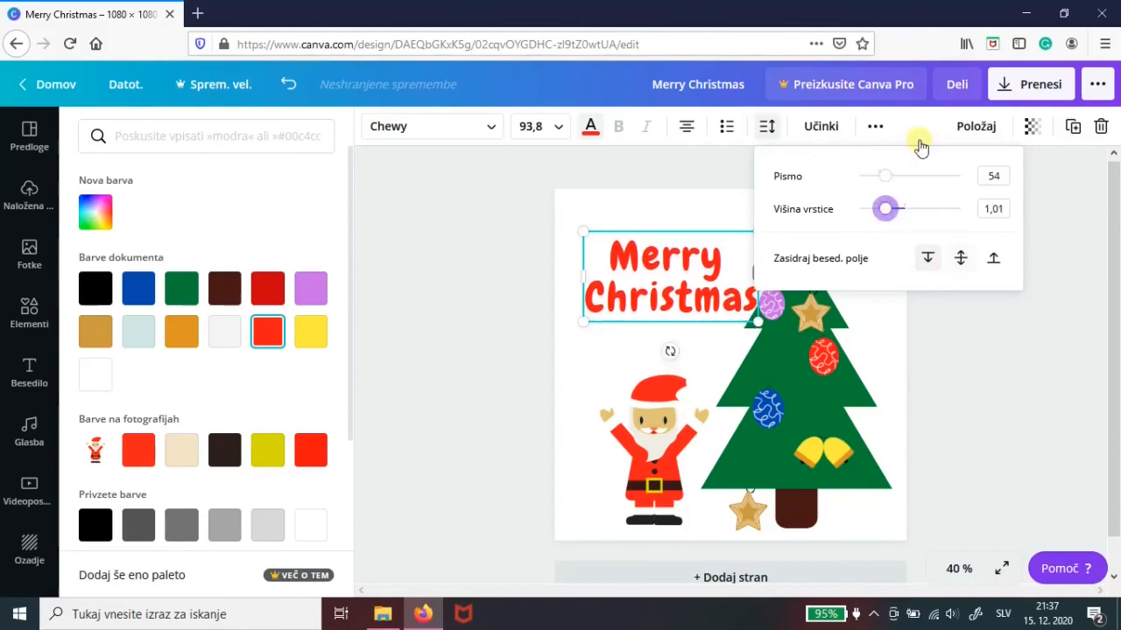
Apply the Echo (Odmev) text effect to the heading with a custom dark brown effect colour, and leave everything deselected.
{"action": "left_click", "coordinate": [821, 128]}
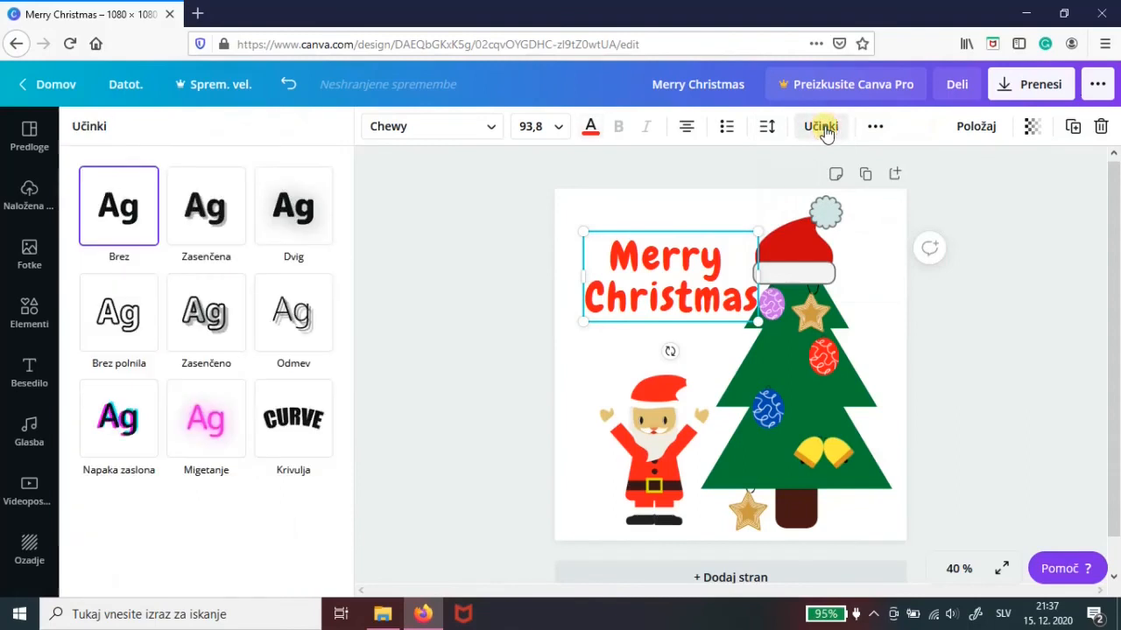
{"action": "left_click", "coordinate": [295, 324]}
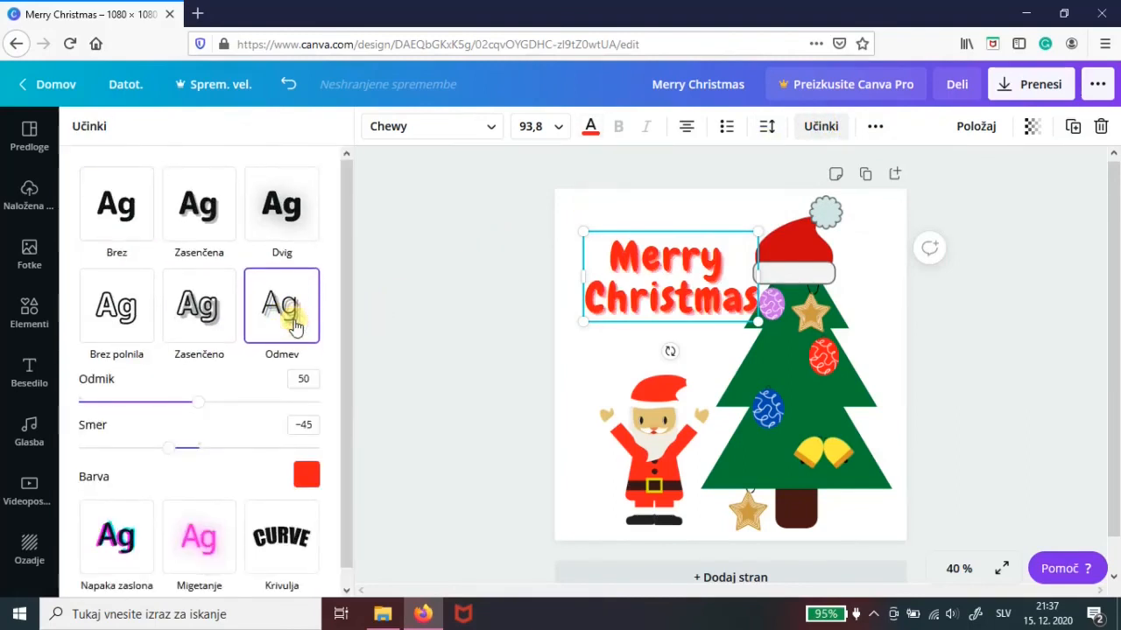
{"action": "left_click", "coordinate": [305, 476]}
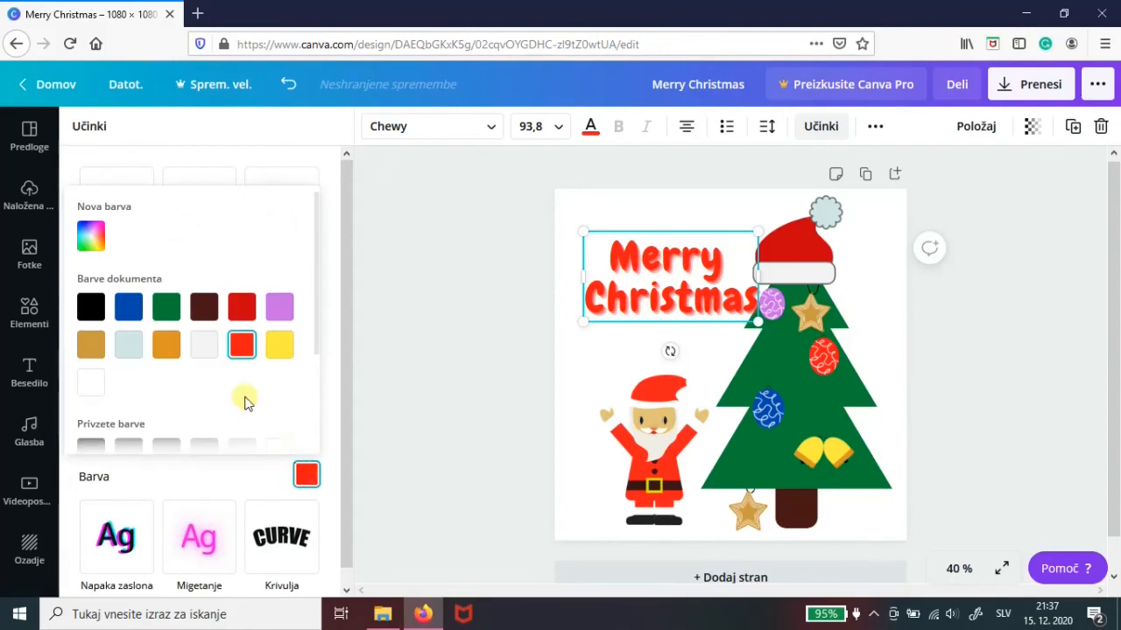
{"action": "left_click", "coordinate": [95, 240]}
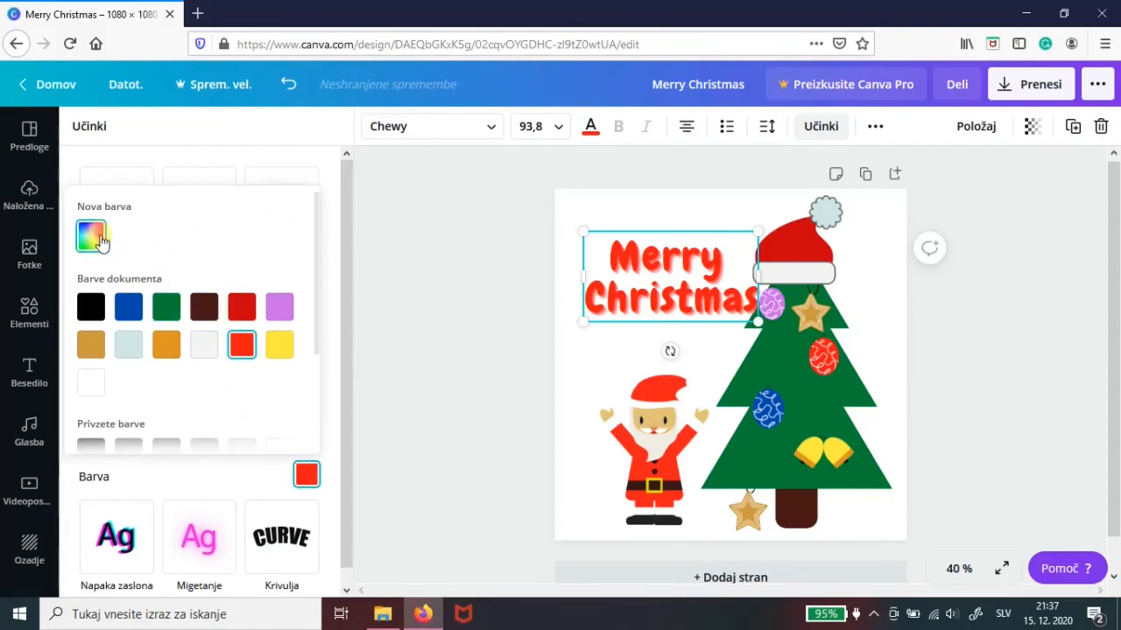
{"action": "left_click", "coordinate": [161, 289]}
{"action": "mouse_move", "coordinate": [126, 337]}
{"action": "left_mouse_down"}
{"action": "mouse_move", "coordinate": [125, 349]}
{"action": "mouse_move", "coordinate": [129, 340]}
{"action": "left_mouse_up"}
{"action": "left_click", "coordinate": [274, 225]}
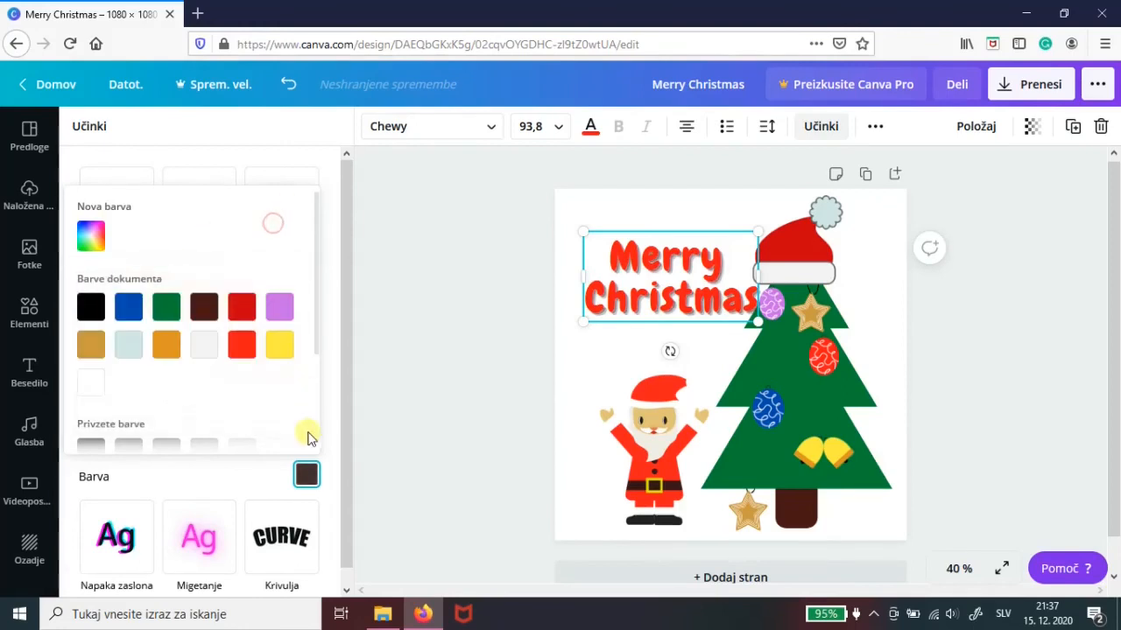
{"action": "left_click", "coordinate": [248, 481]}
{"action": "left_click", "coordinate": [574, 366]}
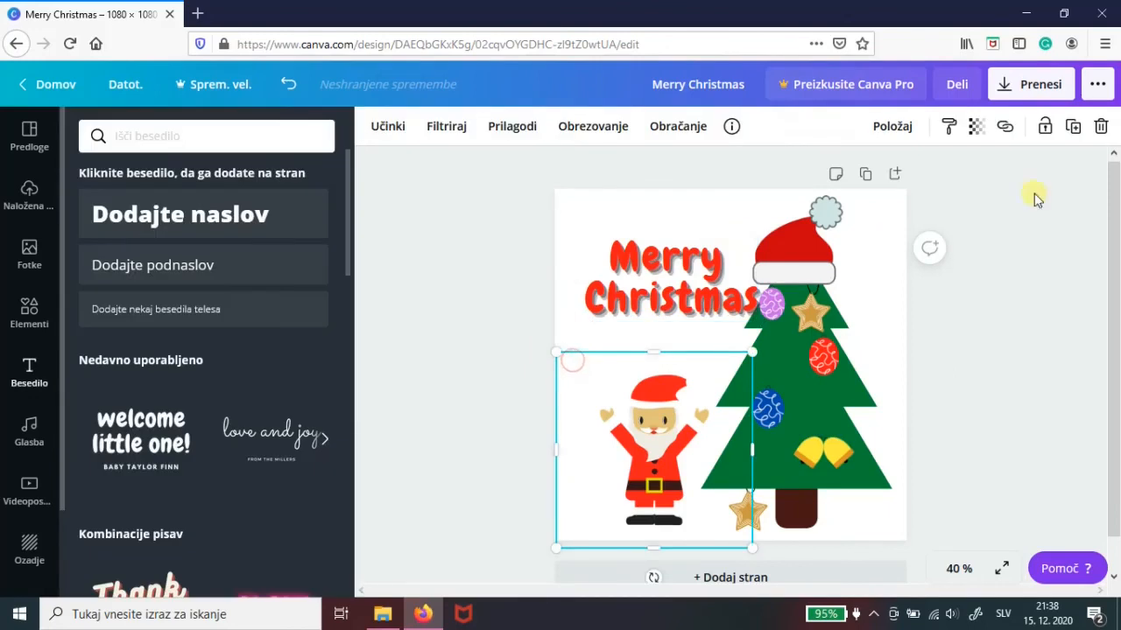
{"action": "left_click", "coordinate": [1011, 274]}
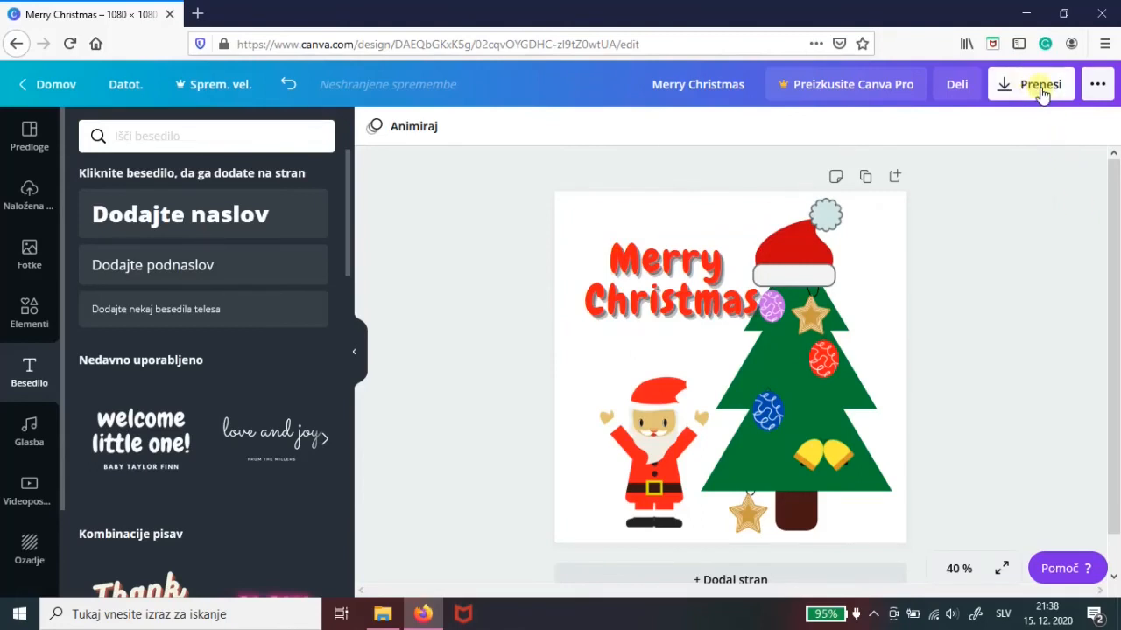
Examine the publishing options for the design, including sharing, cloud storage and printed products such as T-shirts, cards and mugs.
{"action": "left_click", "coordinate": [1098, 86]}
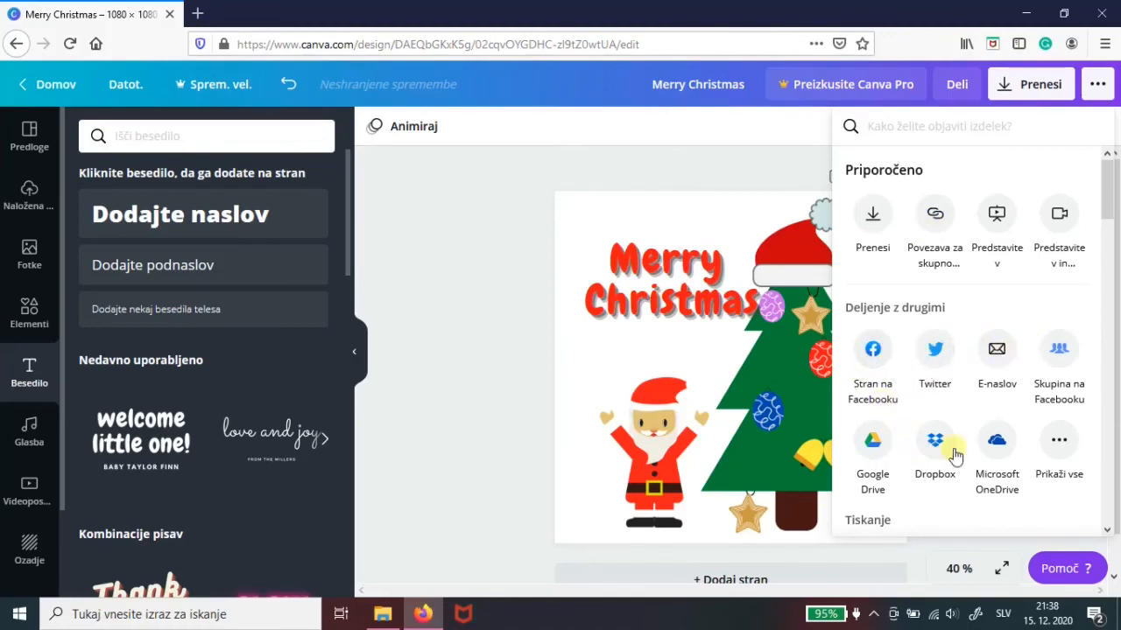
{"action": "scroll", "coordinate": [937, 390], "scroll_direction": "down", "scroll_amount": 4}
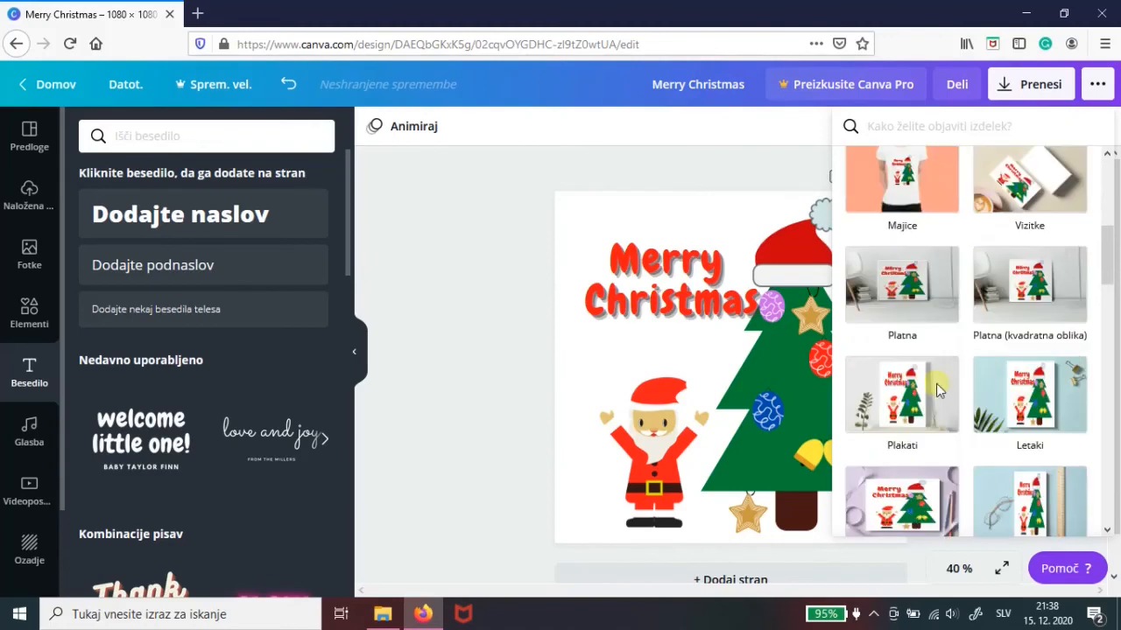
{"action": "scroll", "coordinate": [935, 385], "scroll_direction": "down", "scroll_amount": 5}
{"action": "scroll", "coordinate": [931, 393], "scroll_direction": "down", "scroll_amount": 2}
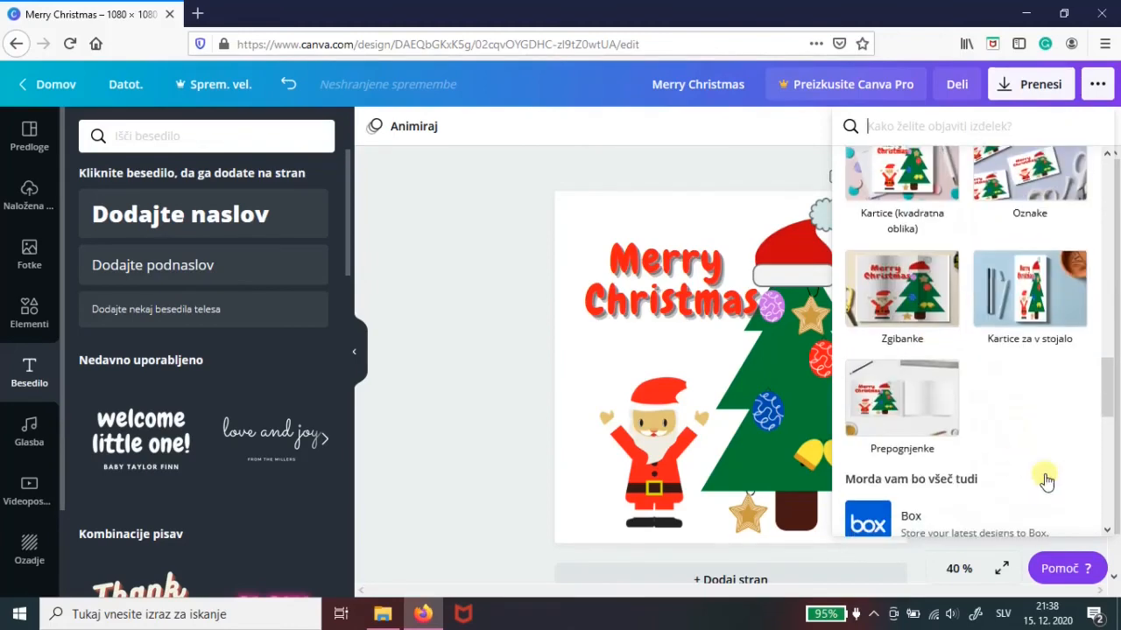
{"action": "scroll", "coordinate": [1003, 345], "scroll_direction": "up", "scroll_amount": 5}
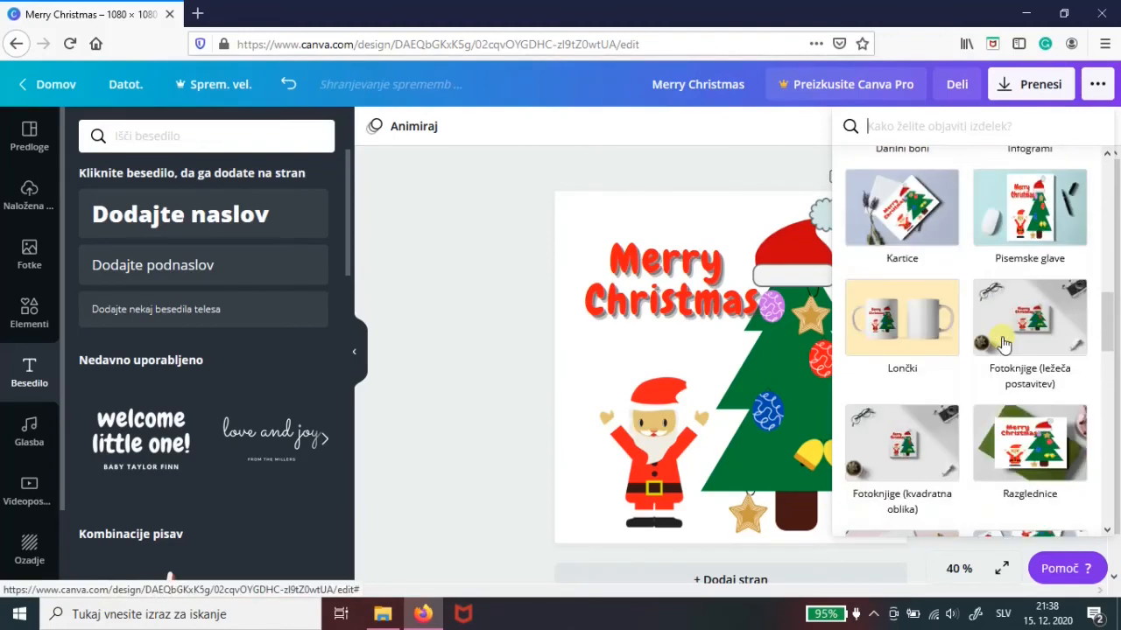
{"action": "scroll", "coordinate": [1003, 344], "scroll_direction": "up", "scroll_amount": 5}
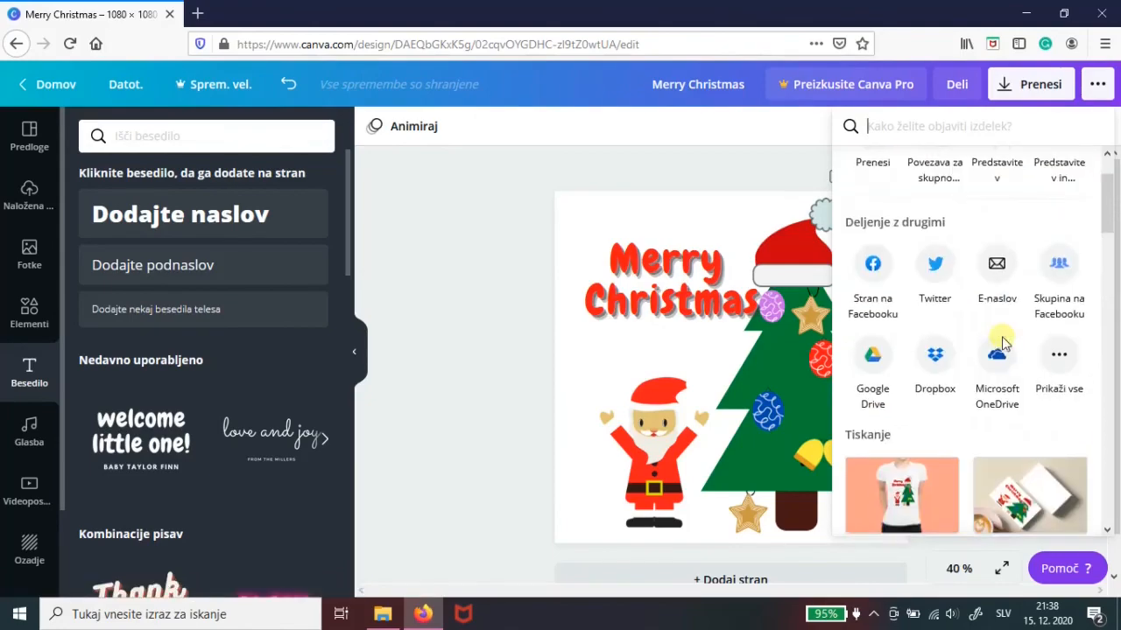
{"action": "scroll", "coordinate": [1003, 344], "scroll_direction": "down", "scroll_amount": 5}
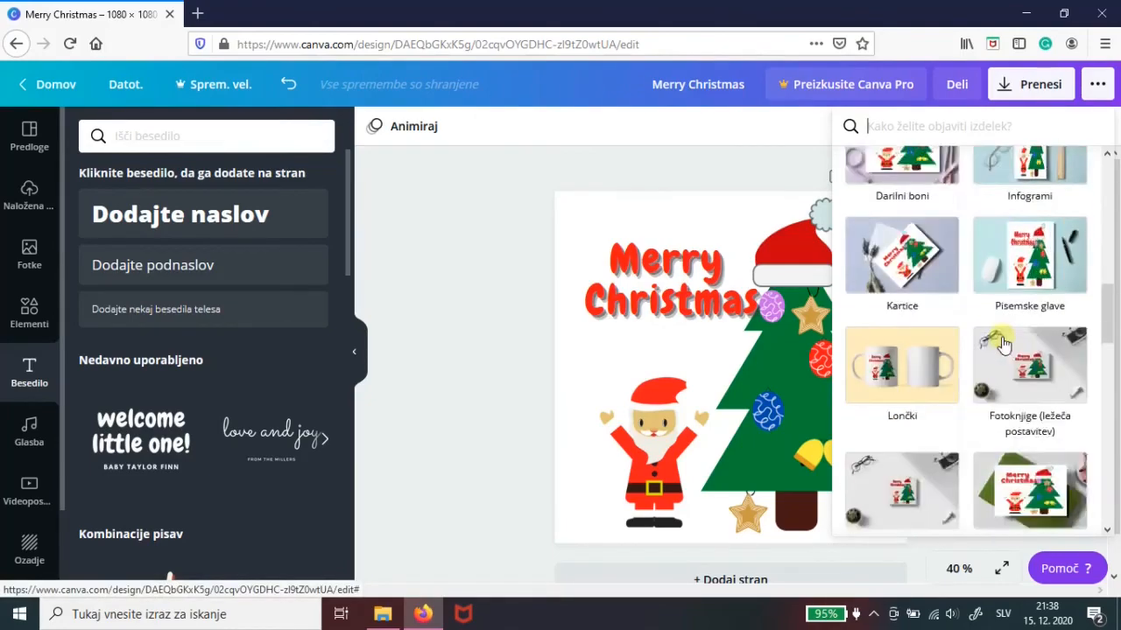
{"action": "scroll", "coordinate": [1004, 345], "scroll_direction": "down", "scroll_amount": 5}
{"action": "scroll", "coordinate": [1003, 341], "scroll_direction": "up", "scroll_amount": 5}
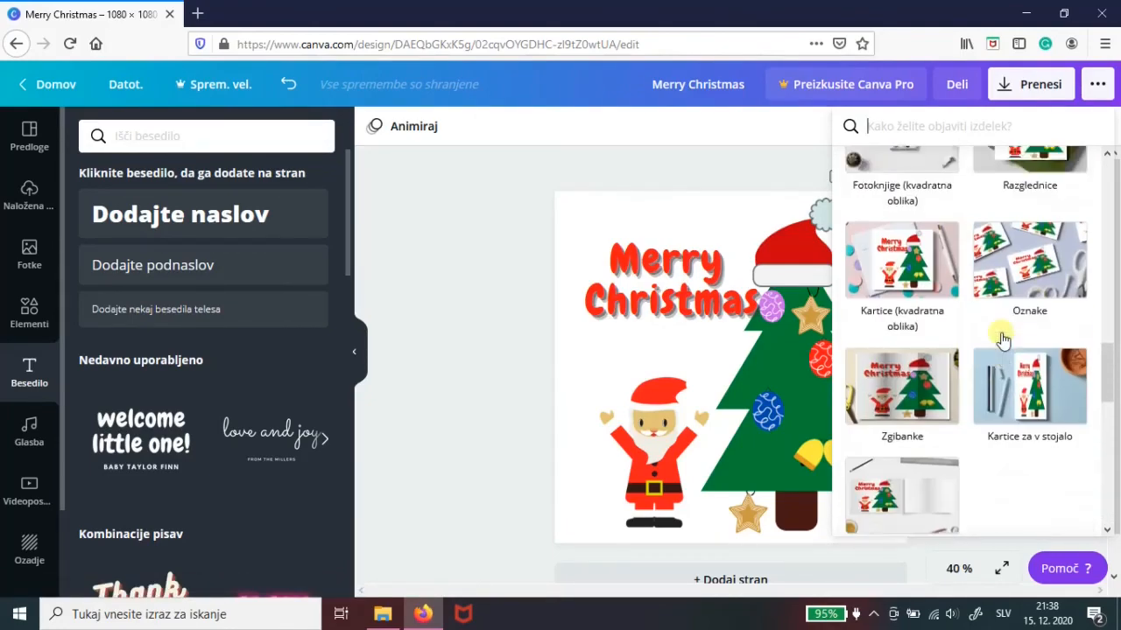
{"action": "scroll", "coordinate": [1003, 342], "scroll_direction": "up", "scroll_amount": 10}
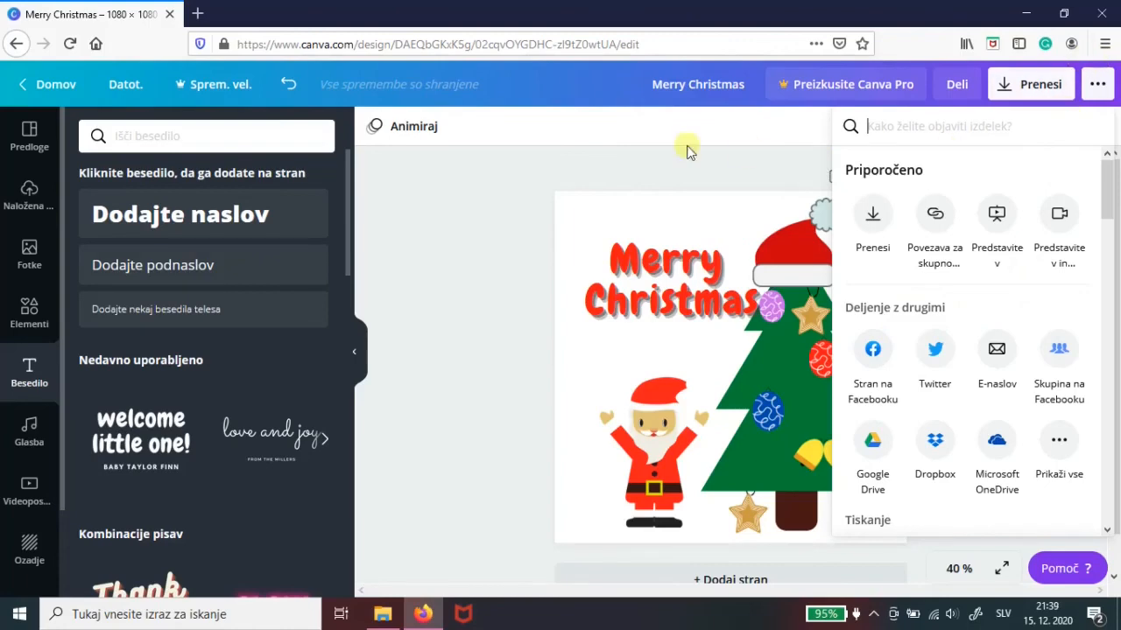
{"action": "left_click", "coordinate": [495, 163]}
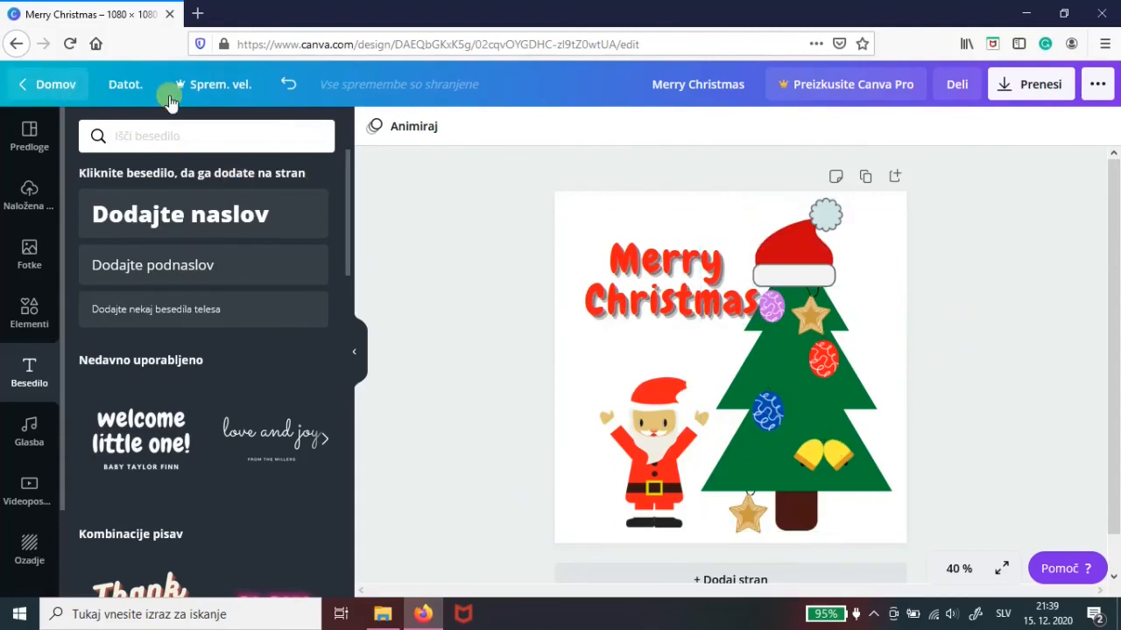
Leave the desktop editor, switch to the Canva mobile app, refresh the list of own designs and open the "Merry Christmas" design.
{"action": "left_click", "coordinate": [46, 84]}
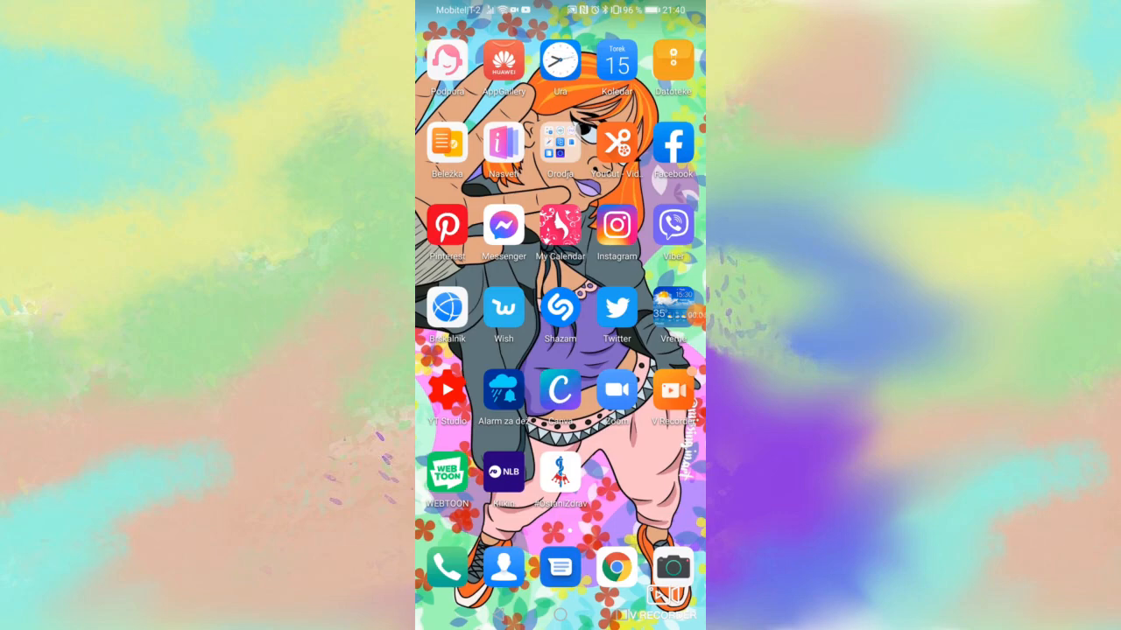
{"action": "left_click", "coordinate": [560, 391]}
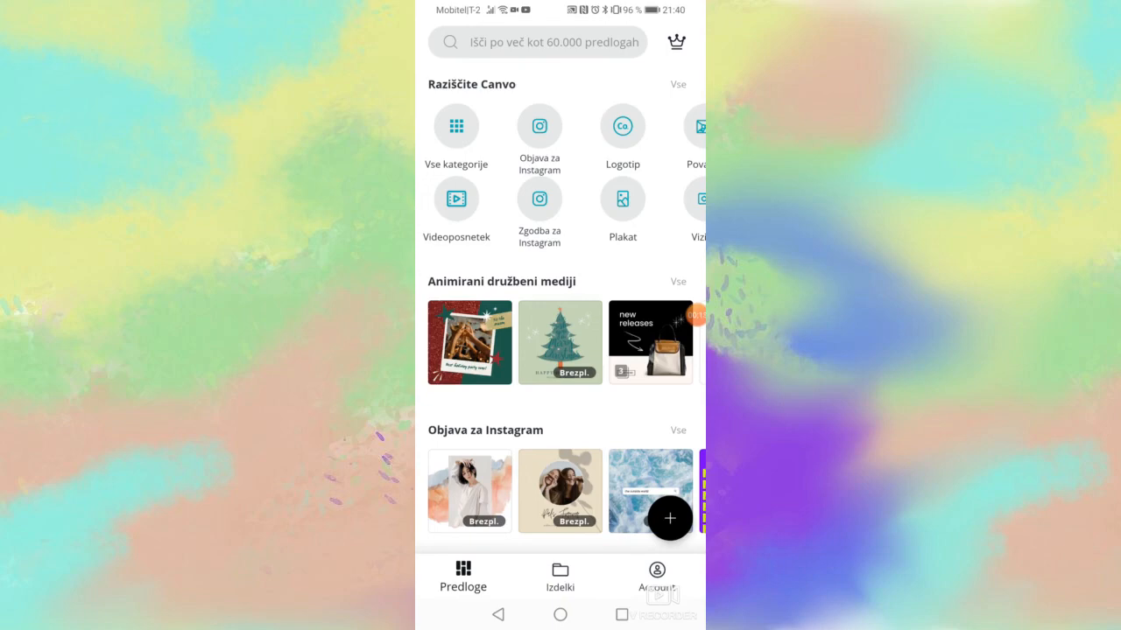
{"action": "left_click", "coordinate": [560, 576]}
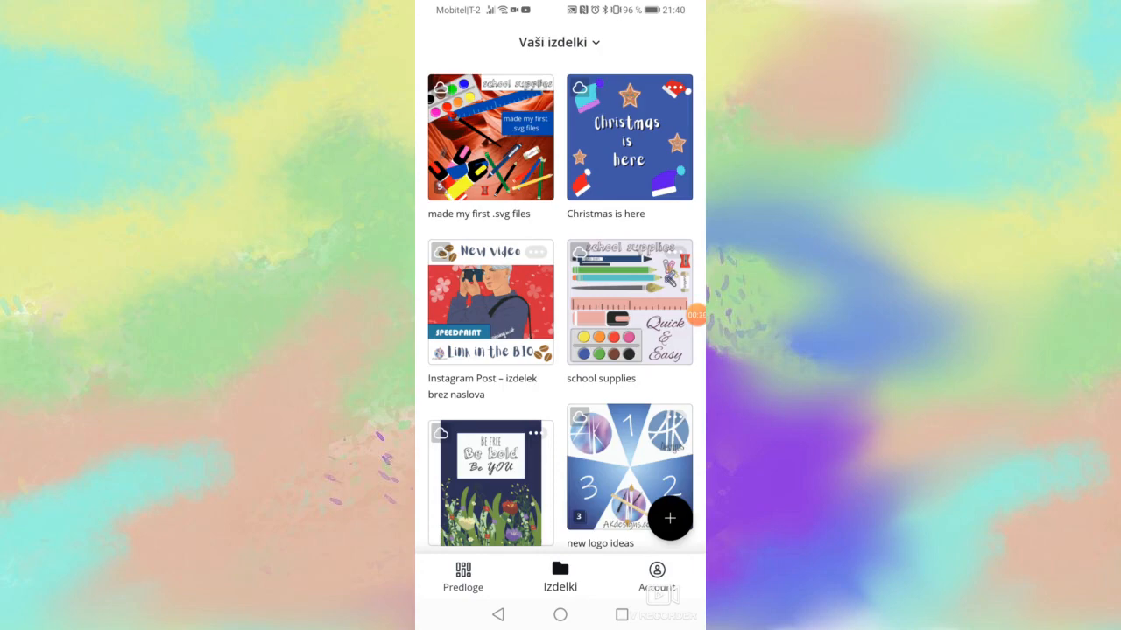
{"action": "scroll", "coordinate": [560, 311], "scroll_direction": "up", "scroll_amount": 3}
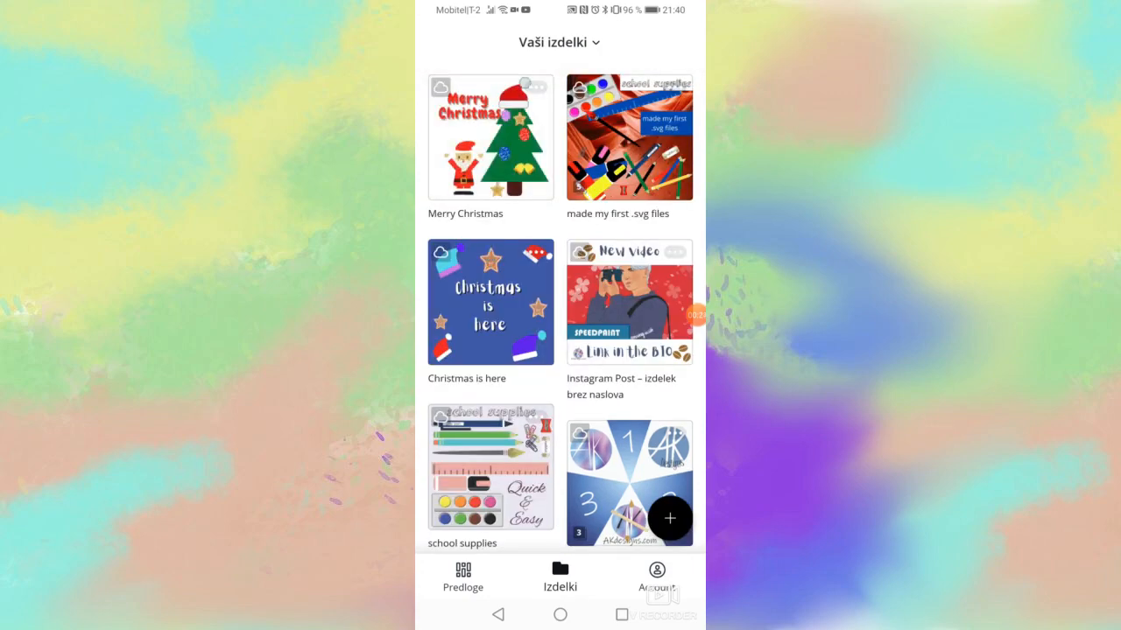
{"action": "left_click", "coordinate": [490, 137]}
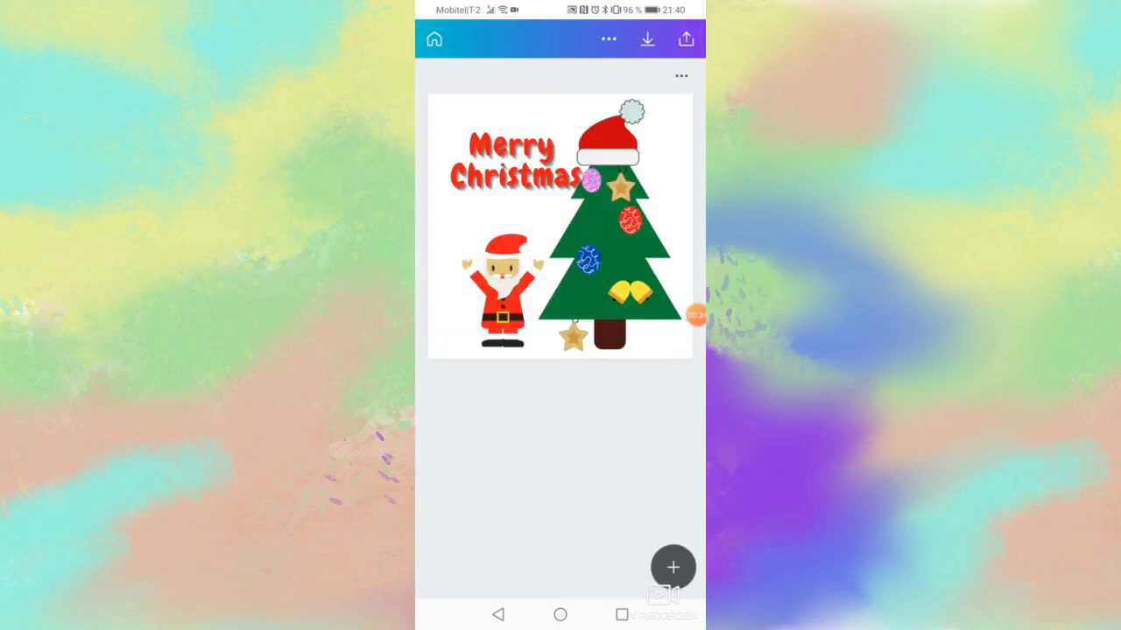
Examine the content types that can be added to the design and its publishing options, from image saving and social media to printed products.
{"action": "left_click", "coordinate": [673, 568]}
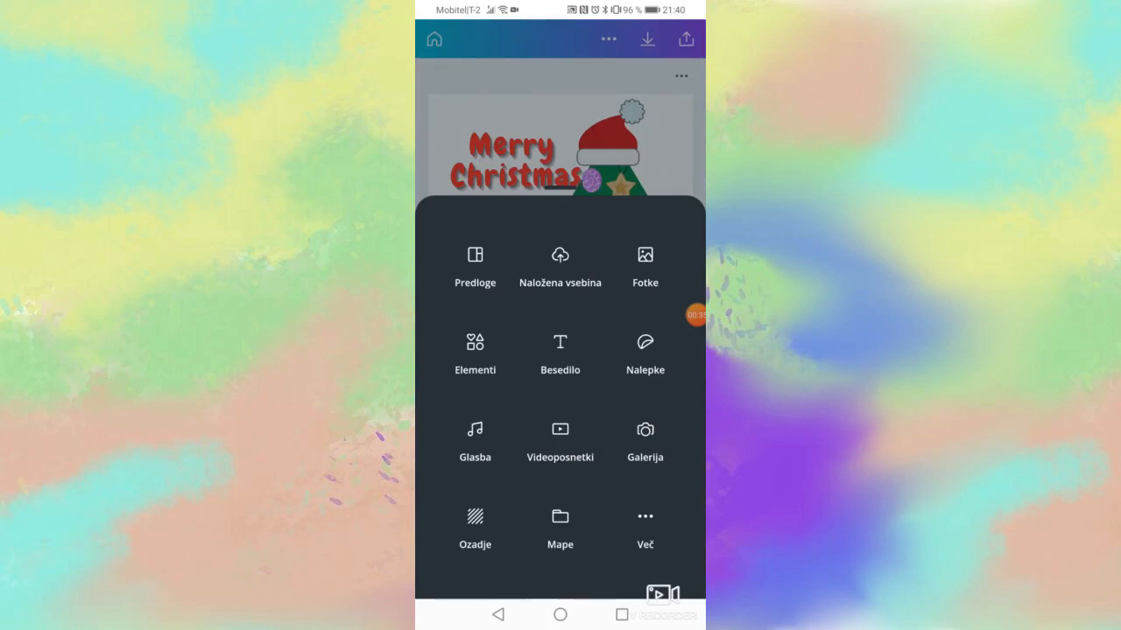
{"action": "left_click", "coordinate": [498, 615]}
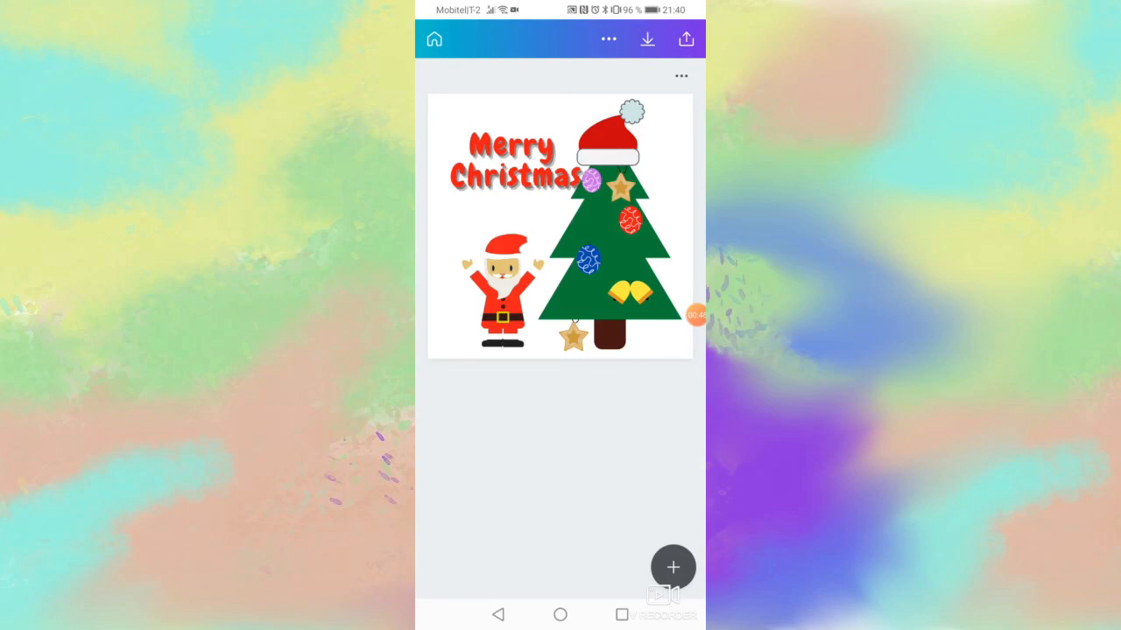
{"action": "left_click", "coordinate": [685, 39]}
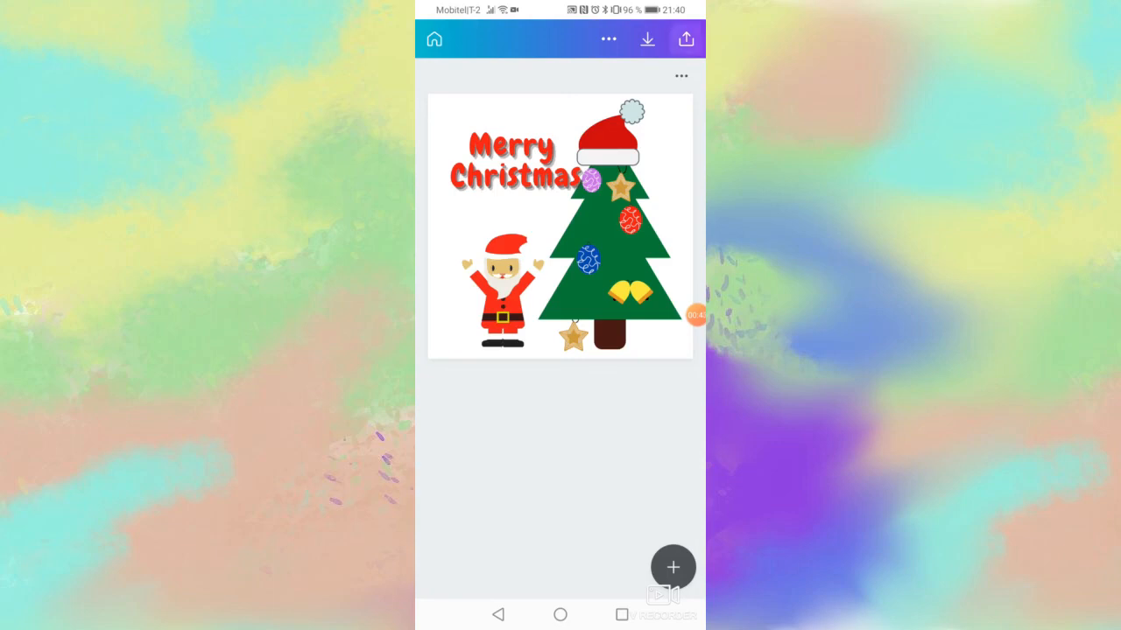
{"action": "scroll", "coordinate": [560, 453], "scroll_direction": "down", "scroll_amount": 5}
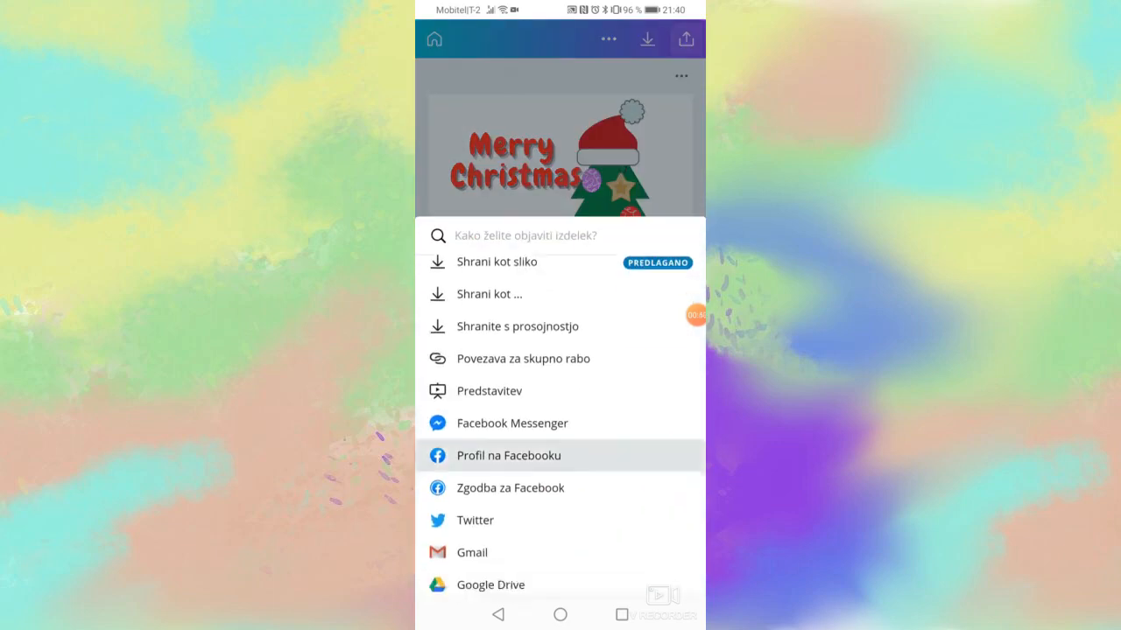
{"action": "scroll", "coordinate": [560, 471], "scroll_direction": "up", "scroll_amount": 3}
{"action": "scroll", "coordinate": [560, 471], "scroll_direction": "up", "scroll_amount": 1}
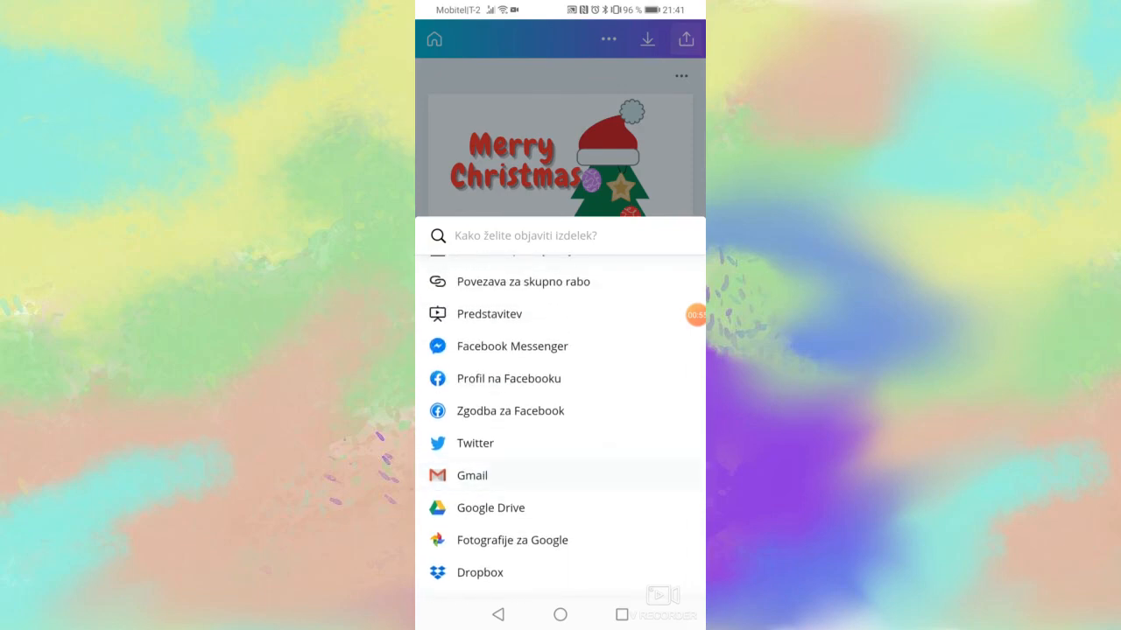
{"action": "scroll", "coordinate": [560, 475], "scroll_direction": "down", "scroll_amount": 2}
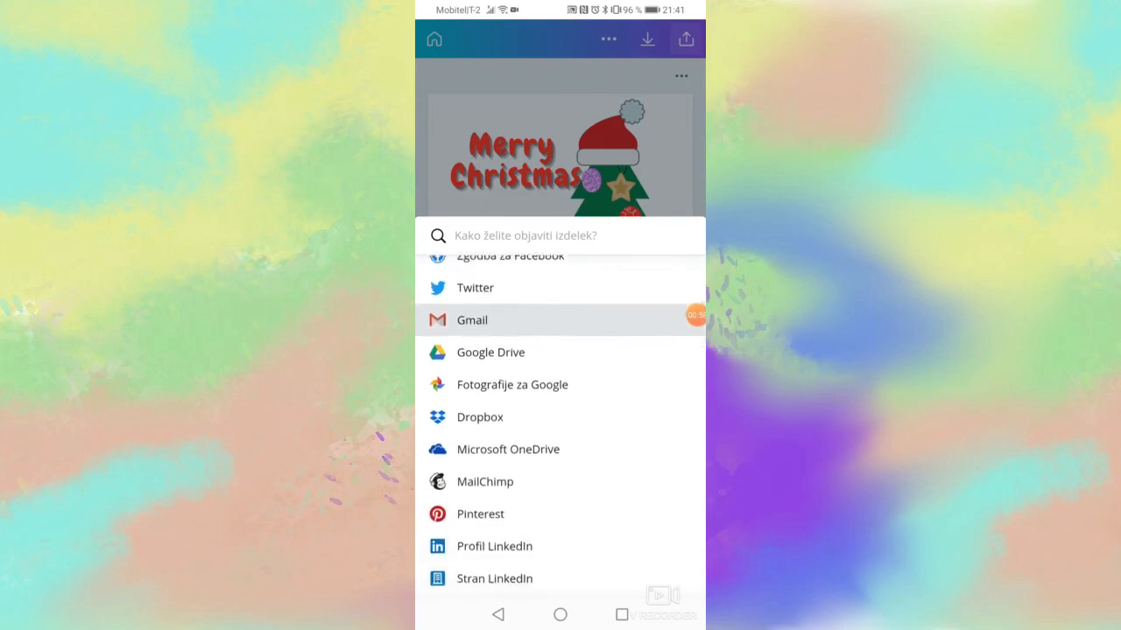
{"action": "scroll", "coordinate": [560, 321], "scroll_direction": "down", "scroll_amount": 1}
{"action": "scroll", "coordinate": [560, 376], "scroll_direction": "up", "scroll_amount": 1}
{"action": "scroll", "coordinate": [561, 418], "scroll_direction": "down", "scroll_amount": 1}
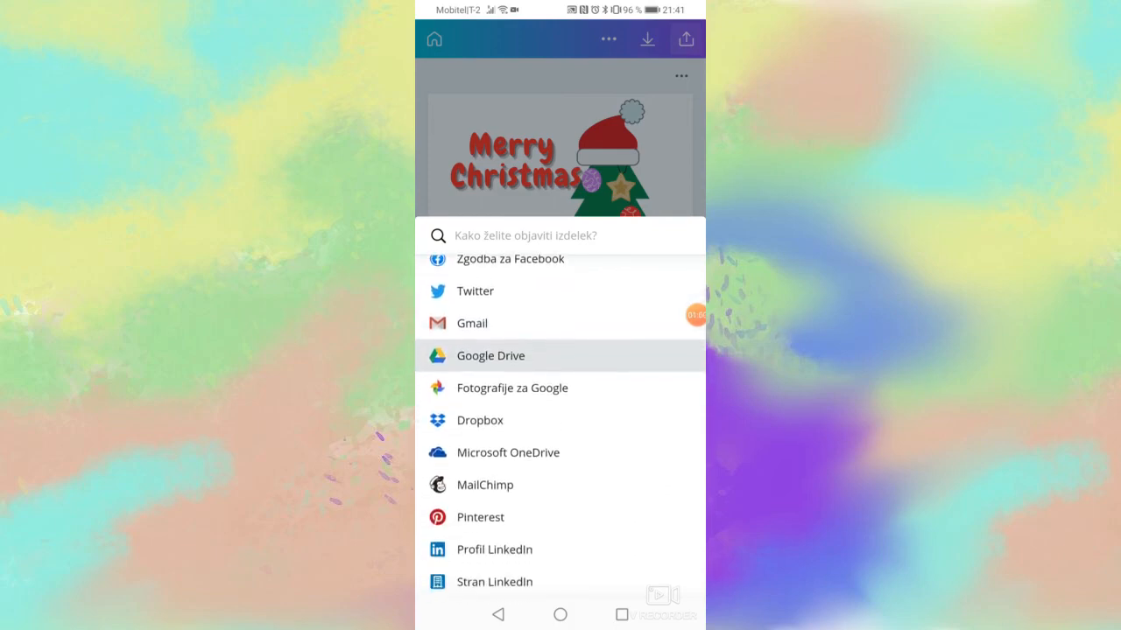
{"action": "scroll", "coordinate": [560, 388], "scroll_direction": "down", "scroll_amount": 2}
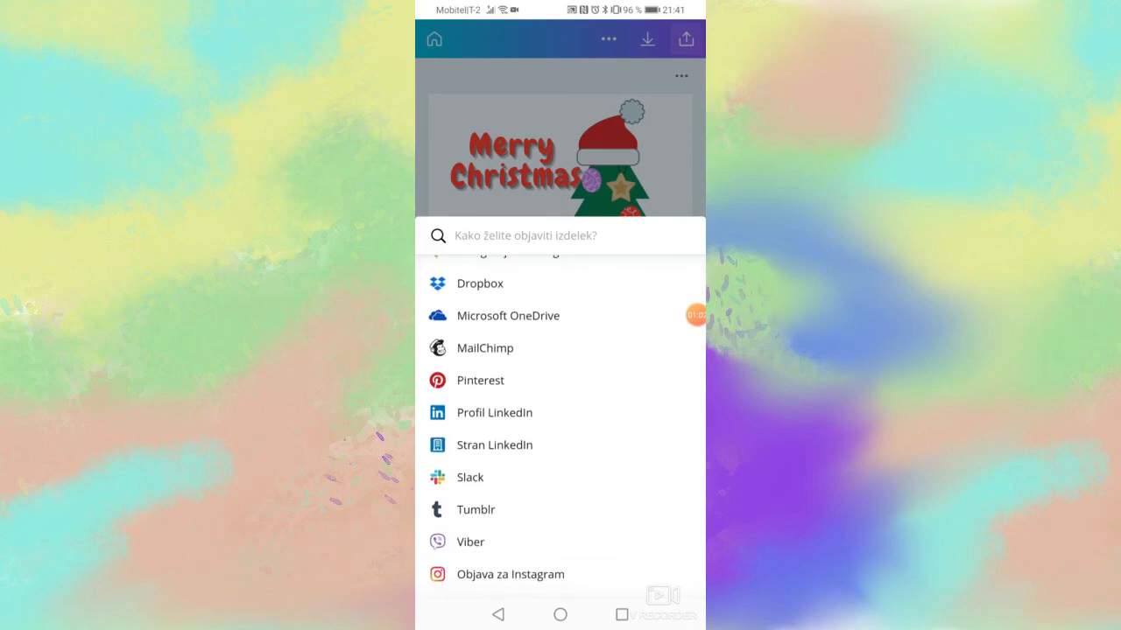
{"action": "scroll", "coordinate": [561, 383], "scroll_direction": "down", "scroll_amount": 1}
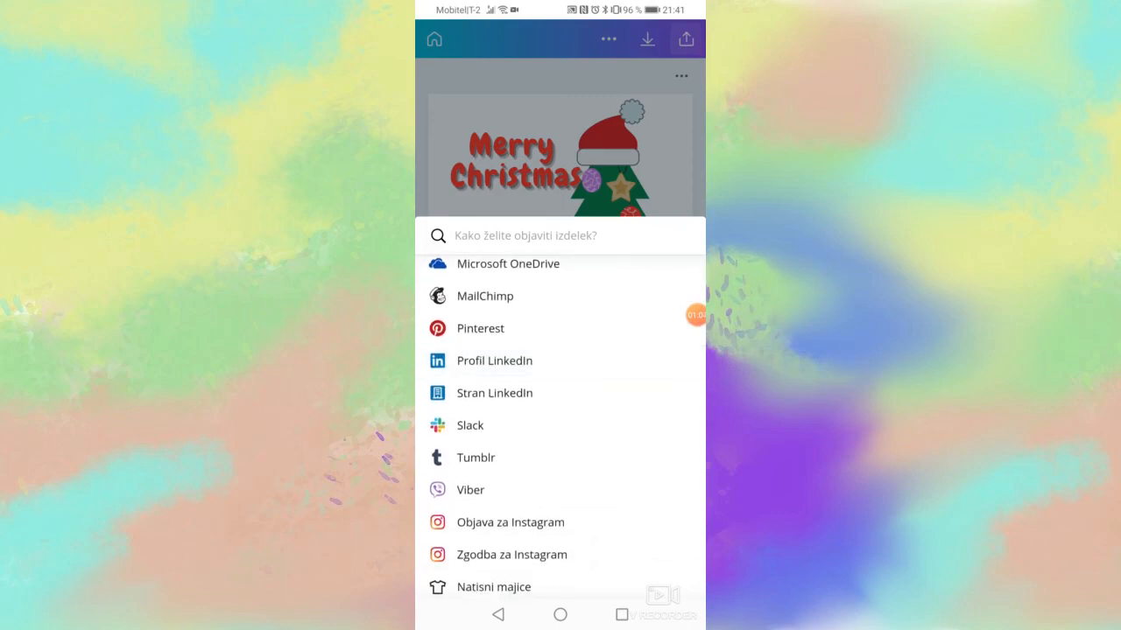
{"action": "scroll", "coordinate": [560, 393], "scroll_direction": "down", "scroll_amount": 2}
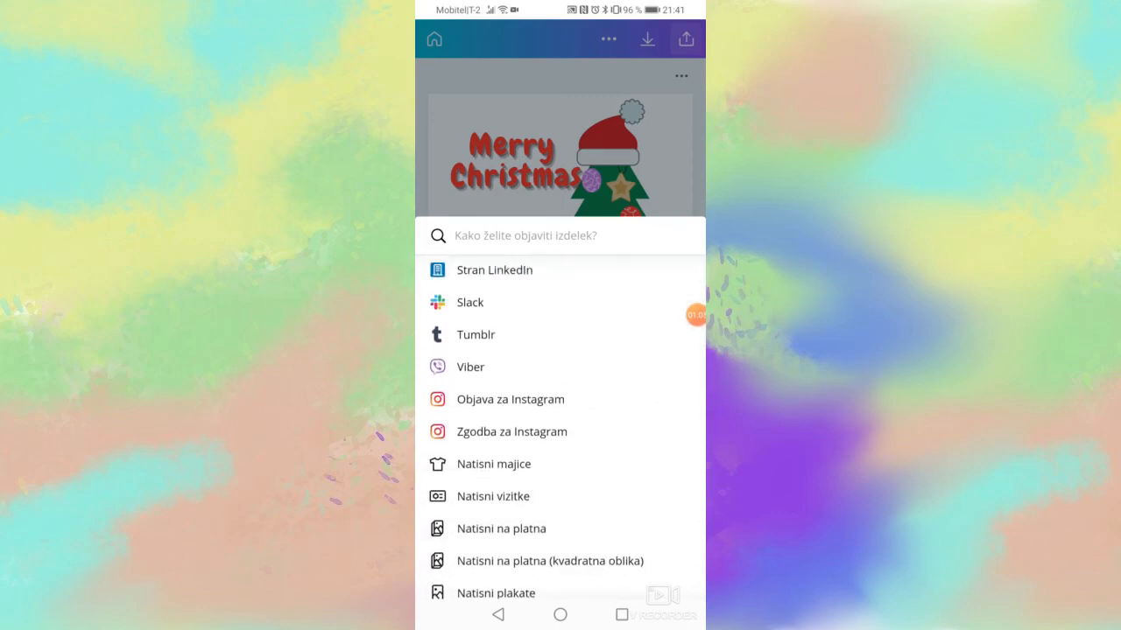
{"action": "scroll", "coordinate": [560, 432], "scroll_direction": "down", "scroll_amount": 2}
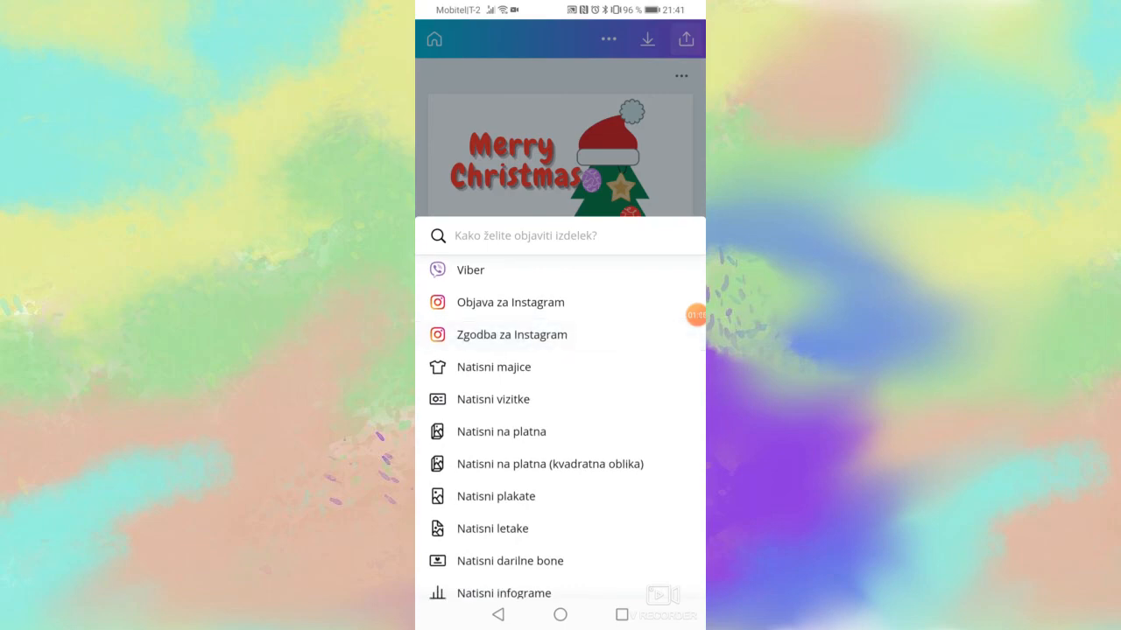
Send the design to Instagram as a feed post (Objava za Instagram), accepting the crop and using the Normal filter.
{"action": "left_click", "coordinate": [511, 302]}
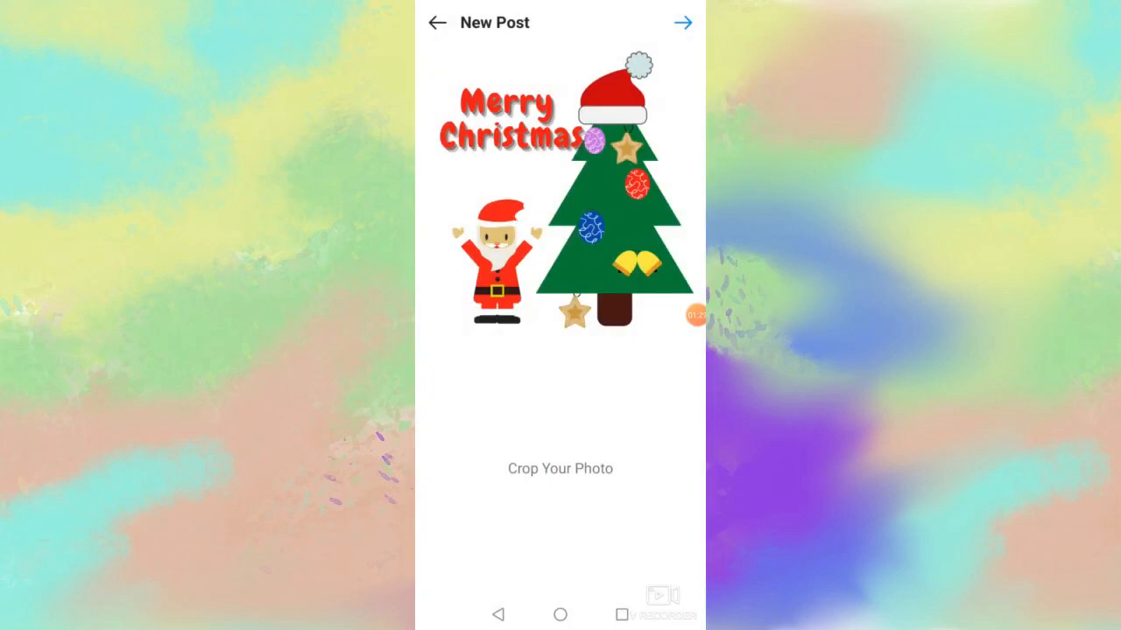
{"action": "left_click", "coordinate": [683, 22]}
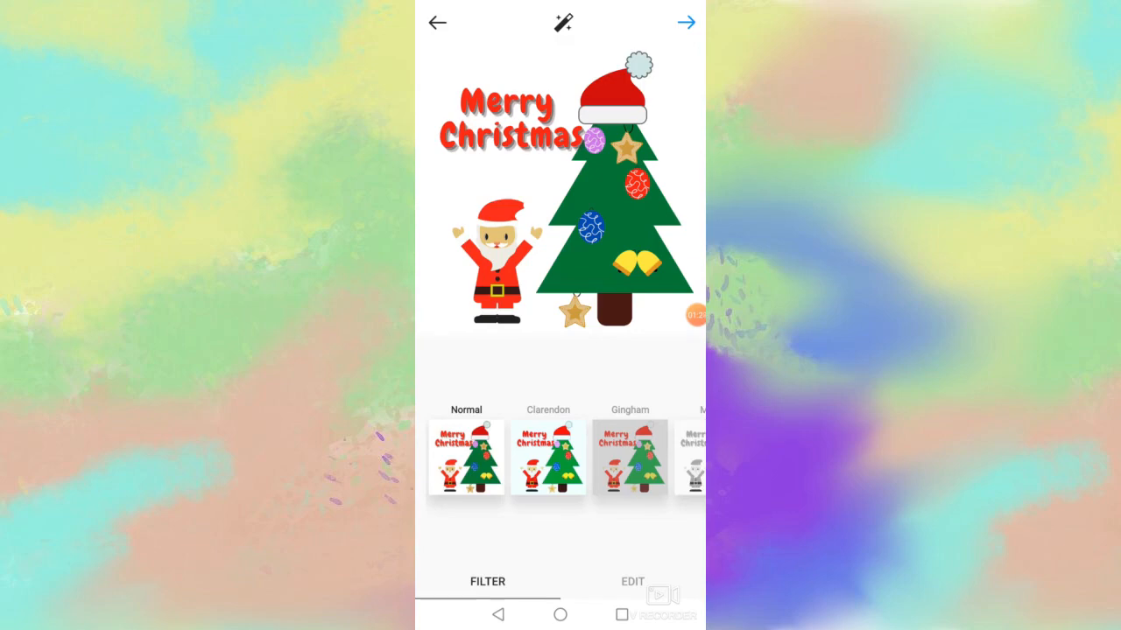
{"action": "left_click", "coordinate": [548, 458]}
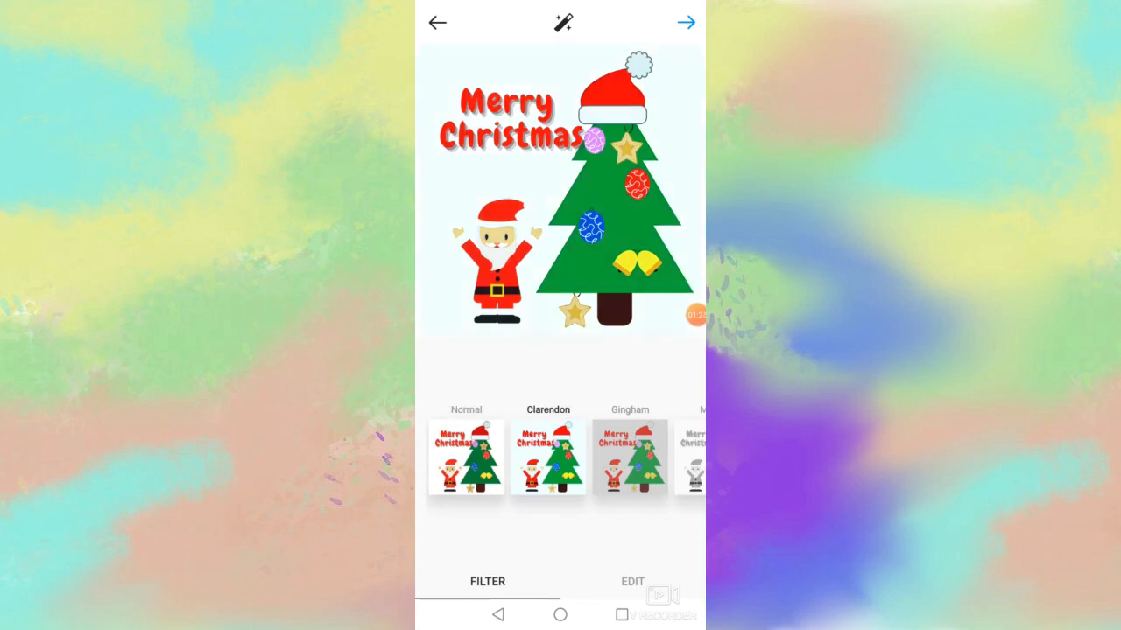
{"action": "left_click", "coordinate": [466, 458]}
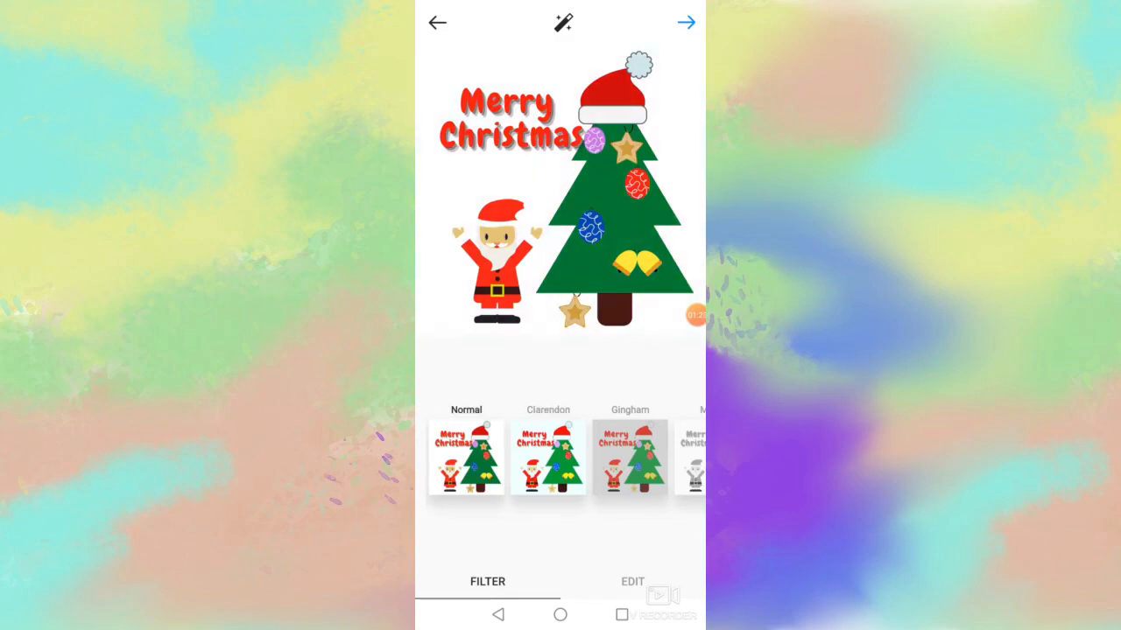
{"action": "left_click", "coordinate": [686, 23]}
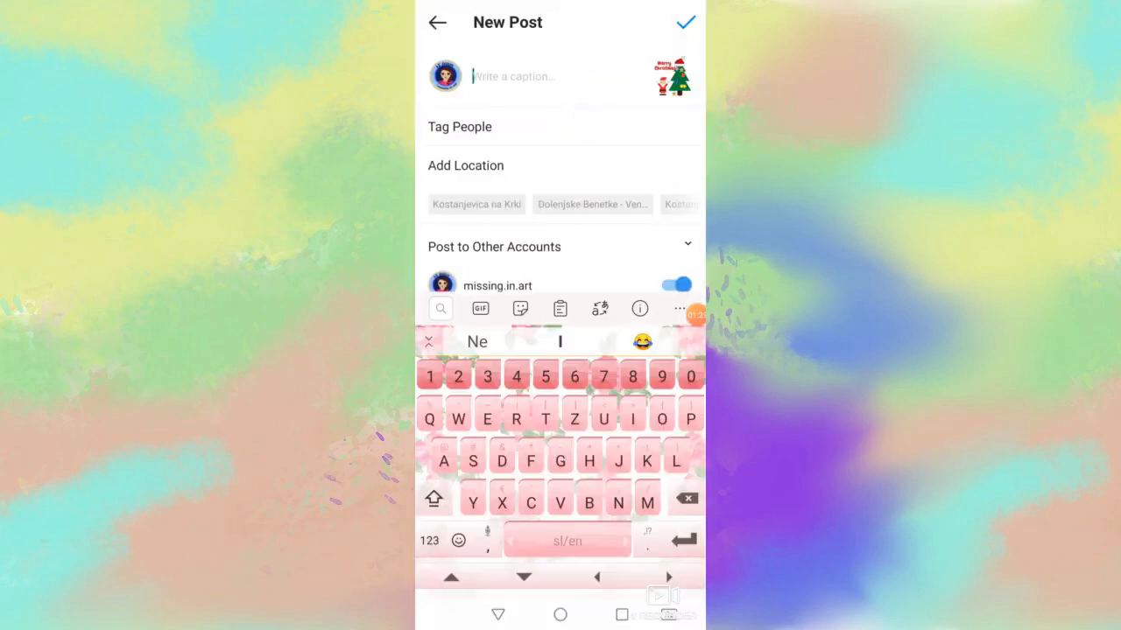
Caption the post "Merry Christmas.... 5 Easy Christmas Clipart Designs in Affinity Designer....." with the hashtags #affinitydesigner #clipart #graphicsdesign #christmasdoodles #misinginart.
{"action": "type", "text": "Merry Christmas.... 5"}
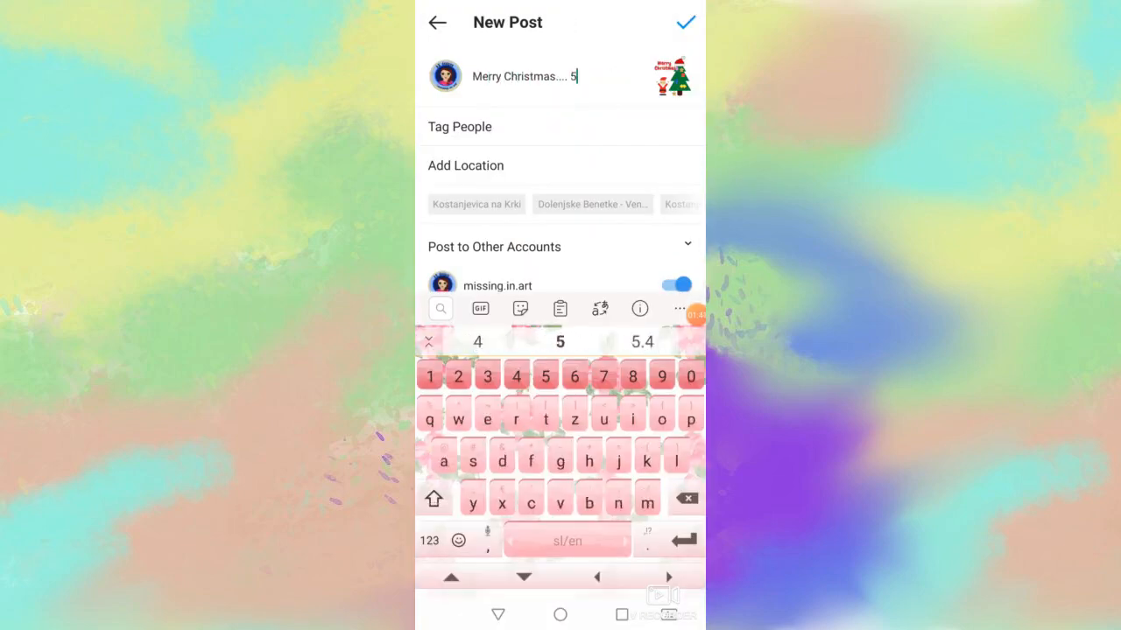
{"action": "type", "text": " Easy Christmas "}
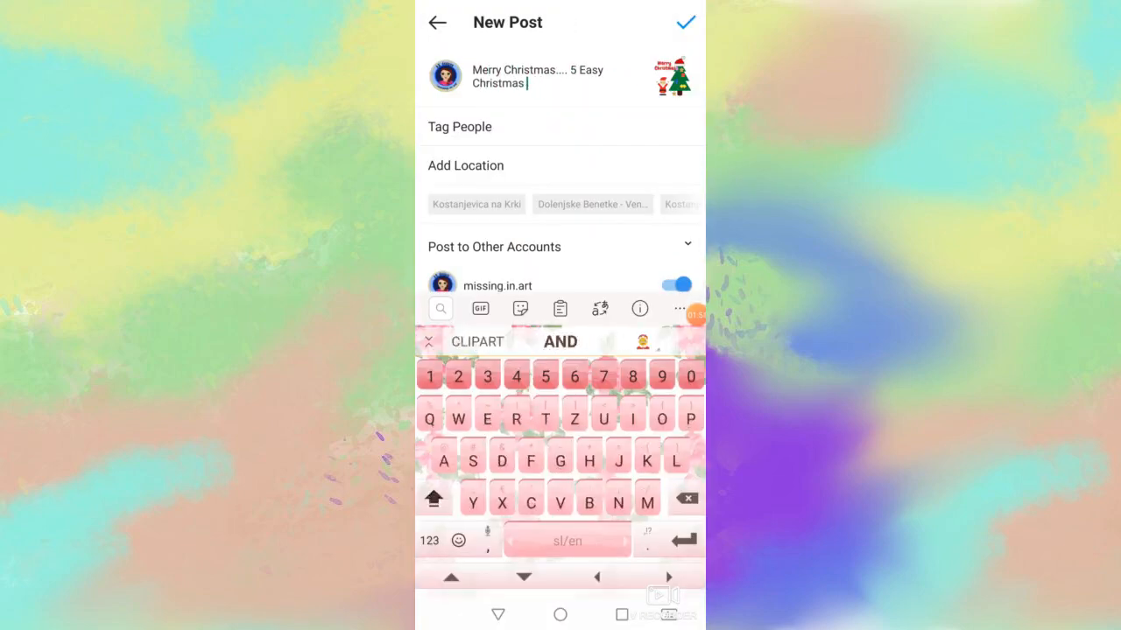
{"action": "type", "text": "Clipart Designs in Affinity Designer."}
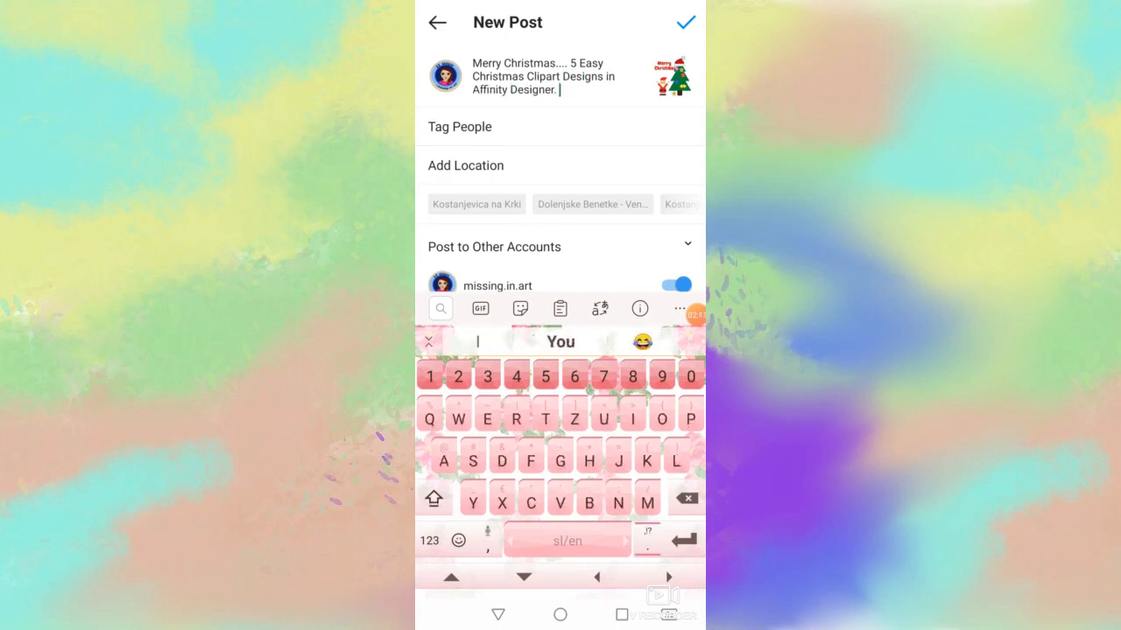
{"action": "type", "text": ".... #affinitydesigner #clipart #grap"}
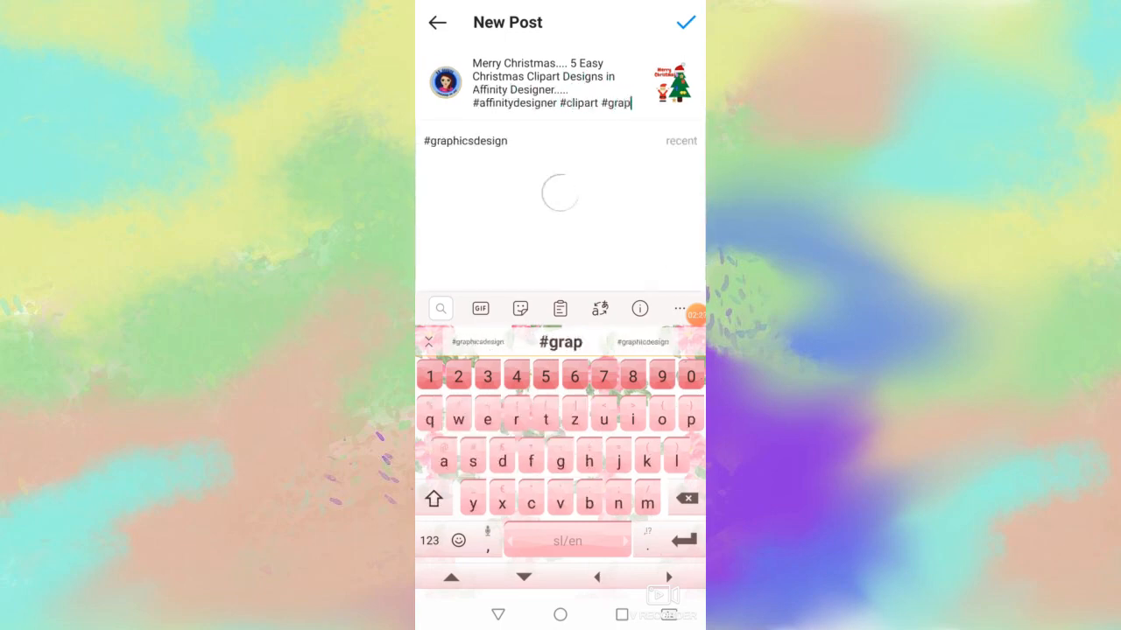
{"action": "type", "text": "hicsdesign #christmasdoodles #misinginart"}
Turn on cross-posting to Twitter and share the captioned post on Instagram.
{"action": "left_click", "coordinate": [499, 615]}
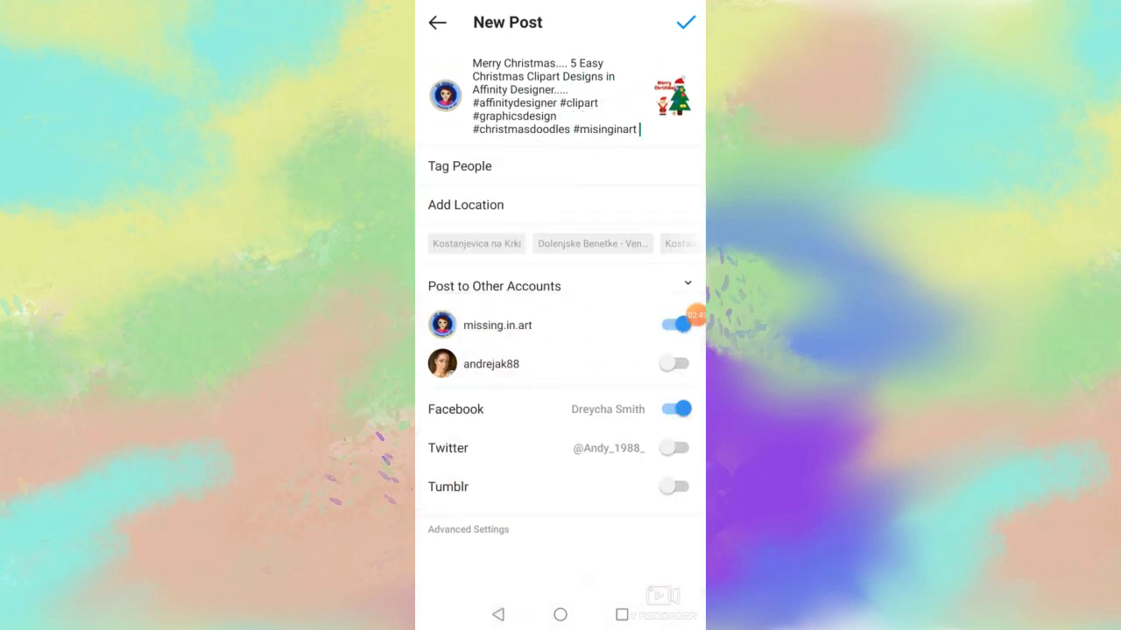
{"action": "left_click", "coordinate": [674, 447]}
{"action": "left_click", "coordinate": [685, 22]}
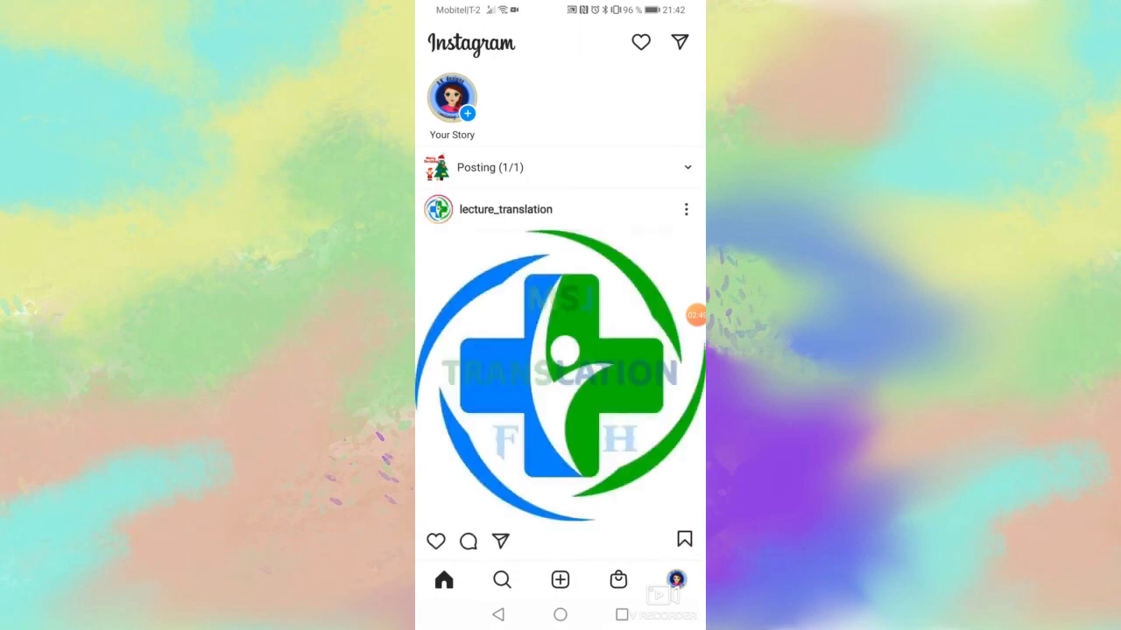